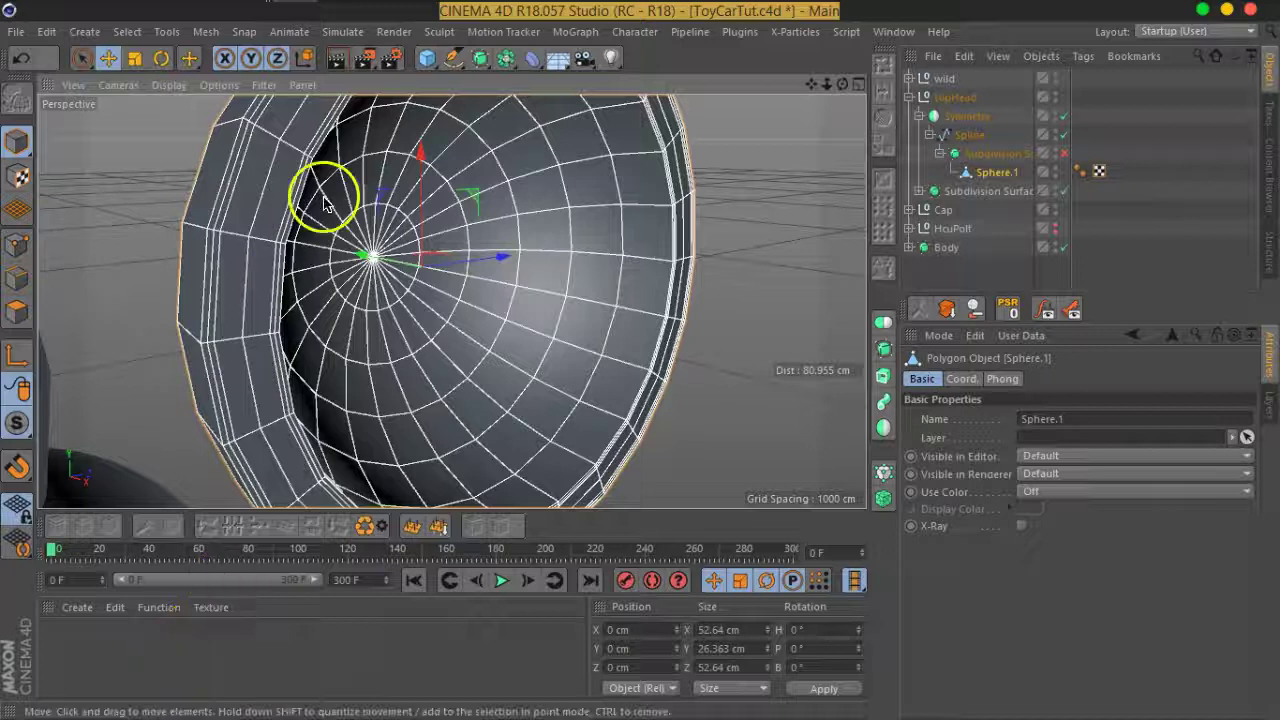
Add a Disc primitive, nest it under Sphere.1 and reset it to the sphere's centre.
{"action": "left_click", "coordinate": [427, 57]}
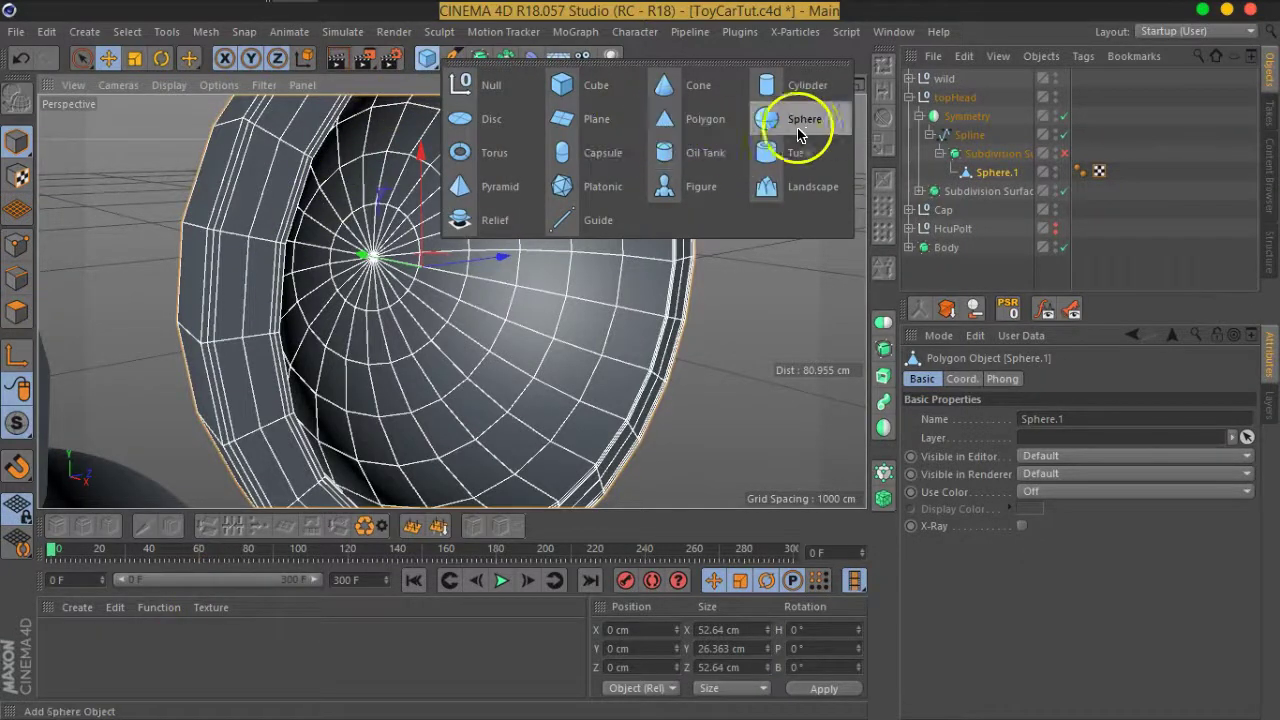
{"action": "left_click", "coordinate": [505, 119]}
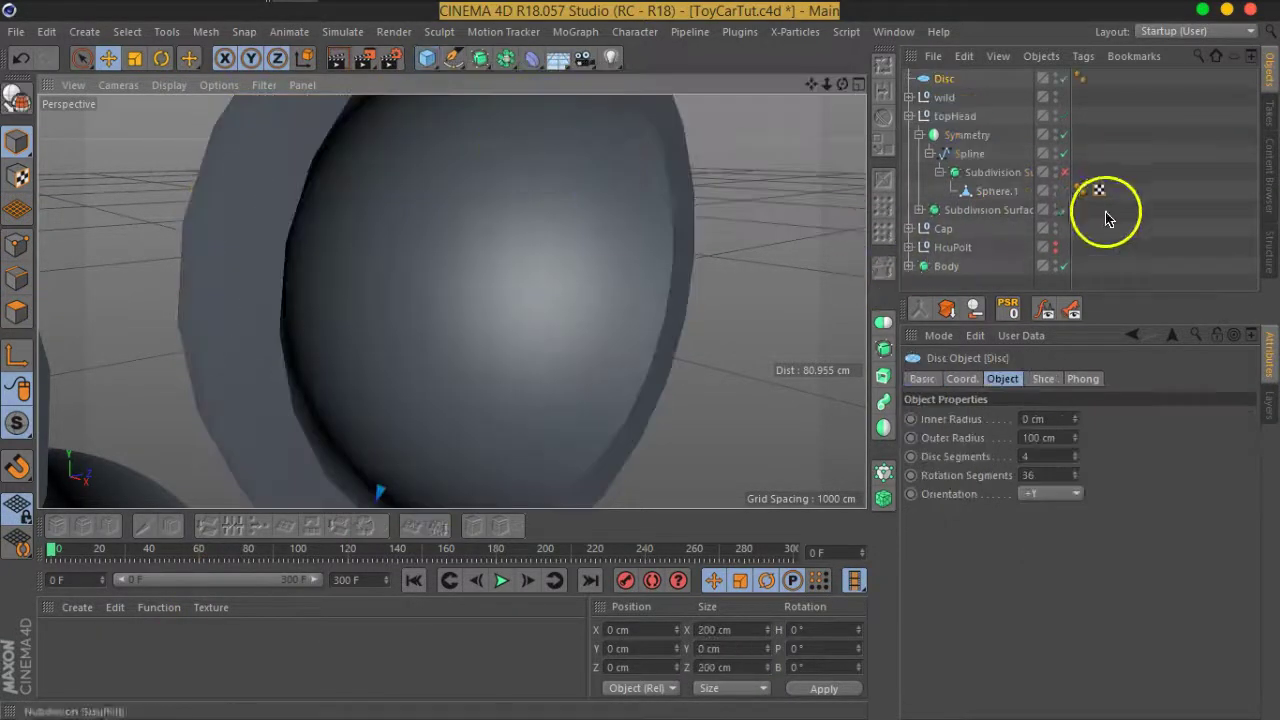
{"action": "mouse_move", "coordinate": [942, 84]}
{"action": "left_mouse_down"}
{"action": "mouse_move", "coordinate": [1003, 182]}
{"action": "mouse_move", "coordinate": [995, 192]}
{"action": "left_mouse_up"}
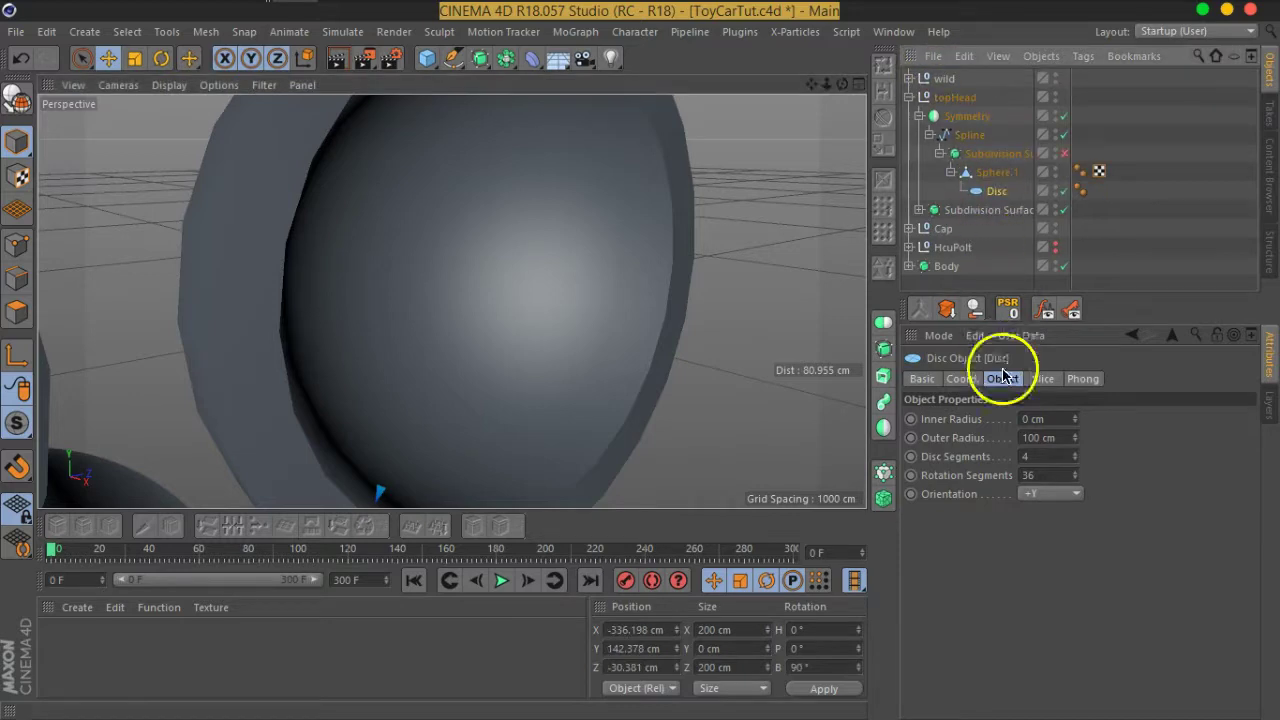
{"action": "left_click", "coordinate": [1007, 316]}
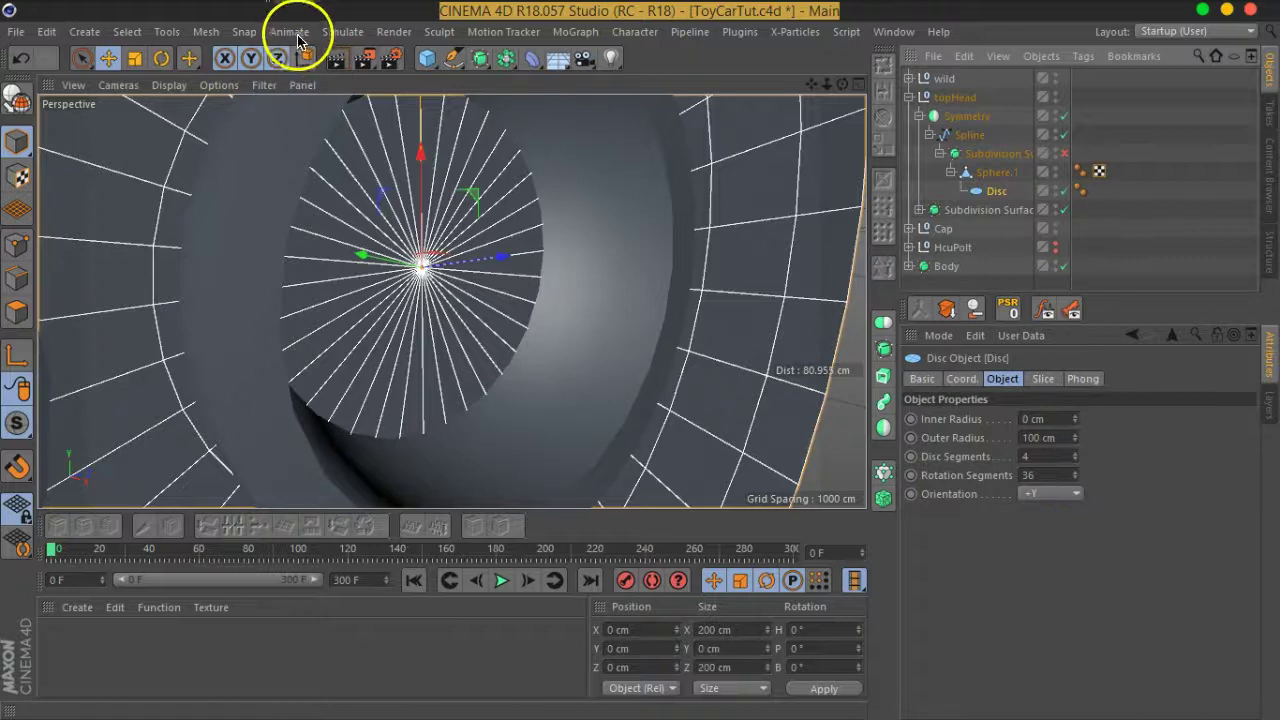
Scale the Disc to about 43 cm across so it fills the socket.
{"action": "left_click", "coordinate": [134, 57]}
{"action": "mouse_move", "coordinate": [597, 287]}
{"action": "left_mouse_down"}
{"action": "mouse_move", "coordinate": [671, 229]}
{"action": "mouse_move", "coordinate": [414, 337]}
{"action": "mouse_move", "coordinate": [94, 437]}
{"action": "mouse_move", "coordinate": [129, 423]}
{"action": "mouse_move", "coordinate": [143, 363]}
{"action": "left_mouse_up"}
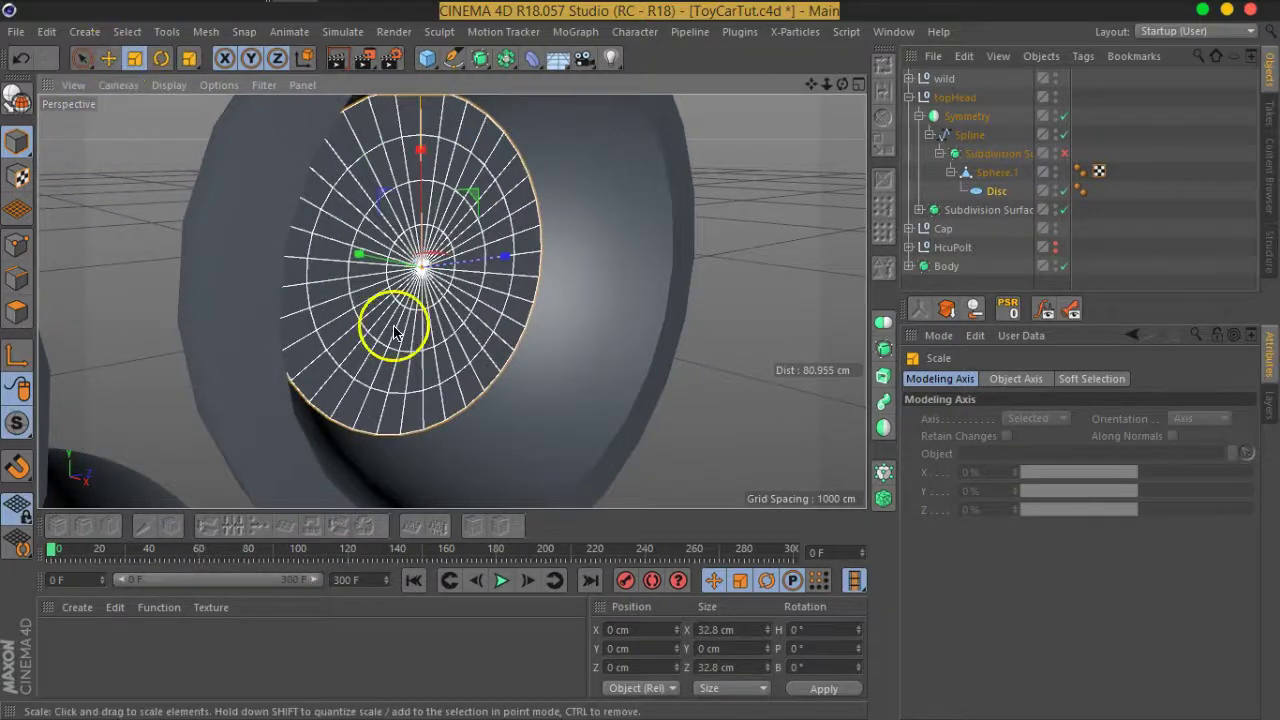
{"action": "left_click", "coordinate": [108, 58]}
{"action": "mouse_move", "coordinate": [329, 277]}
{"action": "left_mouse_down", "text": "alt"}
{"action": "mouse_move", "coordinate": [357, 243]}
{"action": "mouse_move", "coordinate": [443, 268]}
{"action": "left_mouse_up", "text": "alt"}
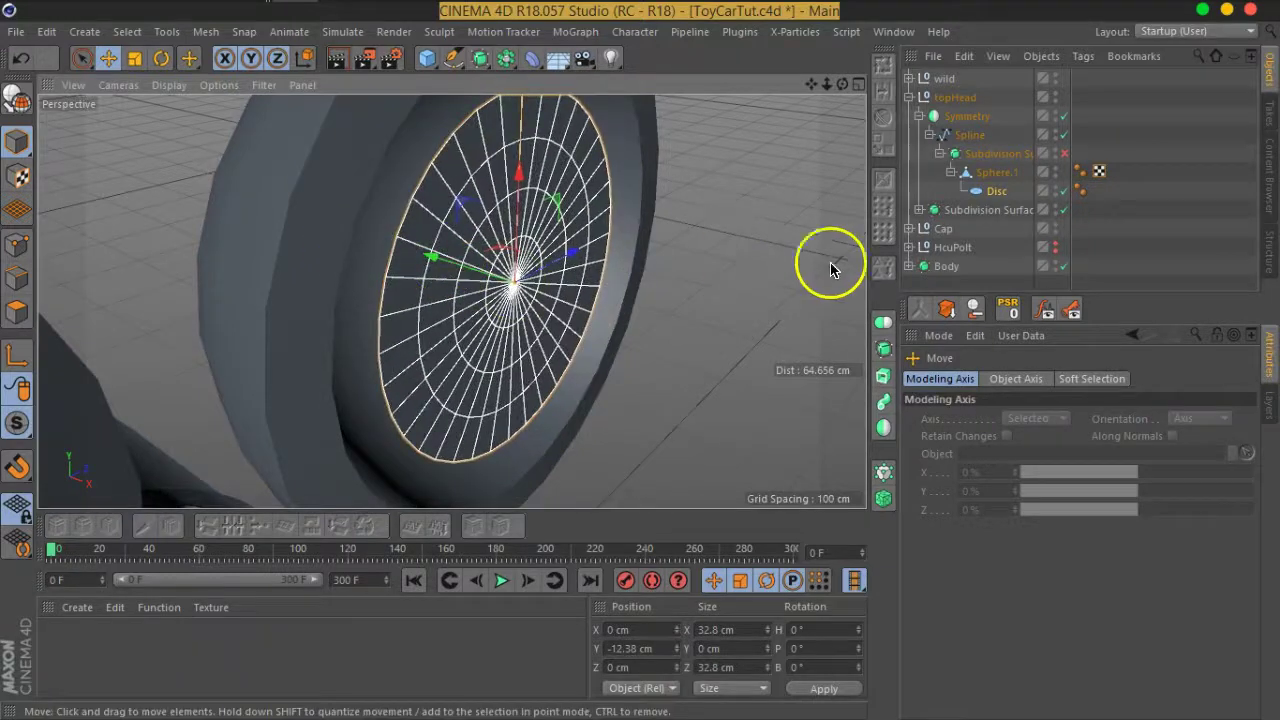
{"action": "left_click", "coordinate": [1064, 153]}
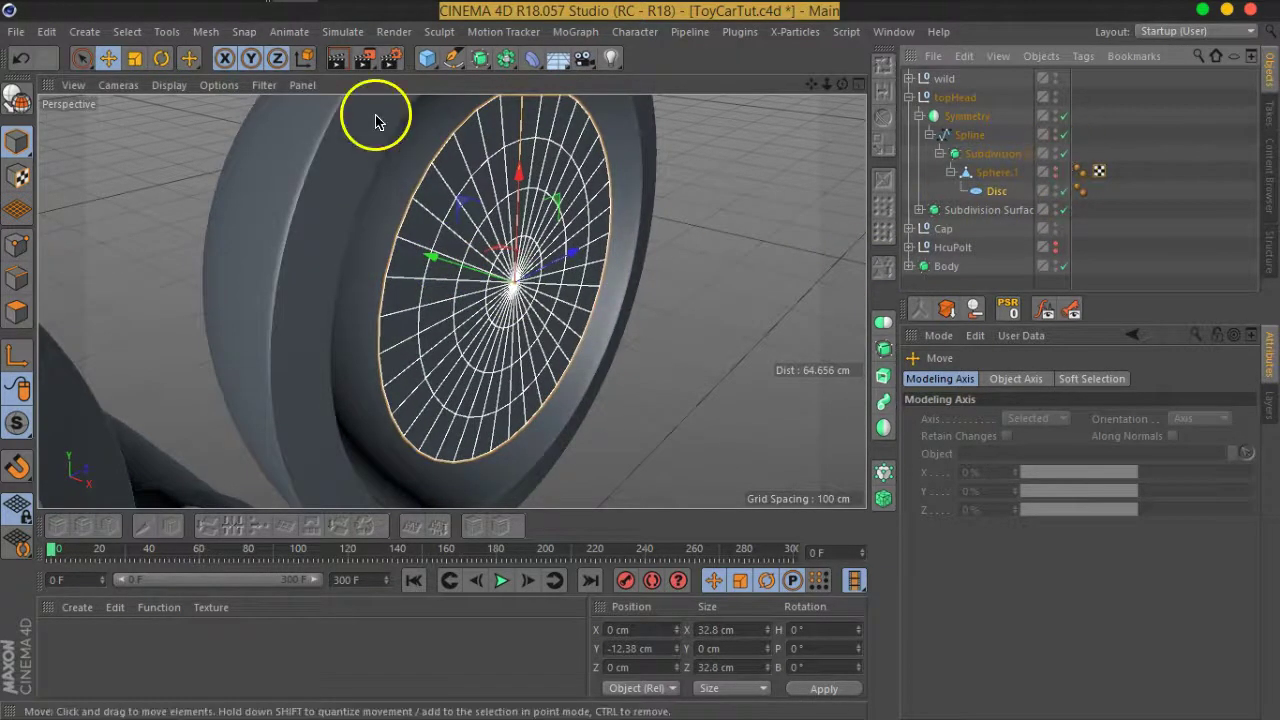
{"action": "left_click", "coordinate": [134, 57]}
{"action": "mouse_move", "coordinate": [634, 323]}
{"action": "left_mouse_down"}
{"action": "mouse_move", "coordinate": [686, 357]}
{"action": "mouse_move", "coordinate": [786, 171]}
{"action": "left_mouse_up"}
Set the Disc to 11 disc segments and 30 rotation segments, then make it editable.
{"action": "left_click", "coordinate": [996, 191]}
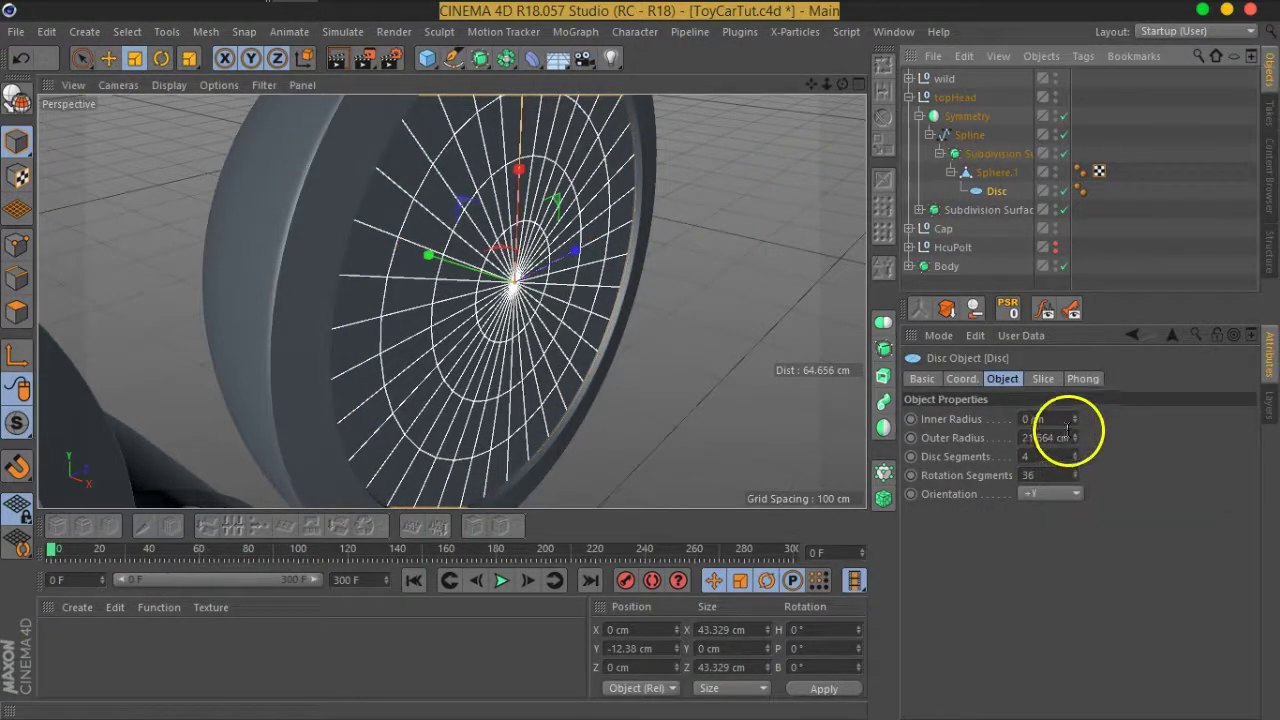
{"action": "left_click", "coordinate": [1058, 457]}
{"action": "scroll", "coordinate": [1058, 457], "scroll_direction": "up", "scroll_amount": 2}
{"action": "scroll", "coordinate": [1058, 457], "scroll_direction": "up", "scroll_amount": 3}
{"action": "scroll", "coordinate": [1058, 457], "scroll_direction": "up", "scroll_amount": 2}
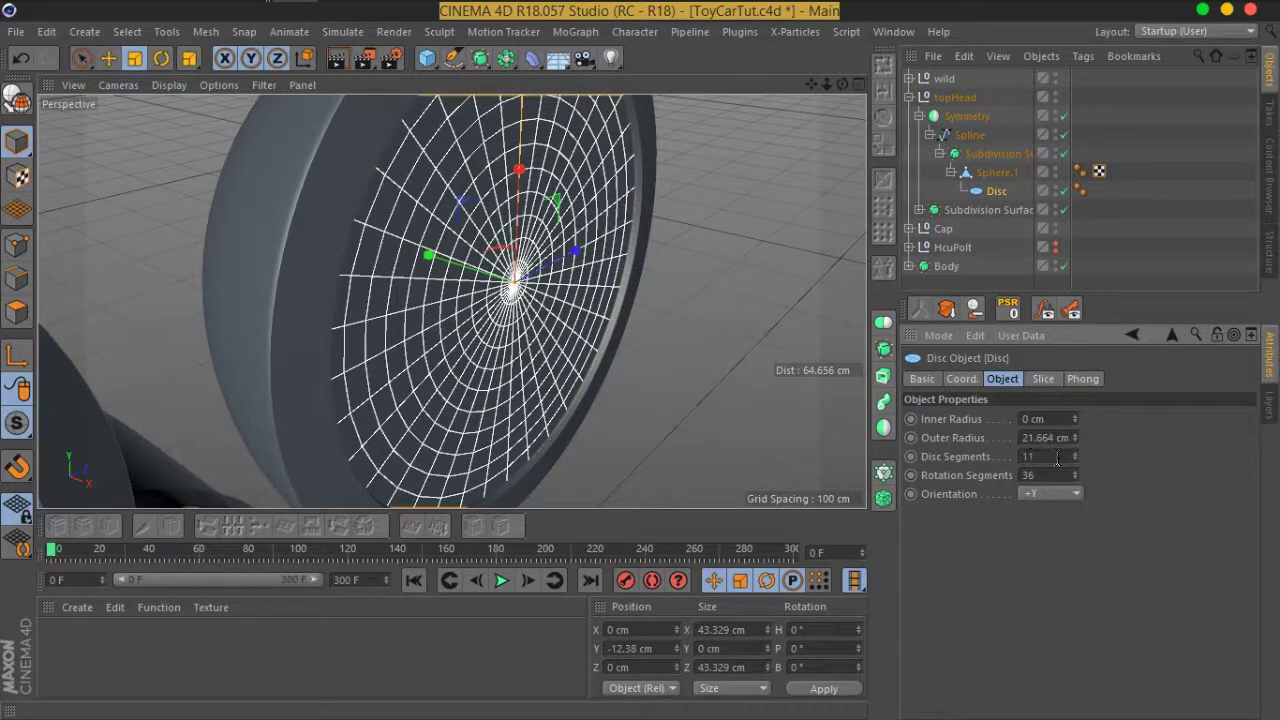
{"action": "scroll", "coordinate": [1063, 482], "scroll_direction": "down", "scroll_amount": 2}
{"action": "scroll", "coordinate": [1063, 482], "scroll_direction": "down", "scroll_amount": 2}
{"action": "scroll", "coordinate": [1063, 482], "scroll_direction": "down", "scroll_amount": 2}
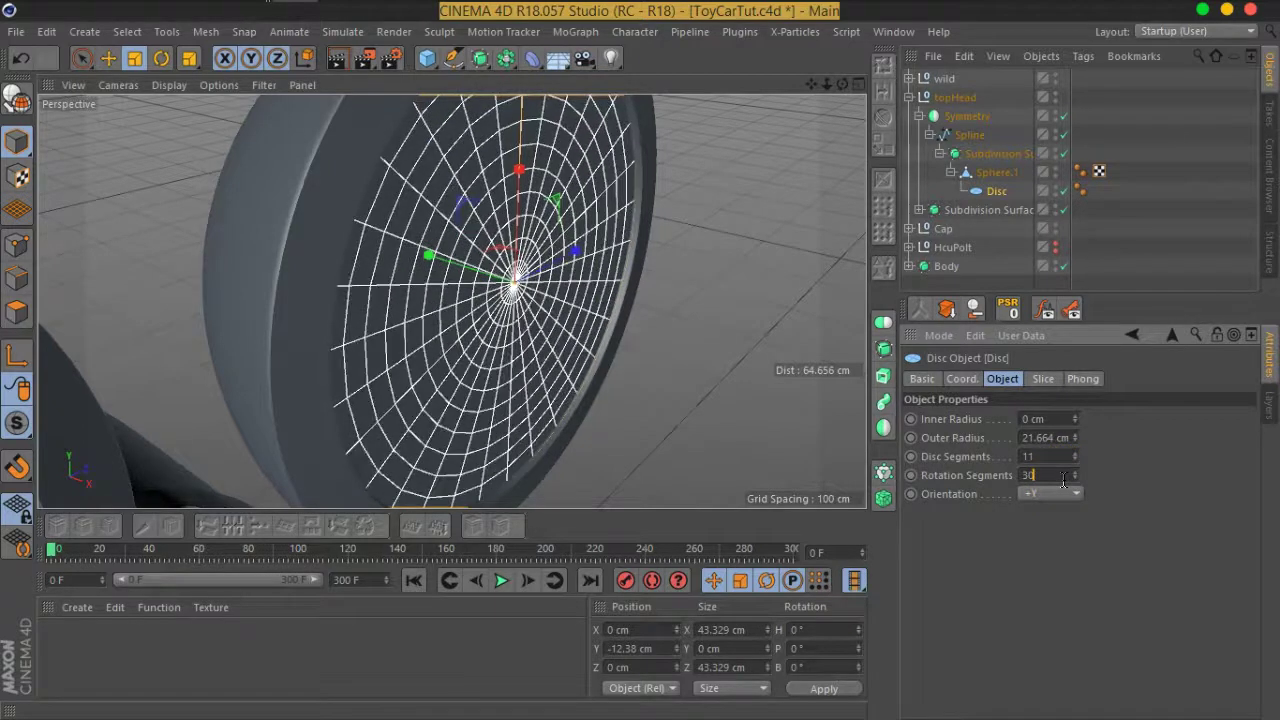
{"action": "scroll", "coordinate": [1063, 482], "scroll_direction": "down", "scroll_amount": 1}
{"action": "left_click", "coordinate": [1063, 482]}
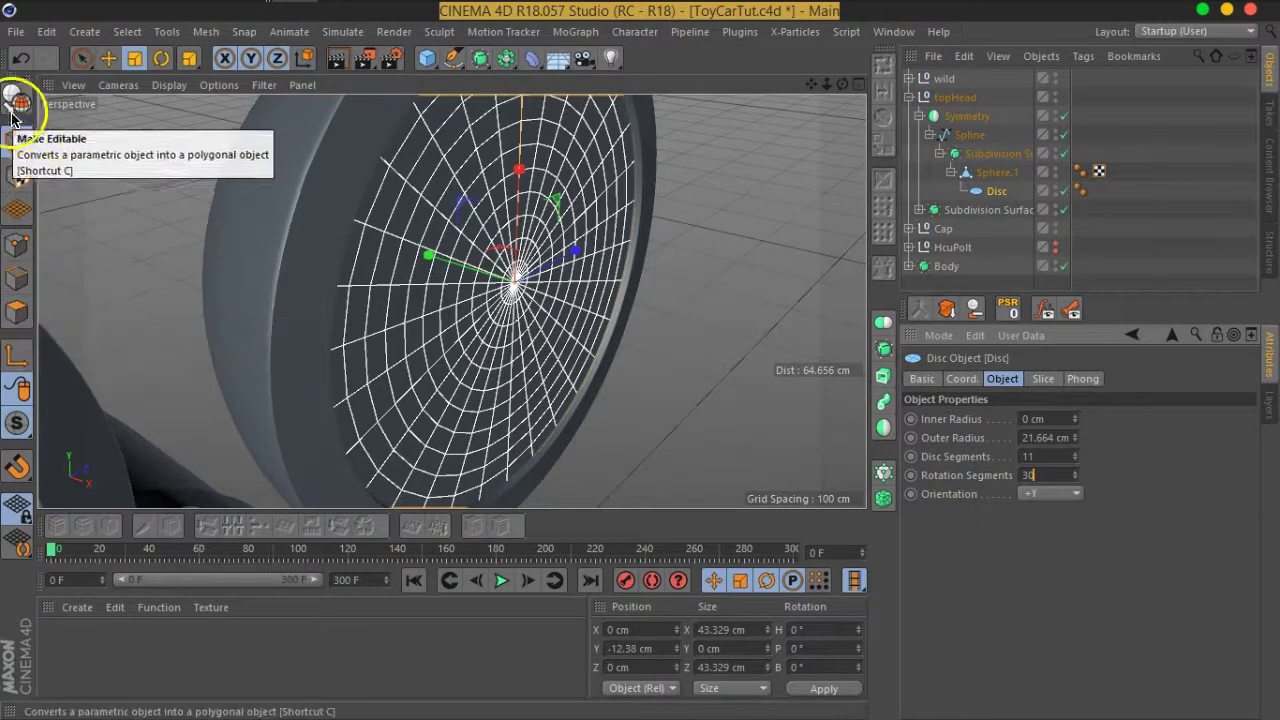
{"action": "left_click", "coordinate": [16, 98]}
{"action": "left_click", "coordinate": [18, 311]}
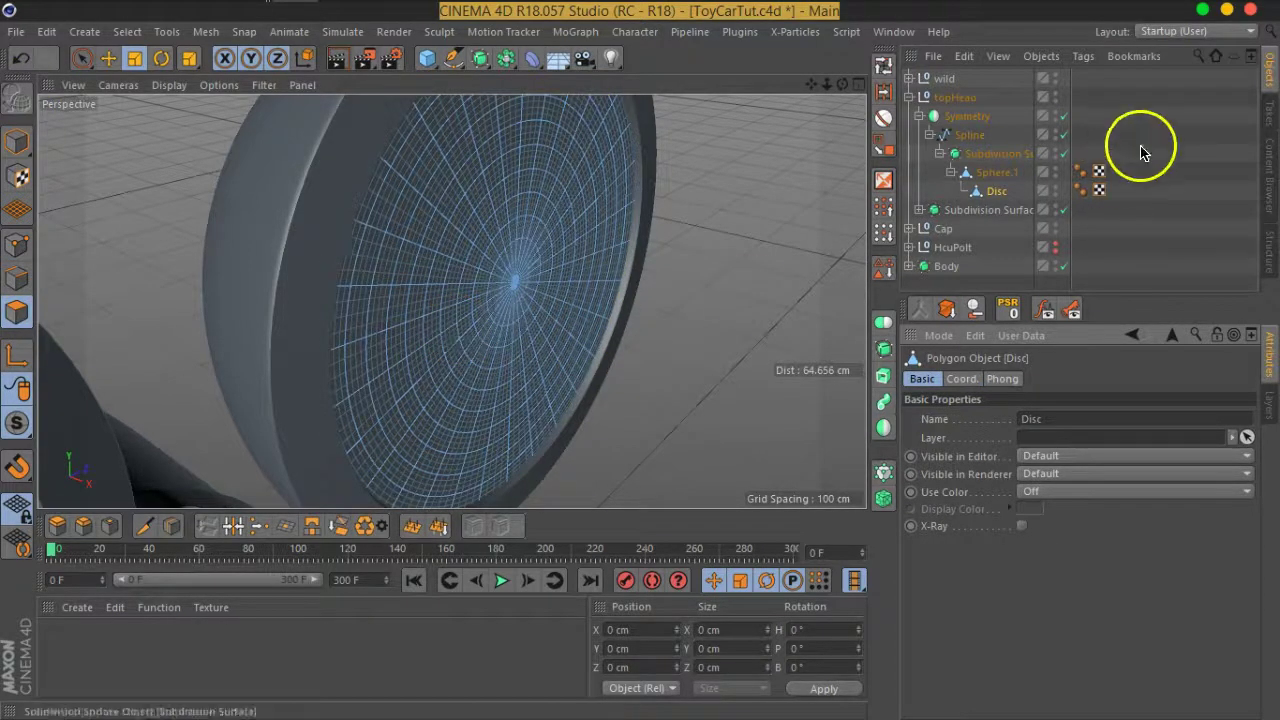
Turn off the Subdivision Surface and enable Soft Selection for Live Selection in Points mode.
{"action": "left_click", "coordinate": [1064, 153]}
{"action": "left_click", "coordinate": [16, 245]}
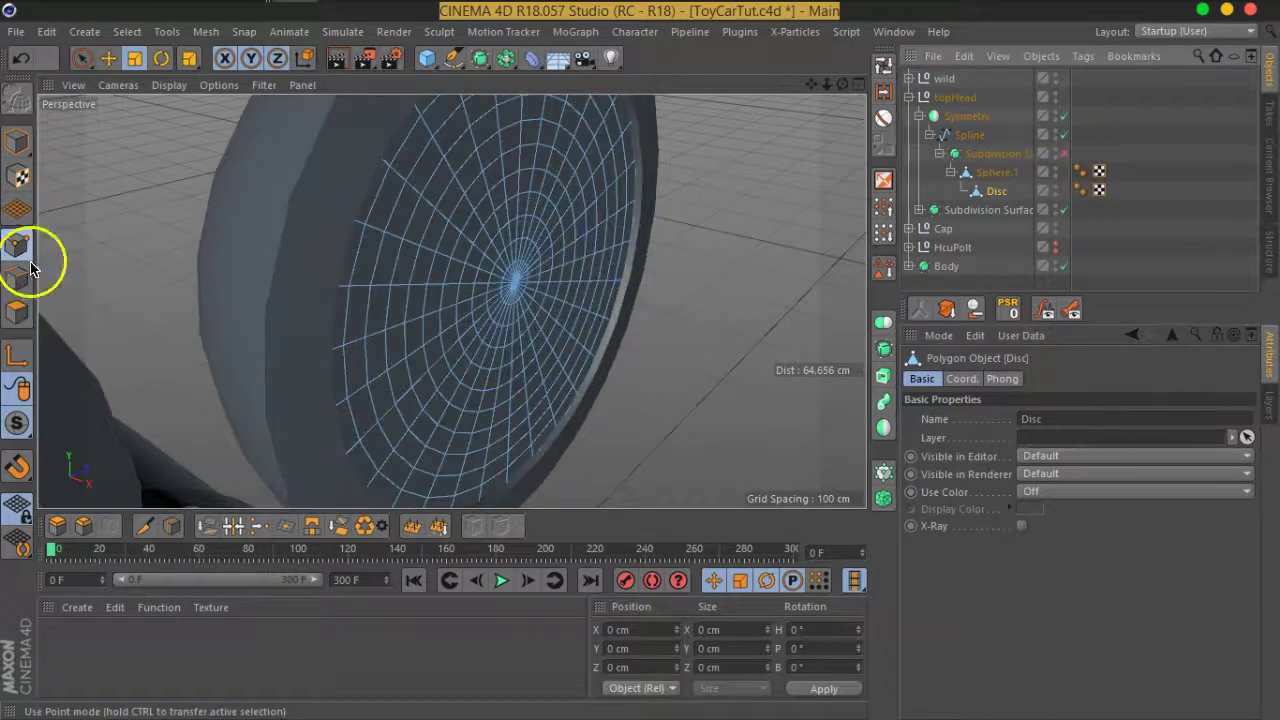
{"action": "scroll", "coordinate": [515, 290], "scroll_direction": "up", "scroll_amount": 5}
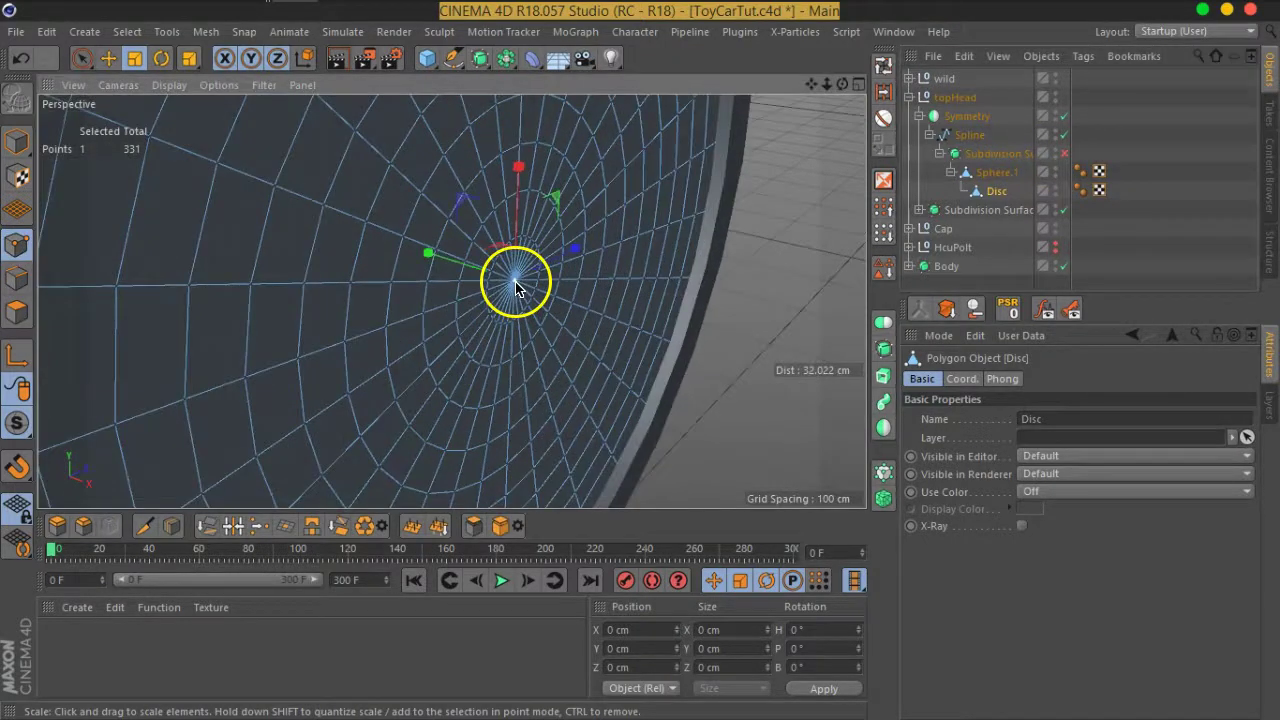
{"action": "left_click", "coordinate": [88, 60]}
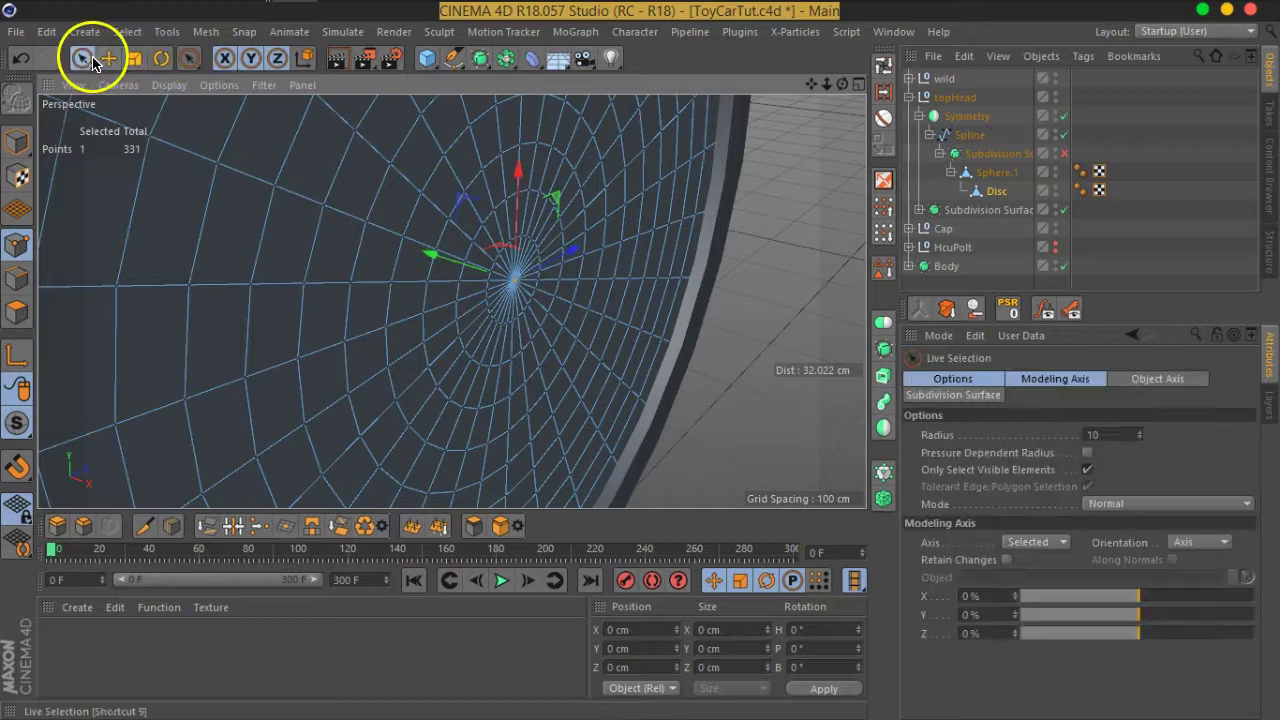
{"action": "left_click", "coordinate": [1122, 505]}
{"action": "left_click", "coordinate": [1137, 558]}
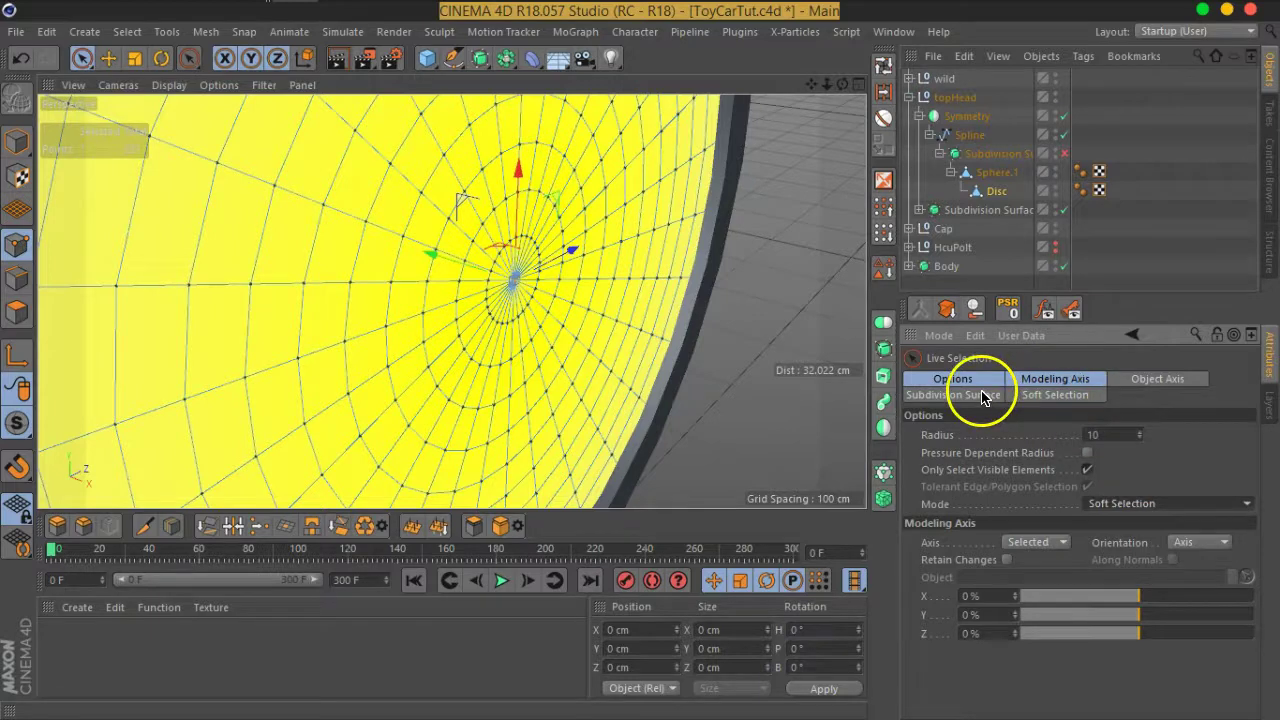
{"action": "left_click", "coordinate": [1055, 395]}
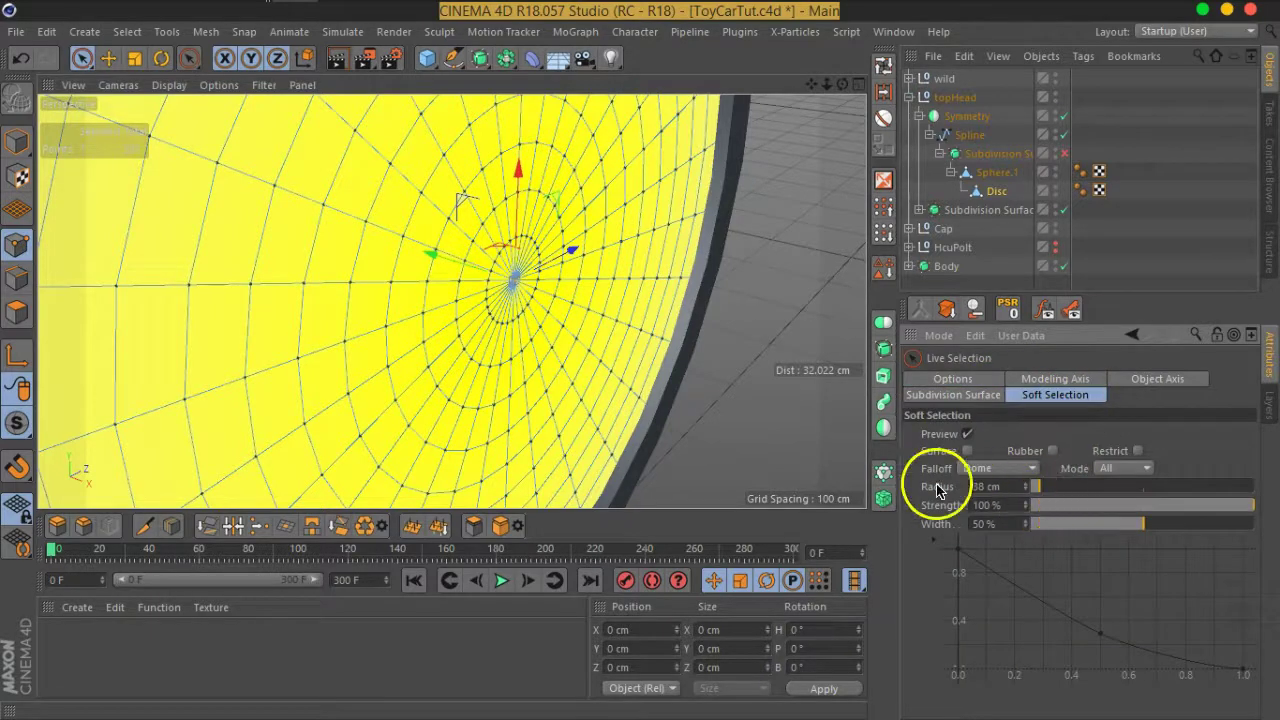
{"action": "scroll", "coordinate": [497, 305], "scroll_direction": "down", "scroll_amount": 3}
{"action": "mouse_move", "coordinate": [492, 323]}
{"action": "left_mouse_down", "text": "alt"}
{"action": "mouse_move", "coordinate": [503, 280]}
{"action": "mouse_move", "coordinate": [436, 303]}
{"action": "mouse_move", "coordinate": [463, 325]}
{"action": "left_mouse_up", "text": "alt"}
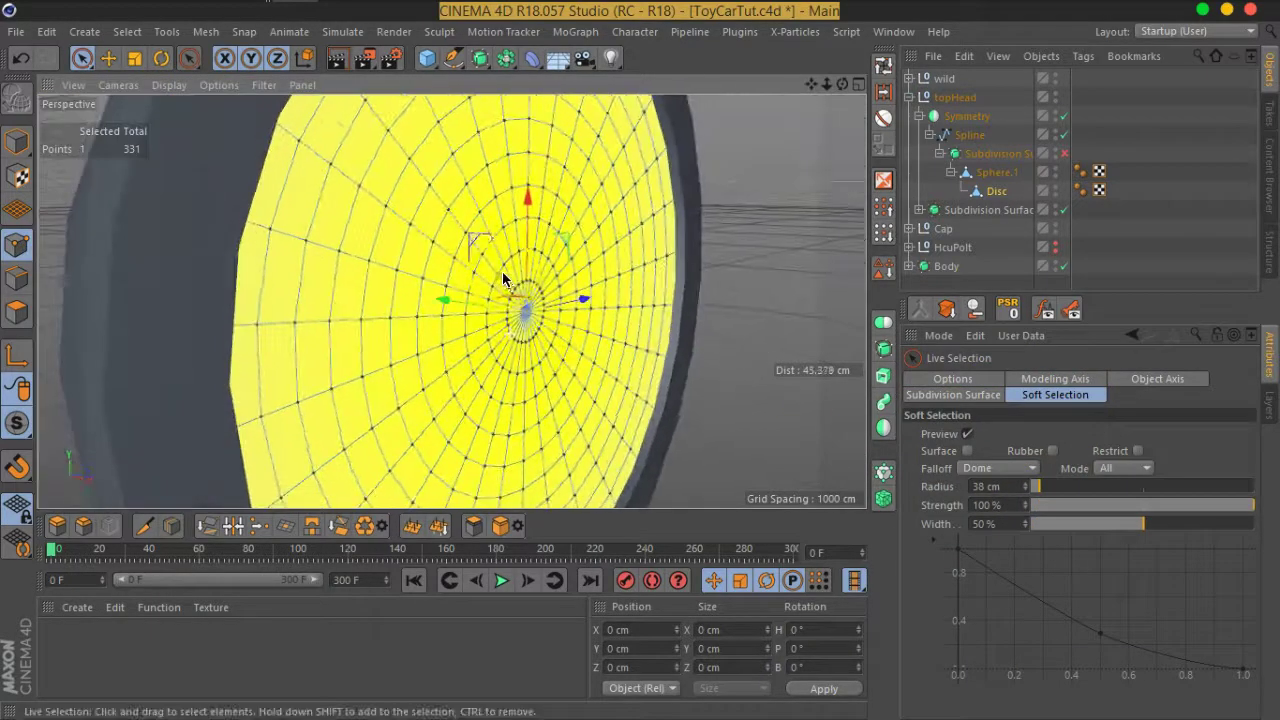
{"action": "scroll", "coordinate": [503, 280], "scroll_direction": "up", "scroll_amount": 3}
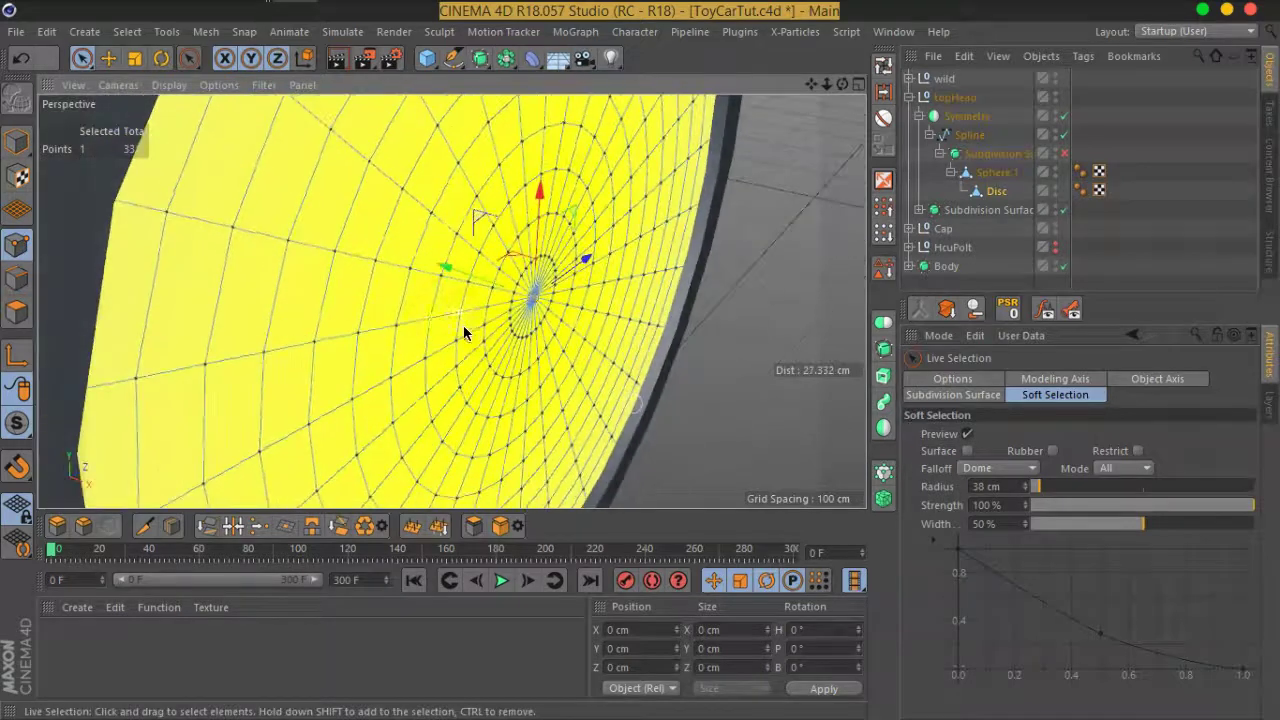
Use a Bell falloff with 35 cm radius and pull the centre point out about 2.57 cm.
{"action": "left_click", "coordinate": [1020, 468]}
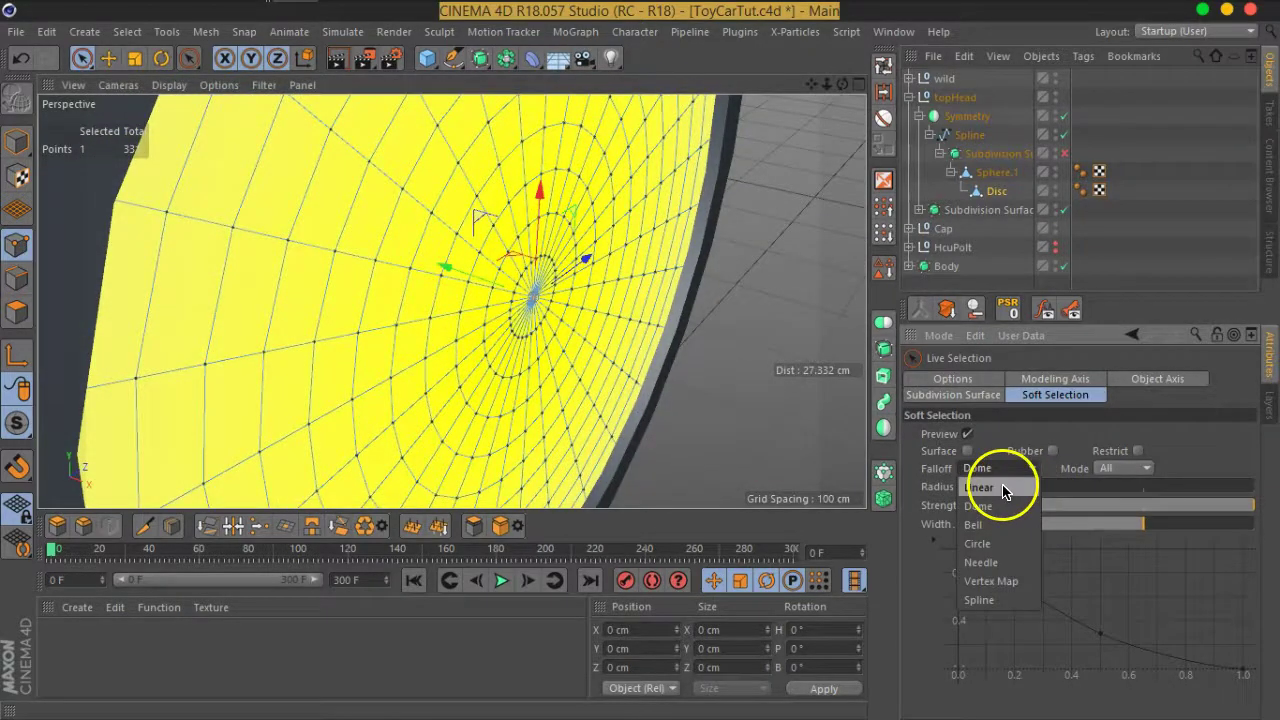
{"action": "left_click", "coordinate": [1004, 489]}
{"action": "left_click", "coordinate": [1006, 470]}
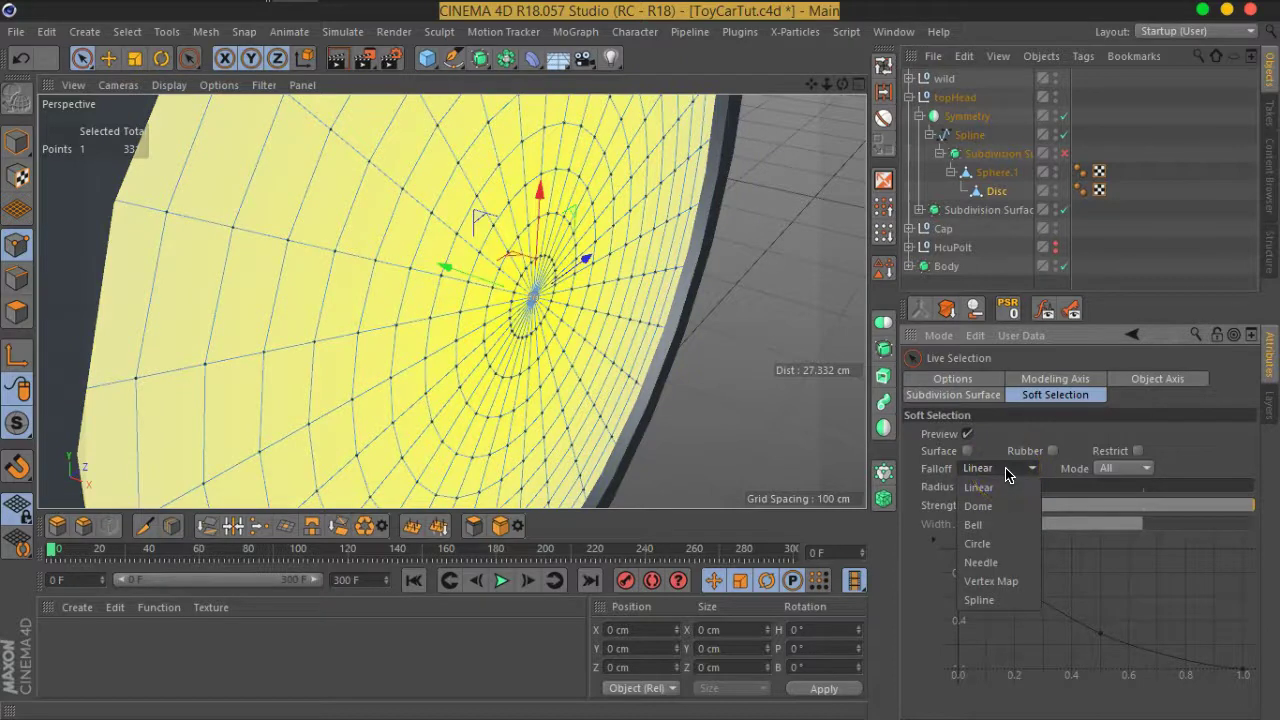
{"action": "left_click", "coordinate": [995, 524]}
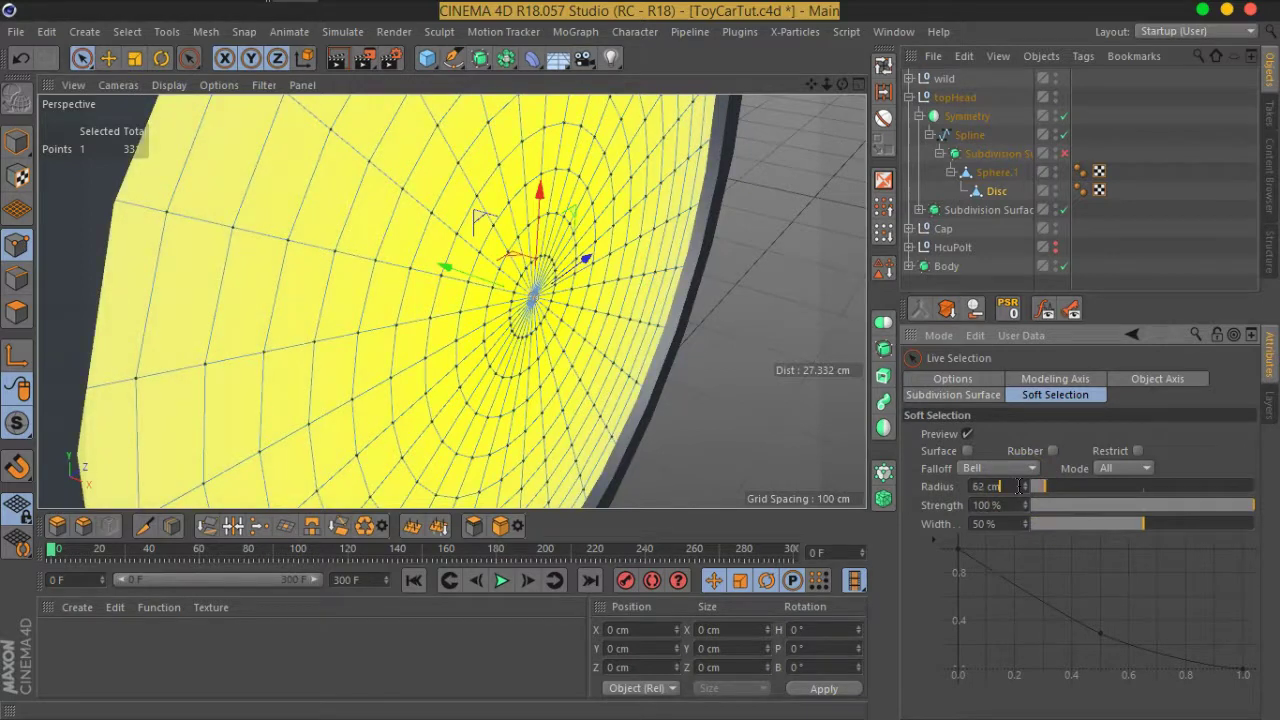
{"action": "mouse_move", "coordinate": [445, 270]}
{"action": "left_mouse_down"}
{"action": "mouse_move", "coordinate": [456, 274]}
{"action": "mouse_move", "coordinate": [428, 272]}
{"action": "left_mouse_up"}
{"action": "key", "text": "ctrl+z"}
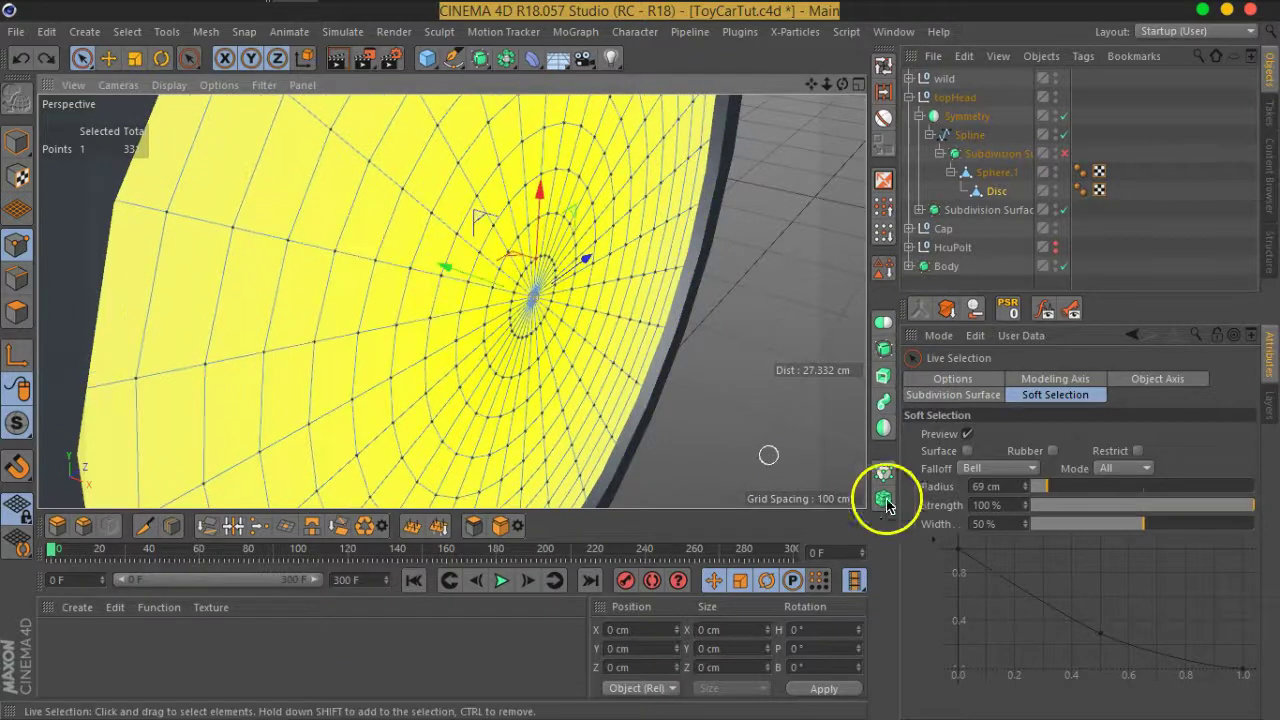
{"action": "left_click_drag", "start_coordinate": [1057, 487], "coordinate": [1045, 490]}
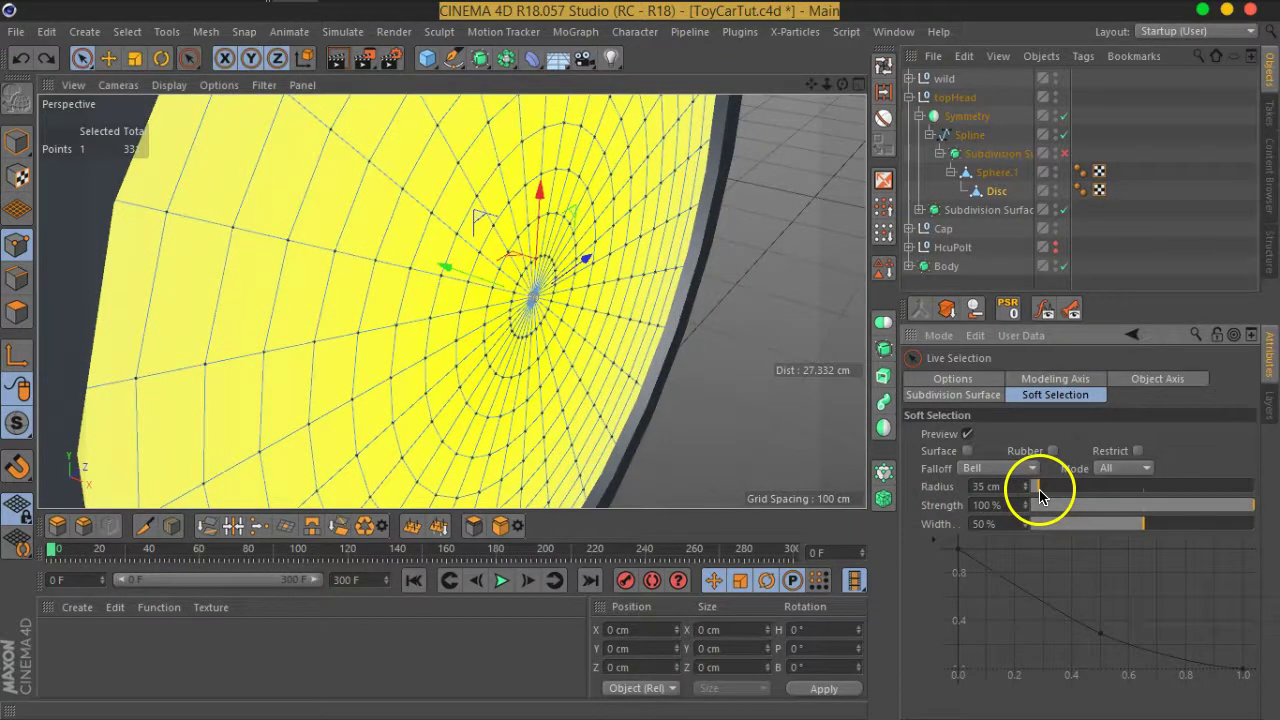
{"action": "mouse_move", "coordinate": [439, 278]}
{"action": "left_mouse_down"}
{"action": "mouse_move", "coordinate": [484, 281]}
{"action": "mouse_move", "coordinate": [306, 270]}
{"action": "mouse_move", "coordinate": [143, 223]}
{"action": "mouse_move", "coordinate": [446, 209]}
{"action": "mouse_move", "coordinate": [512, 245]}
{"action": "mouse_move", "coordinate": [528, 286]}
{"action": "mouse_move", "coordinate": [523, 371]}
{"action": "mouse_move", "coordinate": [449, 280]}
{"action": "left_mouse_up"}
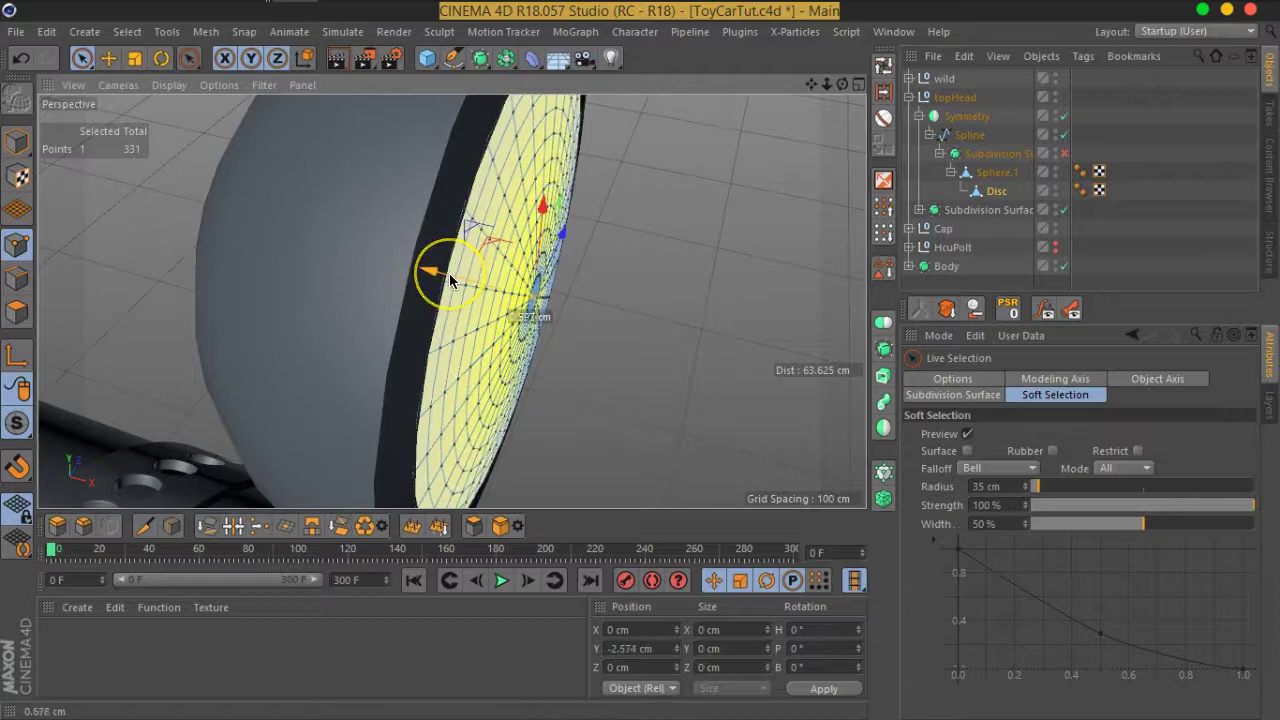
Return to model mode, toggle the Subdivision Surface's visibility and nudge the Disc centre.
{"action": "left_click", "coordinate": [14, 148]}
{"action": "mouse_move", "coordinate": [463, 334]}
{"action": "left_mouse_down", "text": "alt"}
{"action": "mouse_move", "coordinate": [623, 363]}
{"action": "mouse_move", "coordinate": [294, 266]}
{"action": "mouse_move", "coordinate": [500, 206]}
{"action": "mouse_move", "coordinate": [537, 294]}
{"action": "mouse_move", "coordinate": [565, 275]}
{"action": "left_mouse_up", "text": "alt"}
{"action": "scroll", "coordinate": [565, 275], "scroll_direction": "up", "scroll_amount": 3}
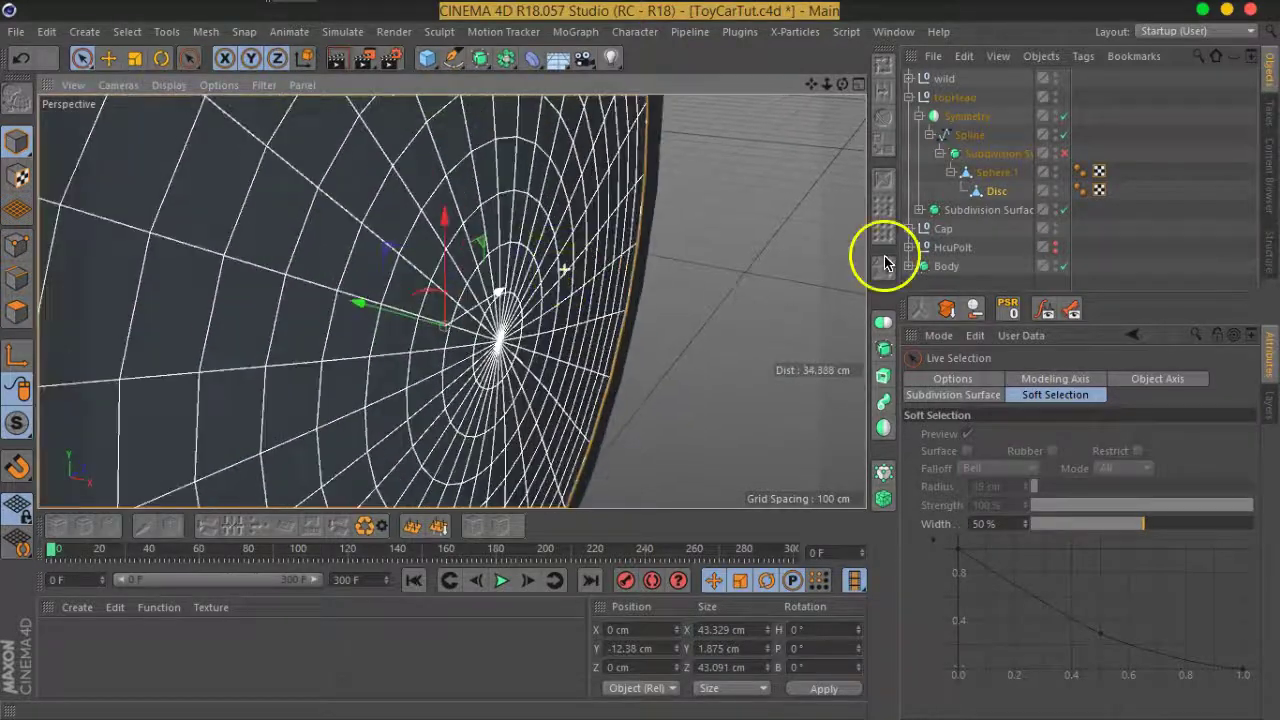
{"action": "left_click", "coordinate": [1066, 158]}
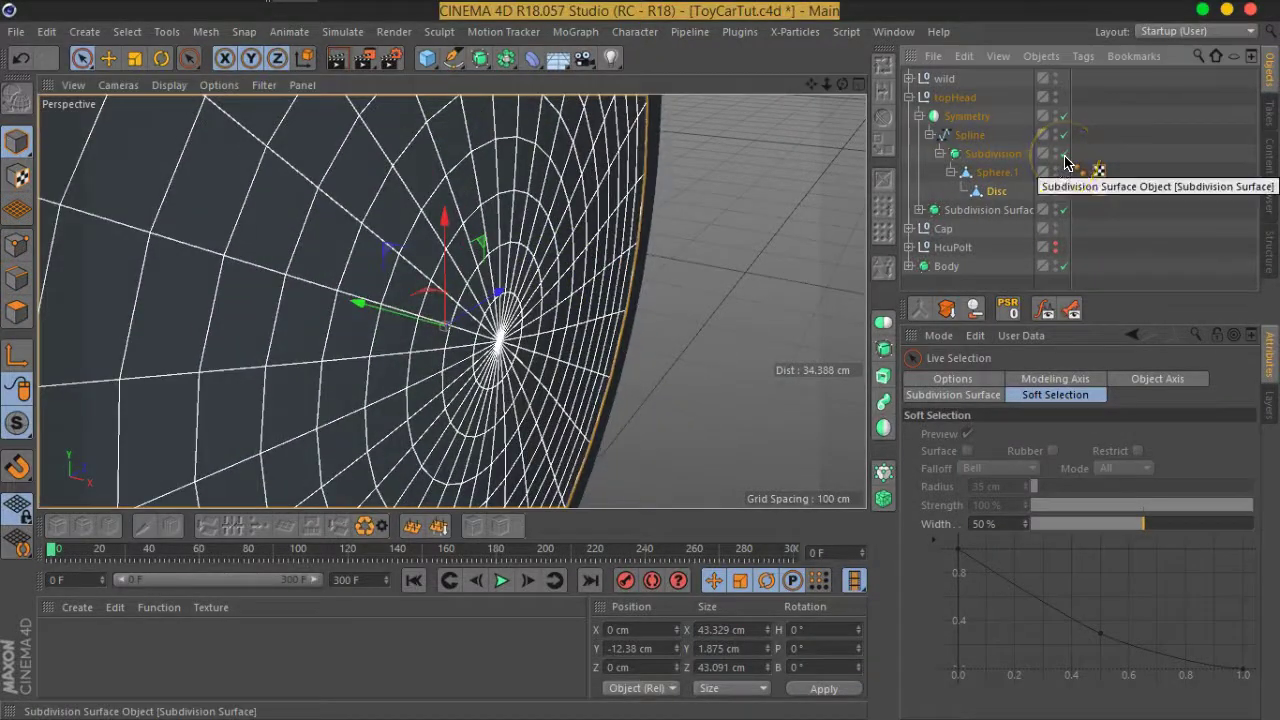
{"action": "left_click", "coordinate": [108, 58]}
{"action": "left_click_drag", "start_coordinate": [366, 303], "coordinate": [346, 308]}
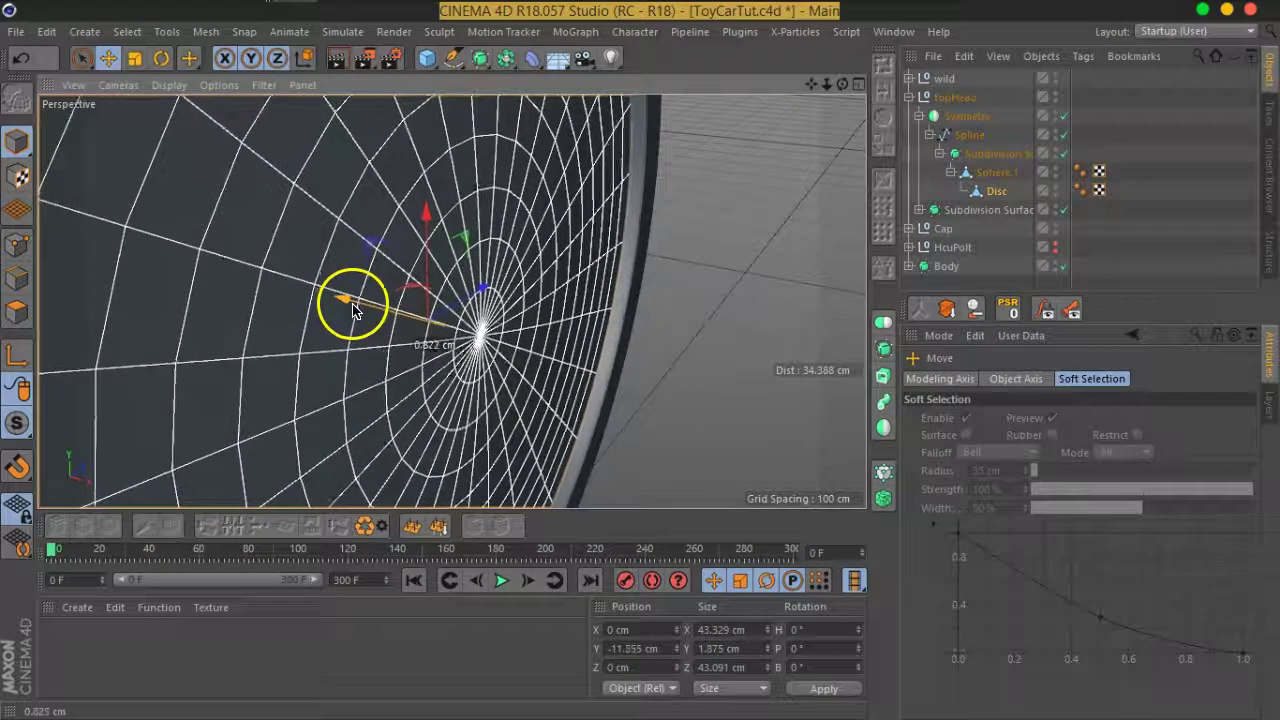
Inspect the discs from a low side angle, then reselect the Disc object.
{"action": "left_click", "coordinate": [937, 282]}
{"action": "scroll", "coordinate": [402, 343], "scroll_direction": "down", "scroll_amount": 3}
{"action": "scroll", "coordinate": [402, 343], "scroll_direction": "down", "scroll_amount": 3}
{"action": "mouse_move", "coordinate": [457, 329]}
{"action": "left_mouse_down", "text": "alt"}
{"action": "mouse_move", "coordinate": [214, 300]}
{"action": "mouse_move", "coordinate": [297, 286]}
{"action": "mouse_move", "coordinate": [427, 305]}
{"action": "left_mouse_up", "text": "alt"}
{"action": "scroll", "coordinate": [427, 305], "scroll_direction": "up", "scroll_amount": 3}
{"action": "scroll", "coordinate": [414, 303], "scroll_direction": "up", "scroll_amount": 2}
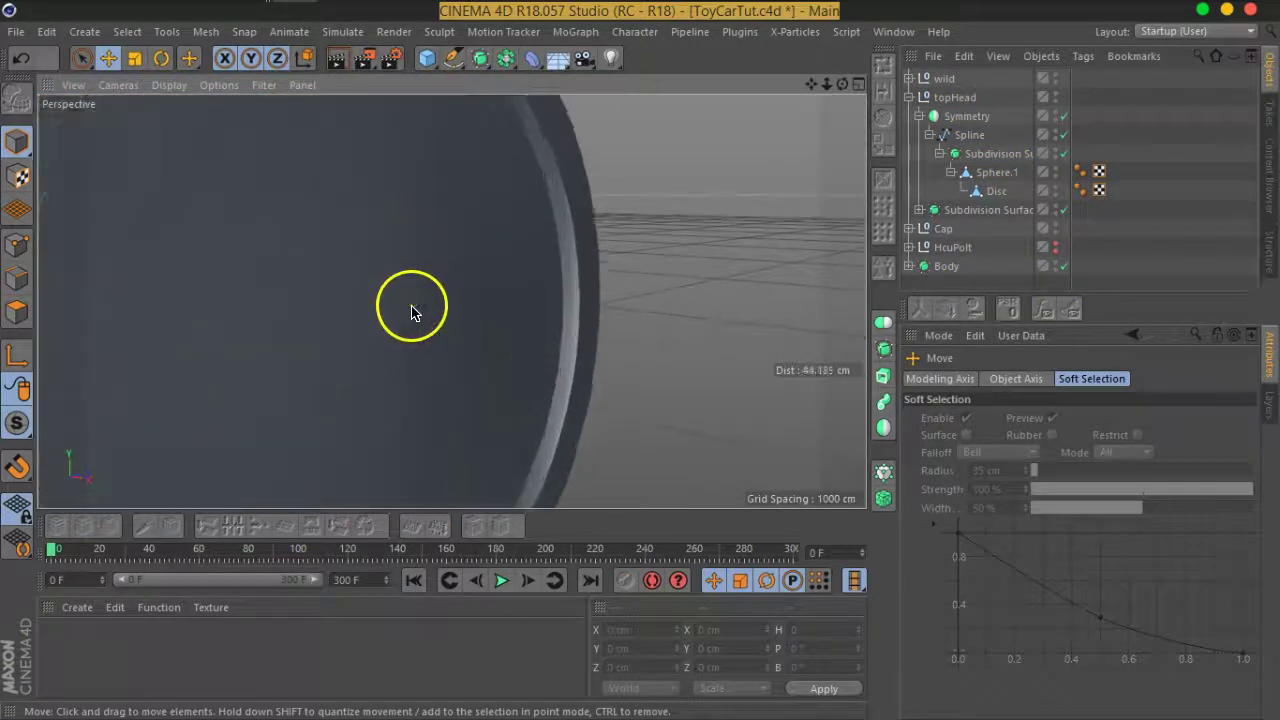
{"action": "scroll", "coordinate": [414, 306], "scroll_direction": "down", "scroll_amount": 2}
{"action": "left_click", "coordinate": [993, 192]}
{"action": "scroll", "coordinate": [460, 280], "scroll_direction": "up", "scroll_amount": 2}
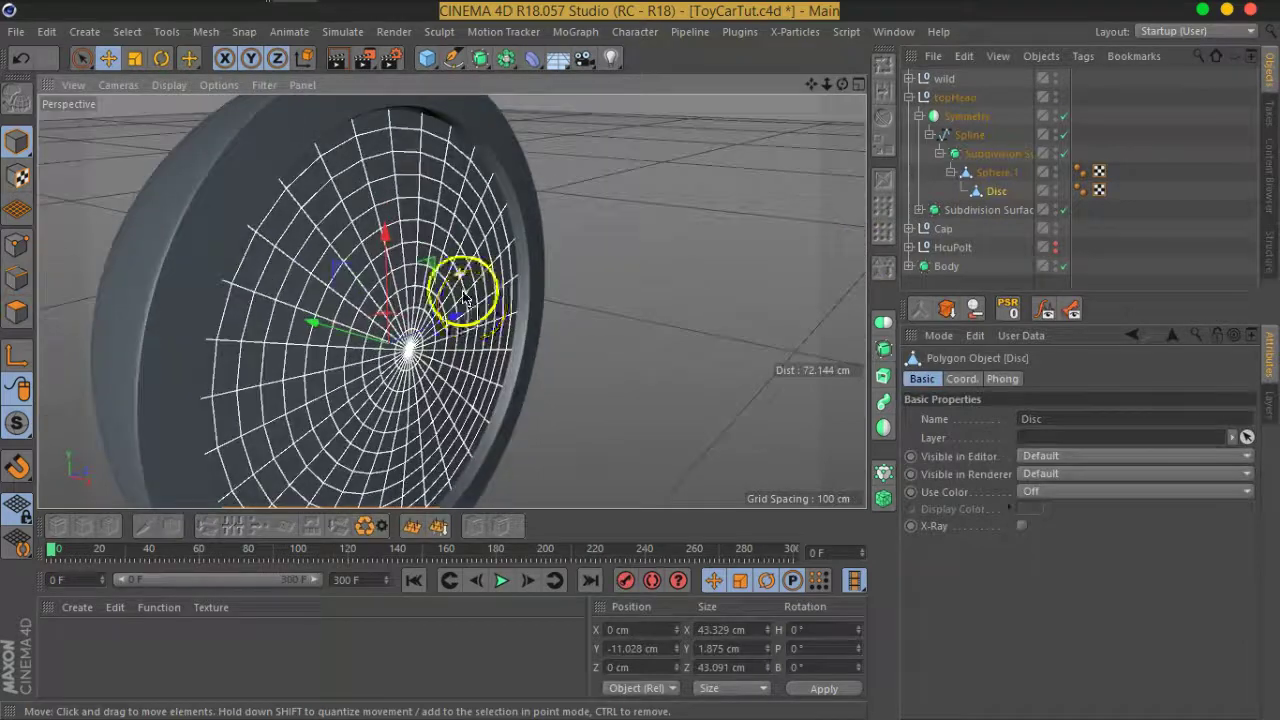
{"action": "scroll", "coordinate": [436, 248], "scroll_direction": "up", "scroll_amount": 2}
Set Live Selection mode to Normal in Polygons mode and disable the Subdivision Surface.
{"action": "left_click", "coordinate": [16, 278]}
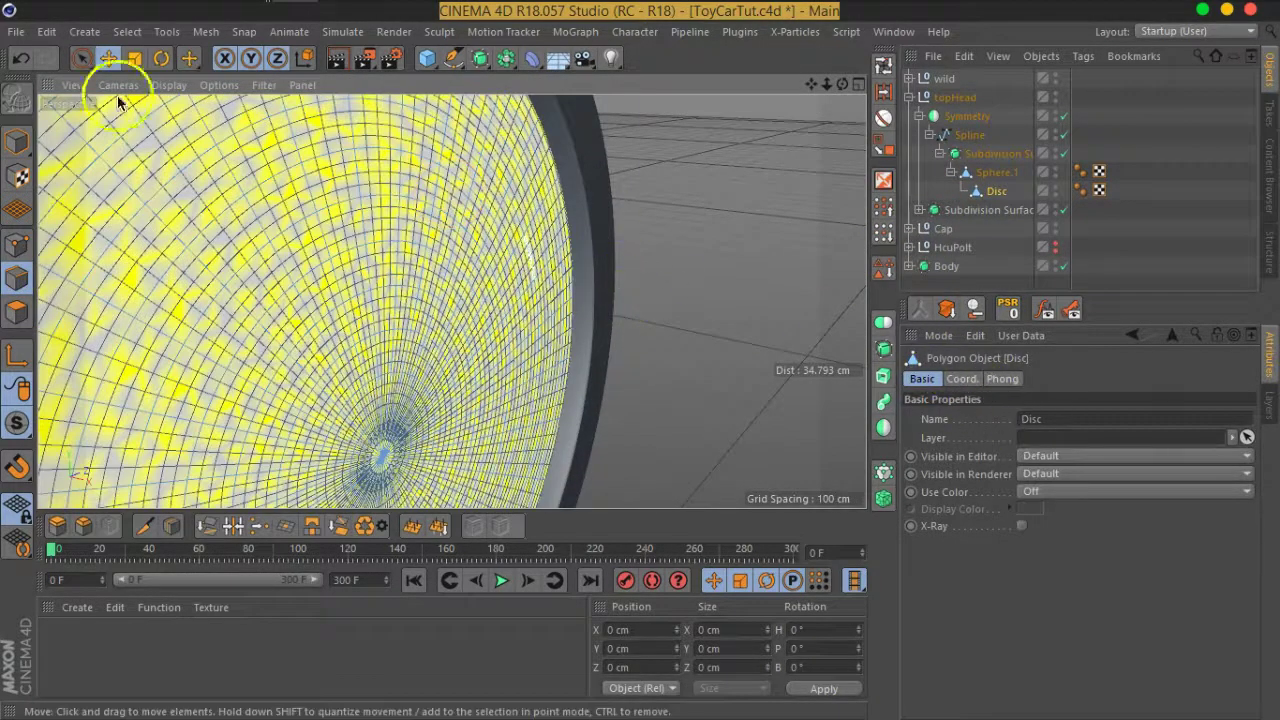
{"action": "left_click", "coordinate": [82, 58]}
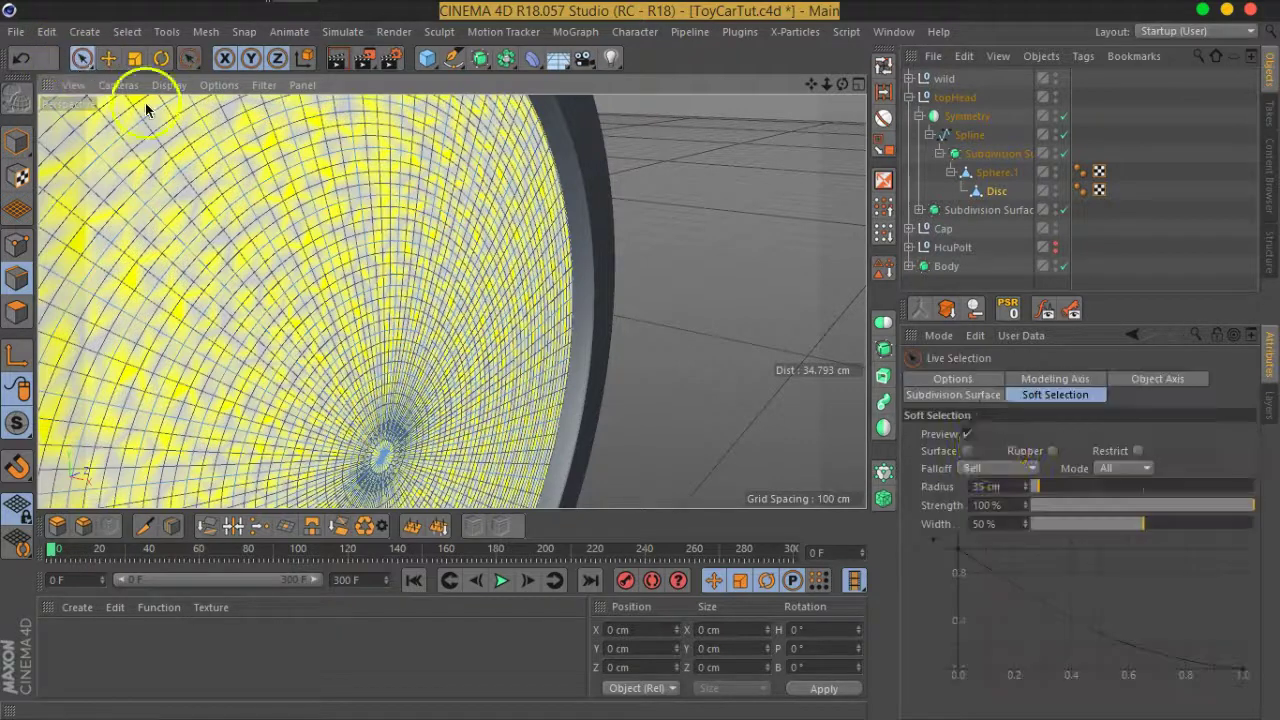
{"action": "left_click", "coordinate": [1054, 400]}
{"action": "left_click", "coordinate": [1148, 504]}
{"action": "left_click", "coordinate": [1105, 510]}
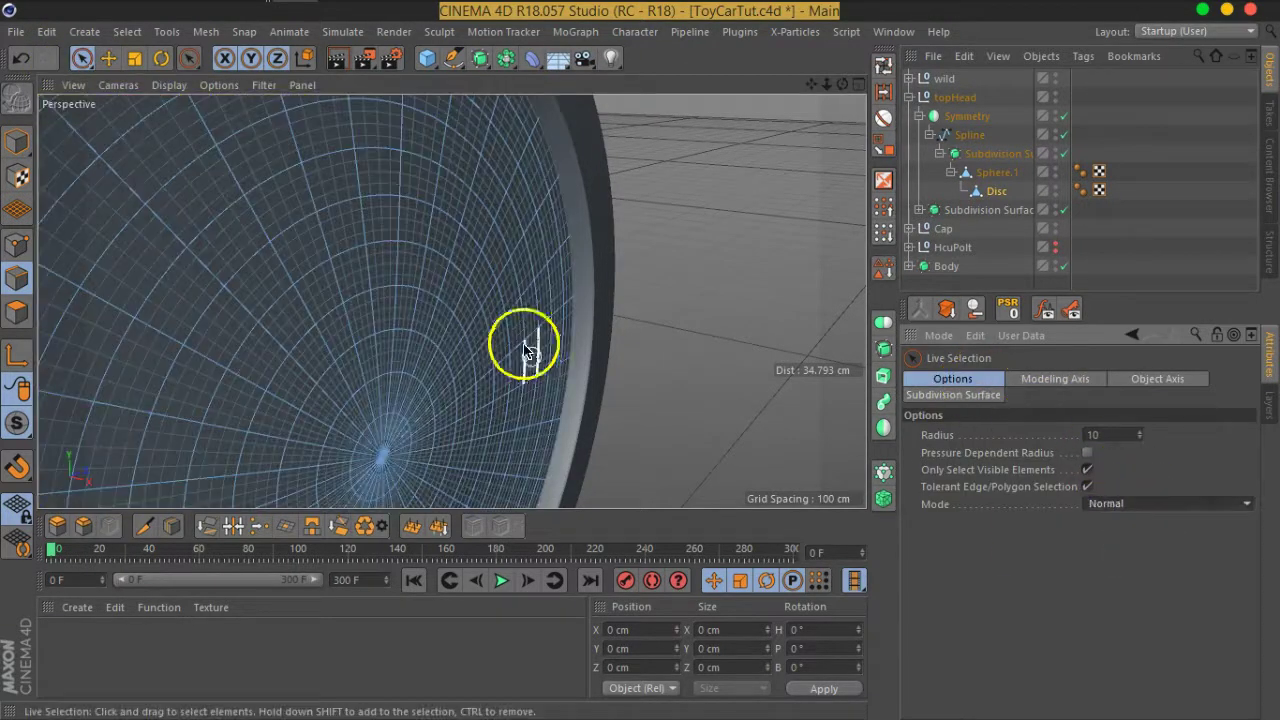
{"action": "left_click", "coordinate": [1064, 153]}
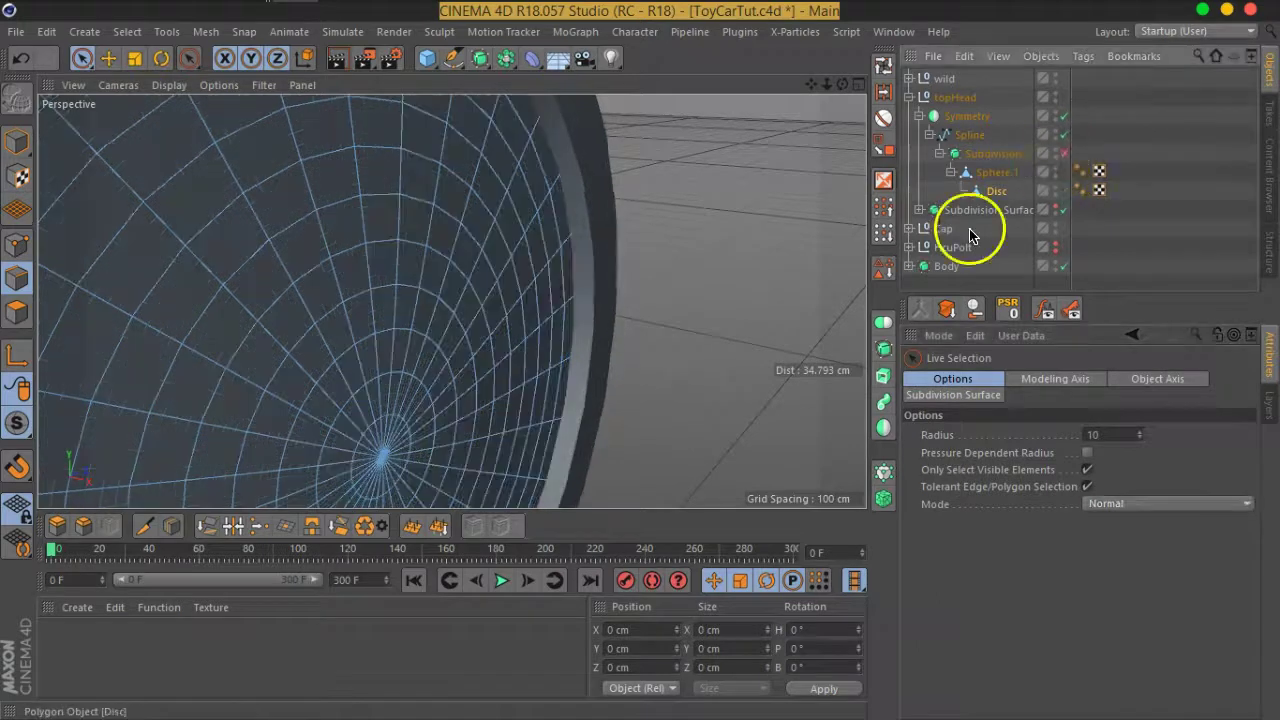
Loop-select the Disc's outer rim and every other inner loop to the centre, 300 edges.
{"action": "left_click", "coordinate": [885, 70]}
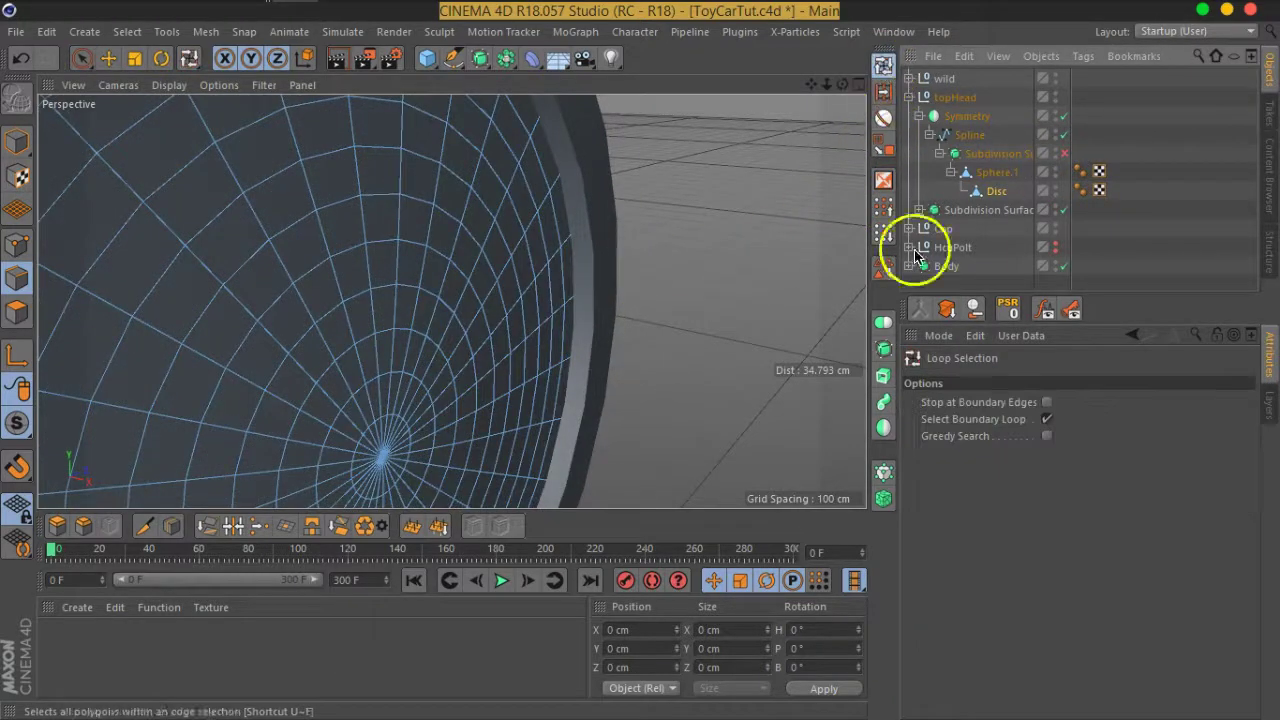
{"action": "mouse_move", "coordinate": [760, 400]}
{"action": "left_mouse_down", "text": "alt"}
{"action": "mouse_move", "coordinate": [650, 385]}
{"action": "mouse_move", "coordinate": [557, 309]}
{"action": "mouse_move", "coordinate": [571, 291]}
{"action": "left_mouse_up", "text": "alt"}
{"action": "left_click", "coordinate": [582, 175]}
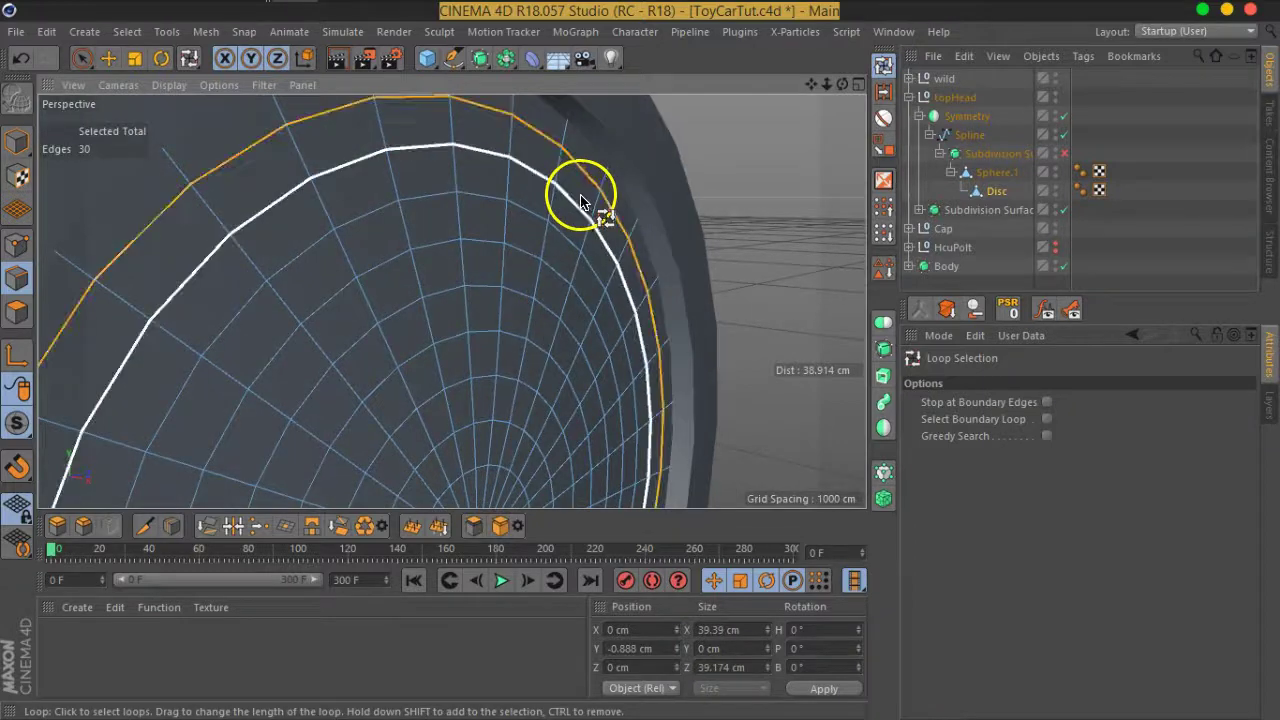
{"action": "left_click", "coordinate": [586, 212], "text": "shift"}
{"action": "left_click", "coordinate": [578, 252], "text": "shift"}
{"action": "left_click", "coordinate": [563, 292], "text": "shift"}
{"action": "left_click", "coordinate": [548, 316], "text": "shift"}
{"action": "left_click", "coordinate": [533, 352], "text": "shift"}
{"action": "left_click", "coordinate": [523, 410], "text": "shift"}
{"action": "left_click", "coordinate": [512, 450], "text": "shift"}
{"action": "mouse_move", "coordinate": [505, 478]}
{"action": "left_mouse_down", "text": "alt"}
{"action": "mouse_move", "coordinate": [551, 457]}
{"action": "mouse_move", "coordinate": [529, 306]}
{"action": "left_mouse_up", "text": "alt"}
{"action": "scroll", "coordinate": [500, 371], "scroll_direction": "up", "scroll_amount": 3}
{"action": "scroll", "coordinate": [500, 383], "scroll_direction": "up", "scroll_amount": 2}
{"action": "mouse_move", "coordinate": [500, 383]}
{"action": "left_mouse_down", "text": "alt"}
{"action": "mouse_move", "coordinate": [537, 331]}
{"action": "mouse_move", "coordinate": [568, 347]}
{"action": "mouse_move", "coordinate": [509, 251]}
{"action": "mouse_move", "coordinate": [520, 255]}
{"action": "left_mouse_up", "text": "alt"}
{"action": "left_click", "coordinate": [543, 323], "text": "shift"}
{"action": "scroll", "coordinate": [521, 256], "scroll_direction": "up", "scroll_amount": 3}
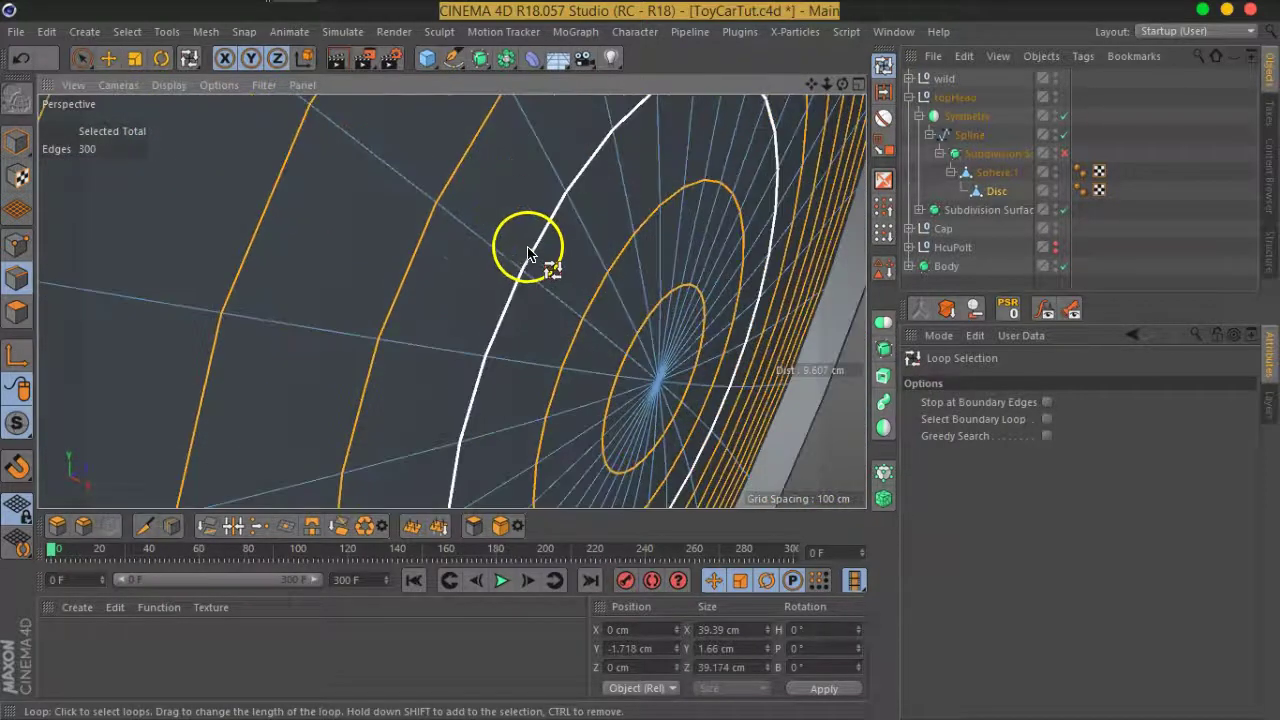
Test an extrude and a bevel on the selected edge rings, undoing the bevel.
{"action": "right_click", "coordinate": [532, 250]}
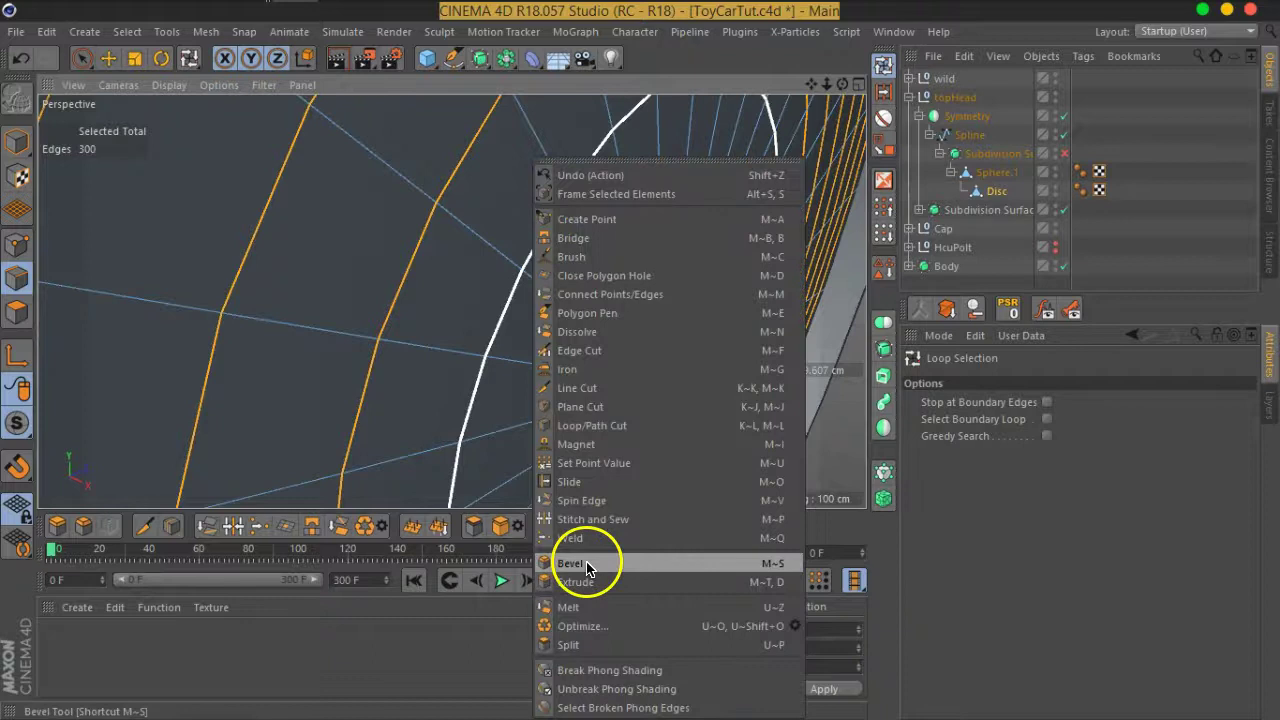
{"action": "left_click", "coordinate": [571, 560]}
{"action": "scroll", "coordinate": [486, 294], "scroll_direction": "up", "scroll_amount": 2}
{"action": "mouse_move", "coordinate": [486, 294]}
{"action": "left_mouse_down", "text": "alt"}
{"action": "mouse_move", "coordinate": [462, 310]}
{"action": "mouse_move", "coordinate": [388, 293]}
{"action": "left_mouse_up", "text": "alt"}
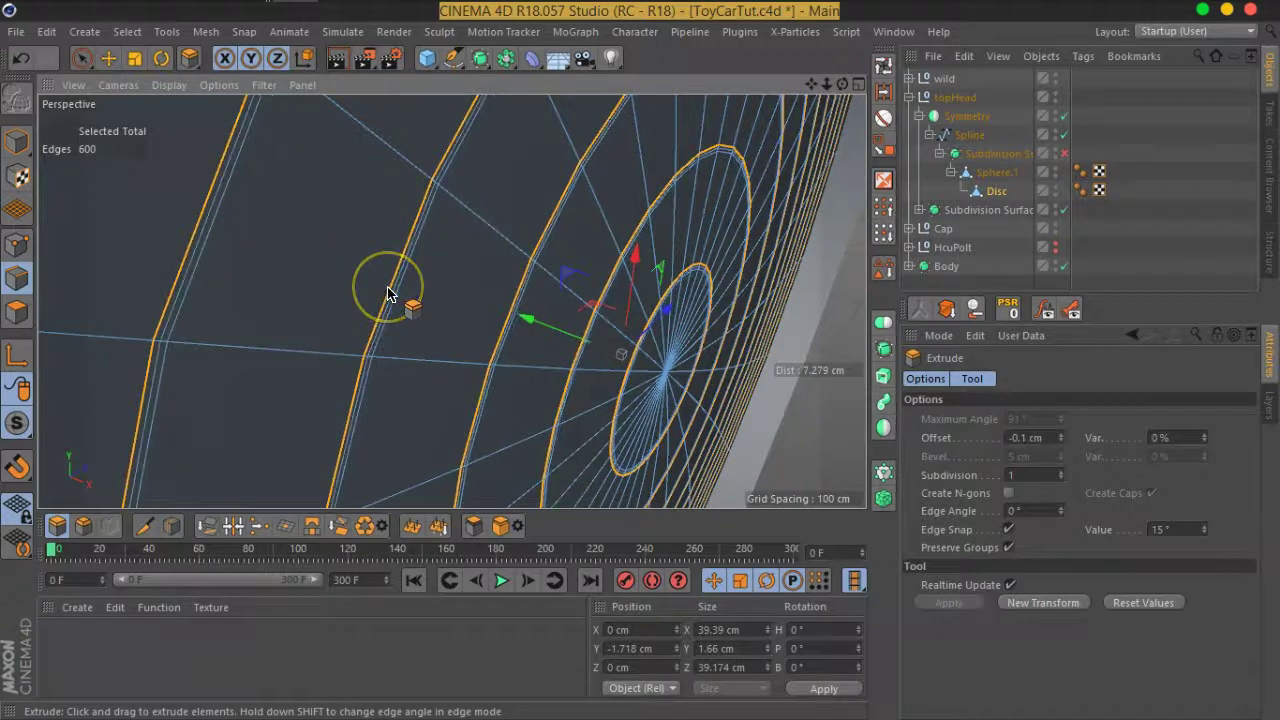
{"action": "mouse_move", "coordinate": [388, 293]}
{"action": "left_mouse_down"}
{"action": "mouse_move", "coordinate": [422, 291]}
{"action": "mouse_move", "coordinate": [466, 334]}
{"action": "mouse_move", "coordinate": [420, 306]}
{"action": "left_mouse_up"}
{"action": "right_click", "coordinate": [420, 303]}
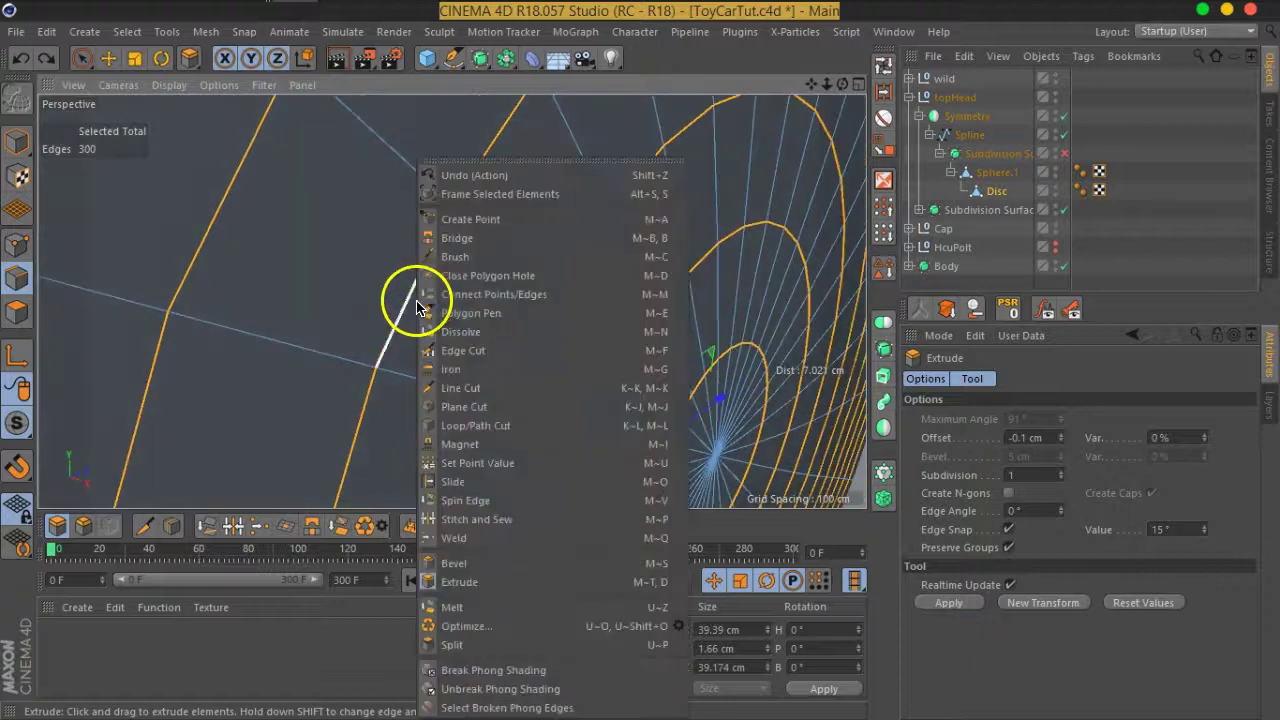
{"action": "left_click", "coordinate": [468, 563]}
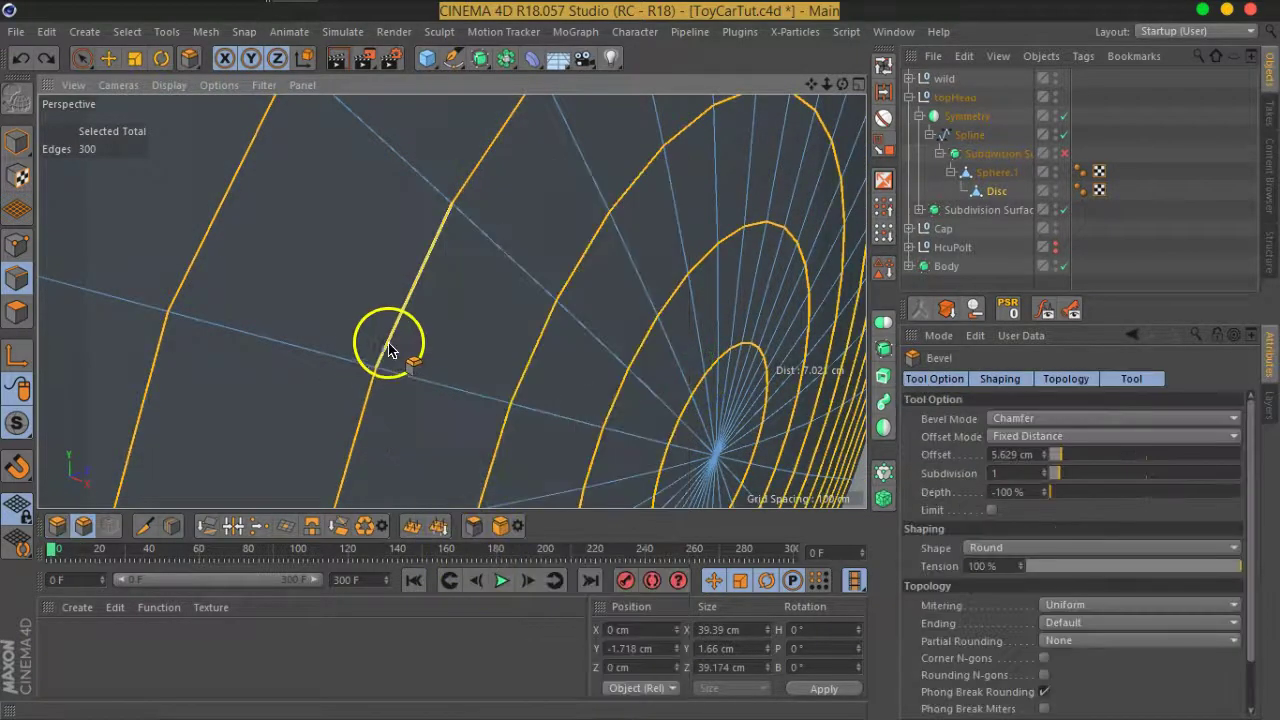
{"action": "left_click_drag", "start_coordinate": [401, 352], "coordinate": [476, 342]}
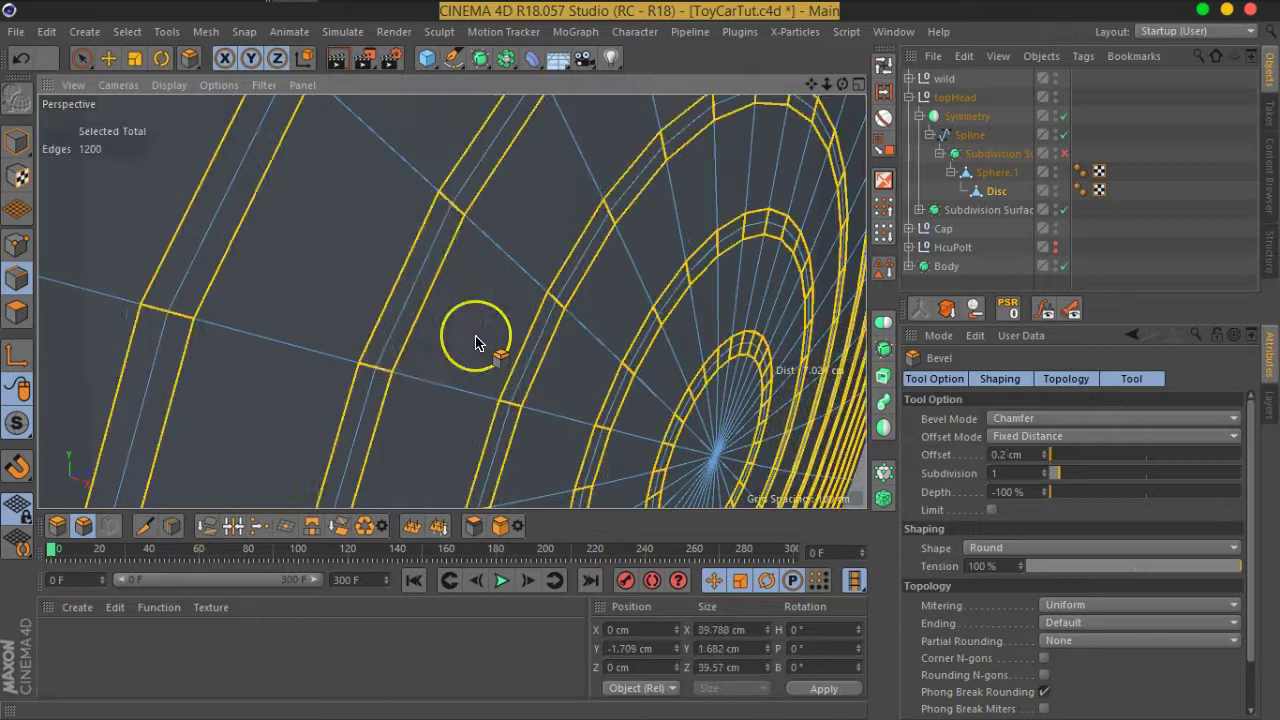
{"action": "key", "text": "ctrl+z"}
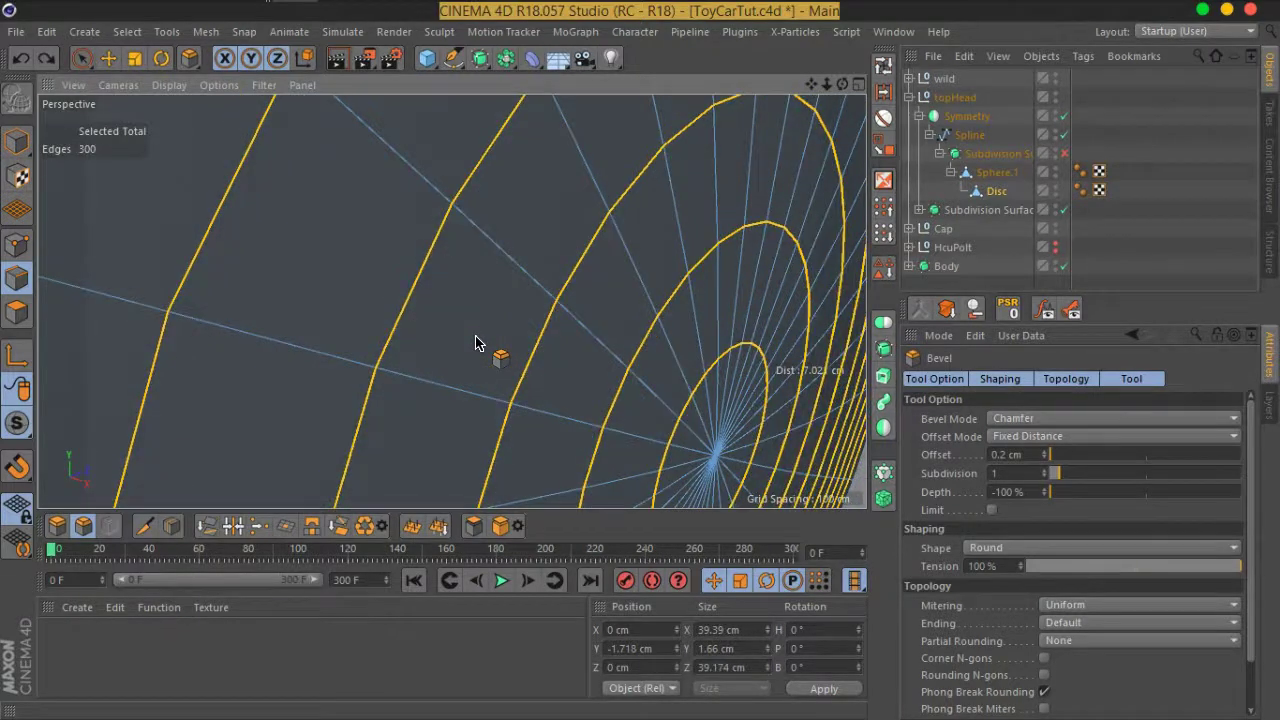
Test moving the edge rings and their converted points along Y, undoing each move.
{"action": "right_click", "coordinate": [410, 304]}
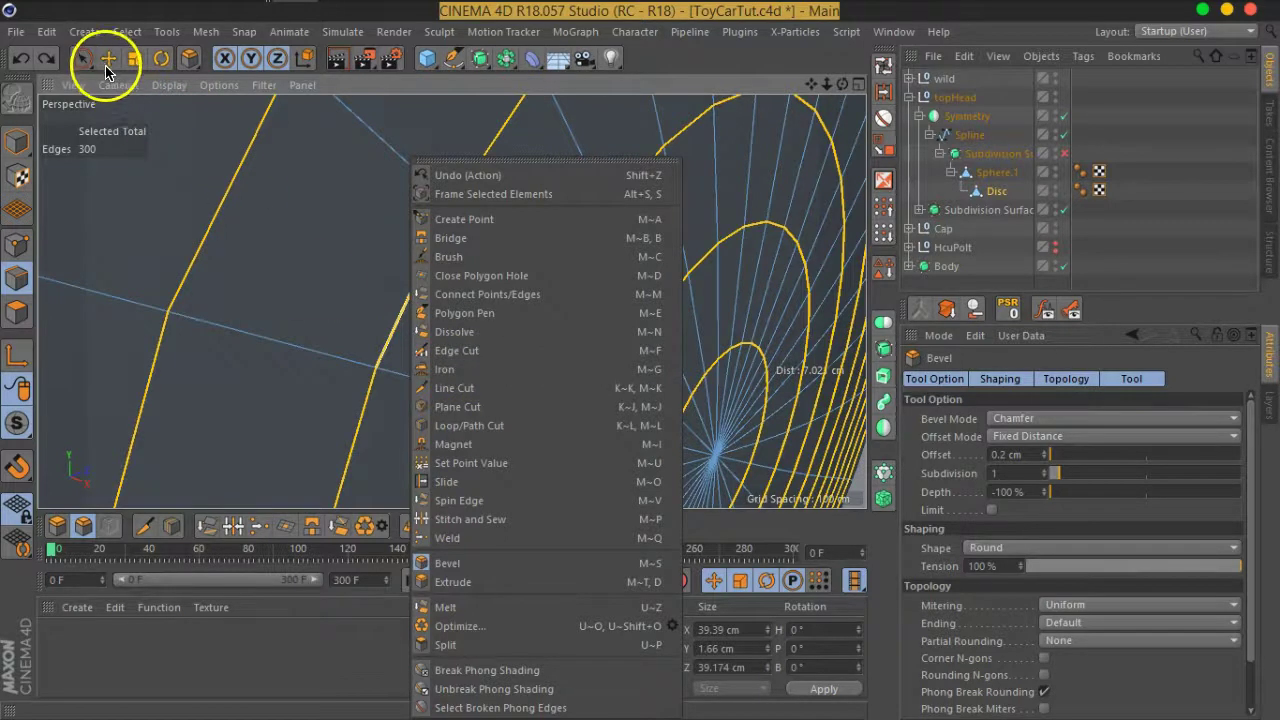
{"action": "left_click", "coordinate": [770, 85]}
{"action": "scroll", "coordinate": [589, 214], "scroll_direction": "up", "scroll_amount": 3}
{"action": "scroll", "coordinate": [608, 314], "scroll_direction": "up", "scroll_amount": 2}
{"action": "scroll", "coordinate": [493, 296], "scroll_direction": "up", "scroll_amount": 2}
{"action": "mouse_move", "coordinate": [493, 296]}
{"action": "left_mouse_down", "text": "alt"}
{"action": "mouse_move", "coordinate": [552, 223]}
{"action": "mouse_move", "coordinate": [585, 316]}
{"action": "left_mouse_up", "text": "alt"}
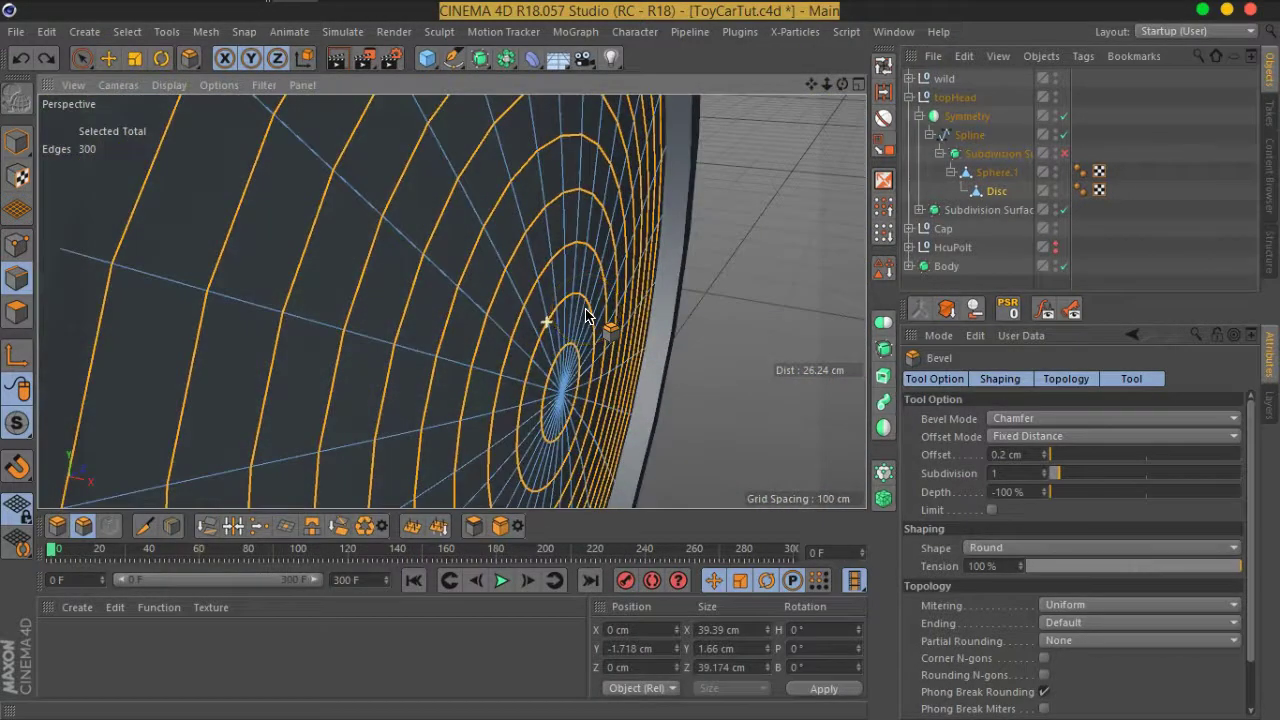
{"action": "left_click", "coordinate": [108, 58]}
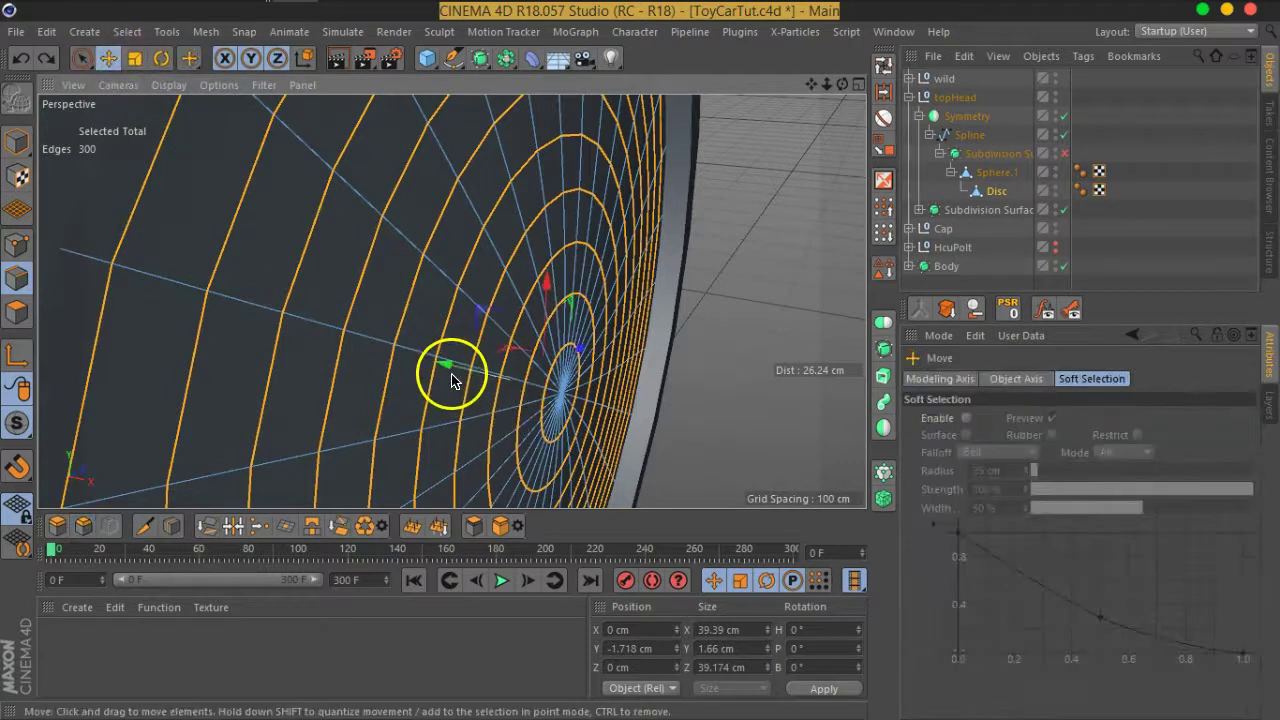
{"action": "left_click_drag", "start_coordinate": [451, 380], "coordinate": [455, 377]}
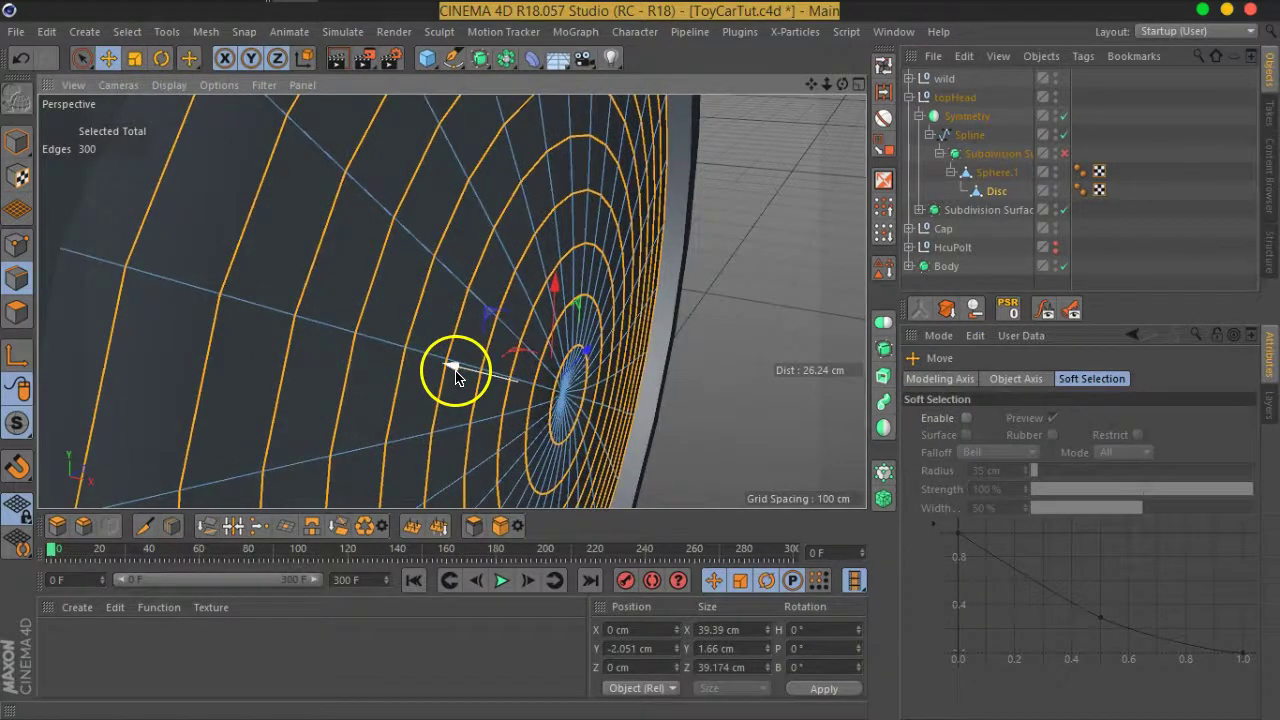
{"action": "key", "text": "ctrl+z"}
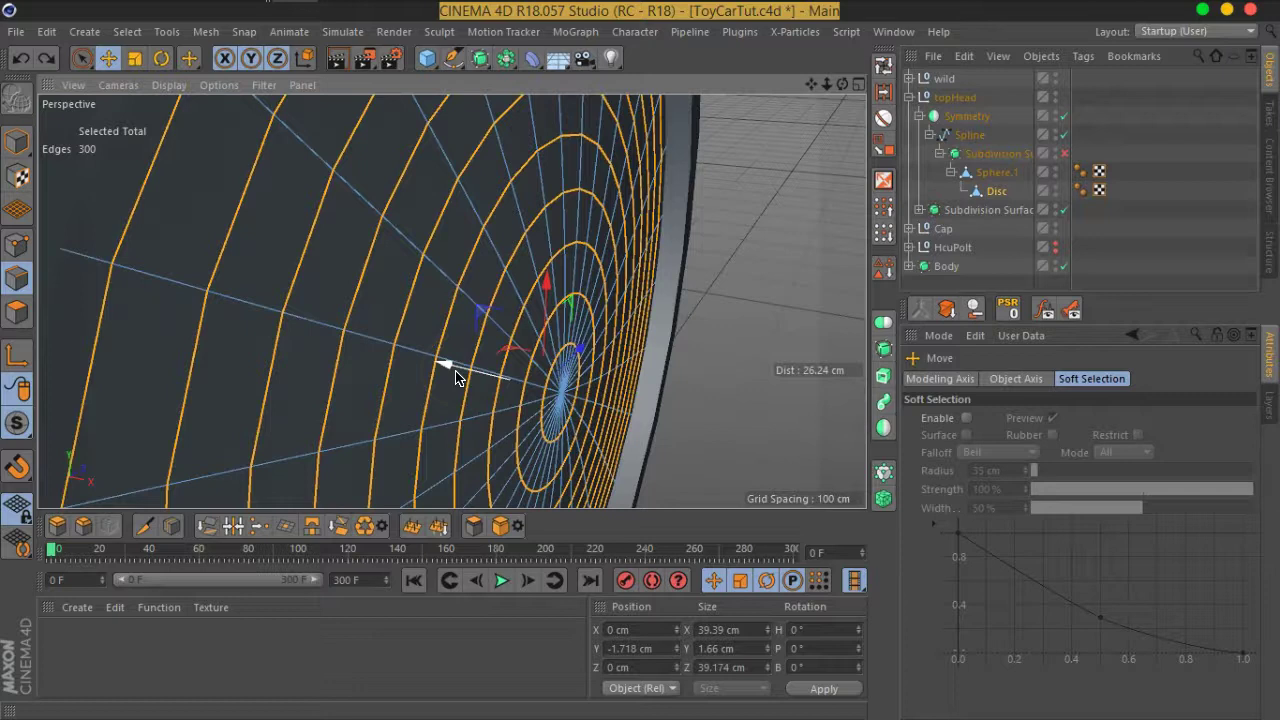
{"action": "left_click", "coordinate": [16, 244], "text": "ctrl"}
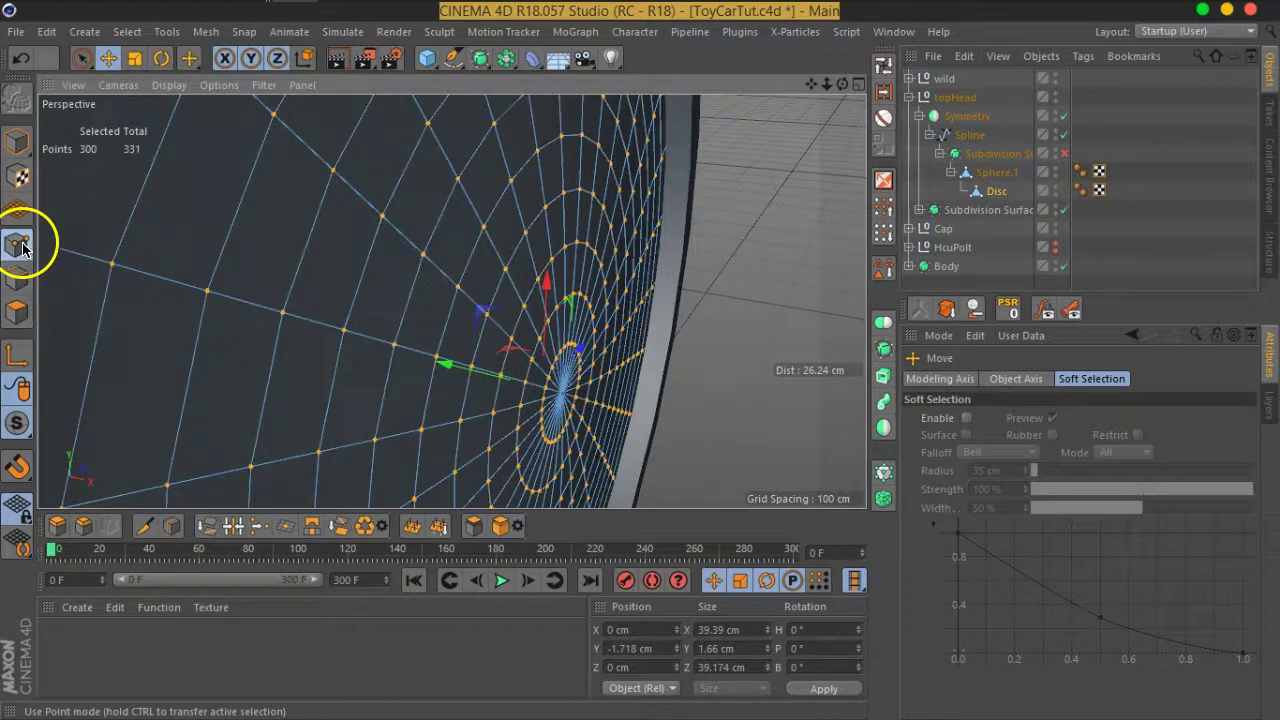
{"action": "left_click_drag", "start_coordinate": [449, 382], "coordinate": [455, 377]}
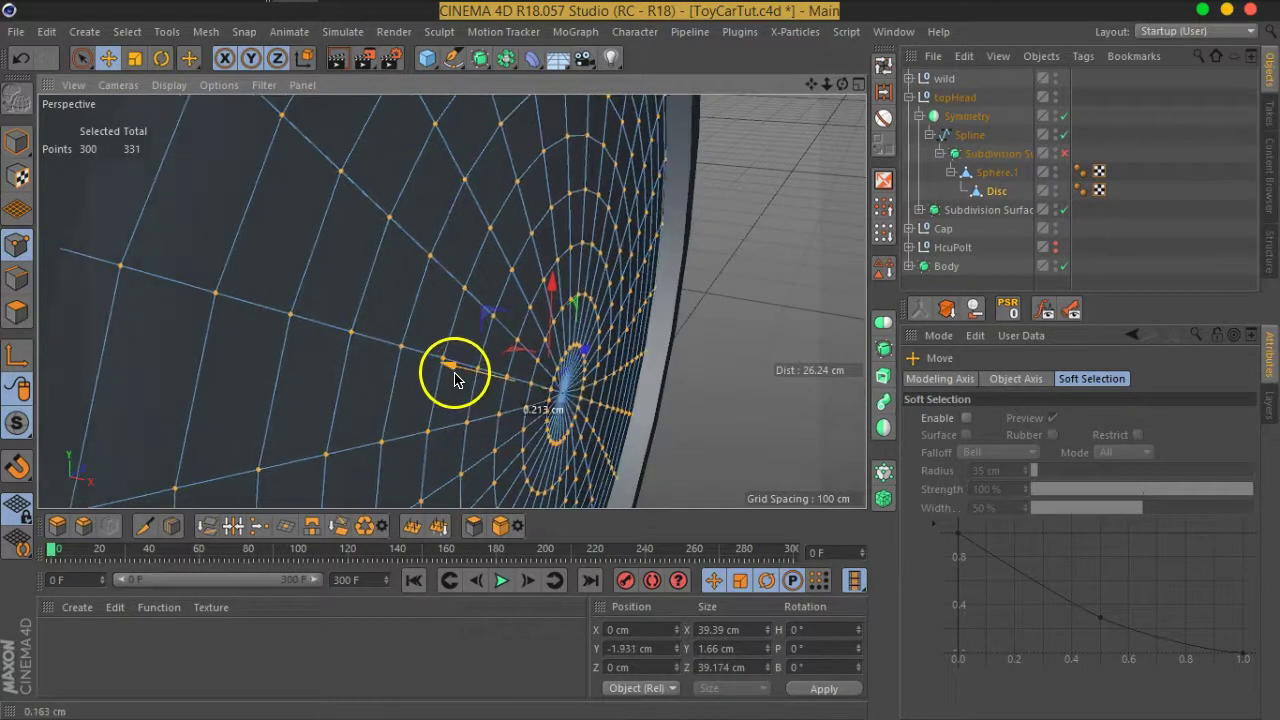
{"action": "key", "text": "ctrl+z"}
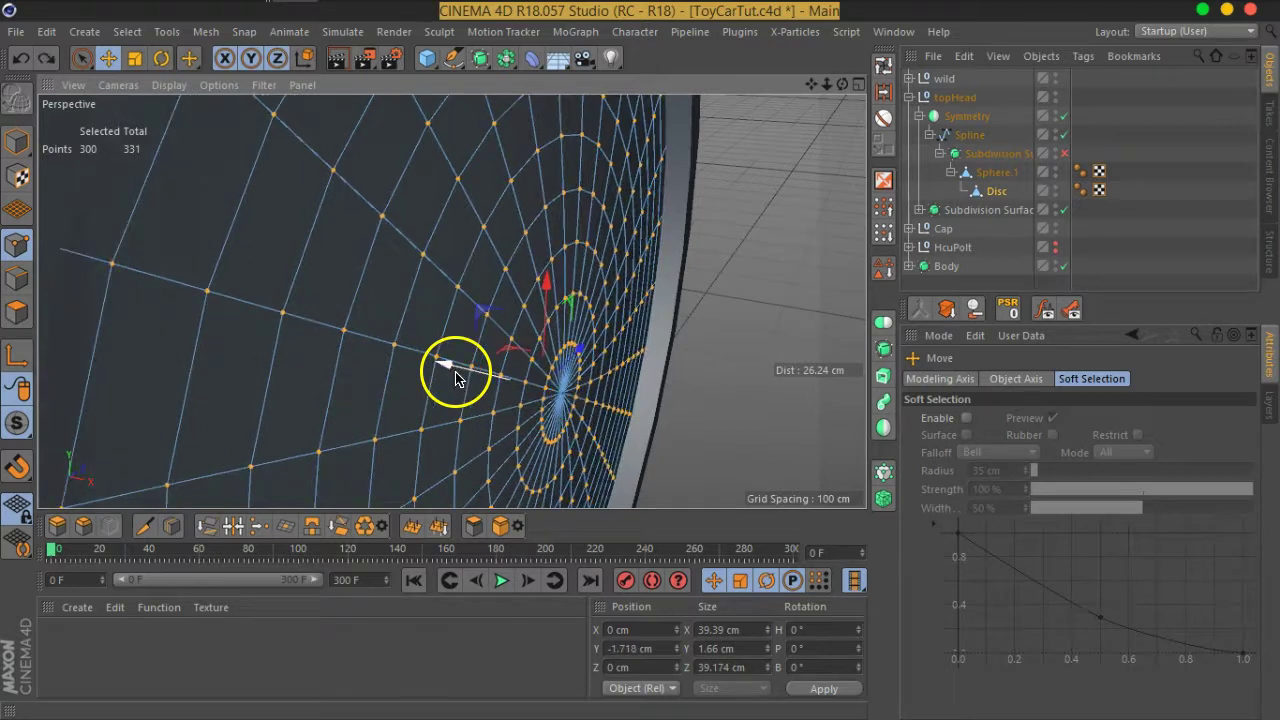
Back in Edges mode, store the concentric ring loops as an Edge Selection tag.
{"action": "left_click", "coordinate": [17, 278]}
{"action": "scroll", "coordinate": [400, 385], "scroll_direction": "down", "scroll_amount": 3}
{"action": "scroll", "coordinate": [424, 396], "scroll_direction": "up", "scroll_amount": 3}
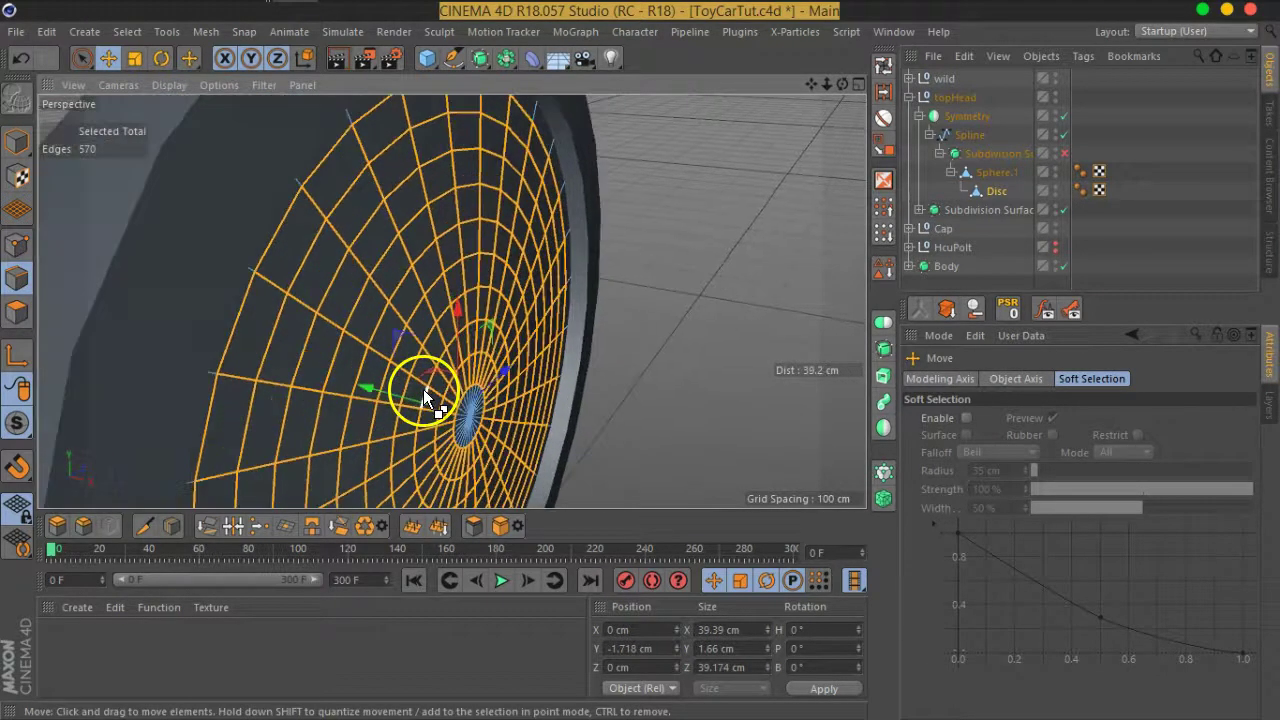
{"action": "mouse_move", "coordinate": [482, 408]}
{"action": "left_mouse_down", "text": "alt"}
{"action": "mouse_move", "coordinate": [491, 367]}
{"action": "mouse_move", "coordinate": [519, 390]}
{"action": "left_mouse_up", "text": "alt"}
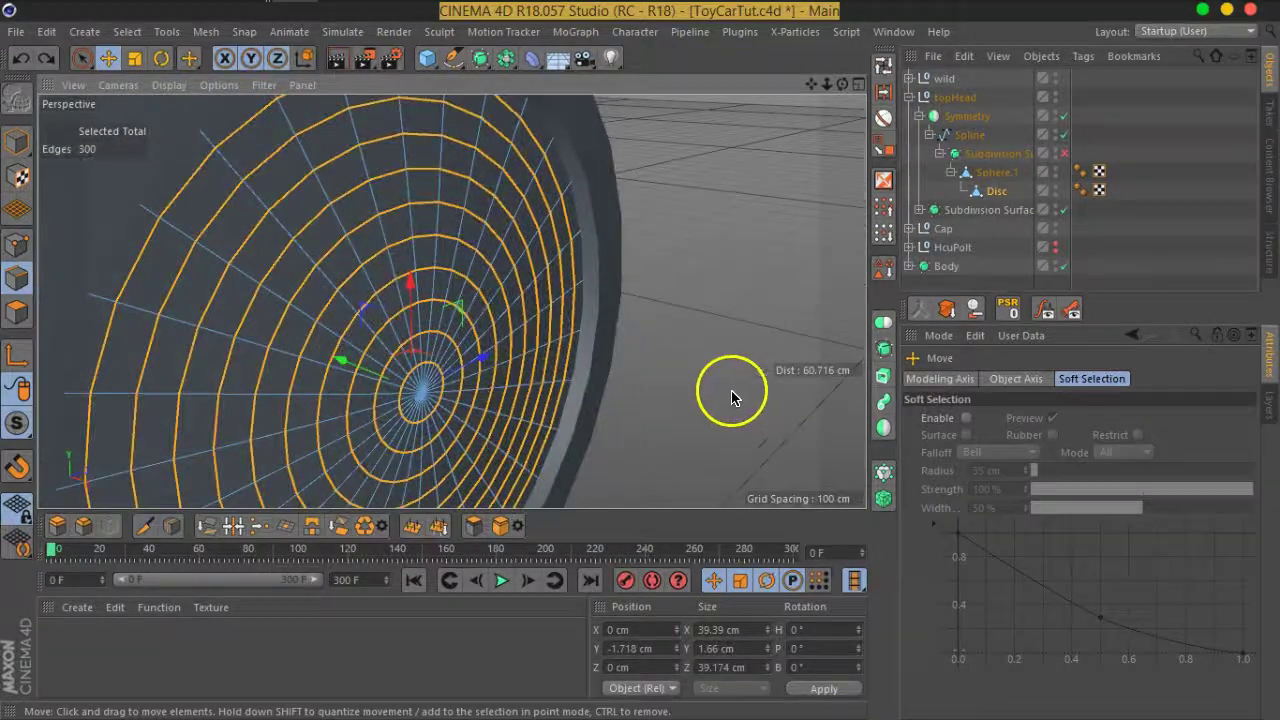
{"action": "scroll", "coordinate": [400, 282], "scroll_direction": "up", "scroll_amount": 2}
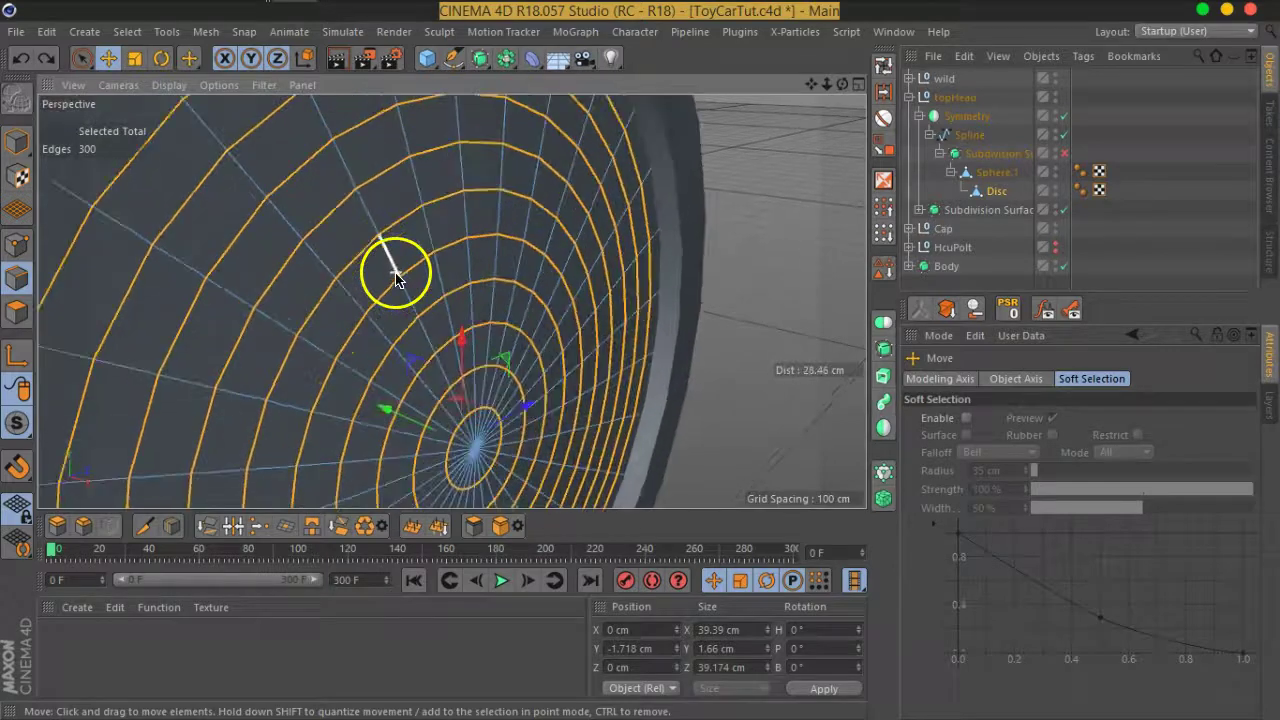
{"action": "scroll", "coordinate": [394, 271], "scroll_direction": "up", "scroll_amount": 2}
{"action": "scroll", "coordinate": [357, 243], "scroll_direction": "up", "scroll_amount": 2}
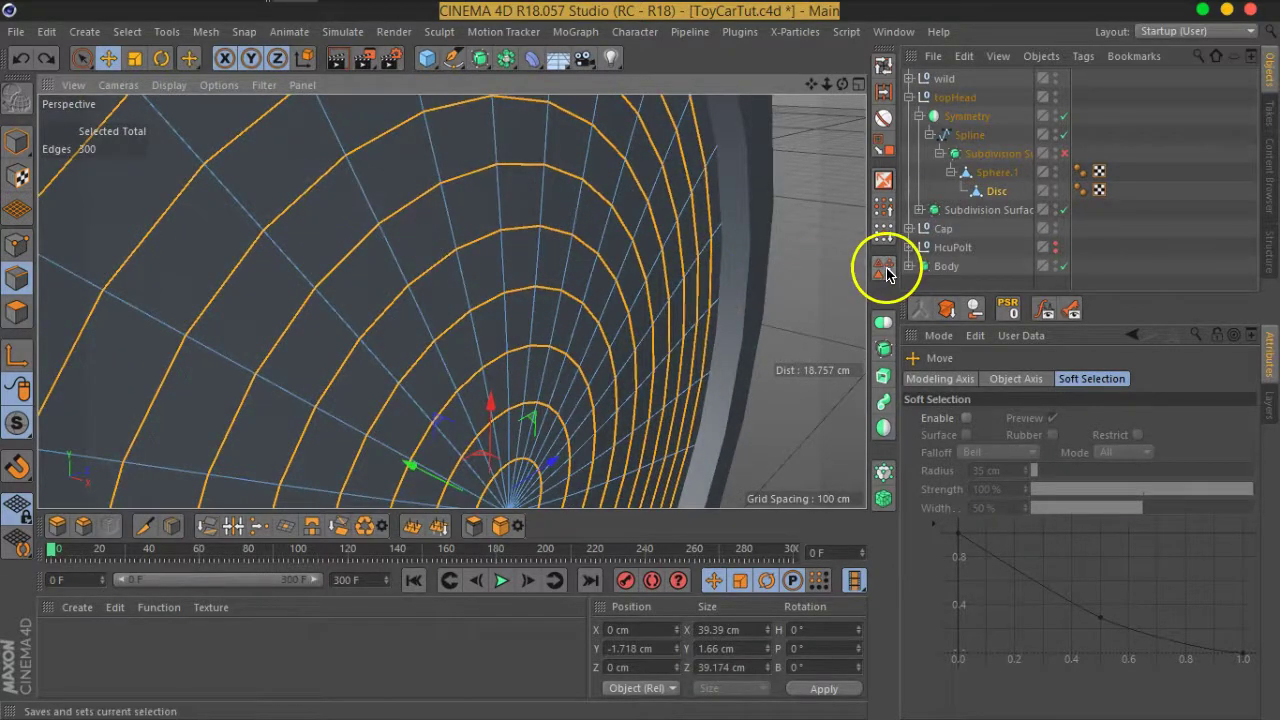
{"action": "left_click", "coordinate": [883, 268]}
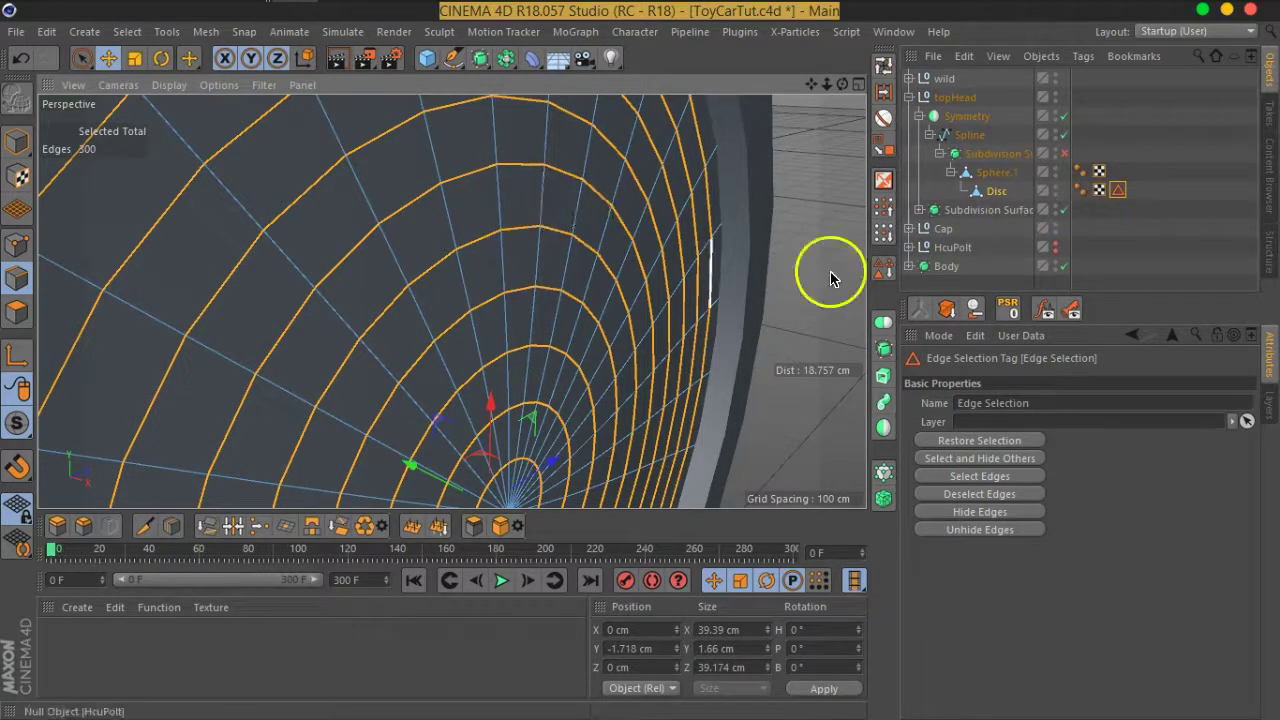
Bevel the Disc's selected rings into double lines and inspect them from below.
{"action": "left_click", "coordinate": [970, 193]}
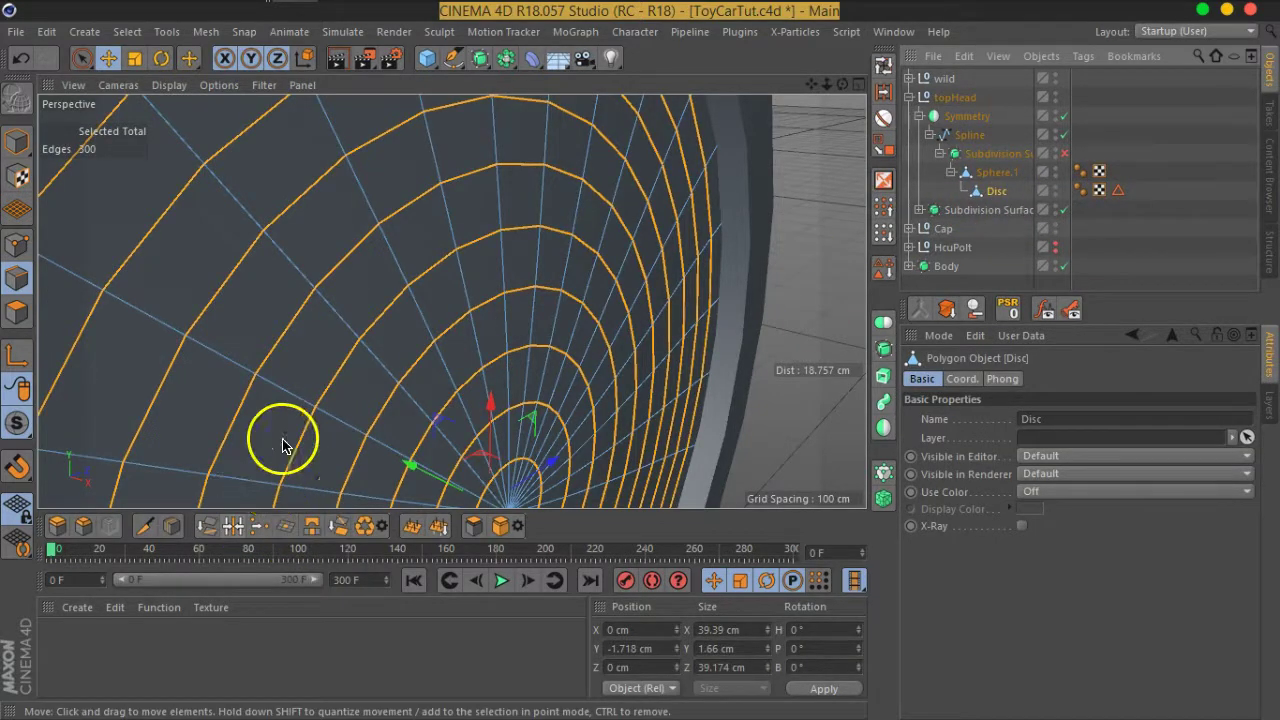
{"action": "right_click", "coordinate": [345, 375]}
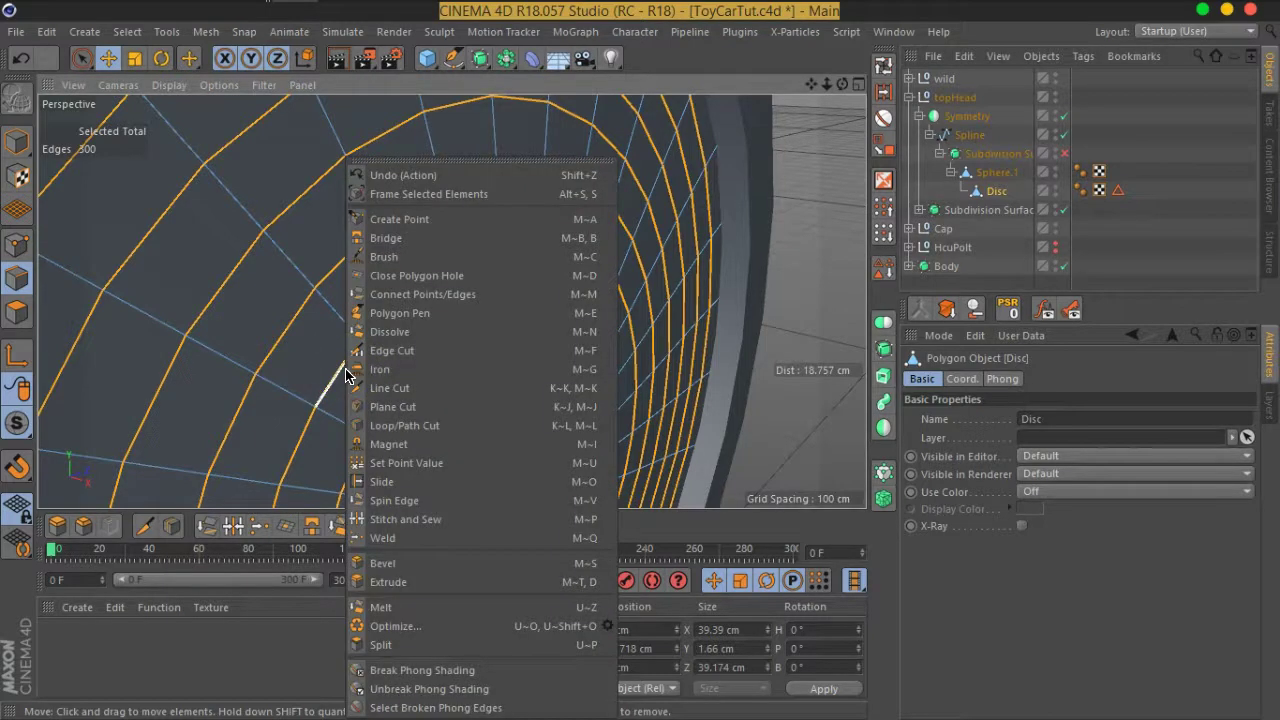
{"action": "left_click", "coordinate": [388, 563]}
{"action": "left_click_drag", "start_coordinate": [333, 390], "coordinate": [358, 389]}
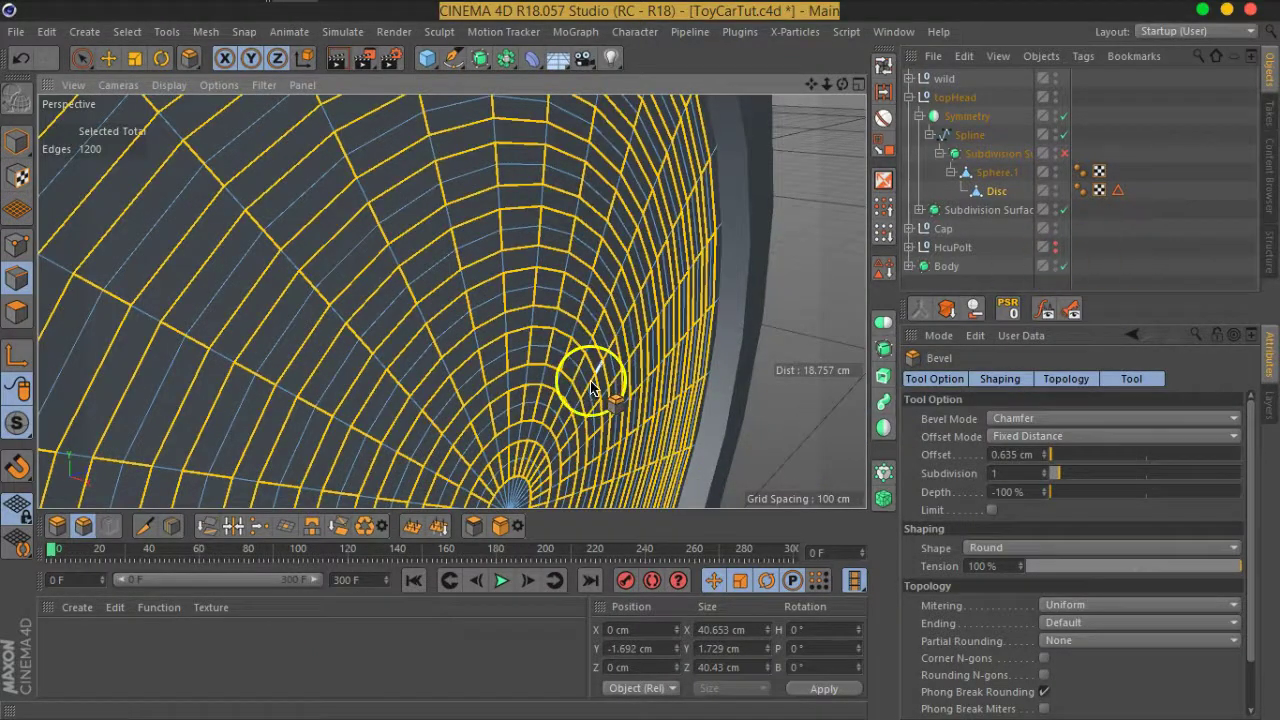
{"action": "left_click_drag", "start_coordinate": [590, 385], "coordinate": [528, 223], "text": "alt"}
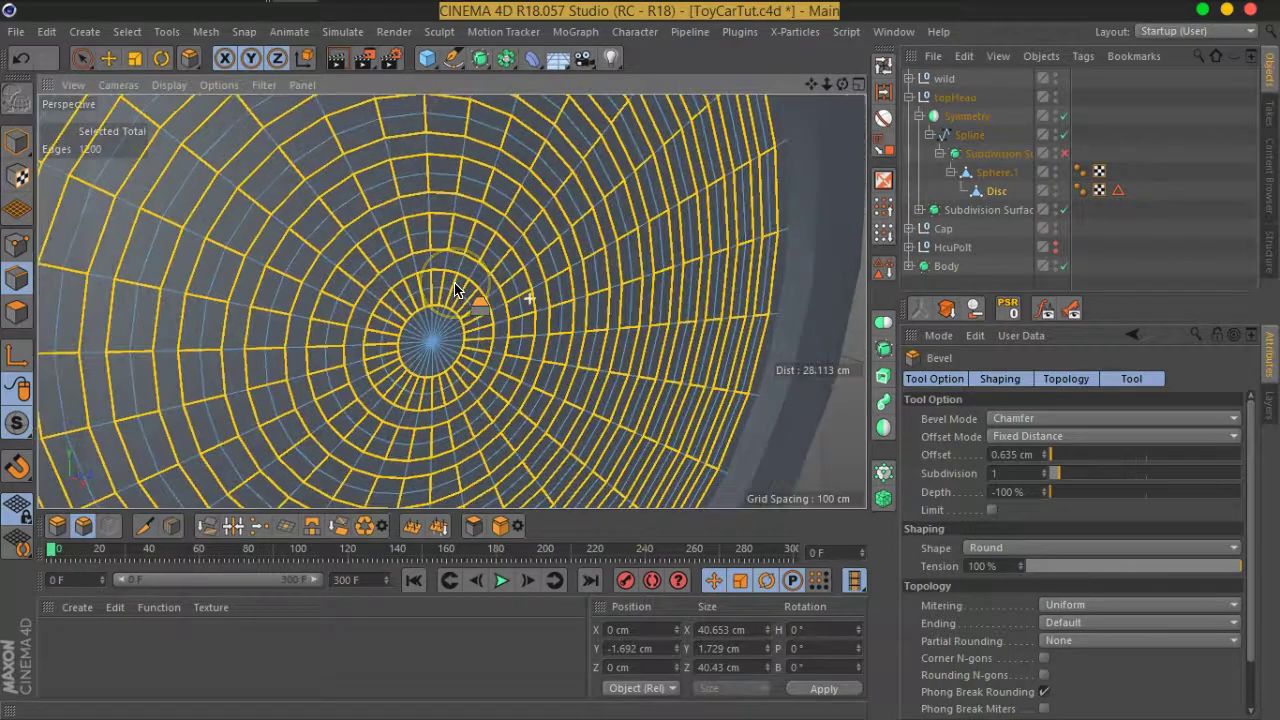
{"action": "left_click_drag", "start_coordinate": [455, 290], "coordinate": [1094, 251], "text": "alt"}
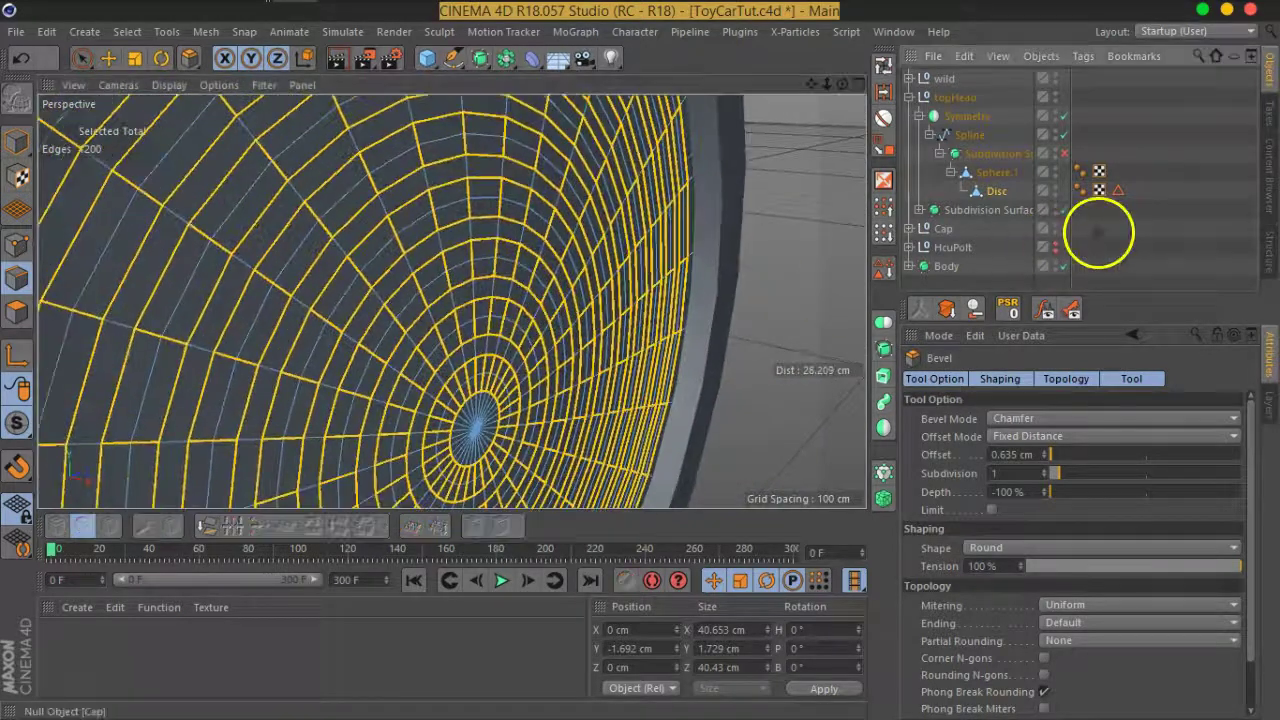
Restore the 300 edges from the Edge Selection tag and undo the bevel.
{"action": "left_click", "coordinate": [1117, 191]}
{"action": "double_click", "coordinate": [1118, 191]}
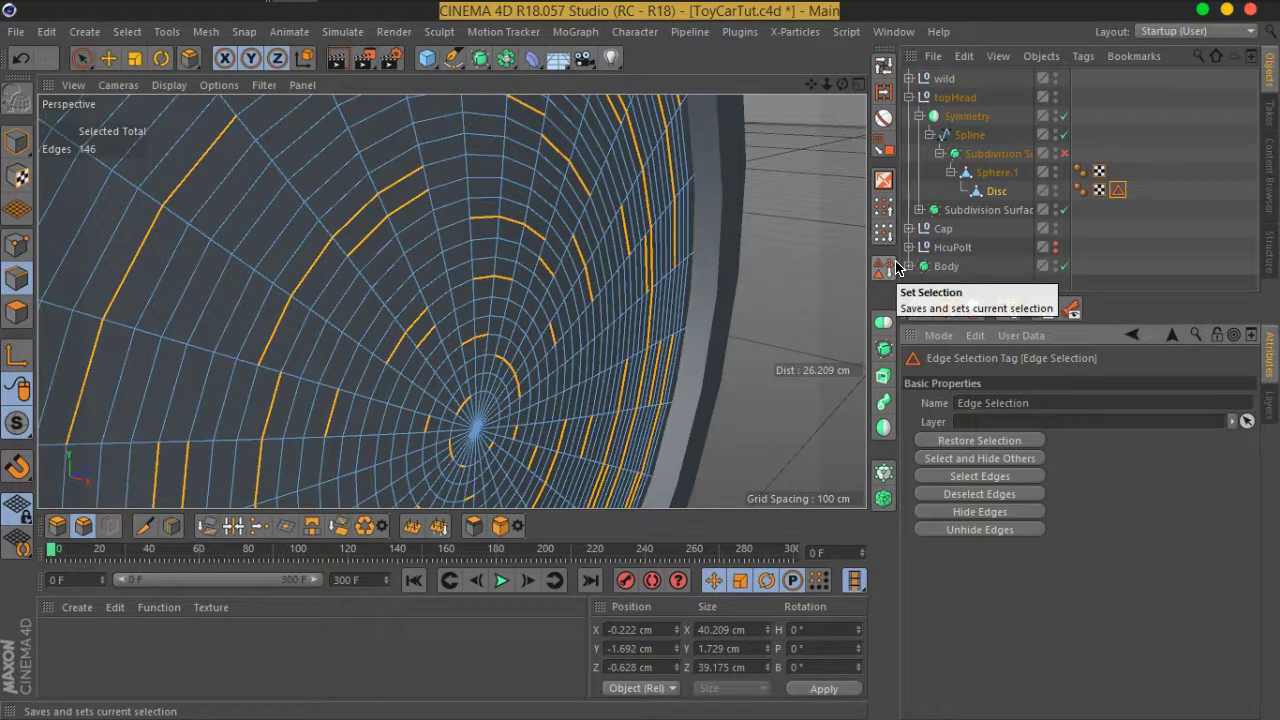
{"action": "mouse_move", "coordinate": [757, 320]}
{"action": "left_mouse_down", "text": "alt"}
{"action": "mouse_move", "coordinate": [624, 328]}
{"action": "mouse_move", "coordinate": [746, 319]}
{"action": "left_mouse_up", "text": "alt"}
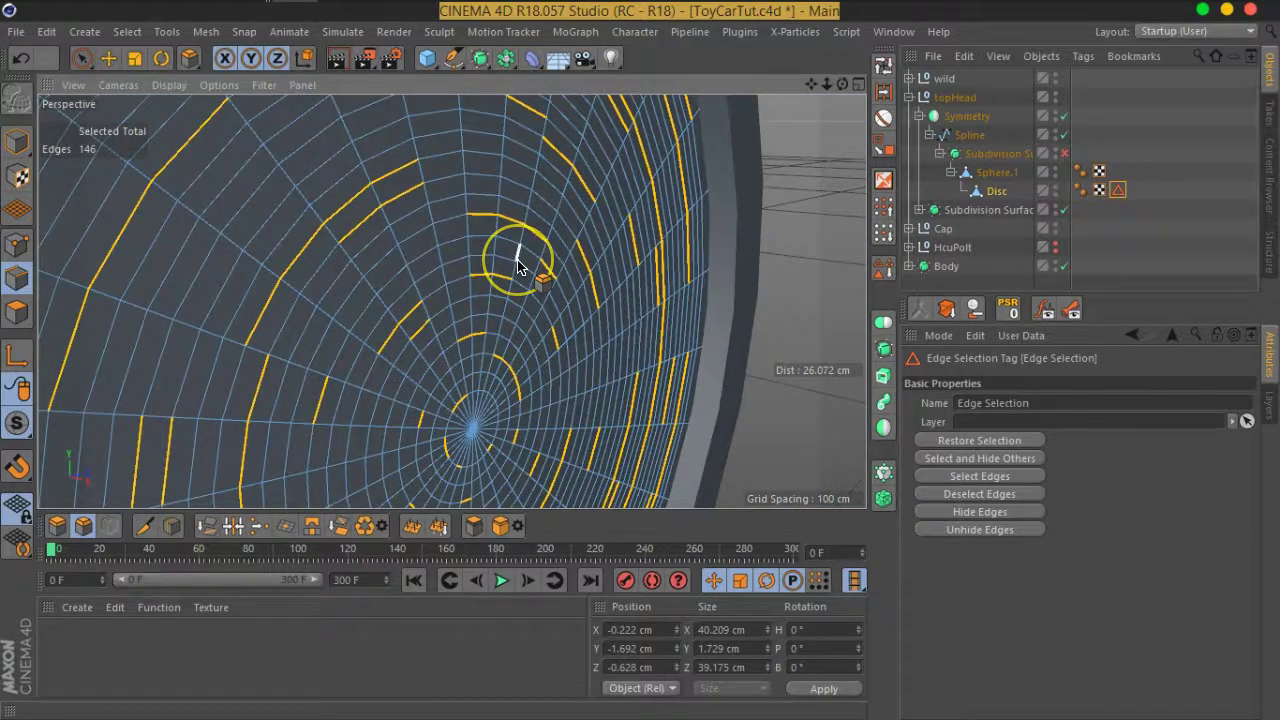
{"action": "left_click", "coordinate": [810, 255]}
{"action": "key", "text": "ctrl+z"}
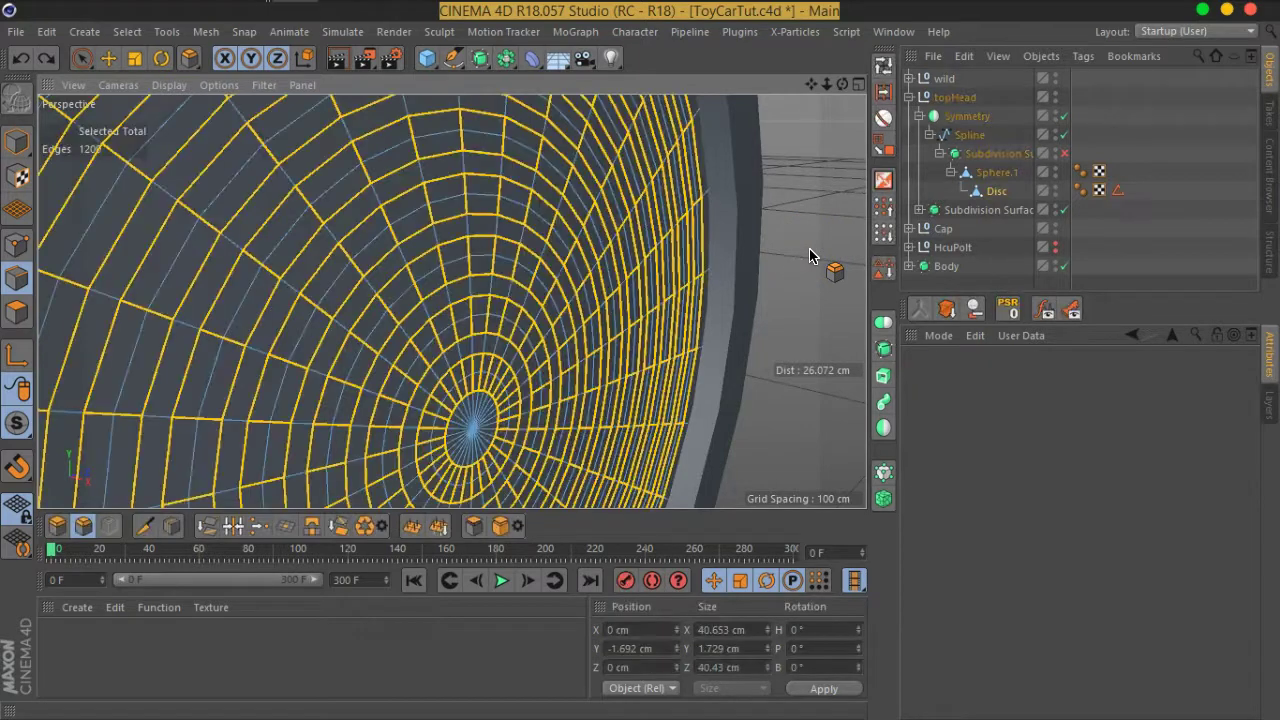
{"action": "key", "text": "ctrl+z"}
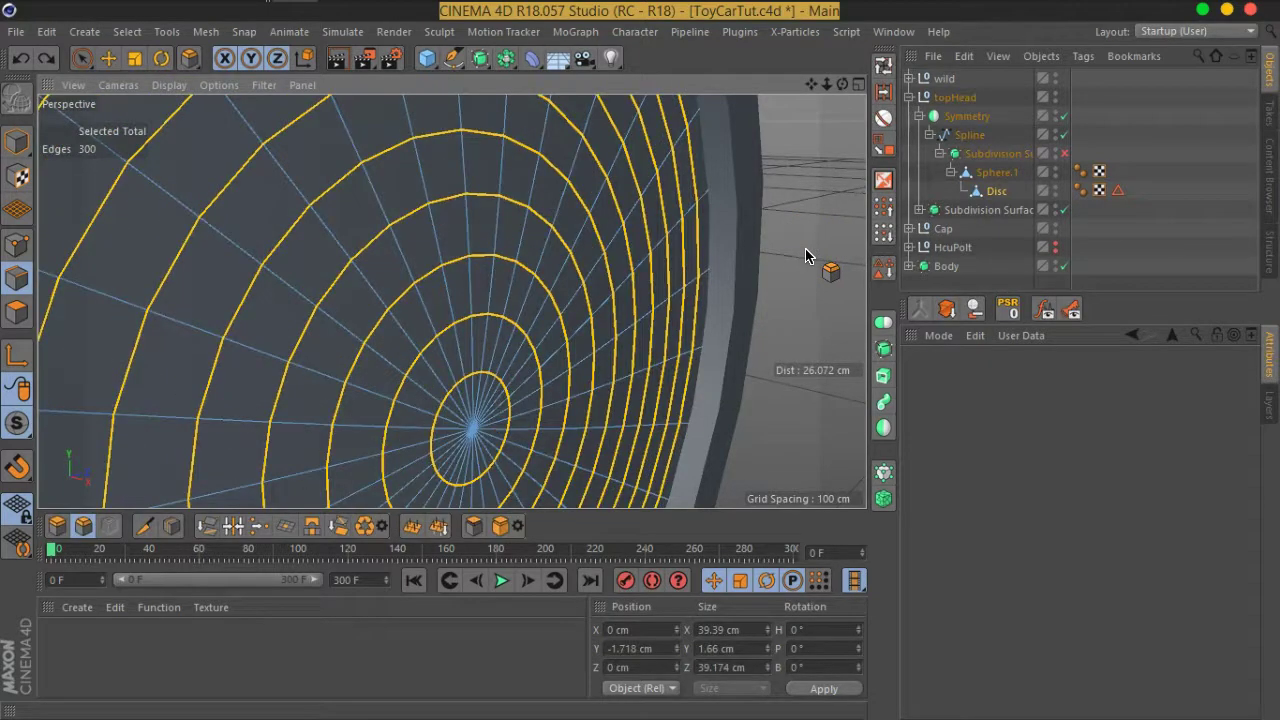
{"action": "left_click_drag", "start_coordinate": [806, 256], "coordinate": [553, 286]}
Slide the selected ring loops about 0.97 cm along the Disc's surface.
{"action": "right_click", "coordinate": [540, 286]}
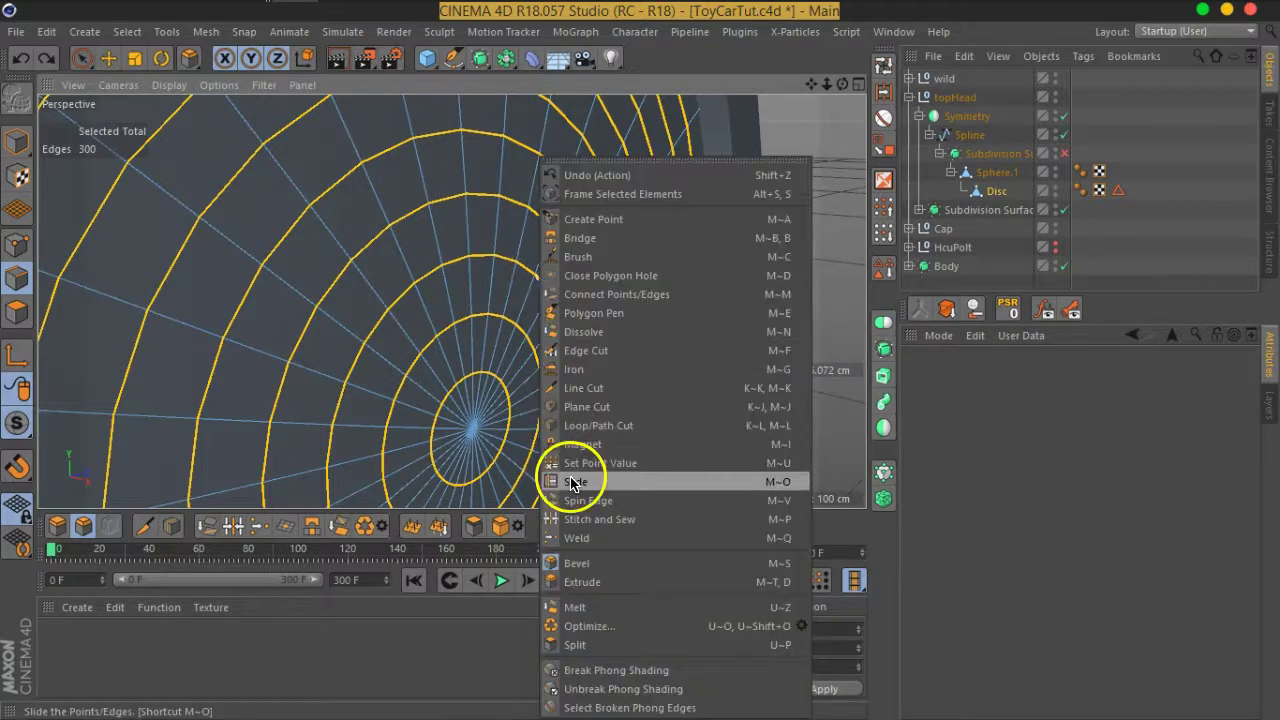
{"action": "left_click", "coordinate": [545, 480]}
{"action": "scroll", "coordinate": [503, 279], "scroll_direction": "up", "scroll_amount": 2}
{"action": "left_click_drag", "start_coordinate": [509, 262], "coordinate": [516, 233]}
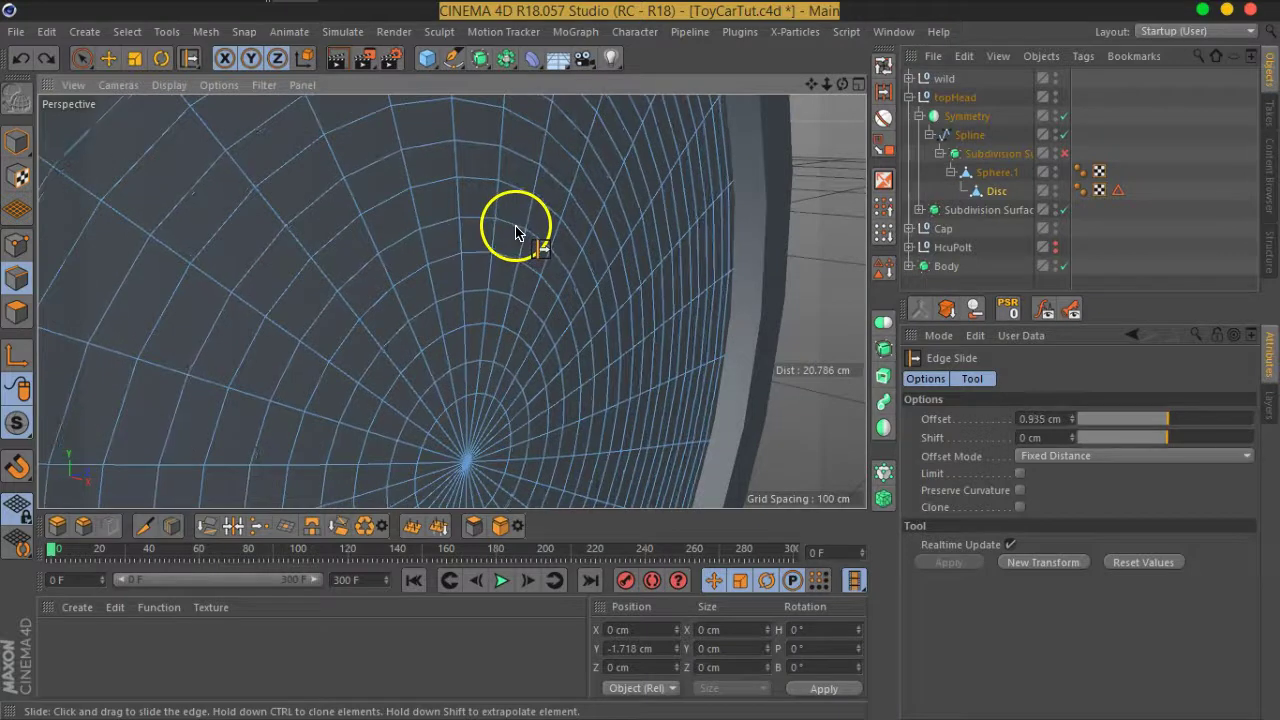
{"action": "left_click_drag", "start_coordinate": [516, 233], "coordinate": [521, 238]}
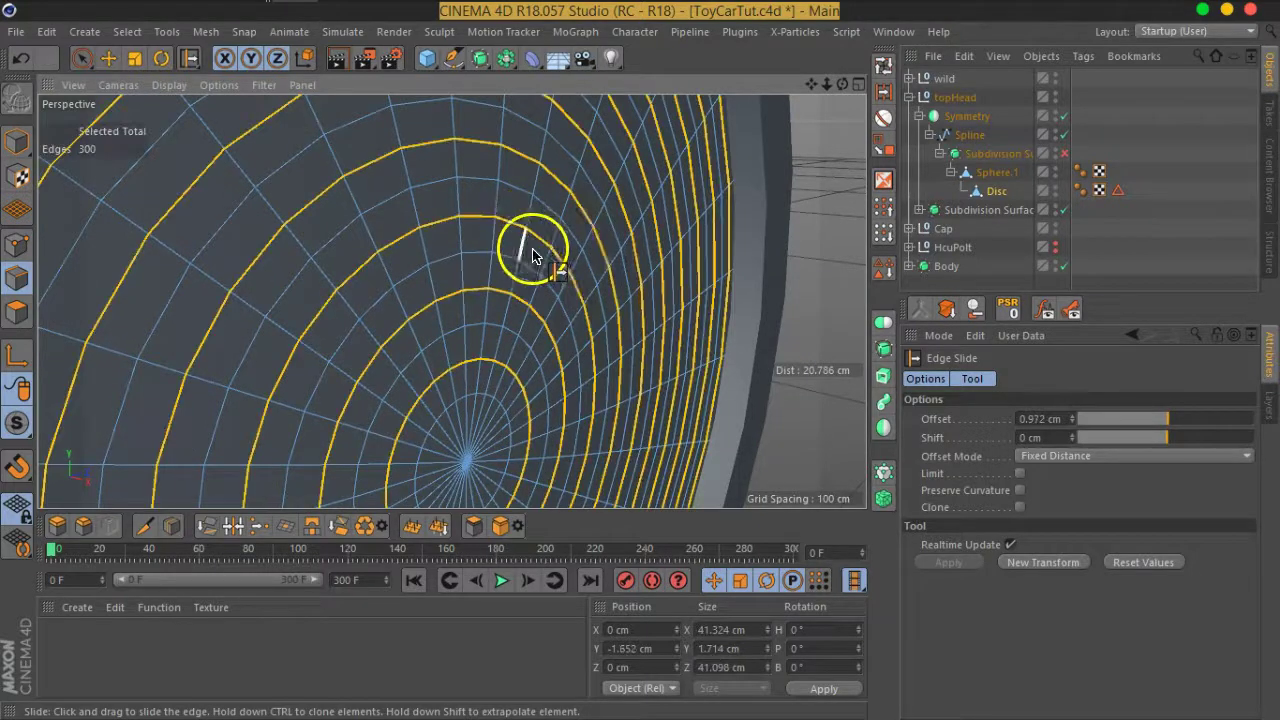
{"action": "left_click", "coordinate": [1118, 190]}
{"action": "mouse_move", "coordinate": [386, 264]}
{"action": "left_mouse_down", "text": "alt"}
{"action": "mouse_move", "coordinate": [463, 286]}
{"action": "mouse_move", "coordinate": [470, 318]}
{"action": "mouse_move", "coordinate": [483, 318]}
{"action": "mouse_move", "coordinate": [363, 307]}
{"action": "mouse_move", "coordinate": [471, 286]}
{"action": "mouse_move", "coordinate": [500, 300]}
{"action": "left_mouse_up", "text": "alt"}
{"action": "left_click", "coordinate": [108, 57]}
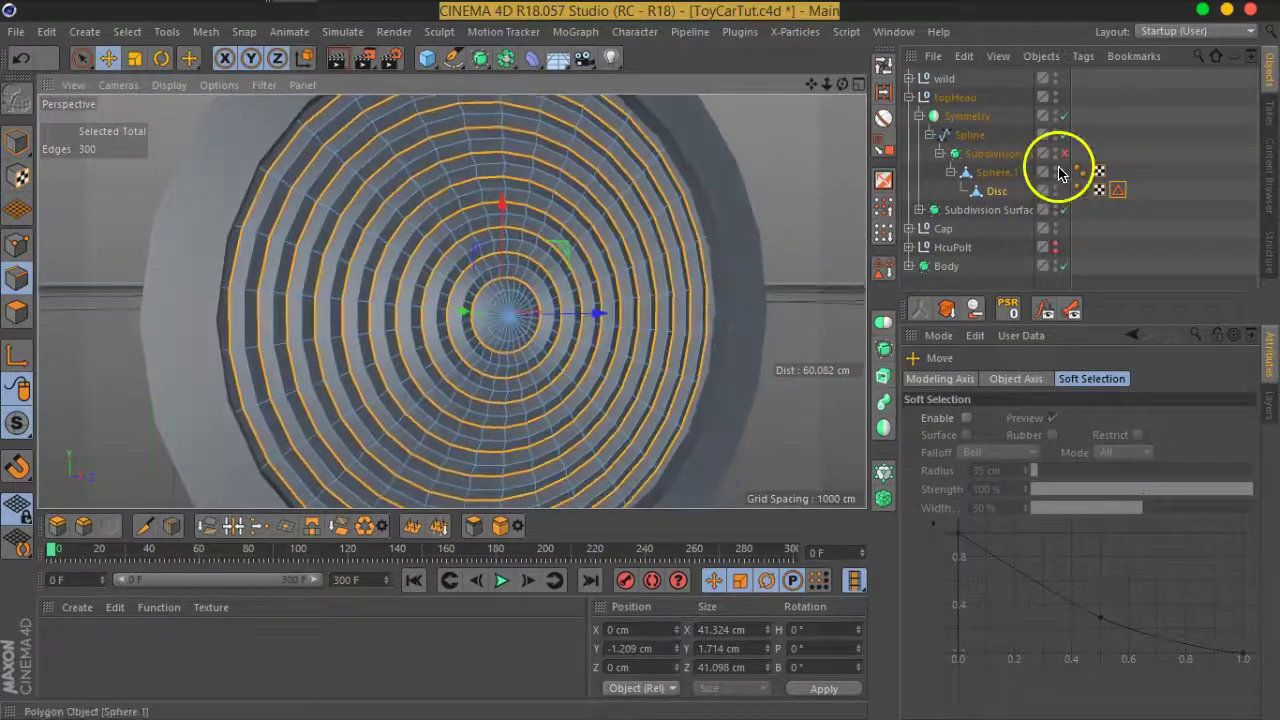
Pull back to show both headlights and disable the Subdivision Surface.
{"action": "mouse_move", "coordinate": [617, 294]}
{"action": "left_mouse_down", "text": "alt"}
{"action": "mouse_move", "coordinate": [429, 314]}
{"action": "mouse_move", "coordinate": [526, 363]}
{"action": "mouse_move", "coordinate": [900, 275]}
{"action": "left_mouse_up", "text": "alt"}
{"action": "left_click", "coordinate": [900, 275]}
{"action": "scroll", "coordinate": [466, 351], "scroll_direction": "down", "scroll_amount": 5}
{"action": "mouse_move", "coordinate": [466, 351]}
{"action": "left_mouse_down", "text": "alt"}
{"action": "mouse_move", "coordinate": [171, 323]}
{"action": "mouse_move", "coordinate": [400, 308]}
{"action": "mouse_move", "coordinate": [429, 346]}
{"action": "mouse_move", "coordinate": [431, 314]}
{"action": "mouse_move", "coordinate": [383, 374]}
{"action": "mouse_move", "coordinate": [485, 300]}
{"action": "mouse_move", "coordinate": [466, 343]}
{"action": "mouse_move", "coordinate": [509, 314]}
{"action": "mouse_move", "coordinate": [659, 278]}
{"action": "mouse_move", "coordinate": [646, 266]}
{"action": "mouse_move", "coordinate": [543, 277]}
{"action": "left_mouse_up", "text": "alt"}
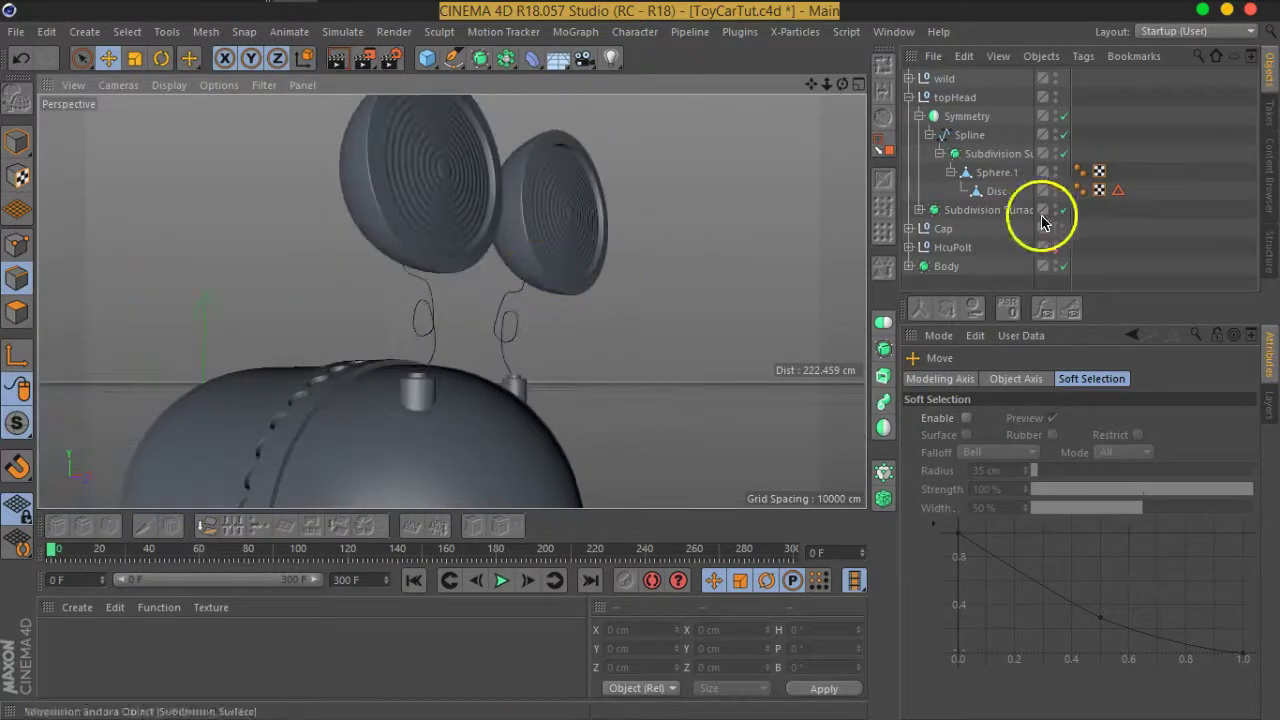
{"action": "left_click", "coordinate": [1063, 154]}
Select Sphere.1 and zoom in close on its underside where the wire meets it.
{"action": "mouse_move", "coordinate": [471, 286]}
{"action": "left_mouse_down", "text": "alt"}
{"action": "mouse_move", "coordinate": [616, 268]}
{"action": "mouse_move", "coordinate": [560, 270]}
{"action": "left_mouse_up", "text": "alt"}
{"action": "left_click", "coordinate": [997, 172]}
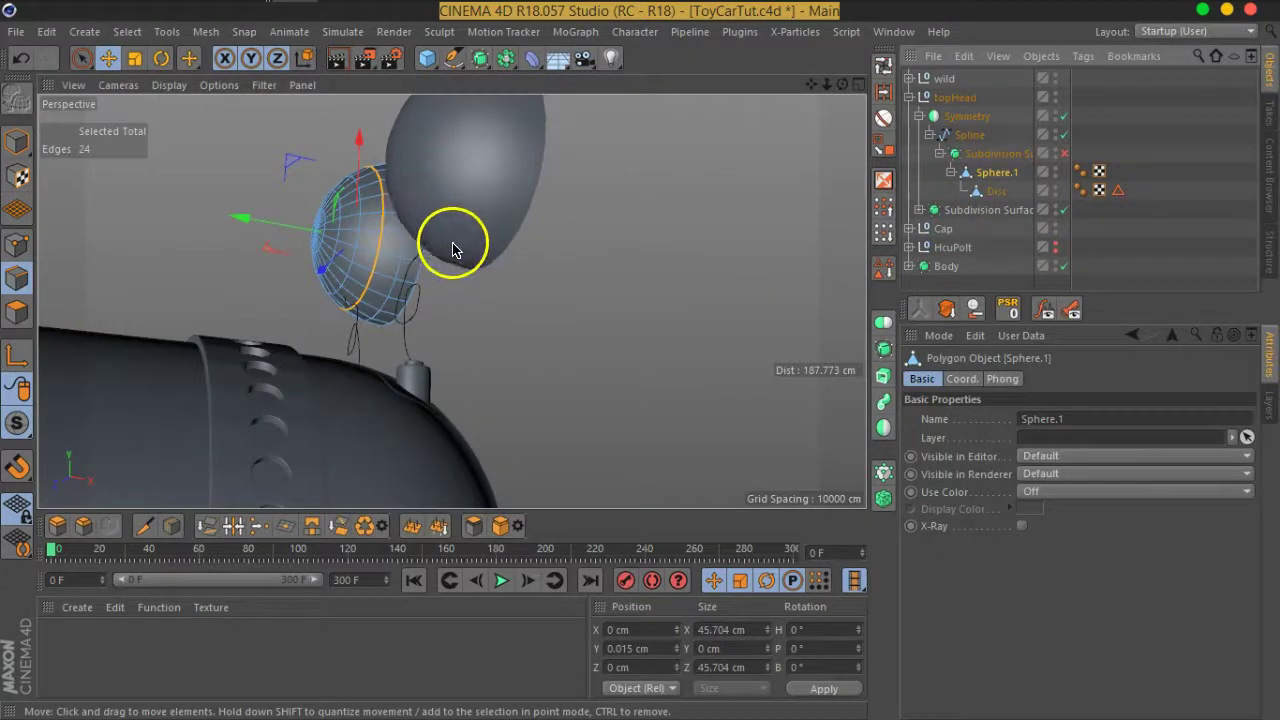
{"action": "mouse_move", "coordinate": [444, 333]}
{"action": "left_mouse_down", "text": "alt"}
{"action": "mouse_move", "coordinate": [394, 297]}
{"action": "mouse_move", "coordinate": [497, 303]}
{"action": "mouse_move", "coordinate": [503, 331]}
{"action": "mouse_move", "coordinate": [484, 382]}
{"action": "mouse_move", "coordinate": [737, 366]}
{"action": "left_mouse_up", "text": "alt"}
{"action": "scroll", "coordinate": [400, 335], "scroll_direction": "up", "scroll_amount": 5}
{"action": "mouse_move", "coordinate": [371, 323]}
{"action": "left_mouse_down", "text": "alt"}
{"action": "mouse_move", "coordinate": [449, 352]}
{"action": "mouse_move", "coordinate": [423, 346]}
{"action": "left_mouse_up", "text": "alt"}
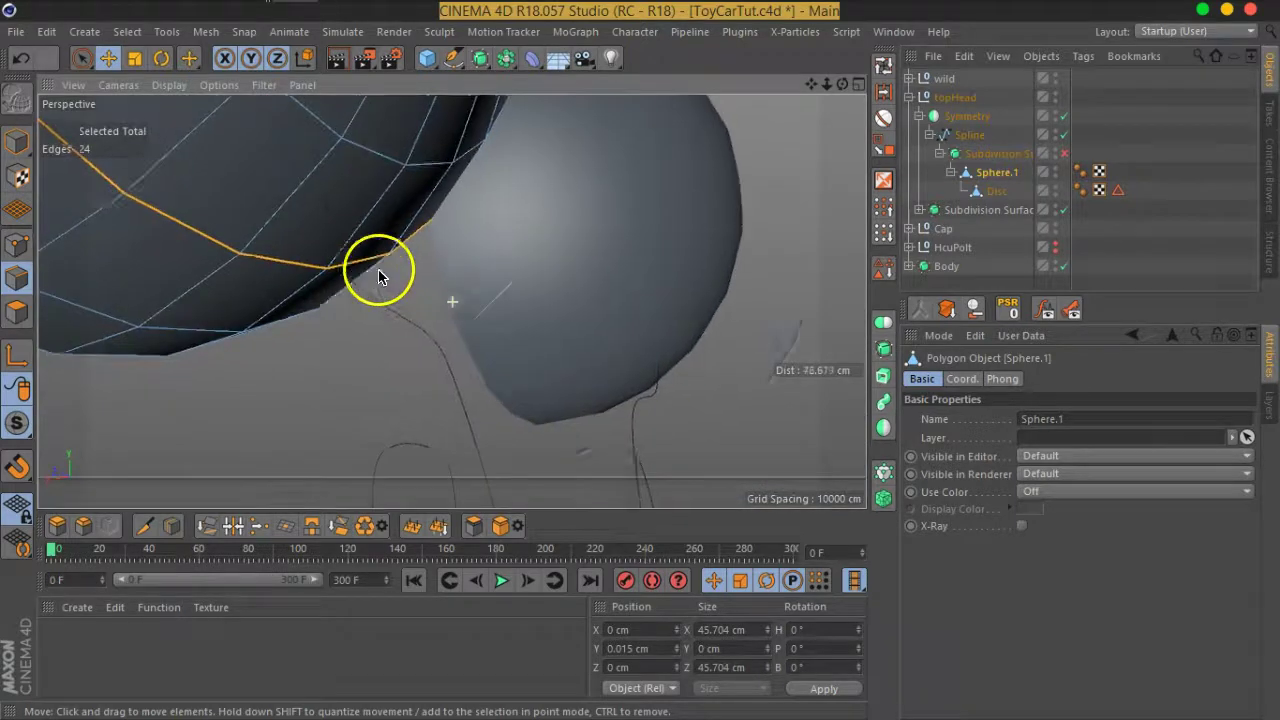
{"action": "scroll", "coordinate": [380, 277], "scroll_direction": "up", "scroll_amount": 4}
{"action": "mouse_move", "coordinate": [566, 371]}
{"action": "left_mouse_down", "text": "alt"}
{"action": "mouse_move", "coordinate": [387, 321]}
{"action": "mouse_move", "coordinate": [414, 343]}
{"action": "mouse_move", "coordinate": [547, 368]}
{"action": "mouse_move", "coordinate": [592, 349]}
{"action": "mouse_move", "coordinate": [594, 320]}
{"action": "mouse_move", "coordinate": [680, 309]}
{"action": "mouse_move", "coordinate": [557, 300]}
{"action": "mouse_move", "coordinate": [543, 309]}
{"action": "mouse_move", "coordinate": [551, 334]}
{"action": "mouse_move", "coordinate": [617, 282]}
{"action": "mouse_move", "coordinate": [566, 312]}
{"action": "mouse_move", "coordinate": [535, 360]}
{"action": "mouse_move", "coordinate": [737, 323]}
{"action": "mouse_move", "coordinate": [443, 314]}
{"action": "mouse_move", "coordinate": [571, 337]}
{"action": "mouse_move", "coordinate": [462, 362]}
{"action": "left_mouse_up", "text": "alt"}
In Polygons mode, select the face where the wire meets the sphere; undo a trial Subdivide.
{"action": "left_click", "coordinate": [17, 311]}
{"action": "left_click", "coordinate": [577, 262]}
{"action": "scroll", "coordinate": [458, 358], "scroll_direction": "up", "scroll_amount": 2}
{"action": "scroll", "coordinate": [456, 355], "scroll_direction": "up", "scroll_amount": 2}
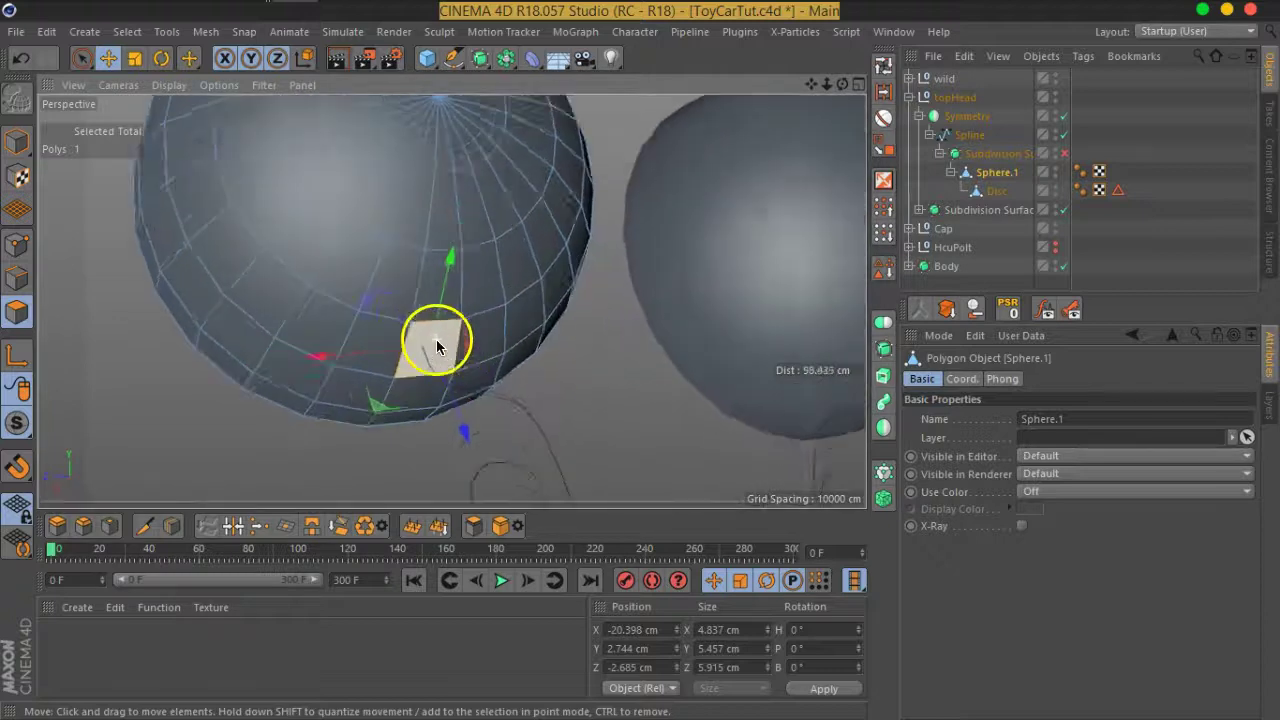
{"action": "scroll", "coordinate": [445, 381], "scroll_direction": "up", "scroll_amount": 2}
{"action": "scroll", "coordinate": [470, 370], "scroll_direction": "up", "scroll_amount": 2}
{"action": "scroll", "coordinate": [470, 355], "scroll_direction": "down", "scroll_amount": 2}
{"action": "scroll", "coordinate": [437, 336], "scroll_direction": "up", "scroll_amount": 3}
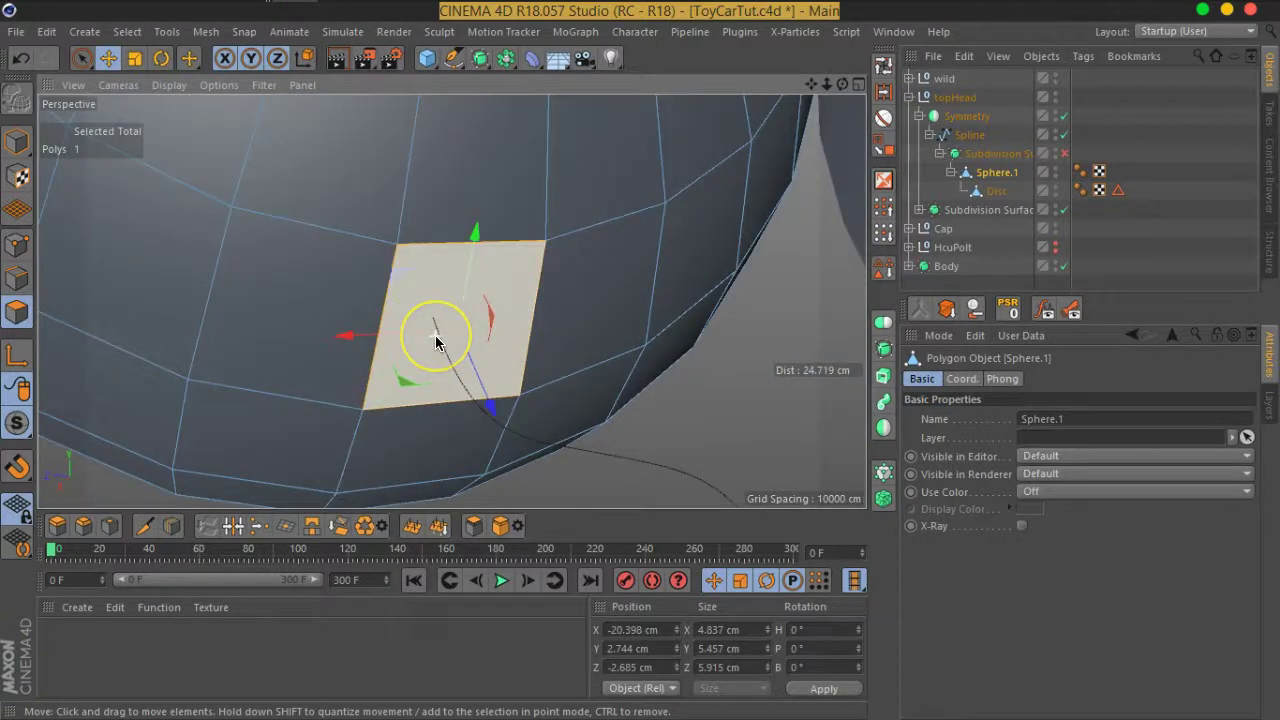
{"action": "right_click", "coordinate": [495, 298]}
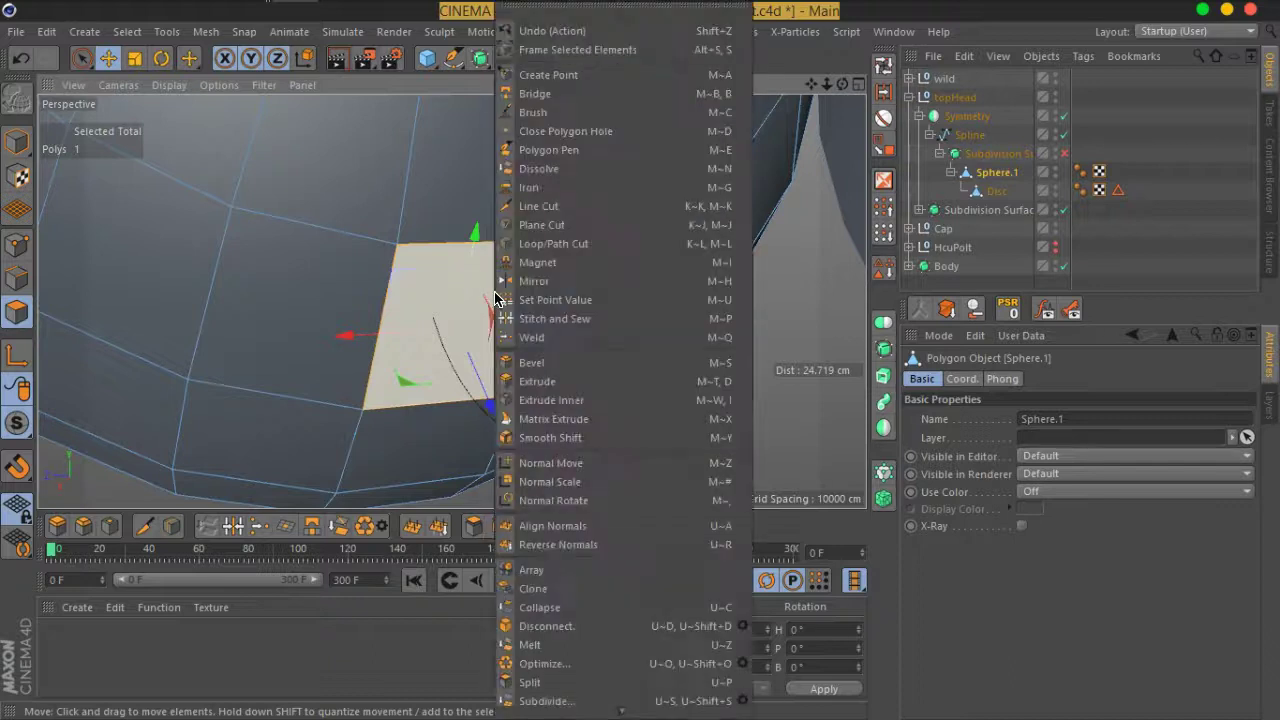
{"action": "left_click", "coordinate": [545, 701]}
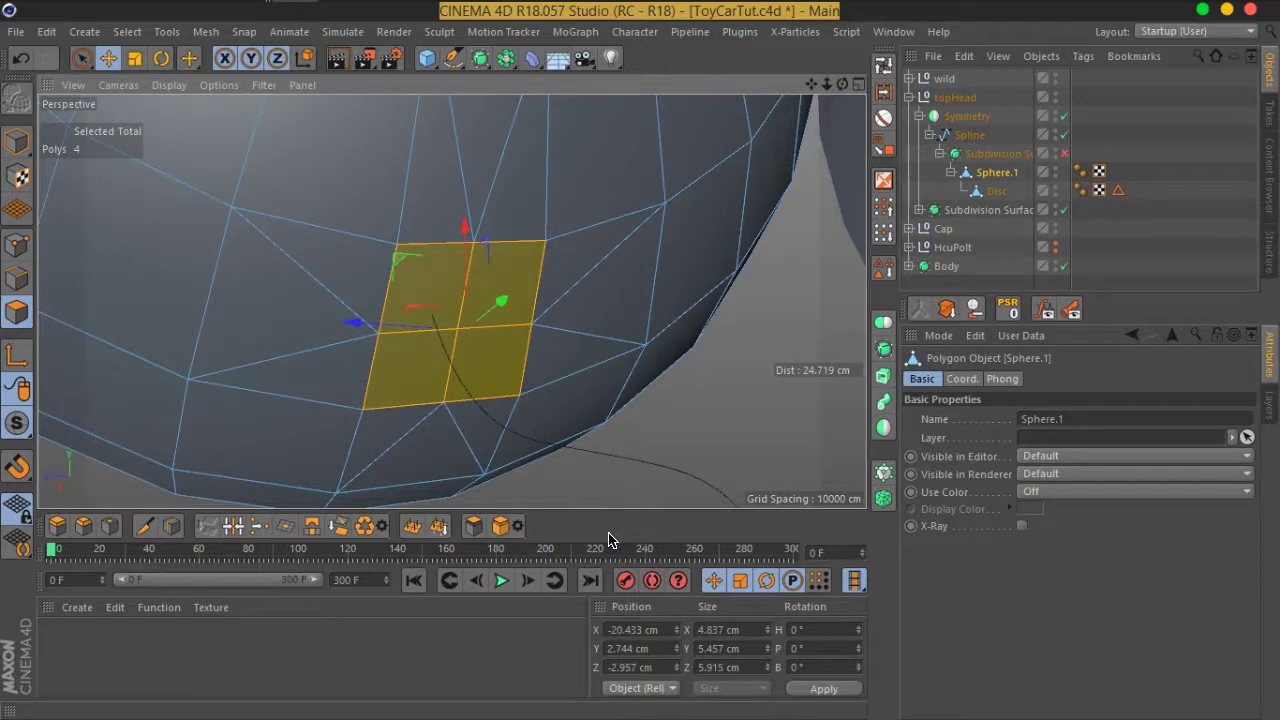
{"action": "key", "text": "ctrl+z"}
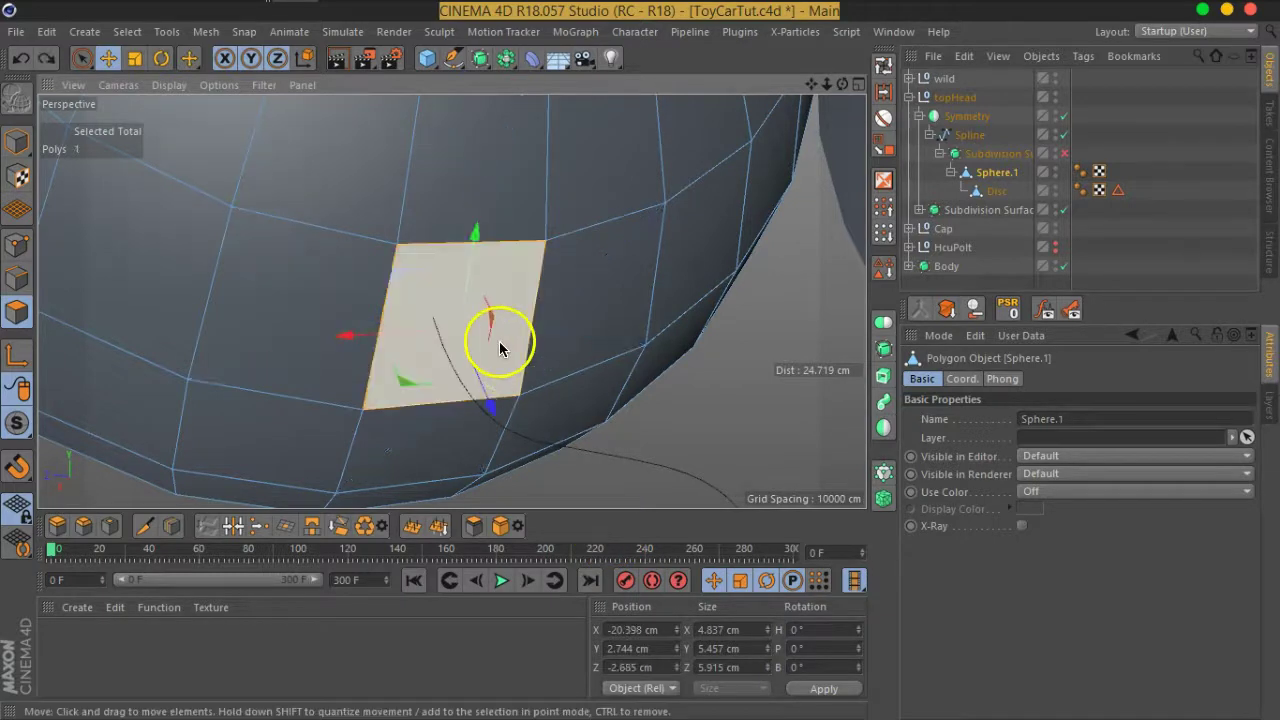
Inset that face with Extrude Inner at a 0.39 cm offset, reverting the extra Subdivide.
{"action": "right_click", "coordinate": [499, 341]}
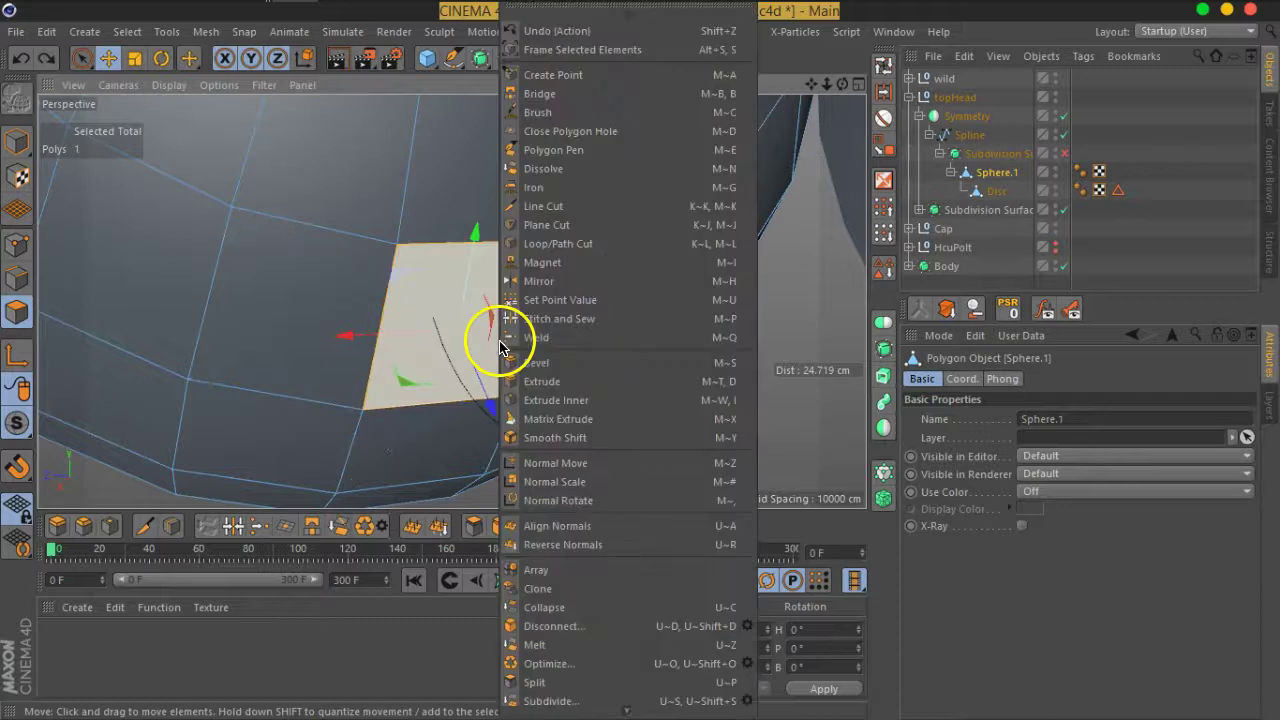
{"action": "left_click", "coordinate": [556, 400]}
{"action": "left_click_drag", "start_coordinate": [535, 347], "coordinate": [476, 320]}
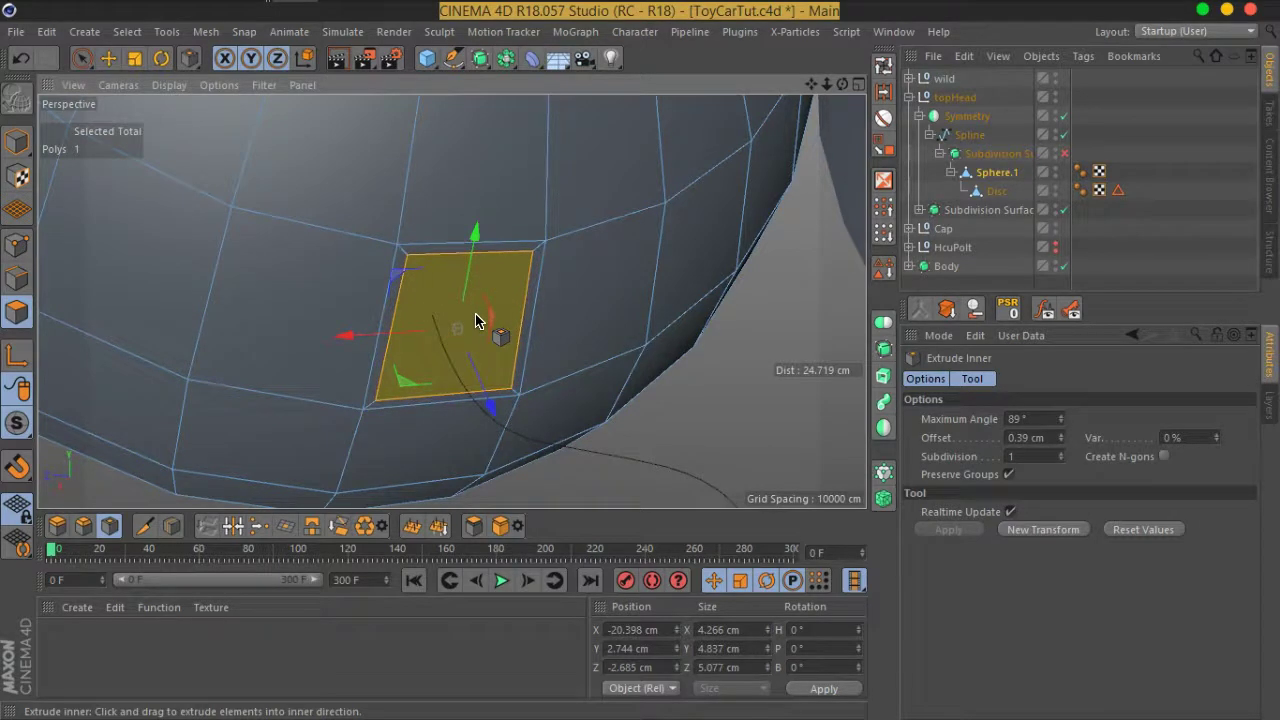
{"action": "right_click", "coordinate": [497, 280]}
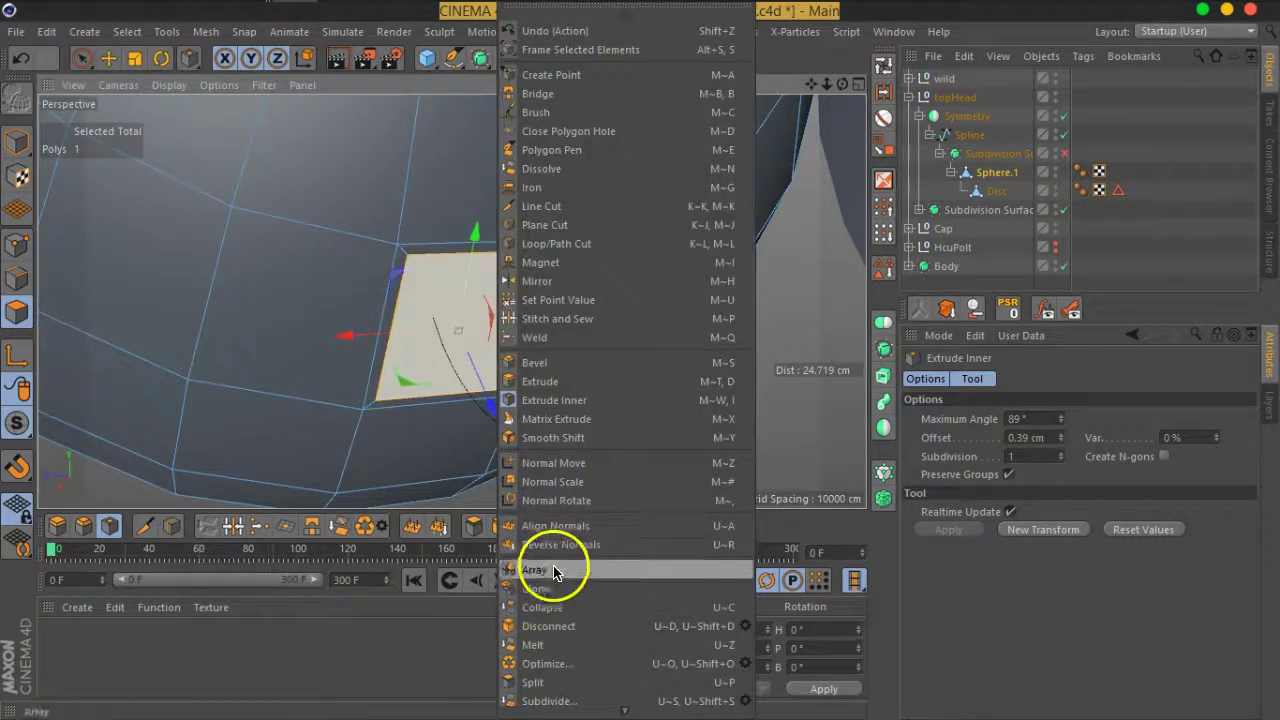
{"action": "left_click", "coordinate": [559, 701]}
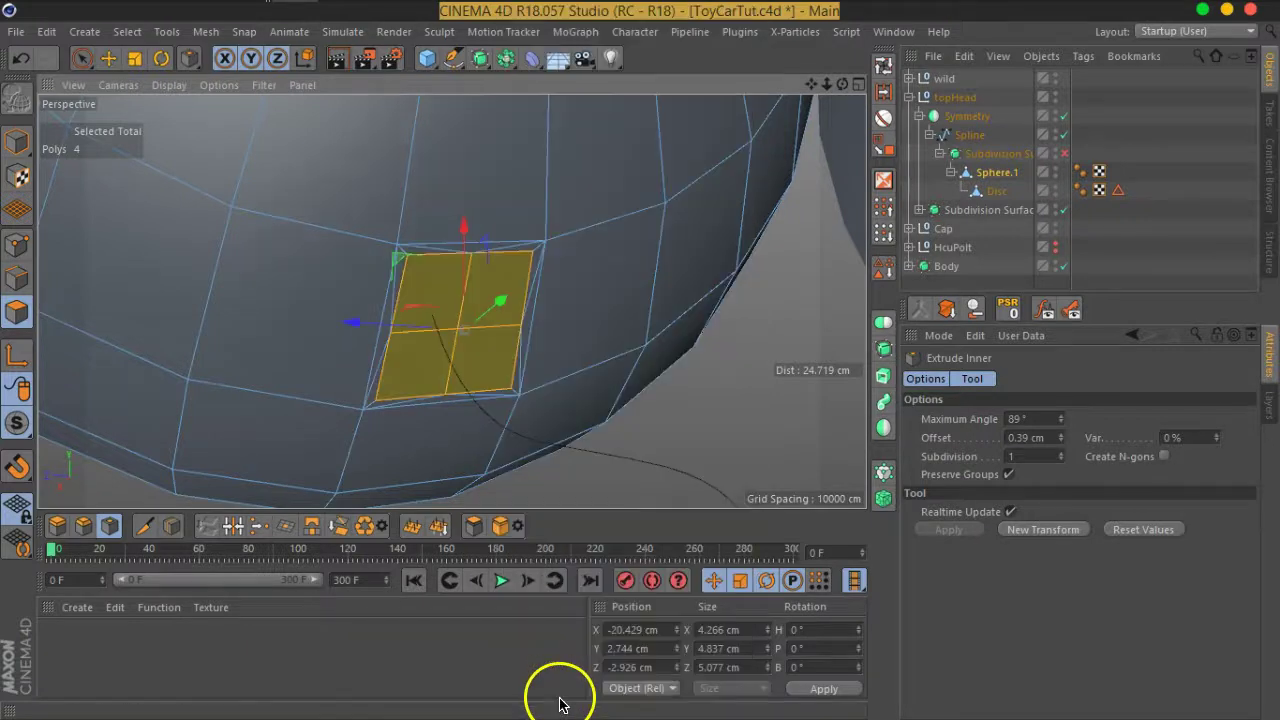
{"action": "scroll", "coordinate": [508, 286], "scroll_direction": "up", "scroll_amount": 2}
{"action": "scroll", "coordinate": [512, 290], "scroll_direction": "up", "scroll_amount": 2}
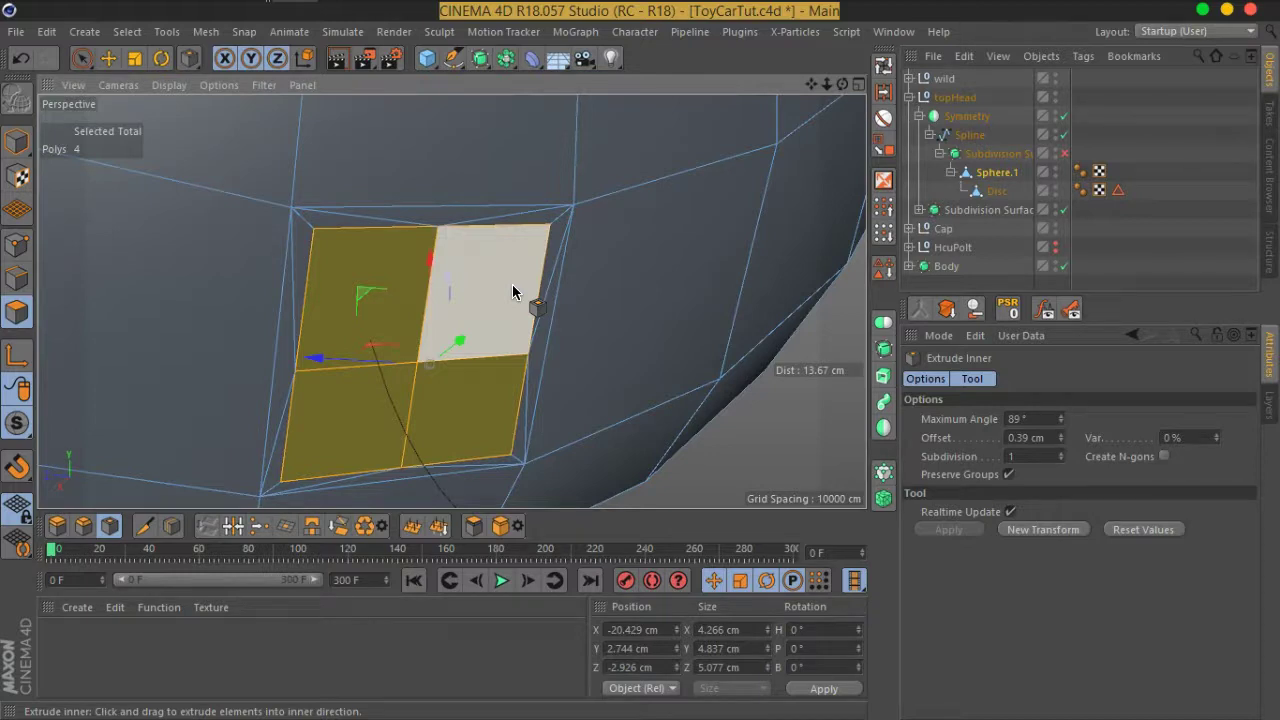
{"action": "left_click", "coordinate": [512, 284]}
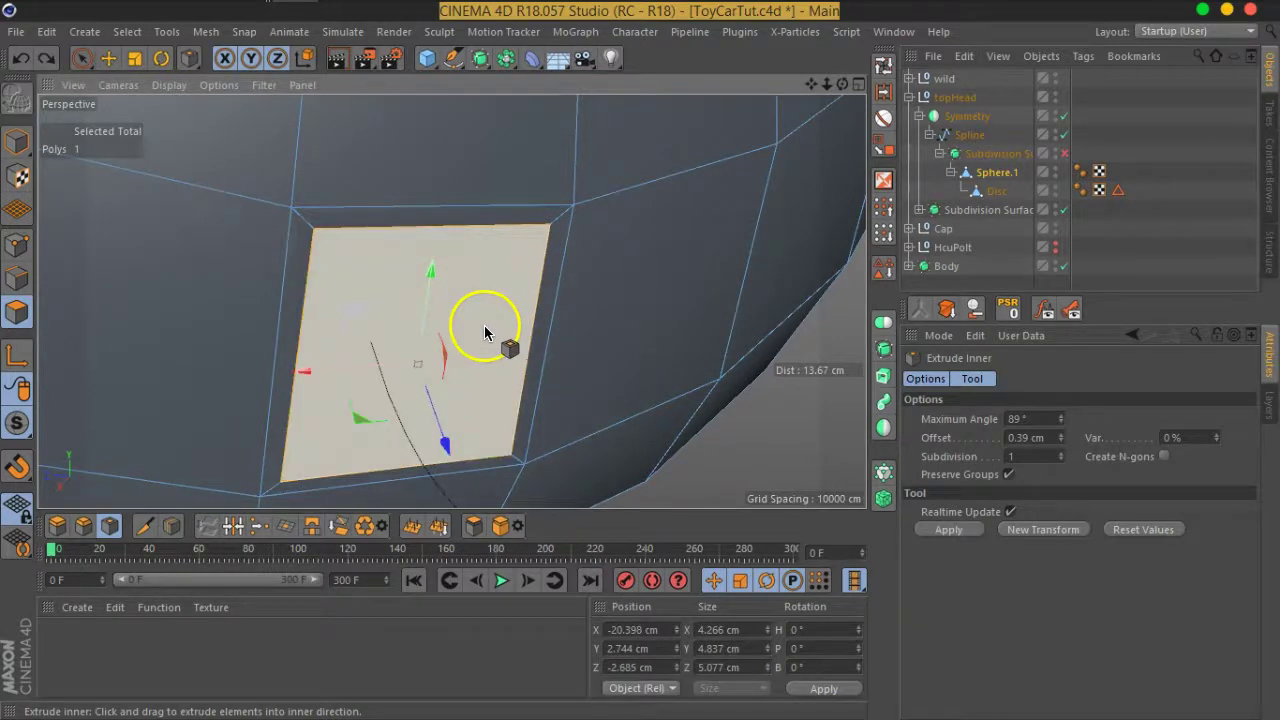
Draw two diagonal Line Cuts across the inset quad, corner to corner.
{"action": "right_click", "coordinate": [478, 312]}
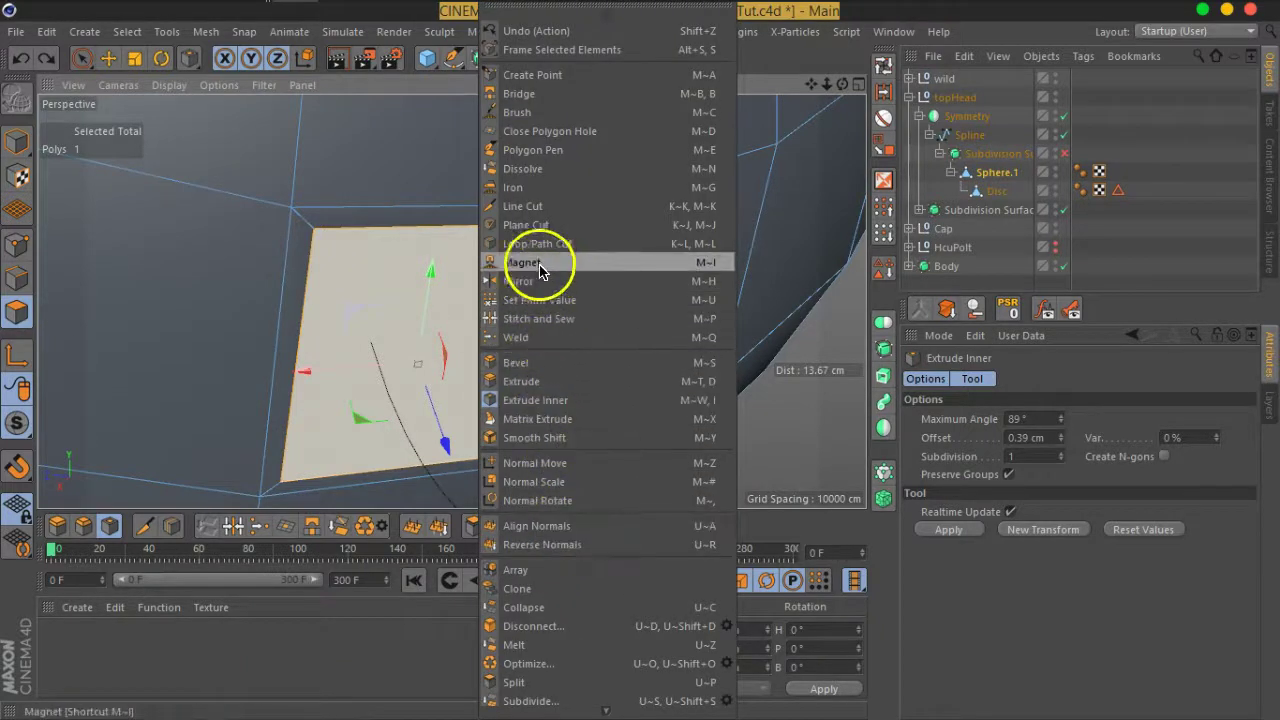
{"action": "left_click", "coordinate": [540, 206]}
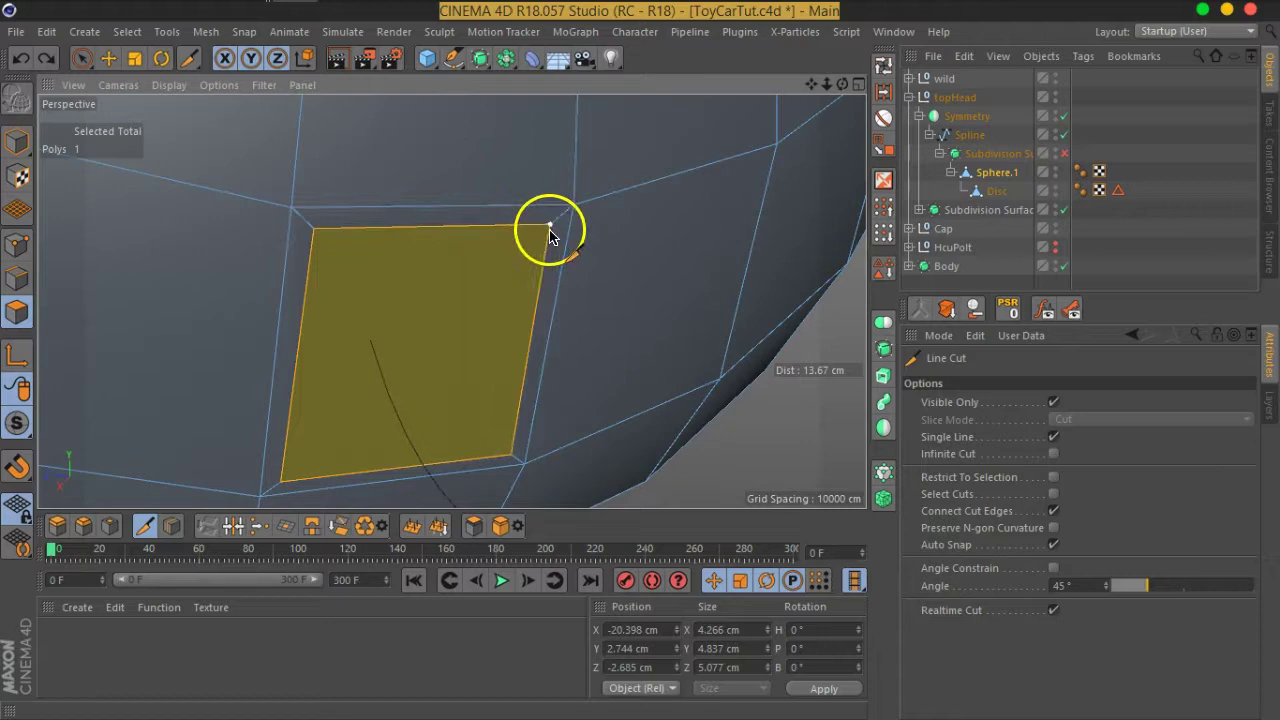
{"action": "left_click", "coordinate": [549, 230]}
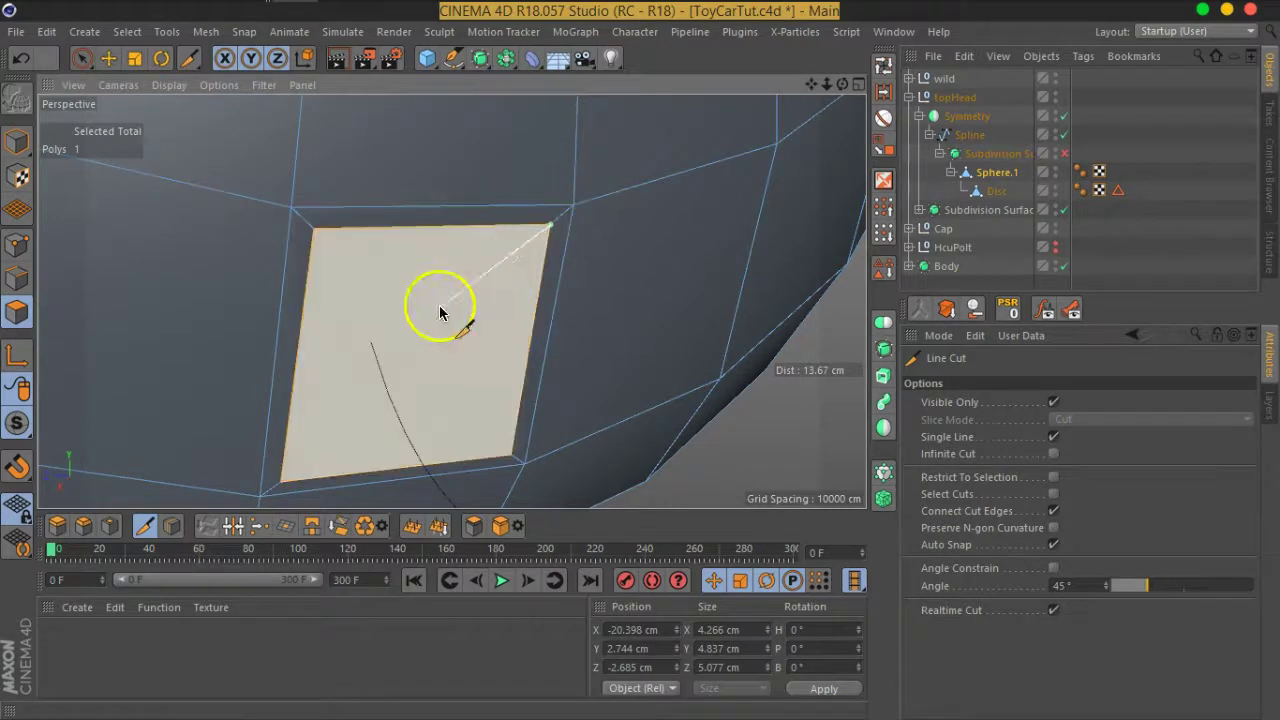
{"action": "left_click", "coordinate": [287, 486]}
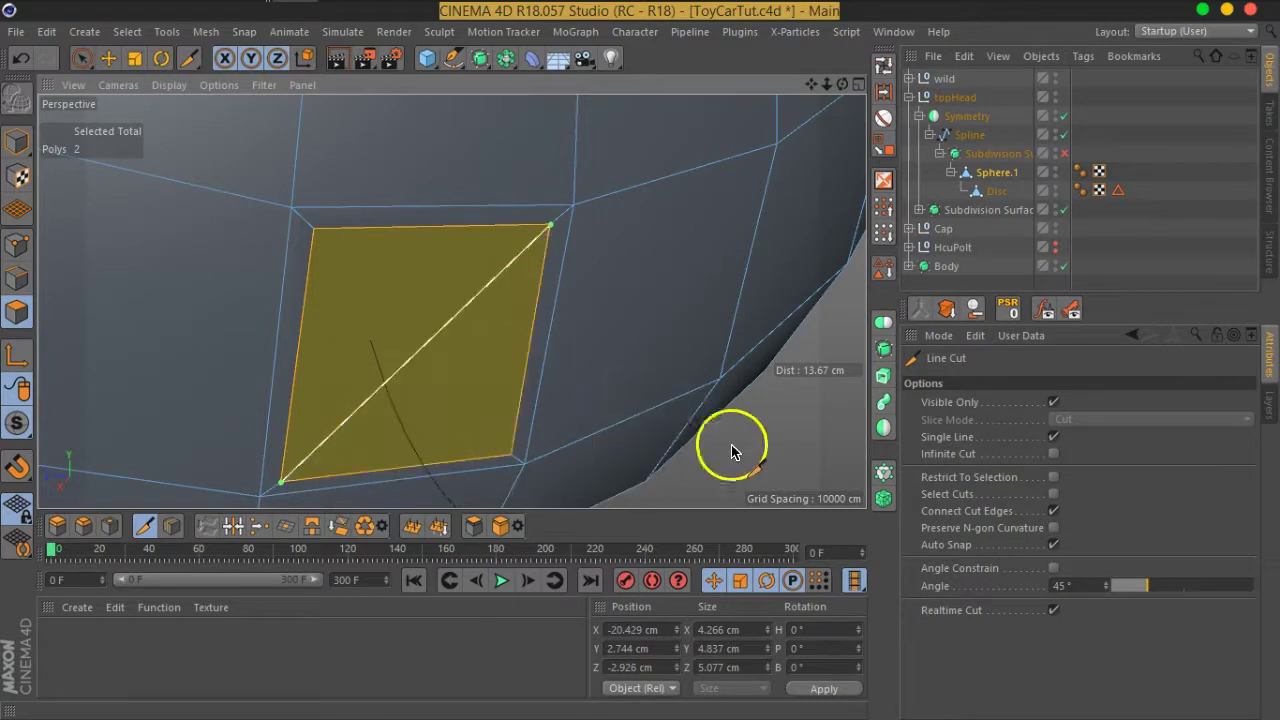
{"action": "left_click", "coordinate": [314, 232]}
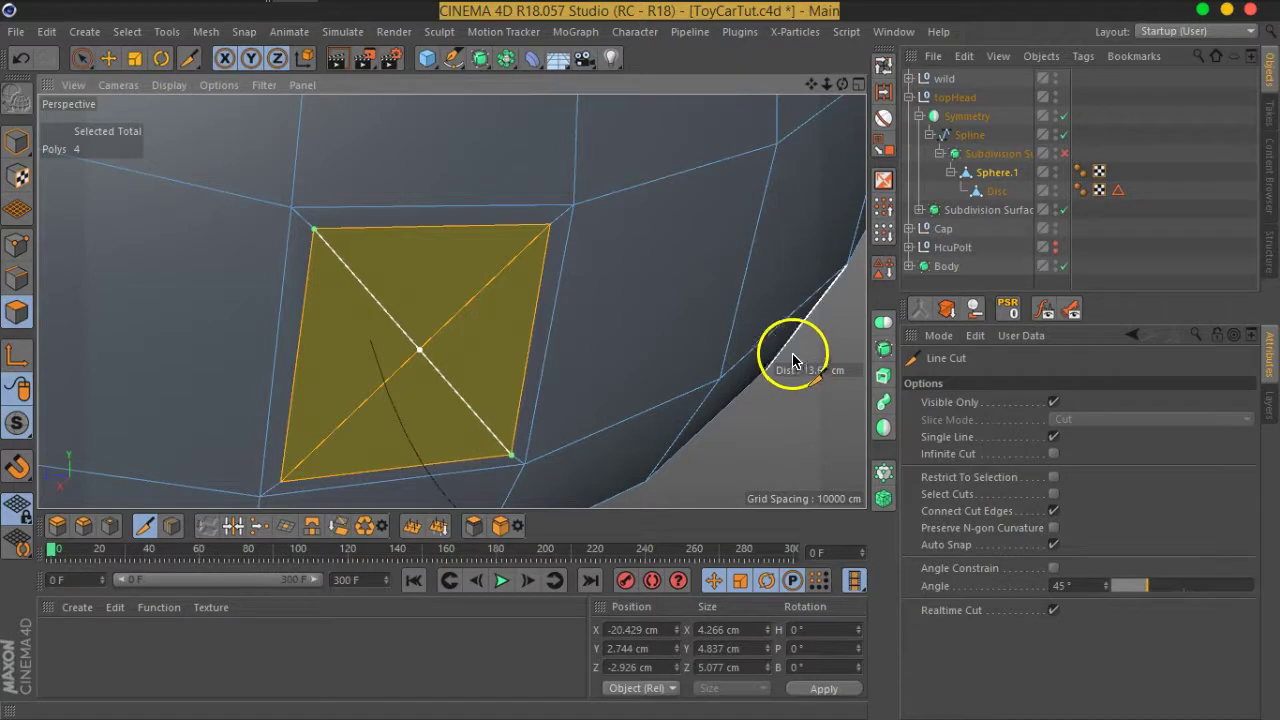
In Points mode, pick the centre point where the diagonals cross with Live Selection.
{"action": "left_click", "coordinate": [18, 244]}
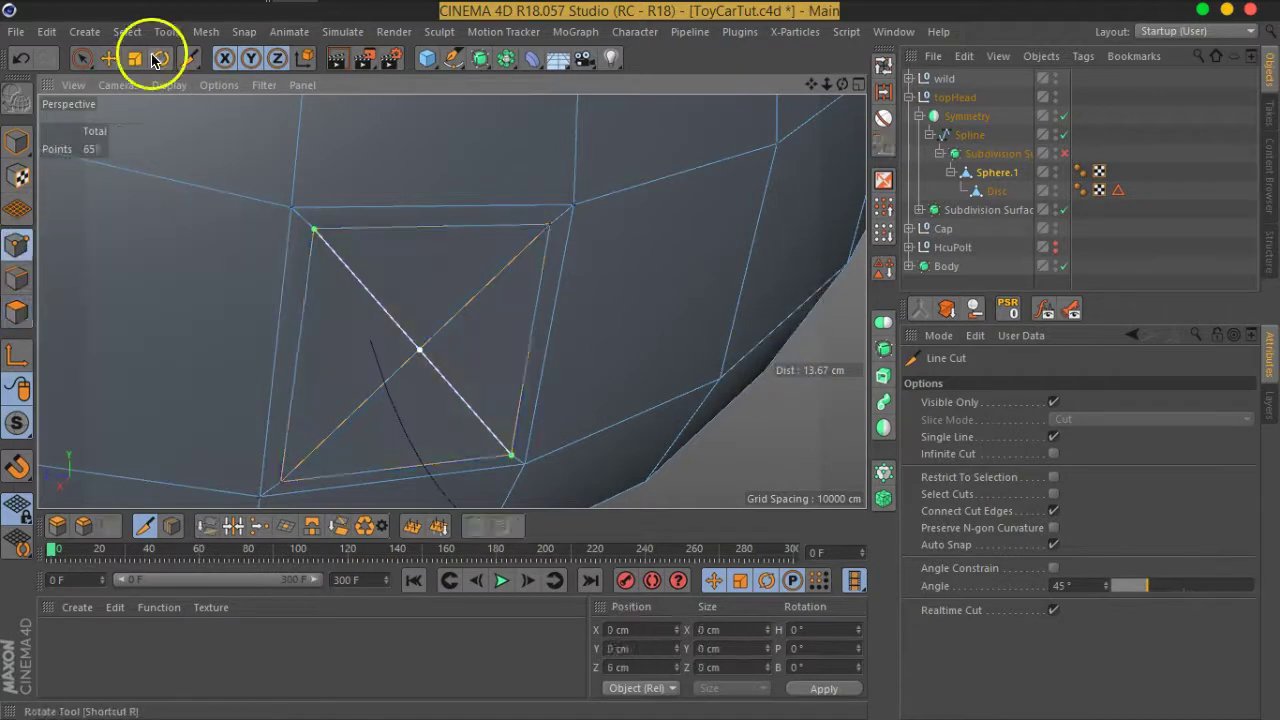
{"action": "left_click", "coordinate": [86, 62]}
{"action": "left_click", "coordinate": [419, 350]}
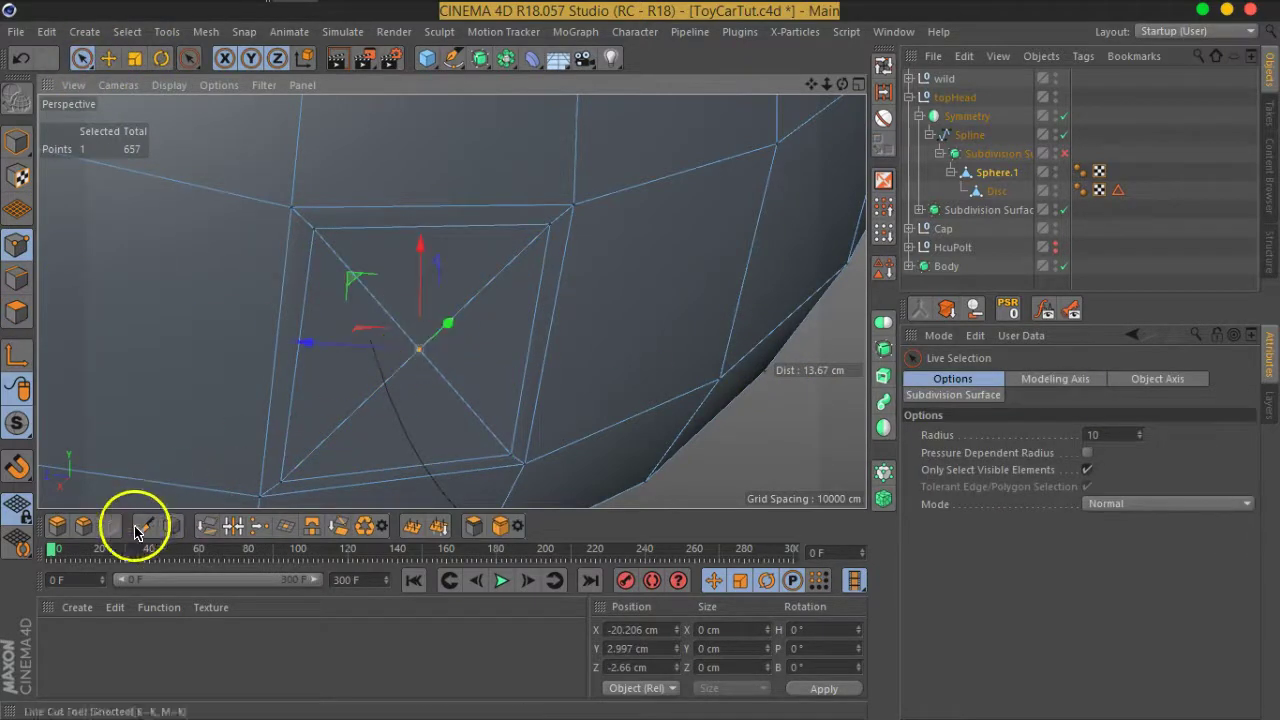
Bevel the centre point into an eight-sided face at a 2.026 cm offset.
{"action": "left_click", "coordinate": [83, 525]}
{"action": "mouse_move", "coordinate": [424, 357]}
{"action": "left_mouse_down"}
{"action": "mouse_move", "coordinate": [529, 266]}
{"action": "mouse_move", "coordinate": [463, 323]}
{"action": "mouse_move", "coordinate": [500, 292]}
{"action": "left_mouse_up"}
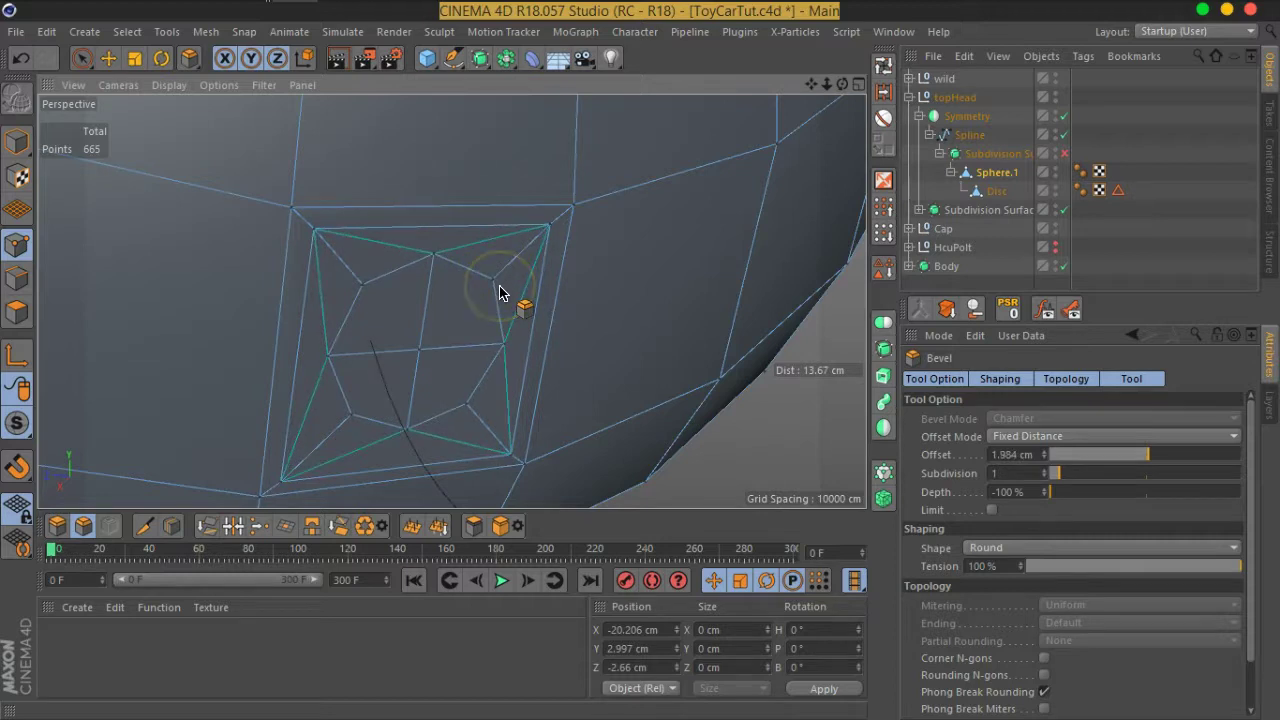
{"action": "mouse_move", "coordinate": [500, 292]}
{"action": "left_mouse_down"}
{"action": "mouse_move", "coordinate": [482, 313]}
{"action": "mouse_move", "coordinate": [506, 302]}
{"action": "left_mouse_up"}
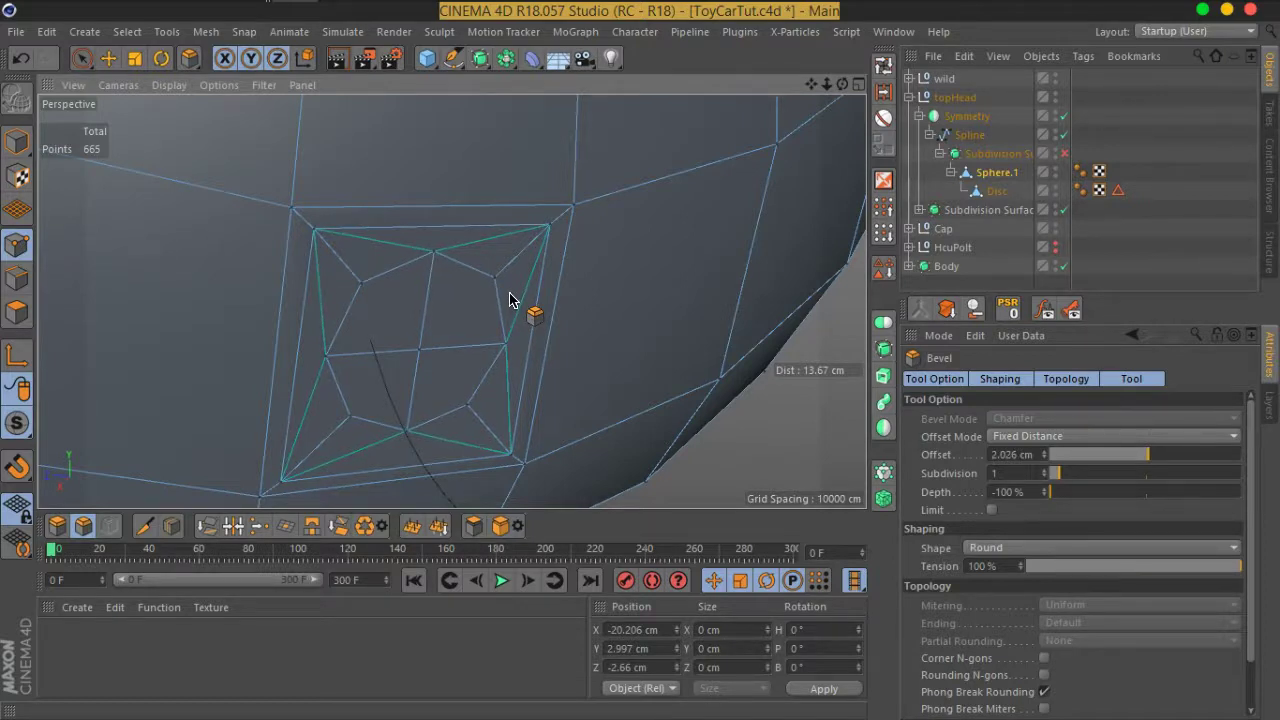
{"action": "left_click", "coordinate": [510, 355]}
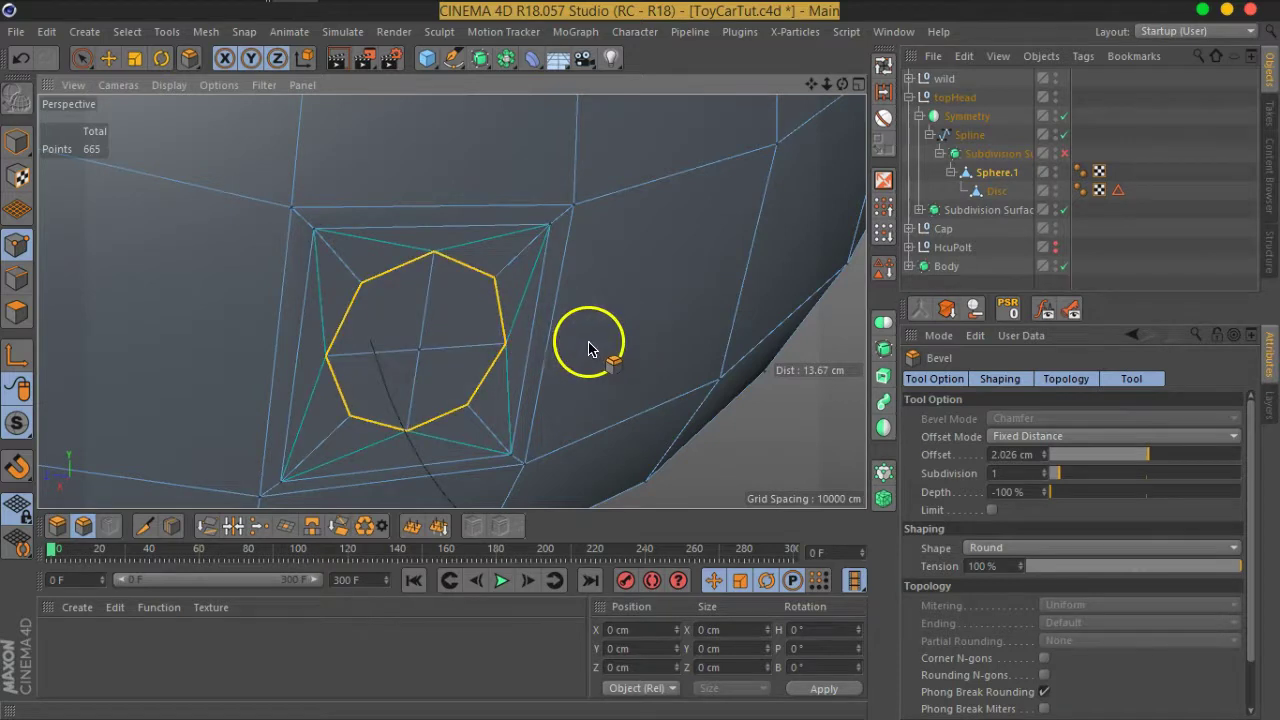
{"action": "scroll", "coordinate": [378, 345], "scroll_direction": "down", "scroll_amount": 5}
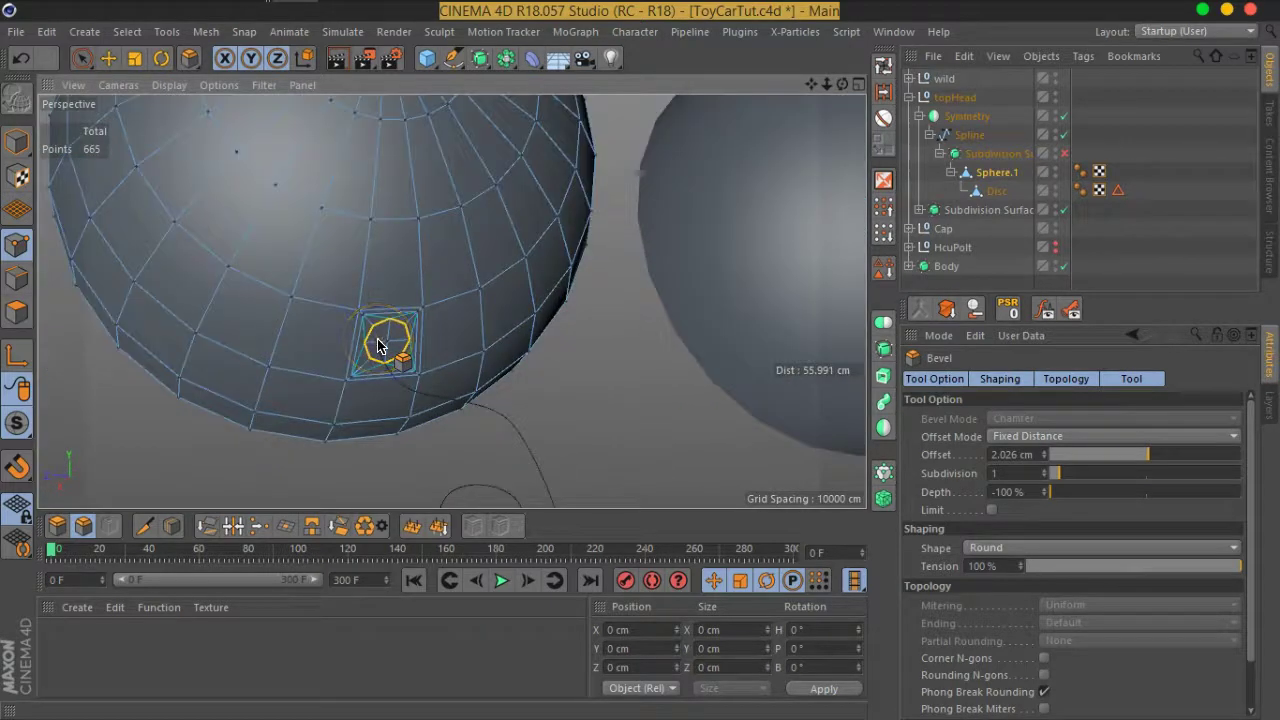
{"action": "scroll", "coordinate": [378, 345], "scroll_direction": "up", "scroll_amount": 2}
{"action": "scroll", "coordinate": [378, 345], "scroll_direction": "up", "scroll_amount": 2}
{"action": "scroll", "coordinate": [378, 345], "scroll_direction": "up", "scroll_amount": 2}
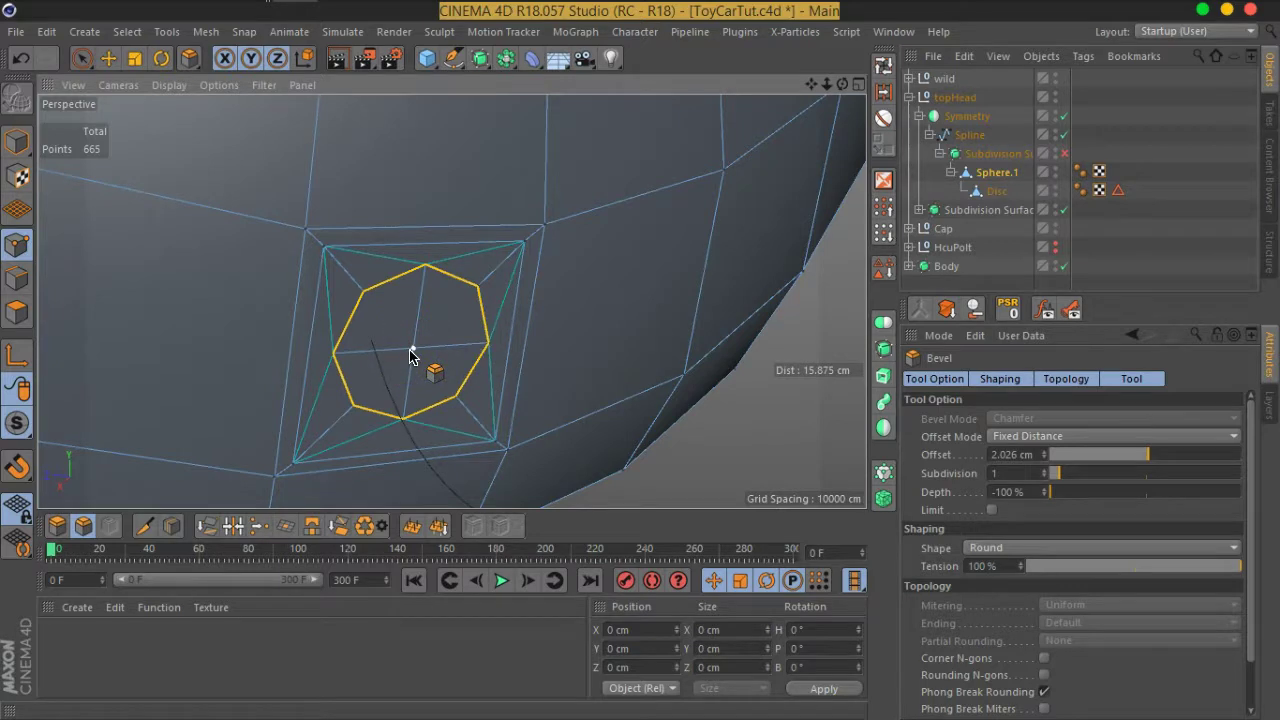
Undo the octagon bevel and pick one vertical edge in Edges mode.
{"action": "key", "text": "ctrl+z"}
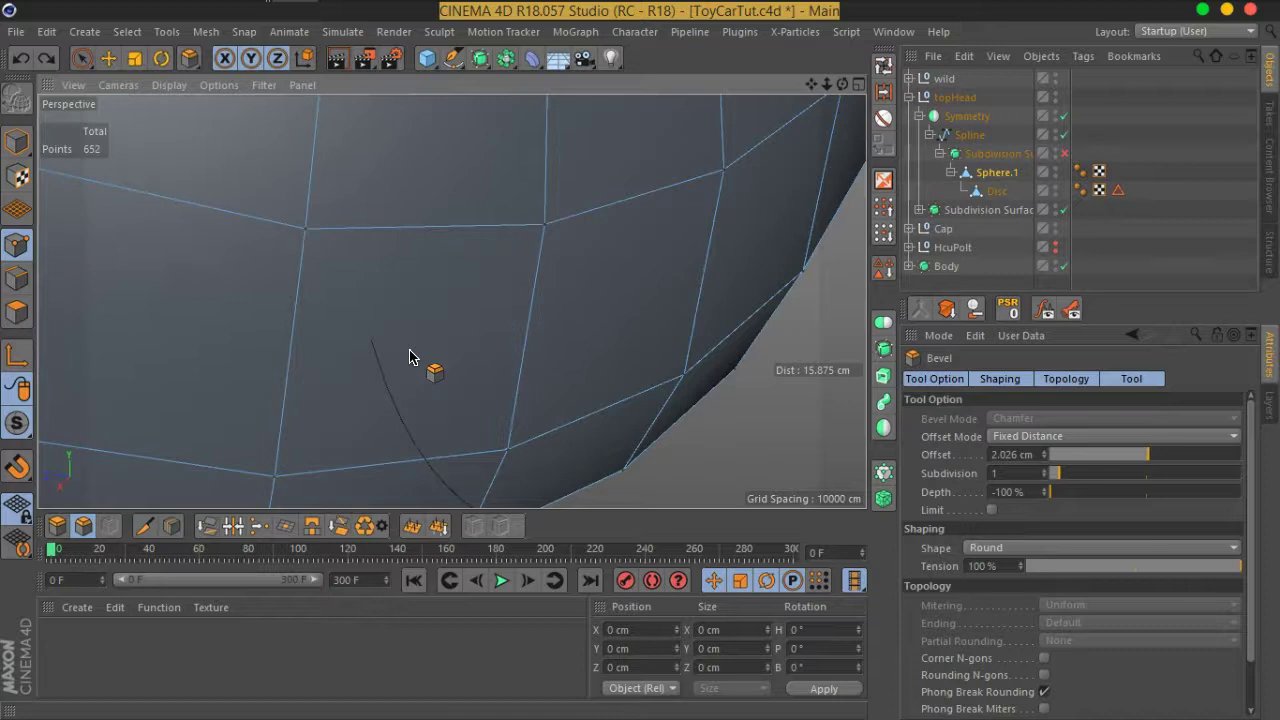
{"action": "left_click", "coordinate": [17, 279]}
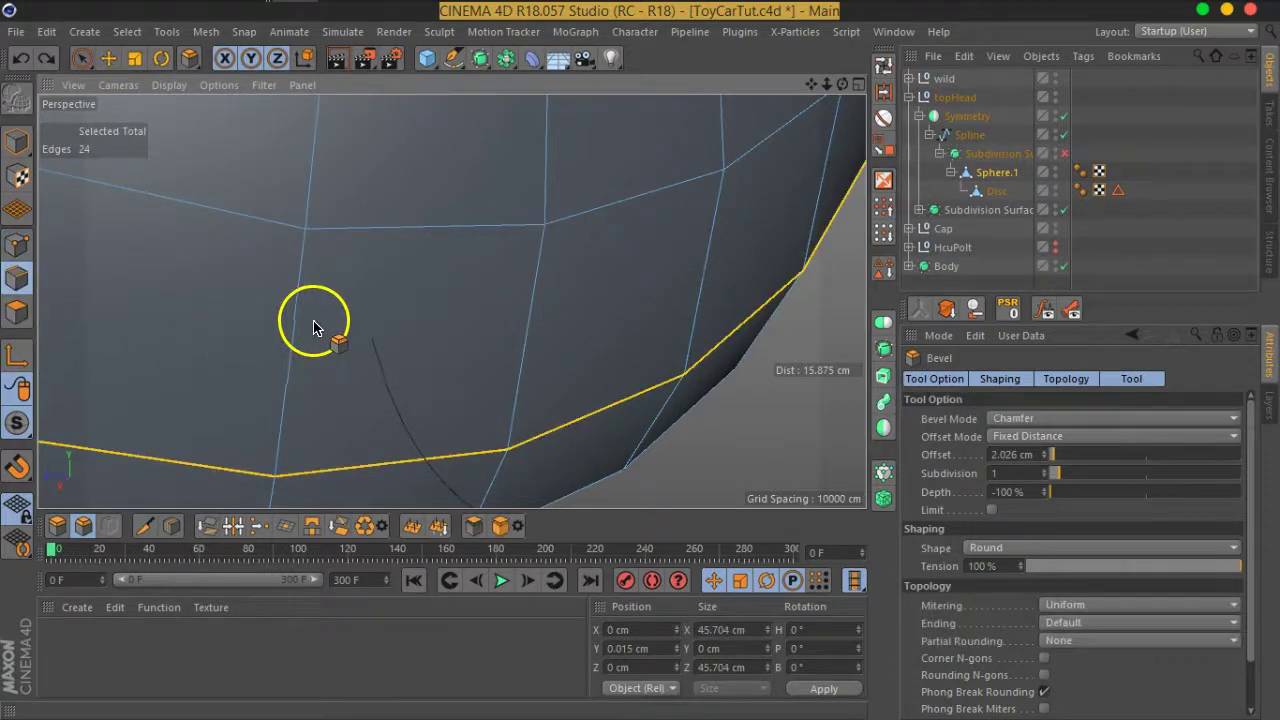
{"action": "left_click", "coordinate": [300, 325]}
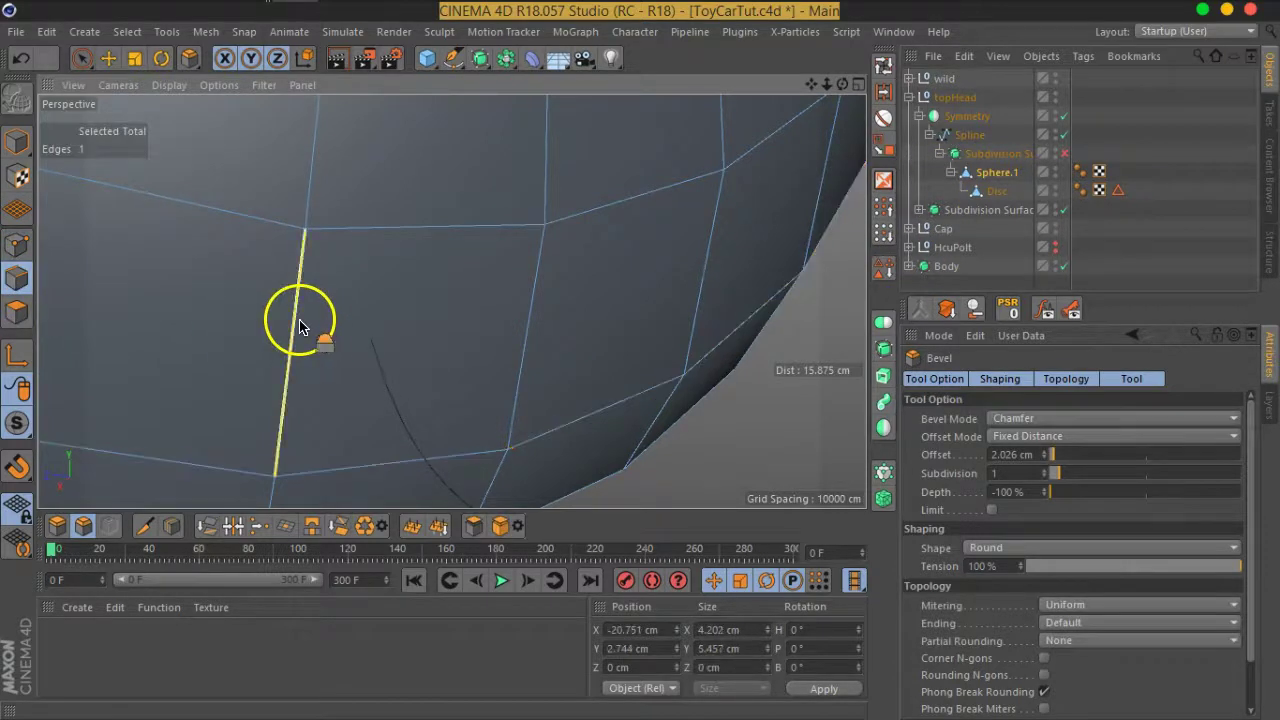
Use Ring Selection to select two rings of vertical edges, 48 edges in total.
{"action": "left_click", "coordinate": [886, 100]}
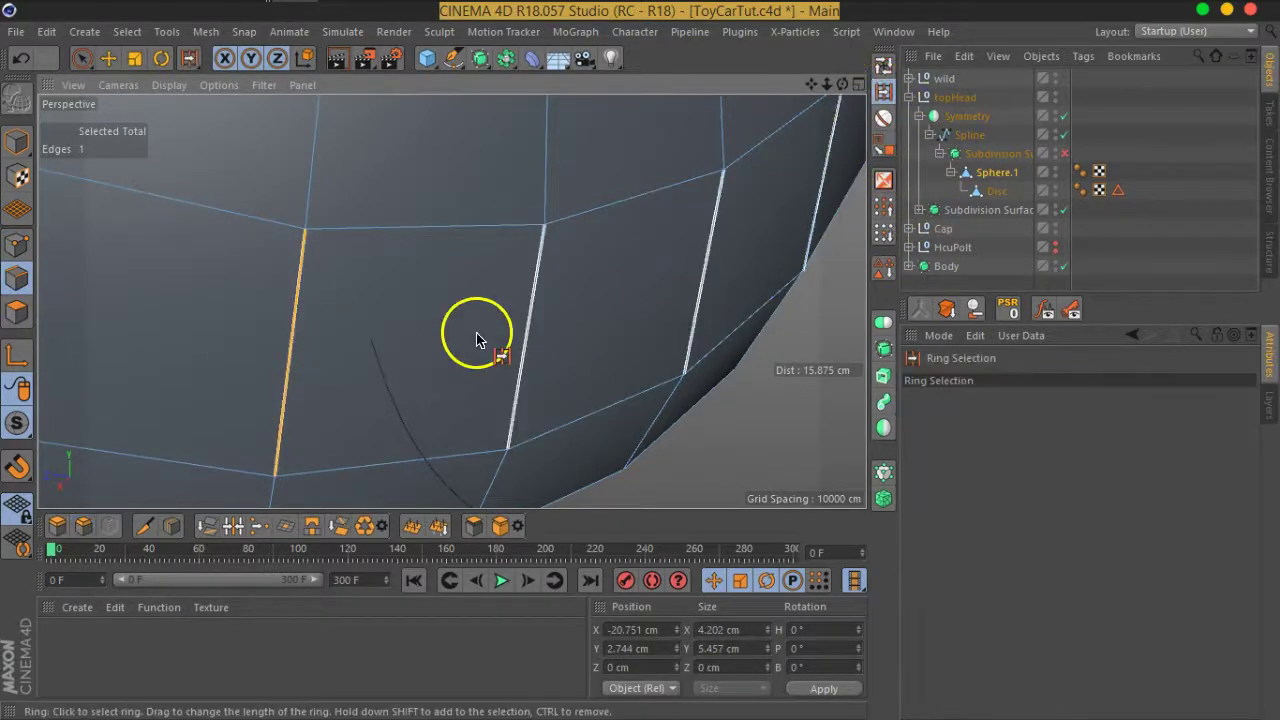
{"action": "left_click", "coordinate": [528, 325]}
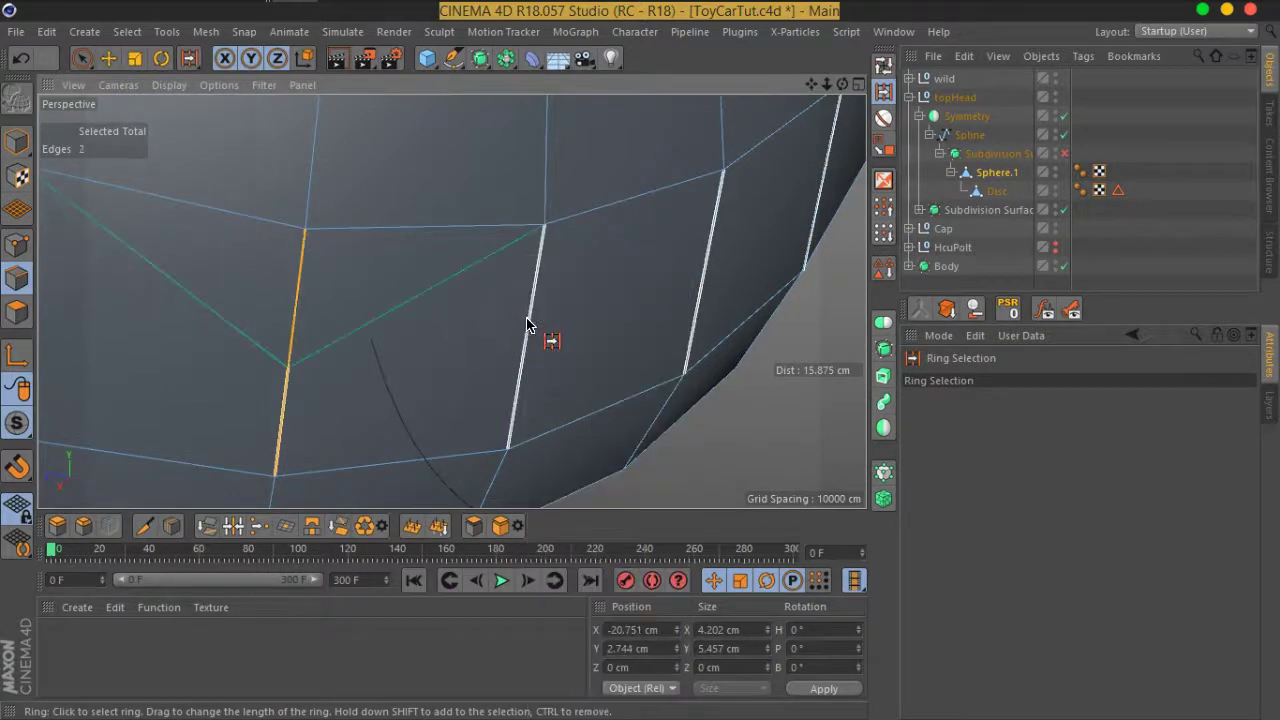
{"action": "left_click_drag", "start_coordinate": [829, 428], "coordinate": [617, 397]}
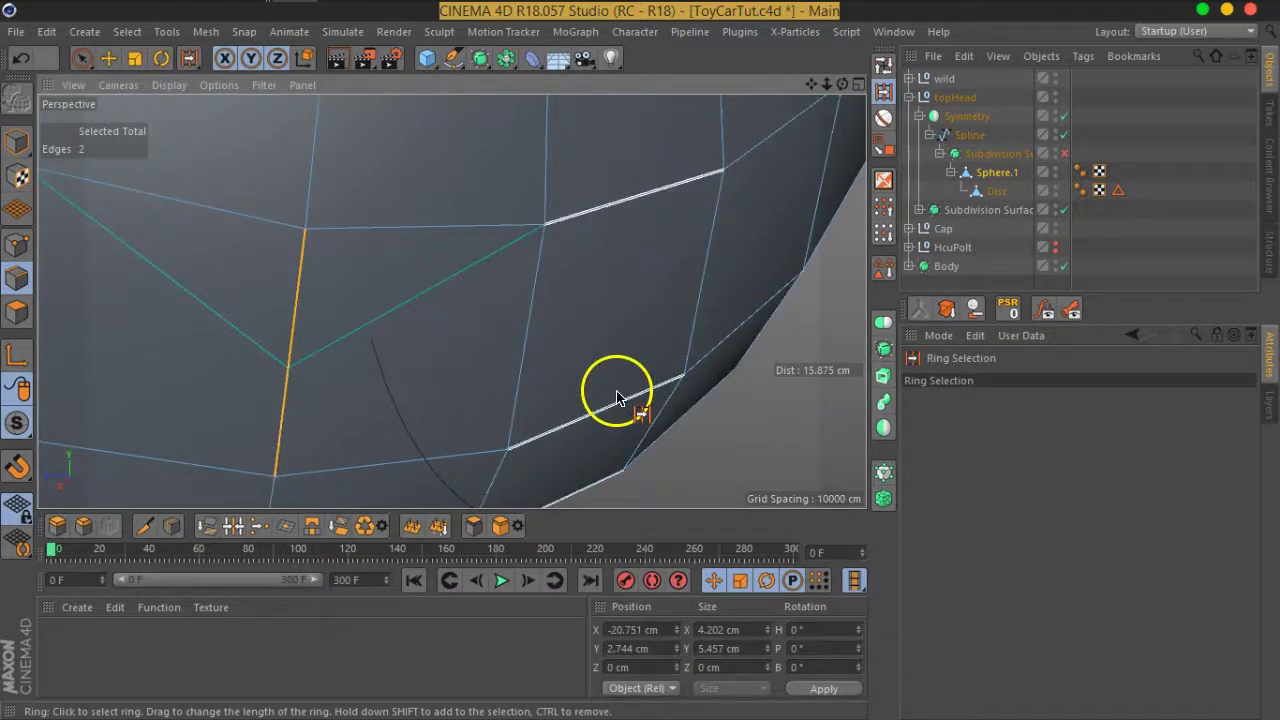
{"action": "scroll", "coordinate": [463, 355], "scroll_direction": "down", "scroll_amount": 5}
{"action": "scroll", "coordinate": [463, 363], "scroll_direction": "down", "scroll_amount": 3}
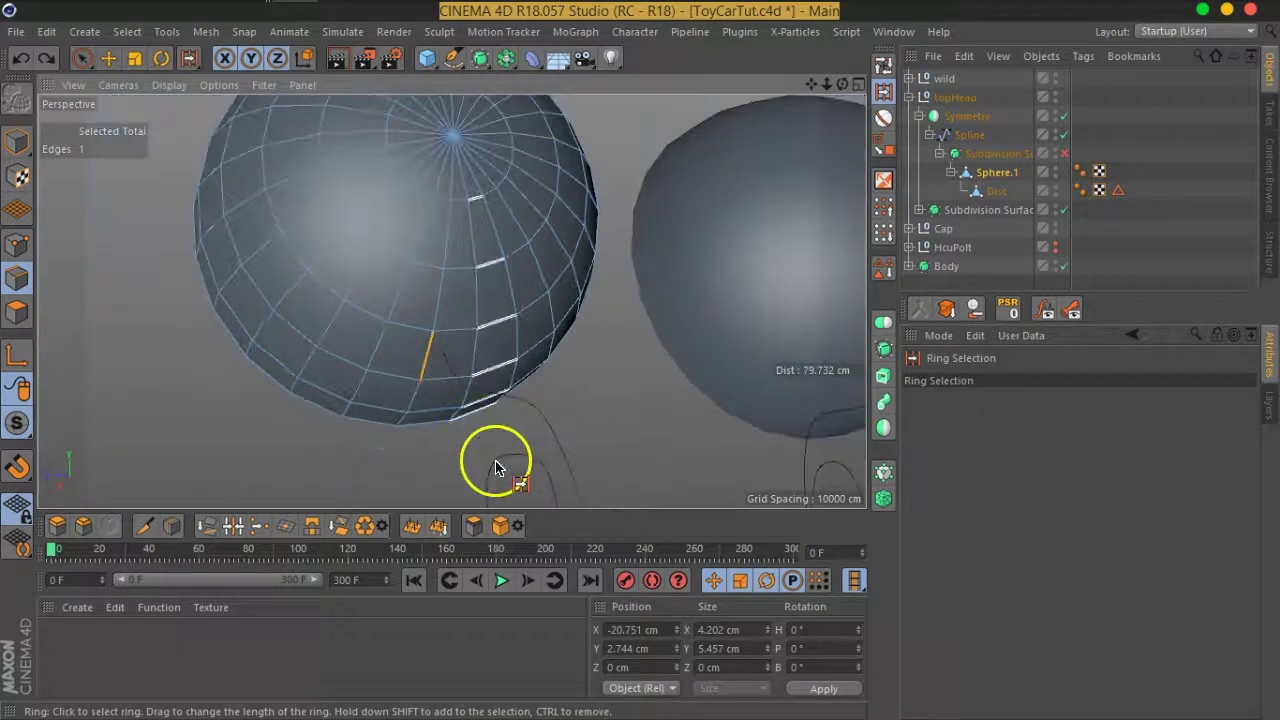
{"action": "left_click", "coordinate": [468, 358]}
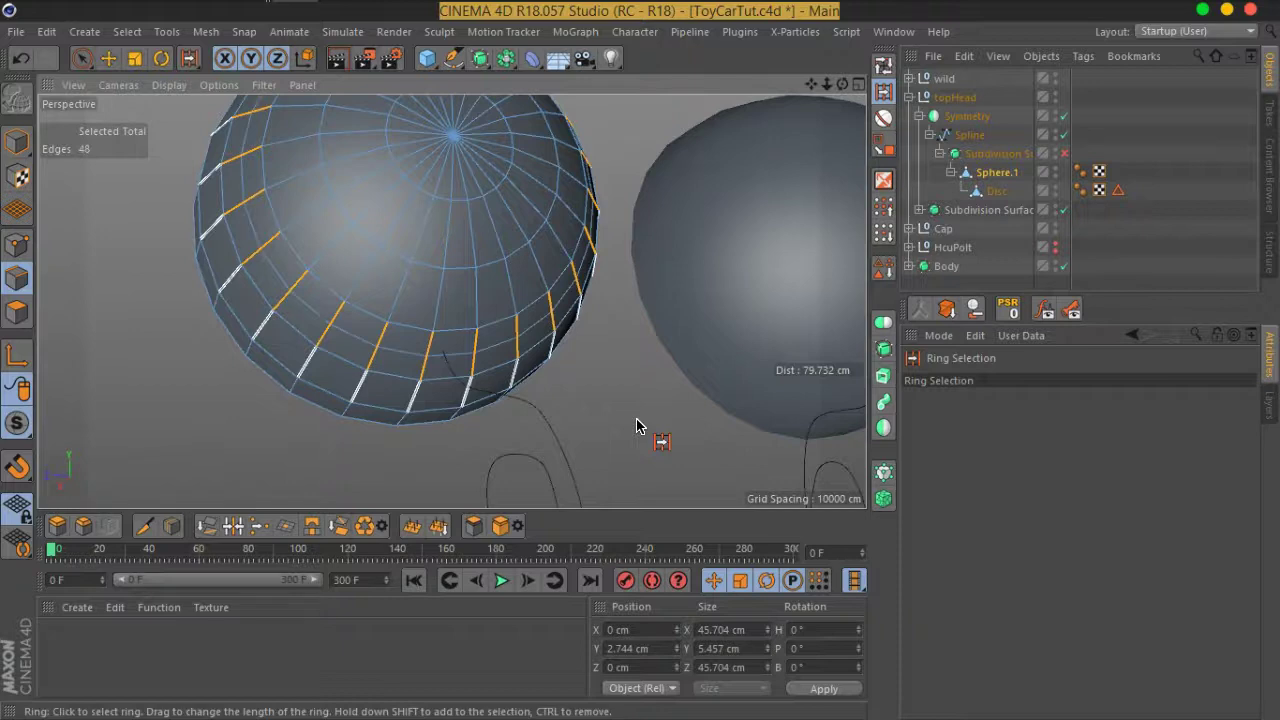
{"action": "scroll", "coordinate": [432, 360], "scroll_direction": "up", "scroll_amount": 3}
{"action": "scroll", "coordinate": [432, 360], "scroll_direction": "up", "scroll_amount": 3}
{"action": "scroll", "coordinate": [432, 360], "scroll_direction": "up", "scroll_amount": 2}
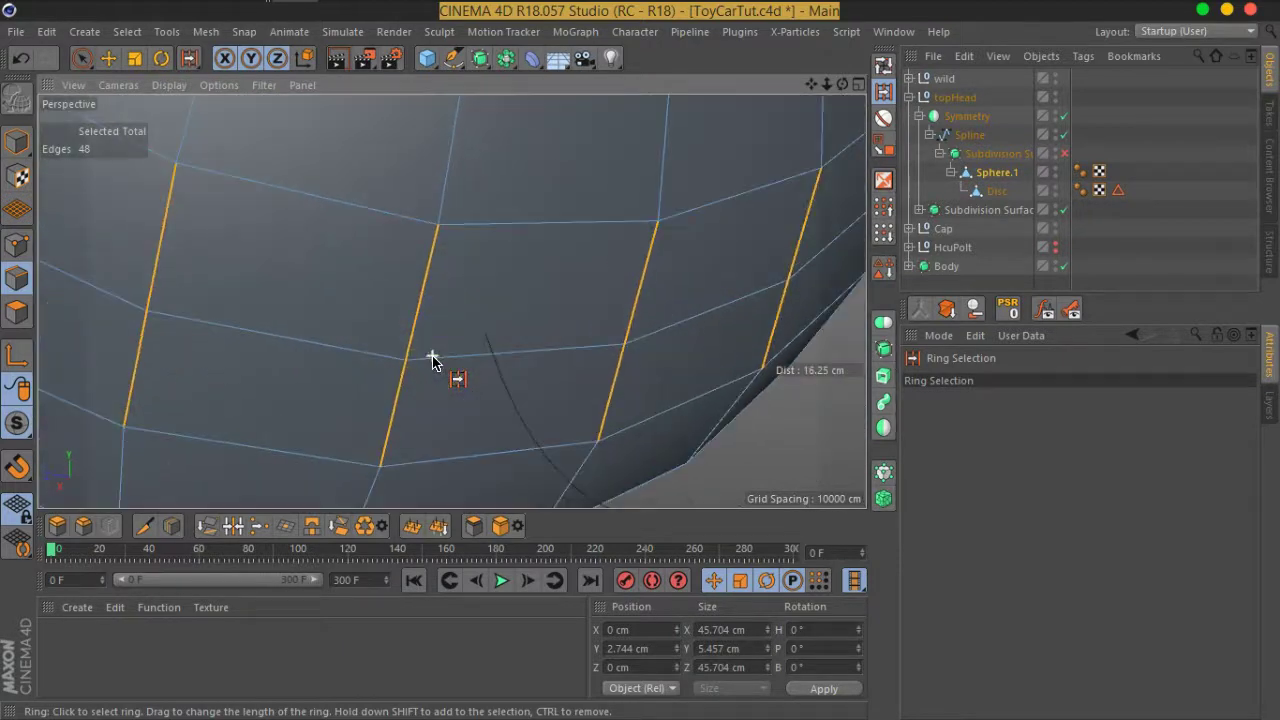
{"action": "middle_click_drag", "start_coordinate": [432, 360], "coordinate": [522, 330]}
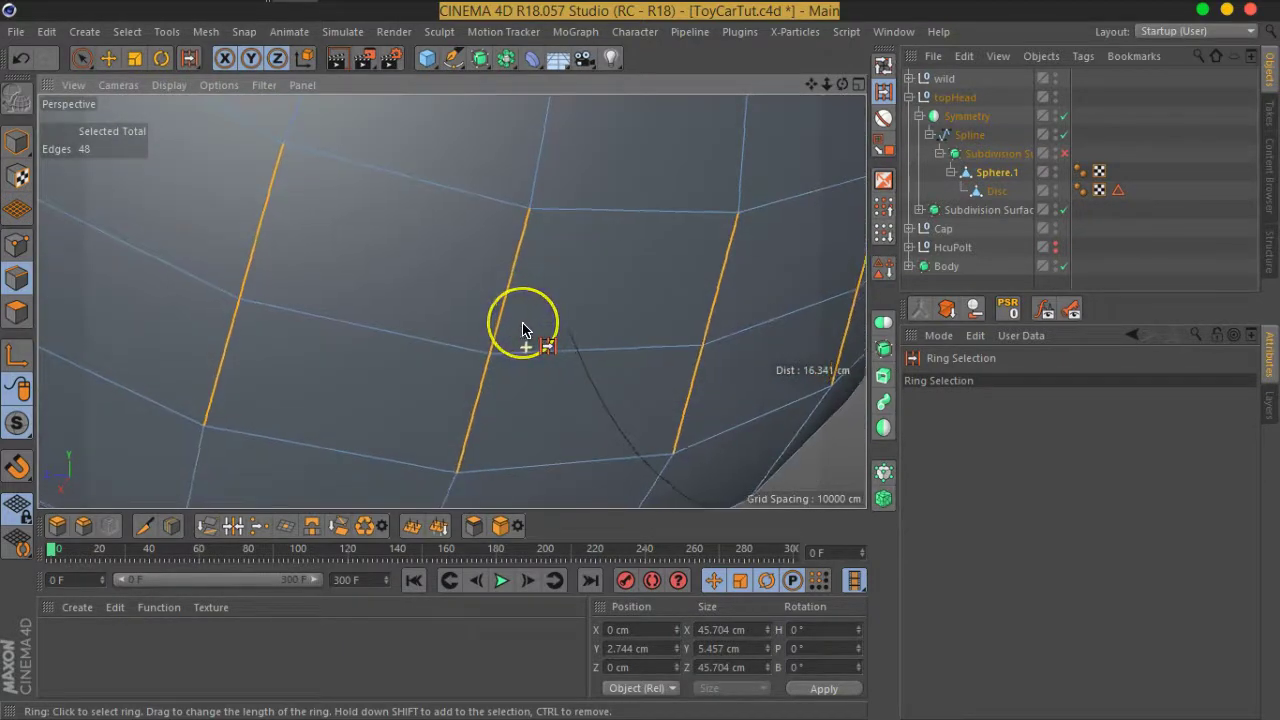
In Polygons mode, select the upper underside face and Shift-add the face directly below.
{"action": "left_click", "coordinate": [20, 245]}
{"action": "mouse_move", "coordinate": [604, 347]}
{"action": "left_mouse_down", "text": "alt"}
{"action": "mouse_move", "coordinate": [551, 323]}
{"action": "mouse_move", "coordinate": [509, 371]}
{"action": "left_mouse_up", "text": "alt"}
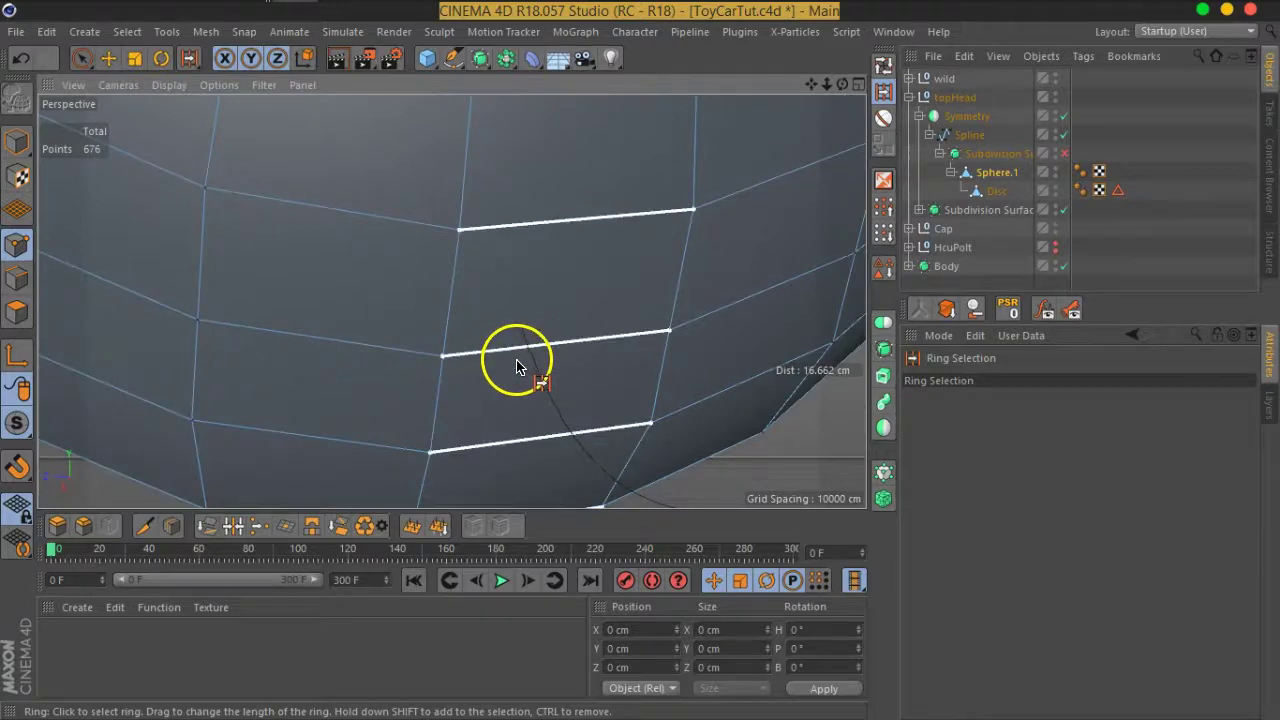
{"action": "left_click", "coordinate": [17, 311]}
{"action": "left_click", "coordinate": [530, 300]}
{"action": "scroll", "coordinate": [500, 380], "scroll_direction": "up", "scroll_amount": 2}
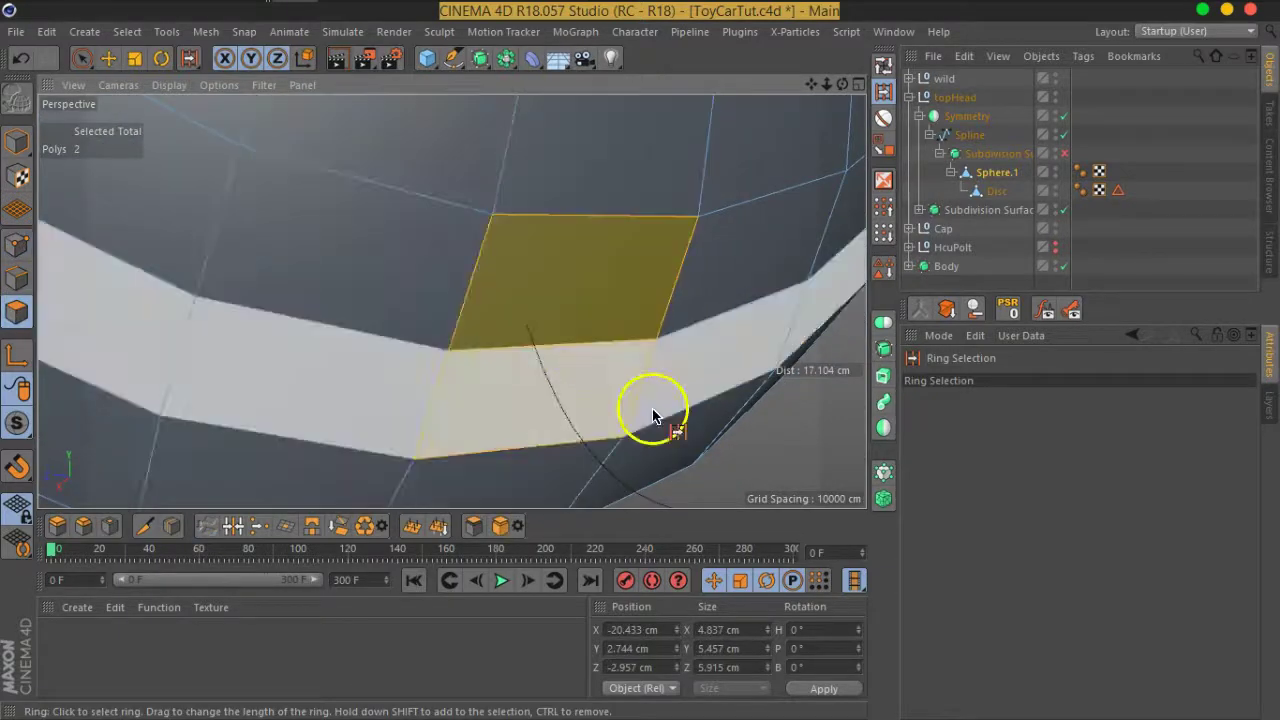
{"action": "left_click", "coordinate": [82, 57]}
{"action": "left_click", "coordinate": [588, 297]}
{"action": "mouse_move", "coordinate": [588, 297]}
{"action": "left_mouse_down", "text": "alt"}
{"action": "mouse_move", "coordinate": [586, 357]}
{"action": "mouse_move", "coordinate": [586, 337]}
{"action": "mouse_move", "coordinate": [456, 342]}
{"action": "left_mouse_up", "text": "alt"}
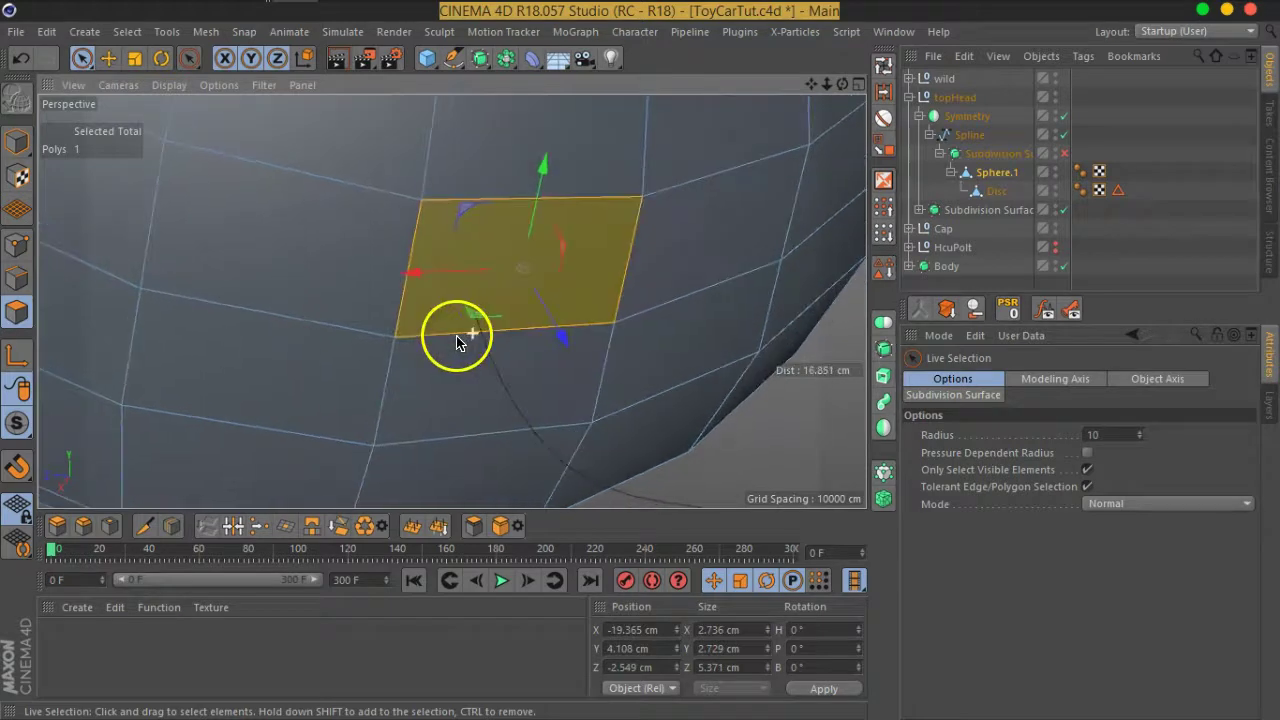
{"action": "left_click", "coordinate": [466, 355], "text": "shift"}
{"action": "mouse_move", "coordinate": [519, 395]}
{"action": "left_mouse_down", "text": "alt"}
{"action": "mouse_move", "coordinate": [520, 371]}
{"action": "mouse_move", "coordinate": [507, 370]}
{"action": "left_mouse_up", "text": "alt"}
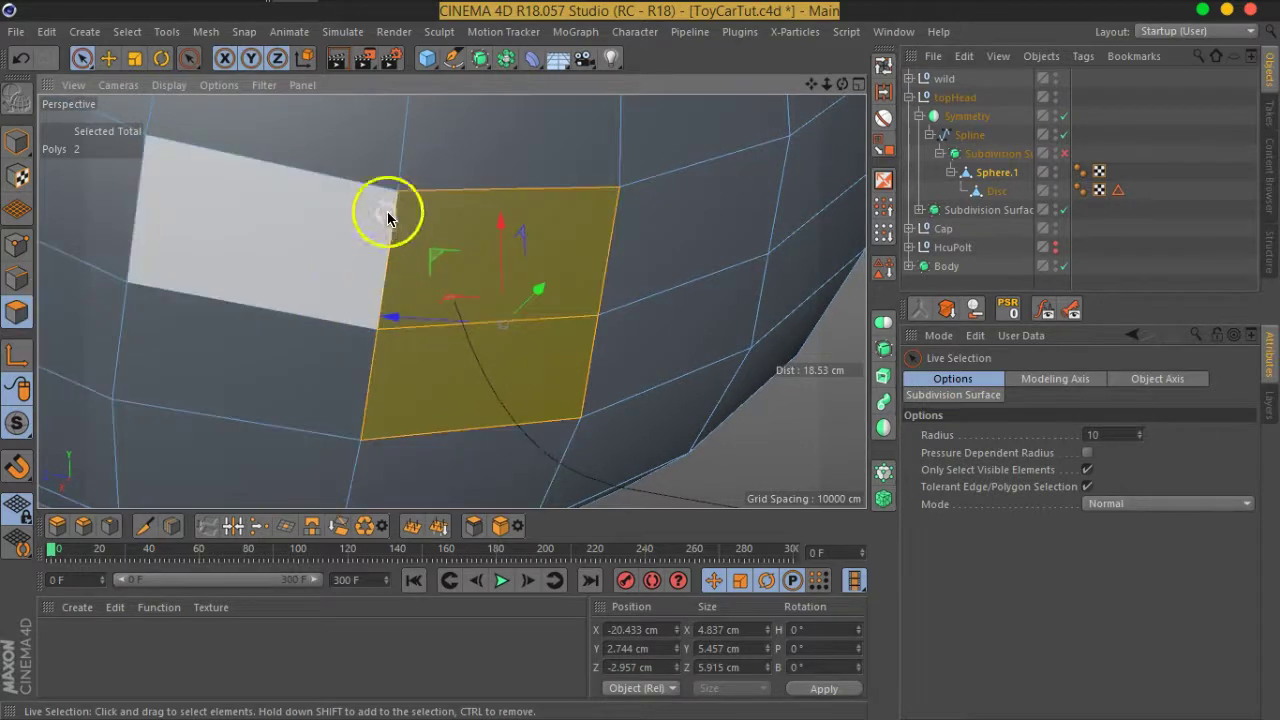
{"action": "left_click", "coordinate": [22, 247]}
{"action": "right_click", "coordinate": [426, 243]}
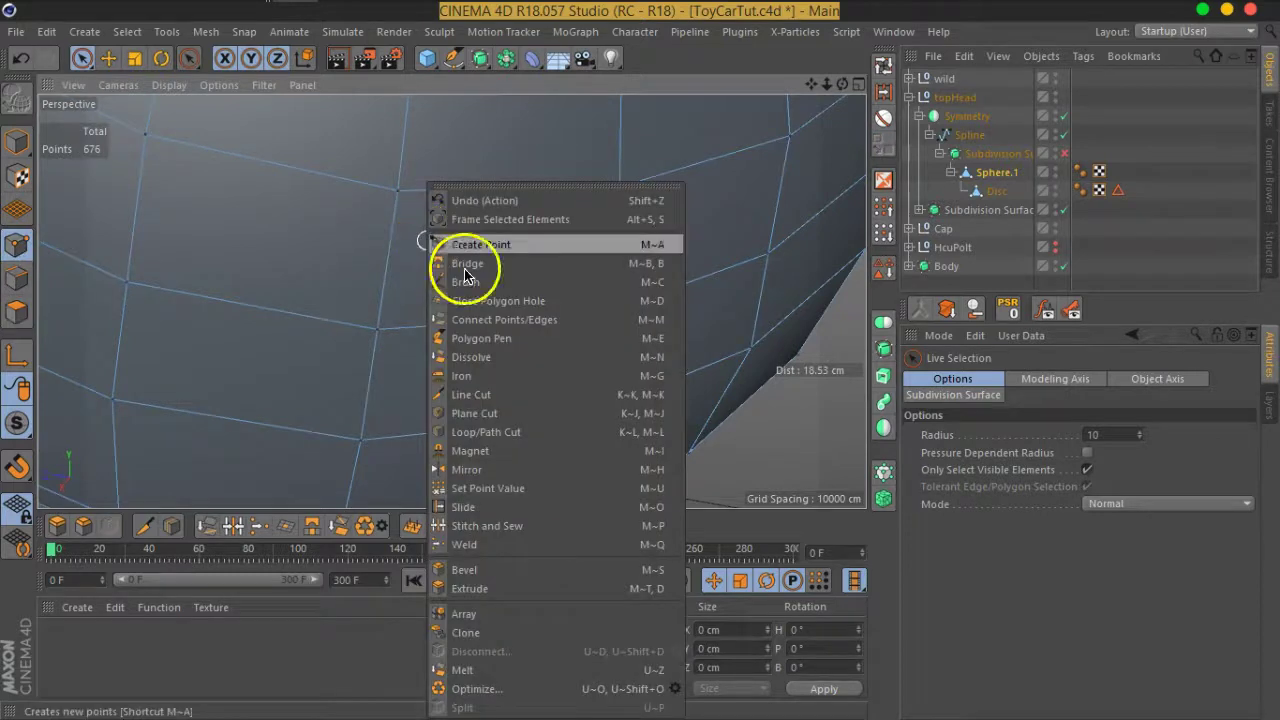
{"action": "left_click", "coordinate": [17, 310]}
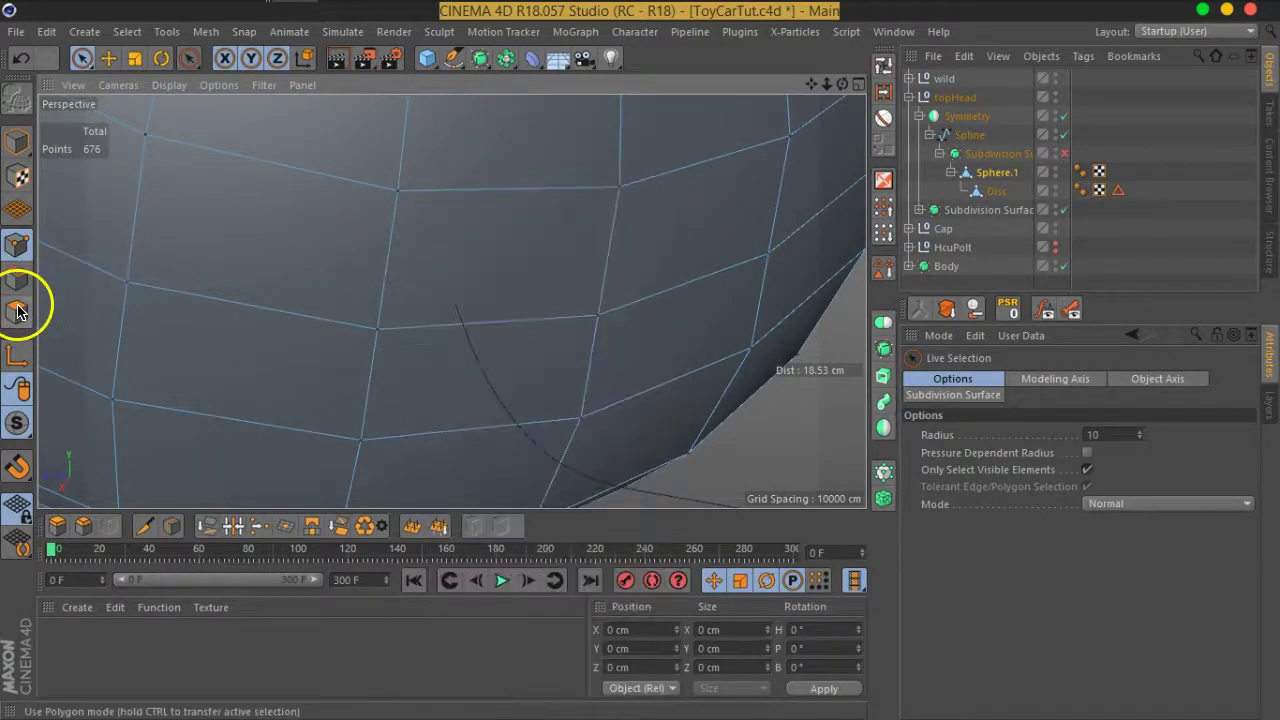
{"action": "left_click_drag", "start_coordinate": [470, 280], "coordinate": [557, 349]}
{"action": "right_click", "coordinate": [550, 368]}
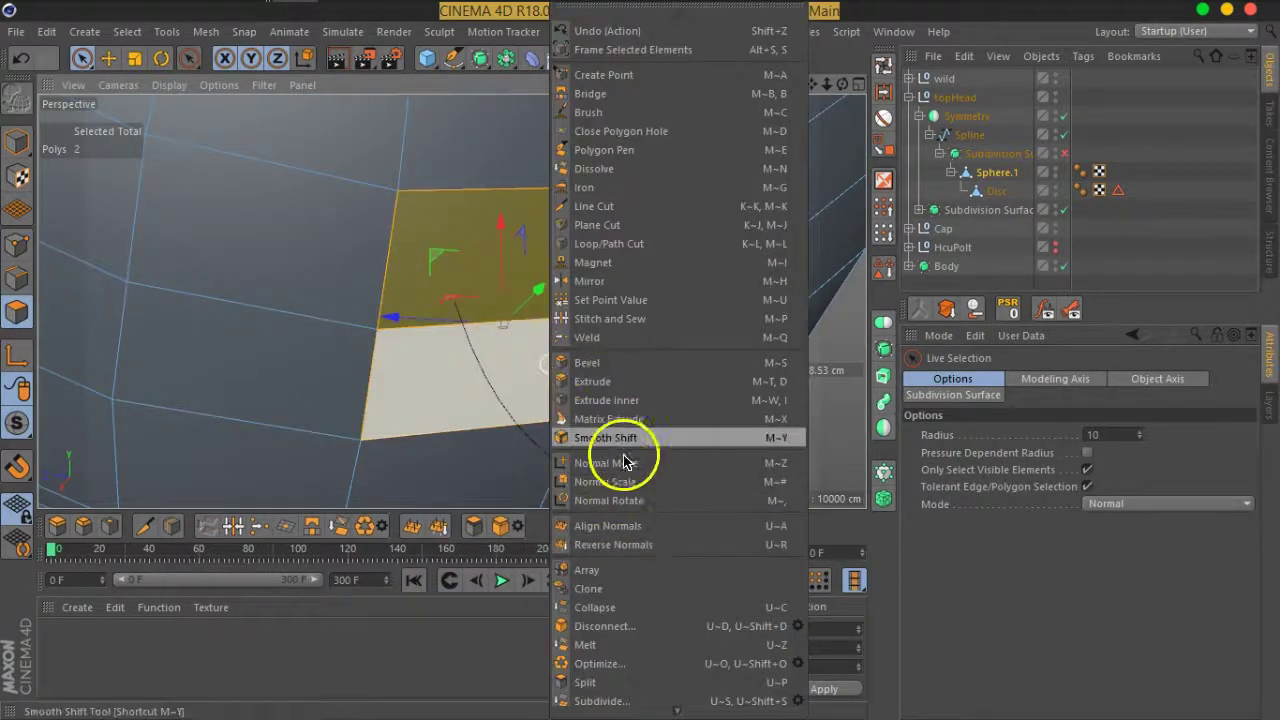
{"action": "left_click", "coordinate": [612, 400]}
{"action": "left_click_drag", "start_coordinate": [557, 394], "coordinate": [518, 386]}
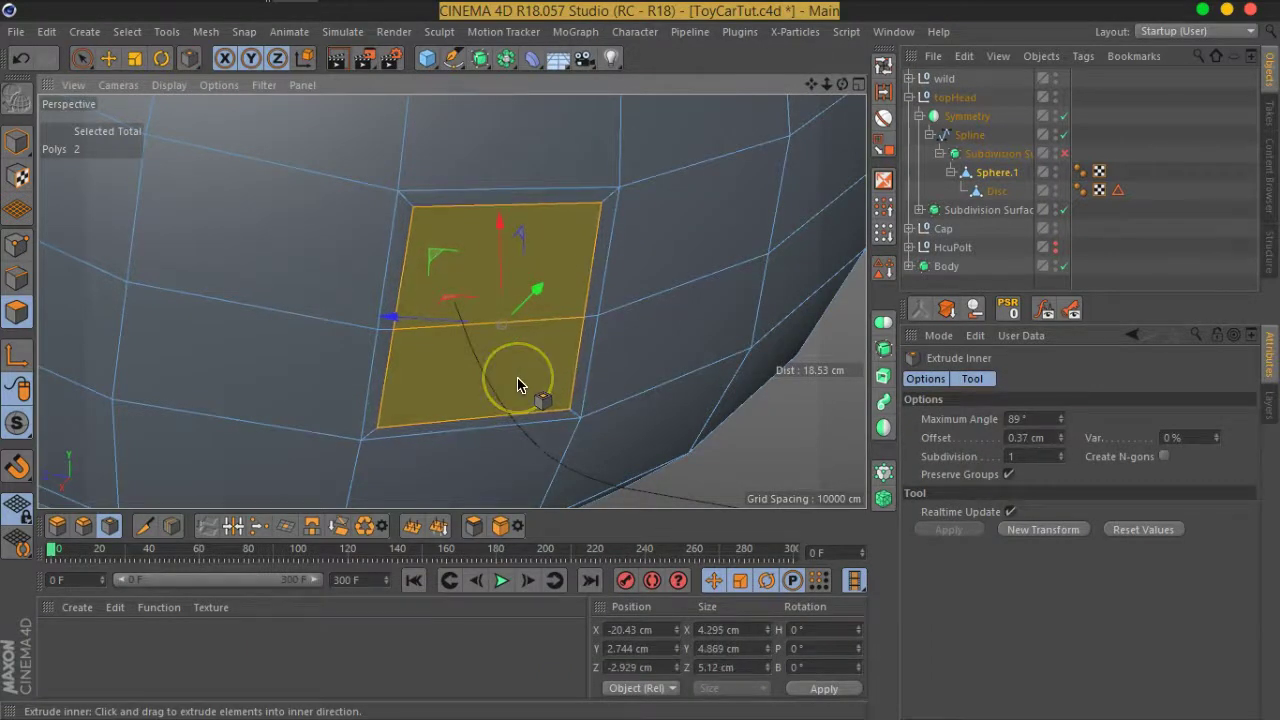
{"action": "right_click", "coordinate": [518, 386]}
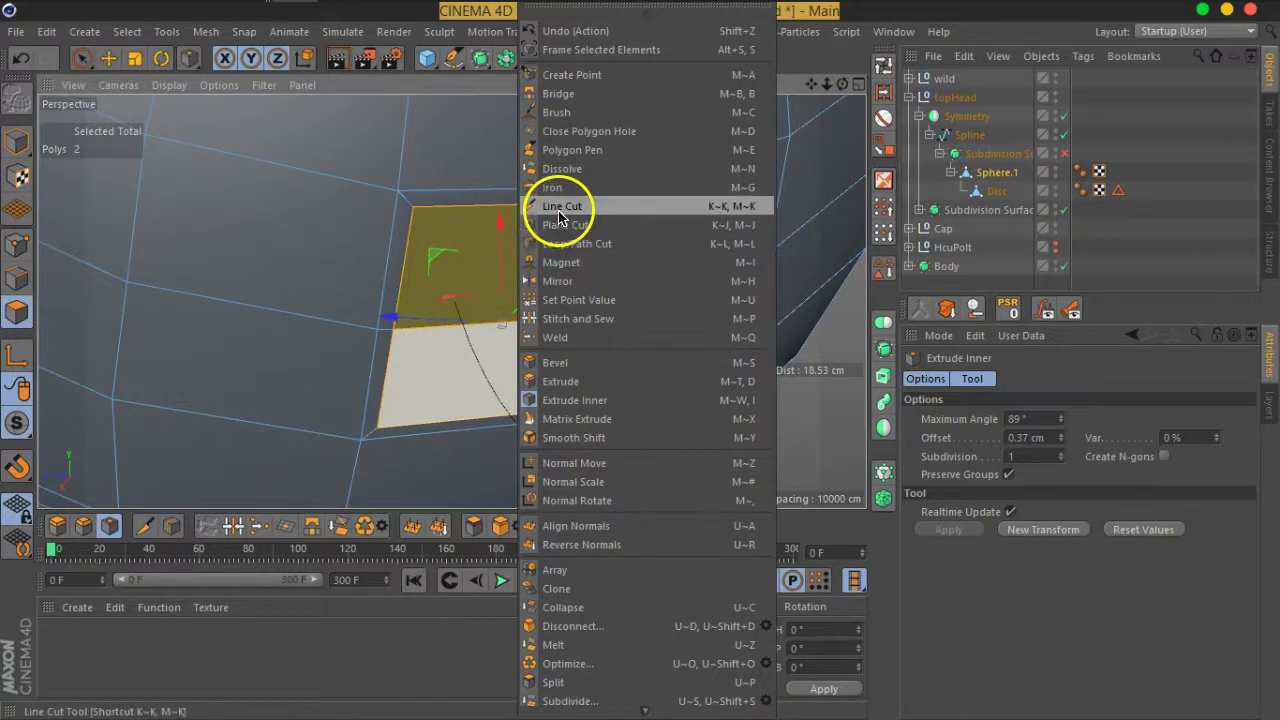
{"action": "left_click", "coordinate": [559, 207]}
{"action": "left_click", "coordinate": [600, 207]}
{"action": "left_click", "coordinate": [378, 428]}
{"action": "left_click", "coordinate": [570, 410]}
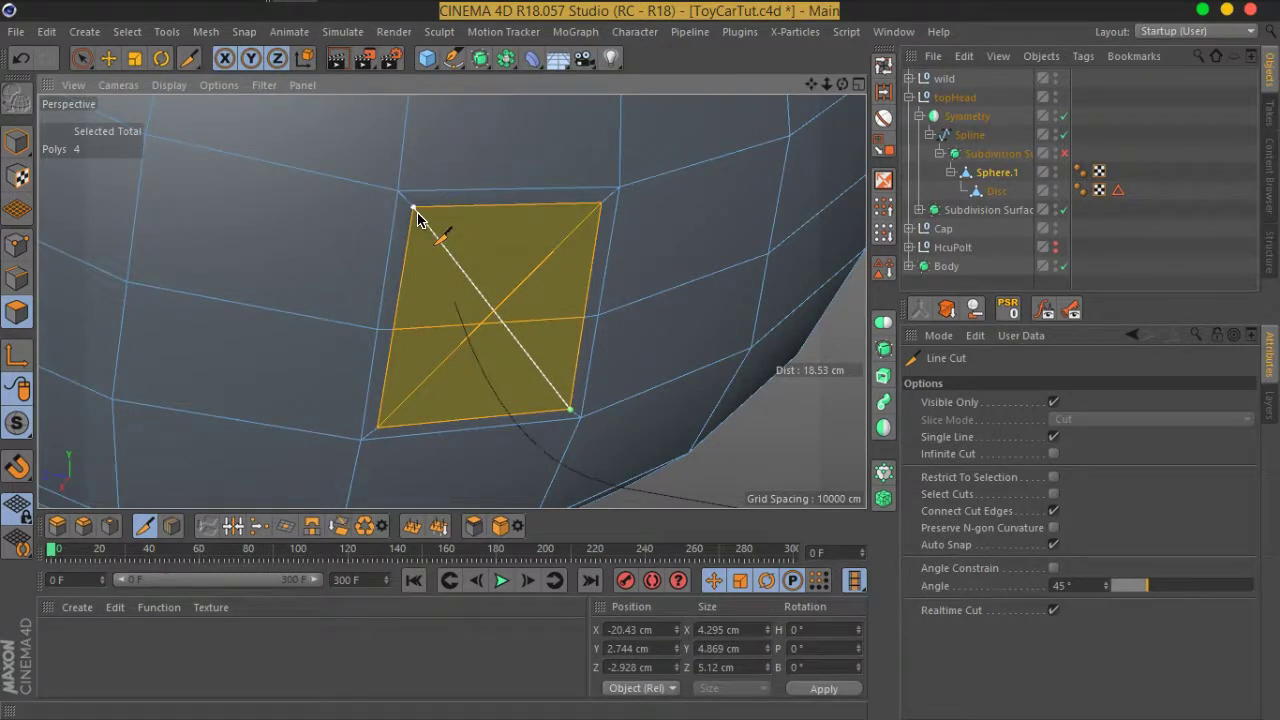
{"action": "left_click_drag", "start_coordinate": [418, 222], "coordinate": [481, 333]}
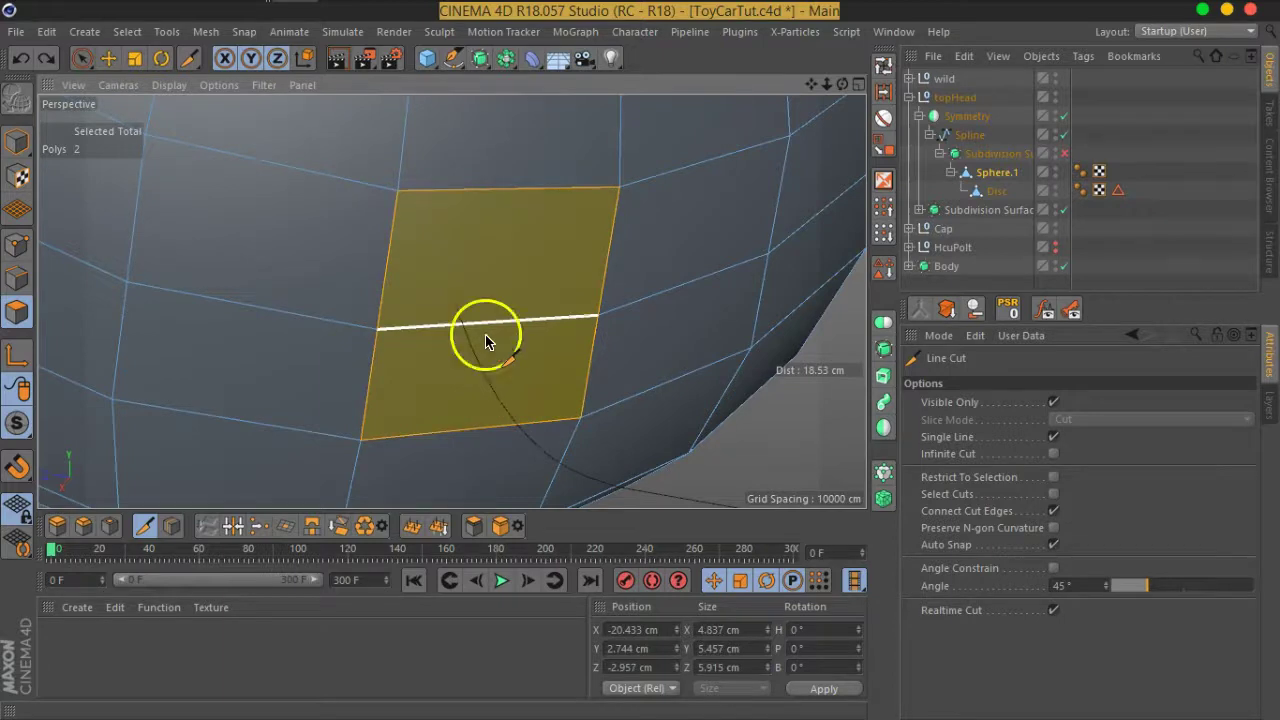
Bevel the vertex where the wire meets the head into a small eight-sided patch.
{"action": "left_click", "coordinate": [16, 244]}
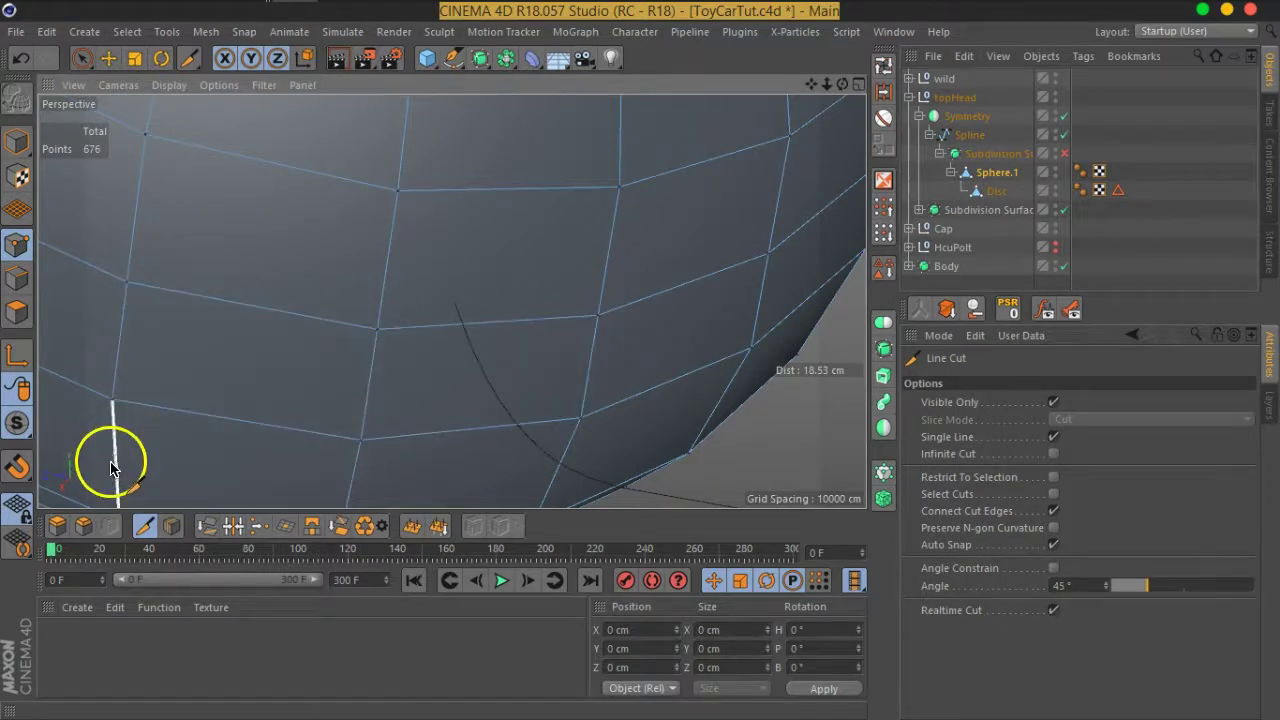
{"action": "left_click", "coordinate": [84, 60]}
{"action": "left_click", "coordinate": [377, 331]}
{"action": "right_click", "coordinate": [378, 335]}
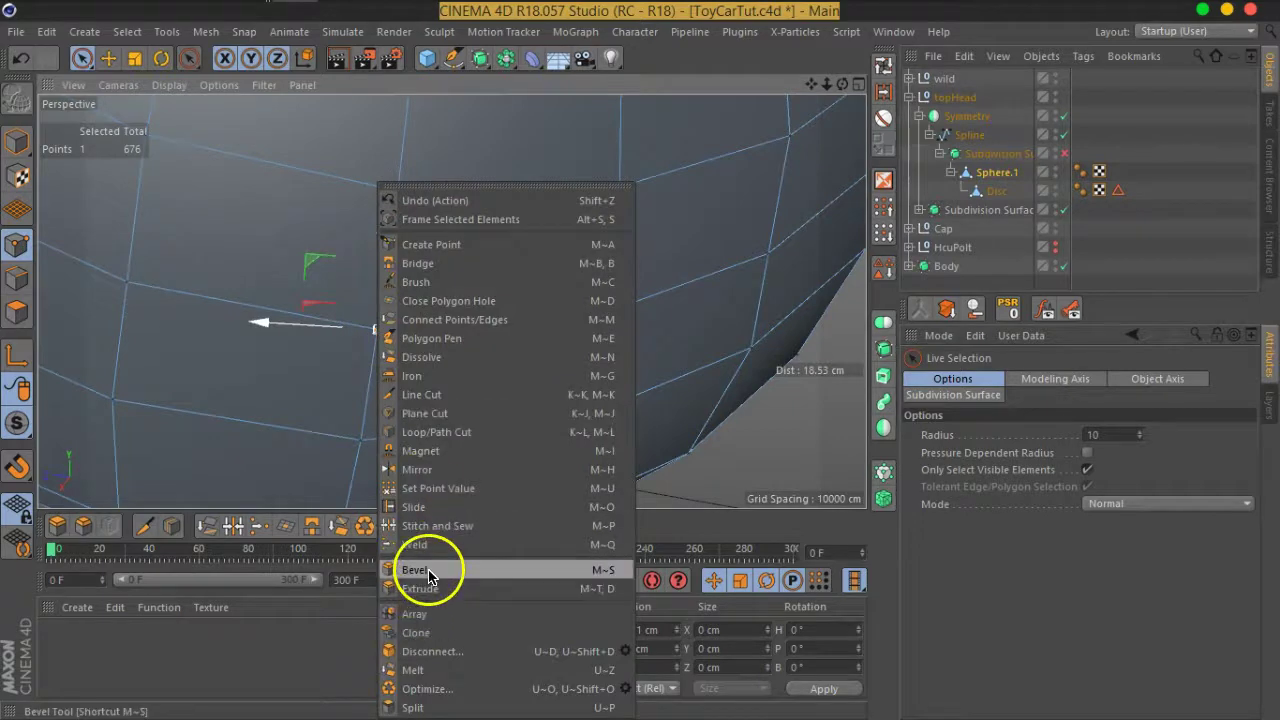
{"action": "left_click", "coordinate": [430, 570]}
{"action": "left_click_drag", "start_coordinate": [383, 335], "coordinate": [484, 240]}
{"action": "left_click", "coordinate": [471, 343]}
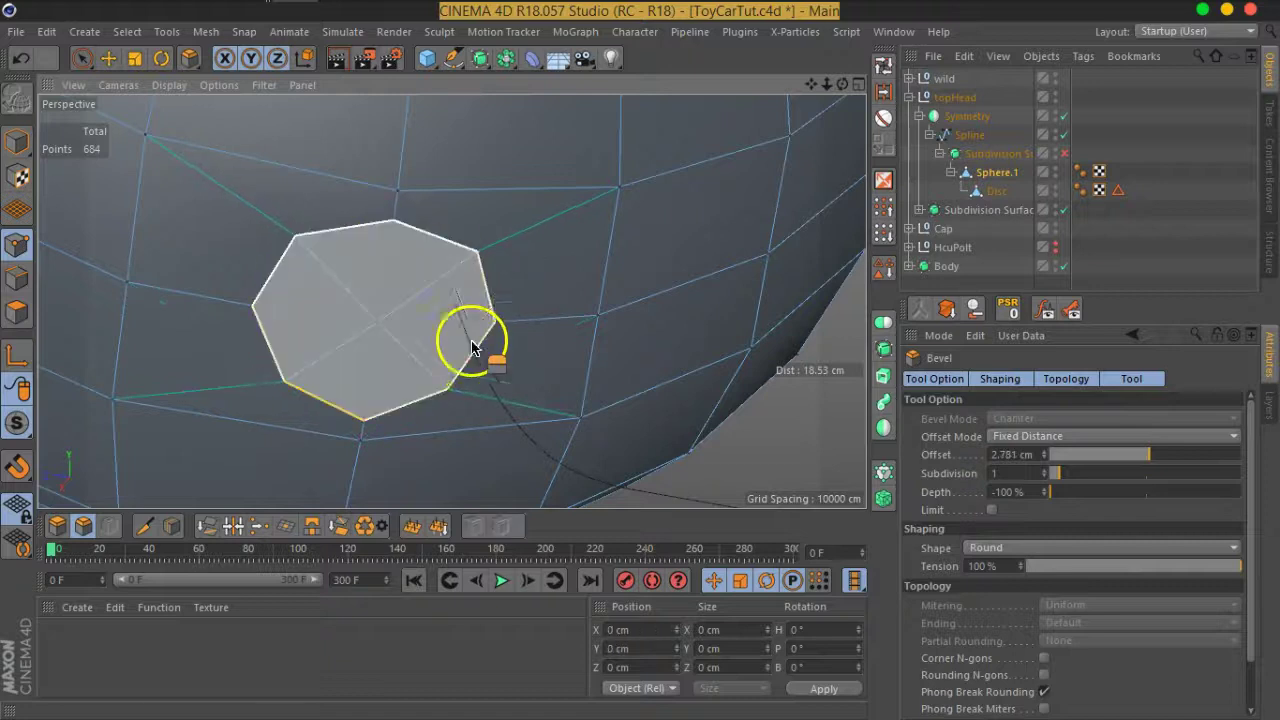
{"action": "mouse_move", "coordinate": [351, 363]}
{"action": "left_mouse_down", "text": "alt"}
{"action": "mouse_move", "coordinate": [476, 375]}
{"action": "mouse_move", "coordinate": [586, 366]}
{"action": "mouse_move", "coordinate": [394, 346]}
{"action": "mouse_move", "coordinate": [523, 363]}
{"action": "left_mouse_up", "text": "alt"}
{"action": "left_click_drag", "start_coordinate": [405, 388], "coordinate": [396, 341]}
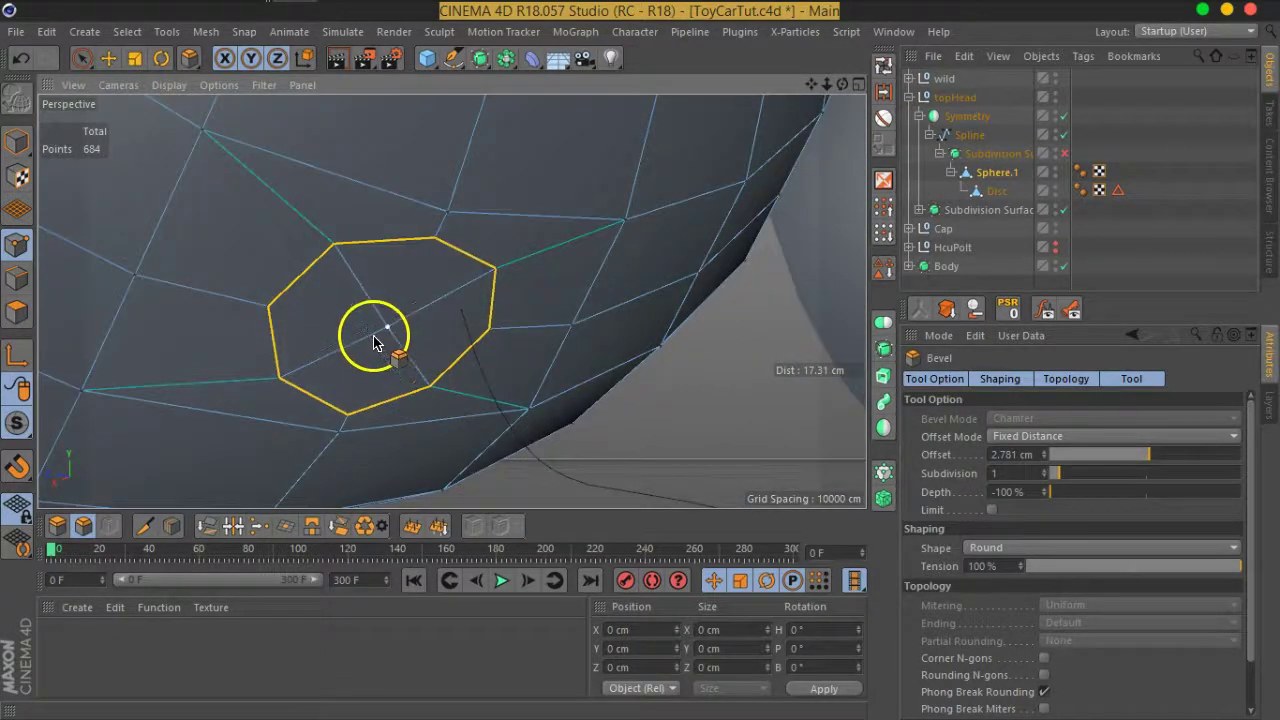
{"action": "left_click", "coordinate": [86, 62]}
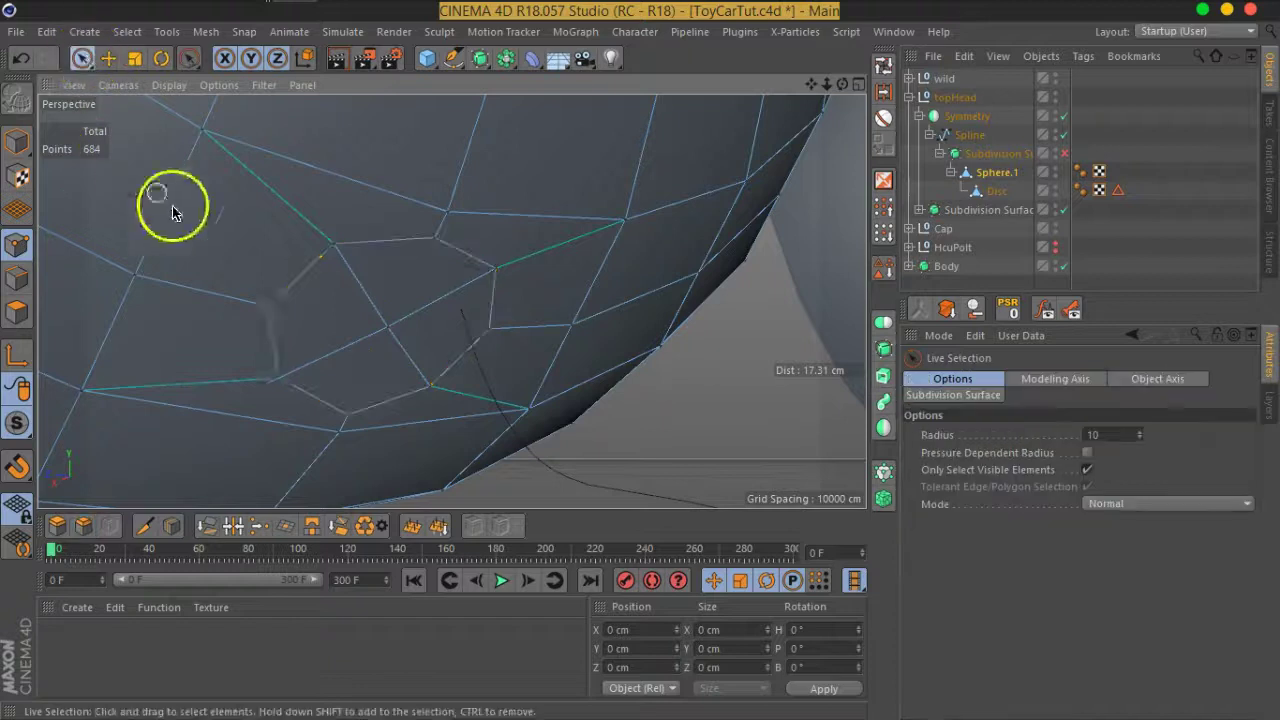
Remove the N-gons around the bevel and delete the leftover centre point.
{"action": "left_click", "coordinate": [166, 32]}
{"action": "mouse_move", "coordinate": [205, 32]}
{"action": "left_click", "coordinate": [360, 211]}
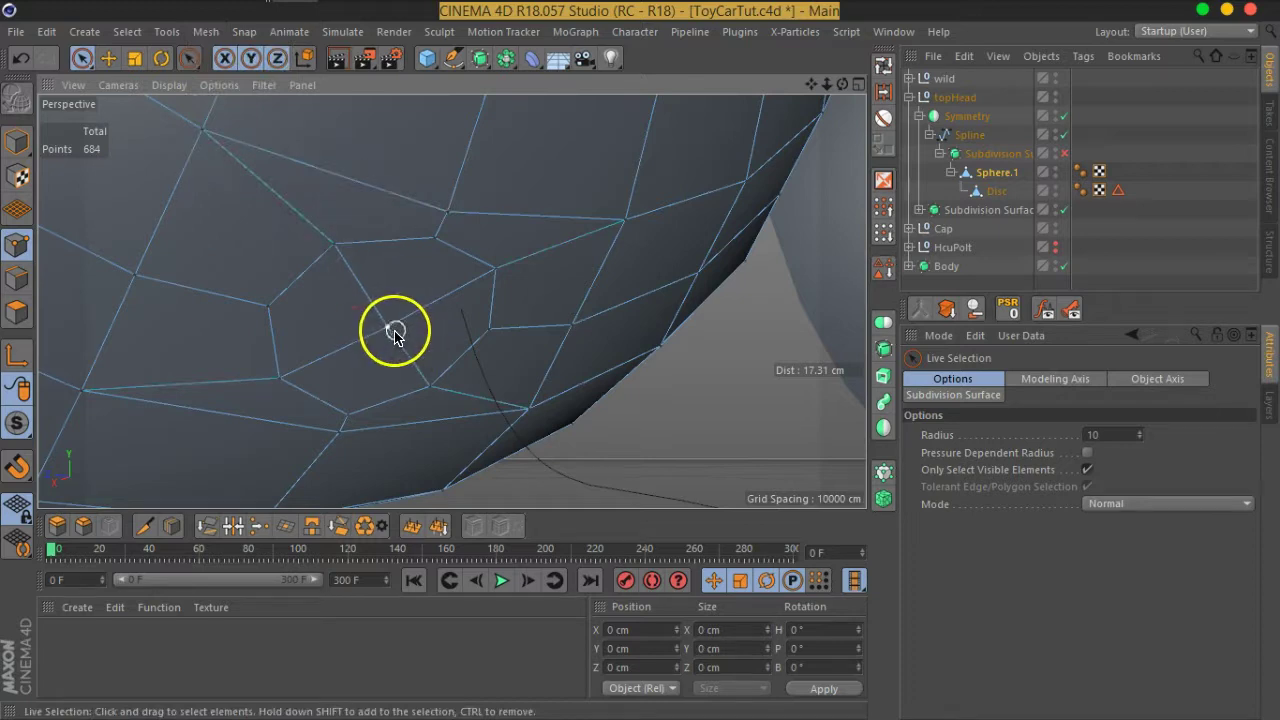
{"action": "left_click", "coordinate": [389, 328]}
{"action": "key", "text": "Delete"}
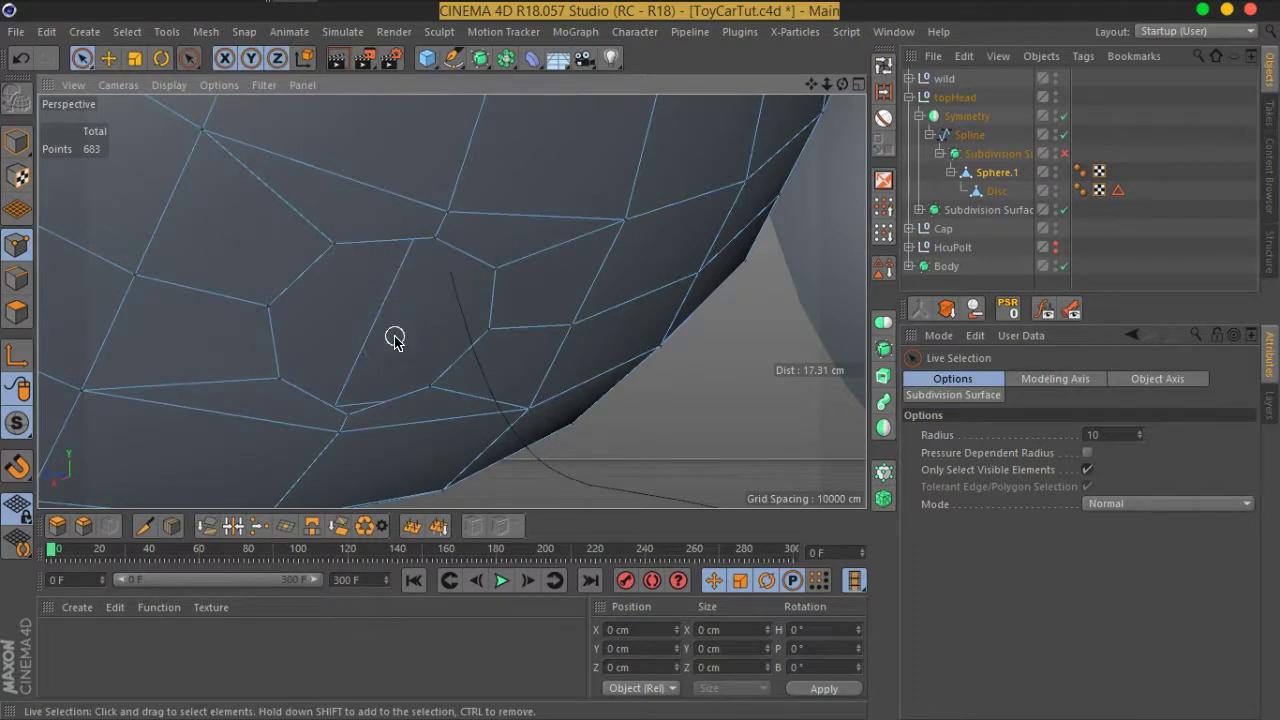
{"action": "mouse_move", "coordinate": [355, 345]}
{"action": "left_mouse_down", "text": "alt"}
{"action": "mouse_move", "coordinate": [560, 306]}
{"action": "mouse_move", "coordinate": [608, 263]}
{"action": "mouse_move", "coordinate": [485, 260]}
{"action": "mouse_move", "coordinate": [366, 326]}
{"action": "mouse_move", "coordinate": [351, 400]}
{"action": "mouse_move", "coordinate": [294, 386]}
{"action": "mouse_move", "coordinate": [400, 326]}
{"action": "mouse_move", "coordinate": [271, 309]}
{"action": "left_mouse_up", "text": "alt"}
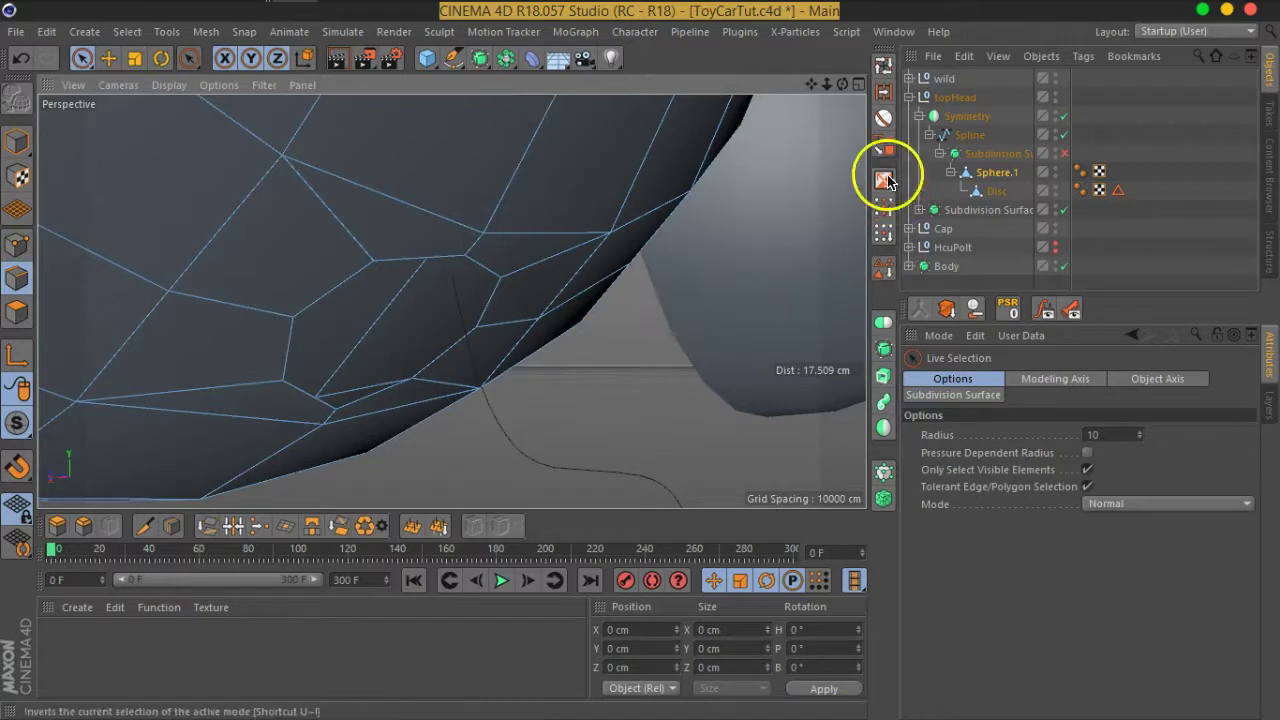
Select the eight-edge boundary loop around the opening with Loop Selection.
{"action": "left_click", "coordinate": [886, 150]}
{"action": "left_click", "coordinate": [1046, 419]}
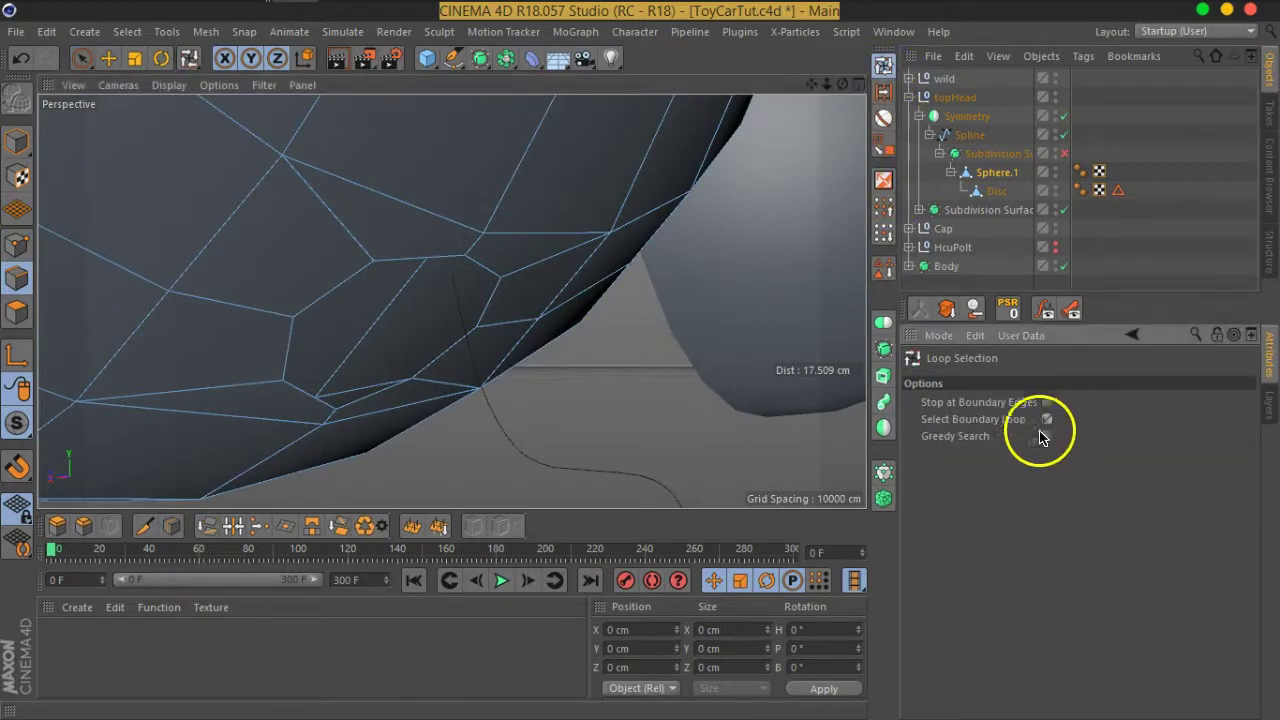
{"action": "left_click", "coordinate": [481, 318]}
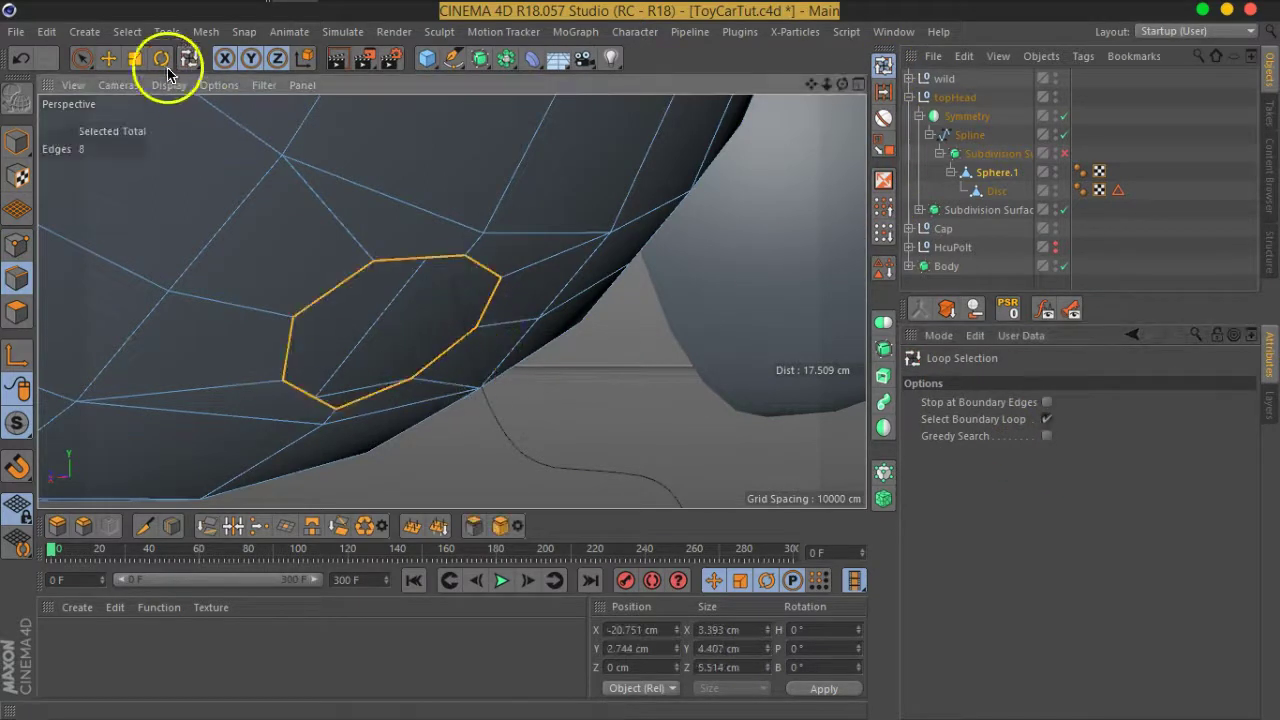
{"action": "left_click", "coordinate": [134, 57]}
{"action": "mouse_move", "coordinate": [510, 310]}
{"action": "left_mouse_down", "text": "alt"}
{"action": "mouse_move", "coordinate": [386, 268]}
{"action": "mouse_move", "coordinate": [388, 296]}
{"action": "left_mouse_up", "text": "alt"}
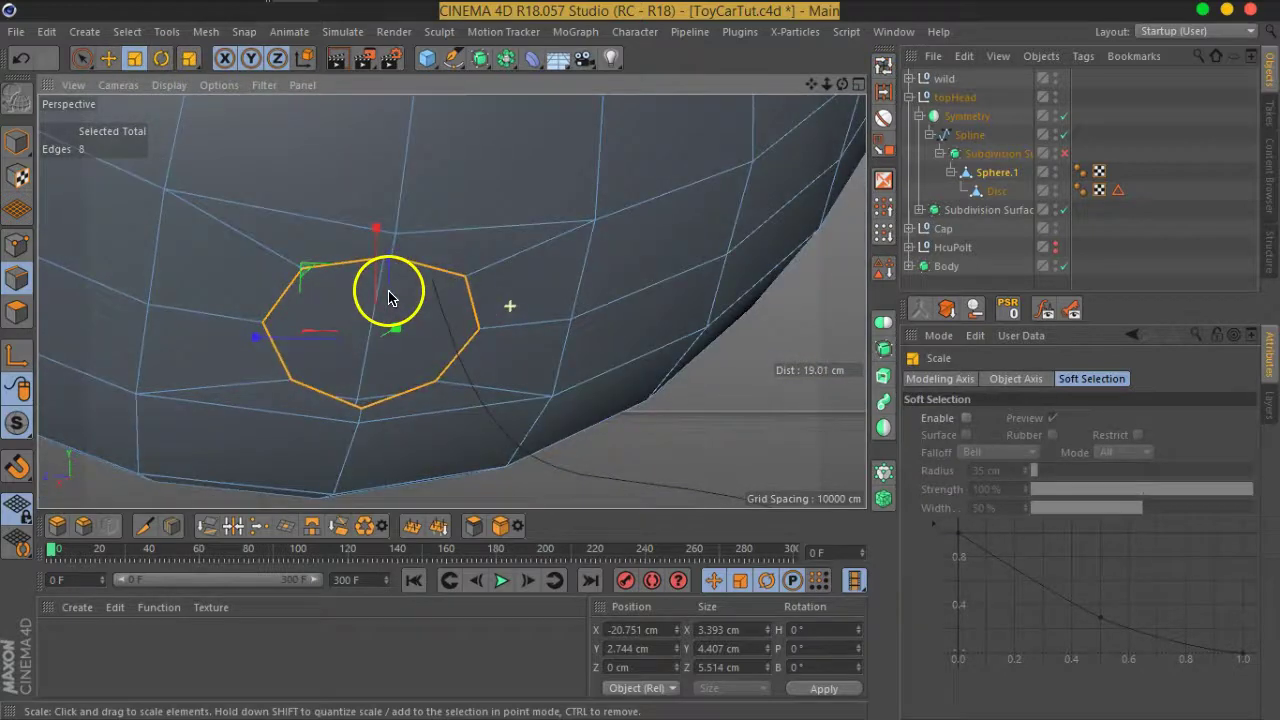
Rectangle-select the wire Spline's end point and lower it about 3.45 cm into the ring's centre.
{"action": "left_click", "coordinate": [968, 134]}
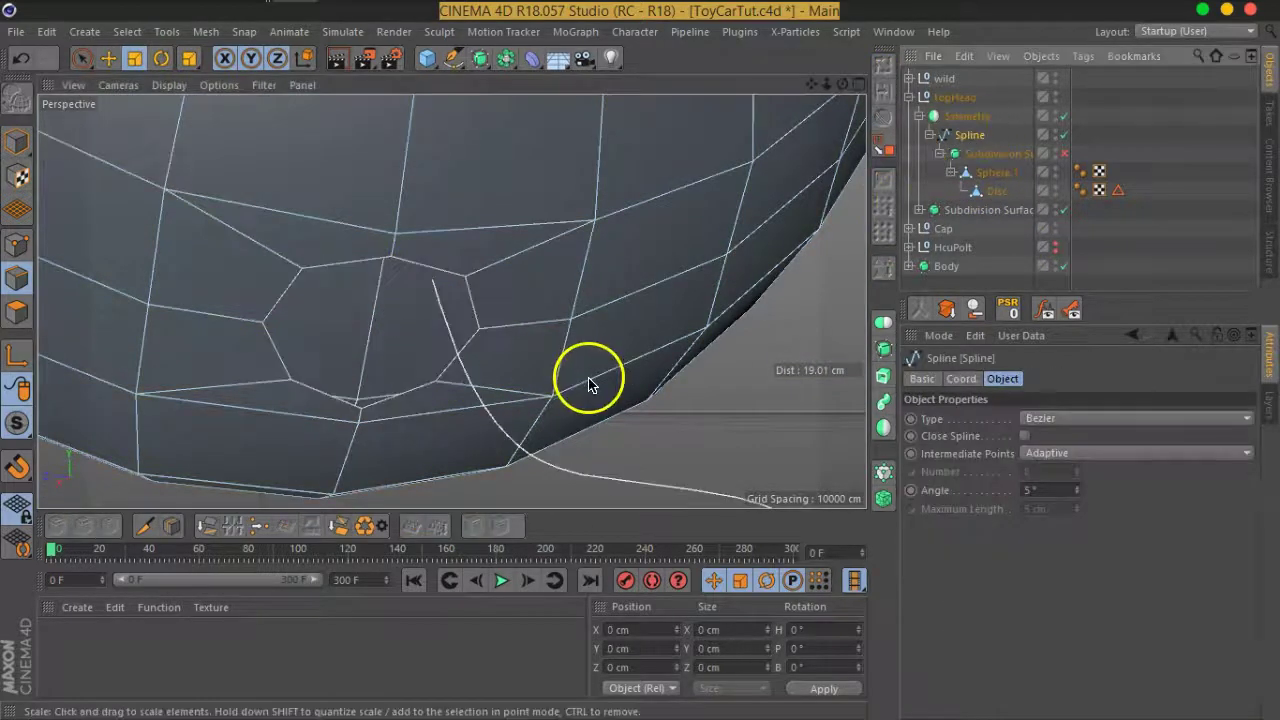
{"action": "left_click", "coordinate": [16, 245]}
{"action": "scroll", "coordinate": [280, 268], "scroll_direction": "down", "scroll_amount": 3}
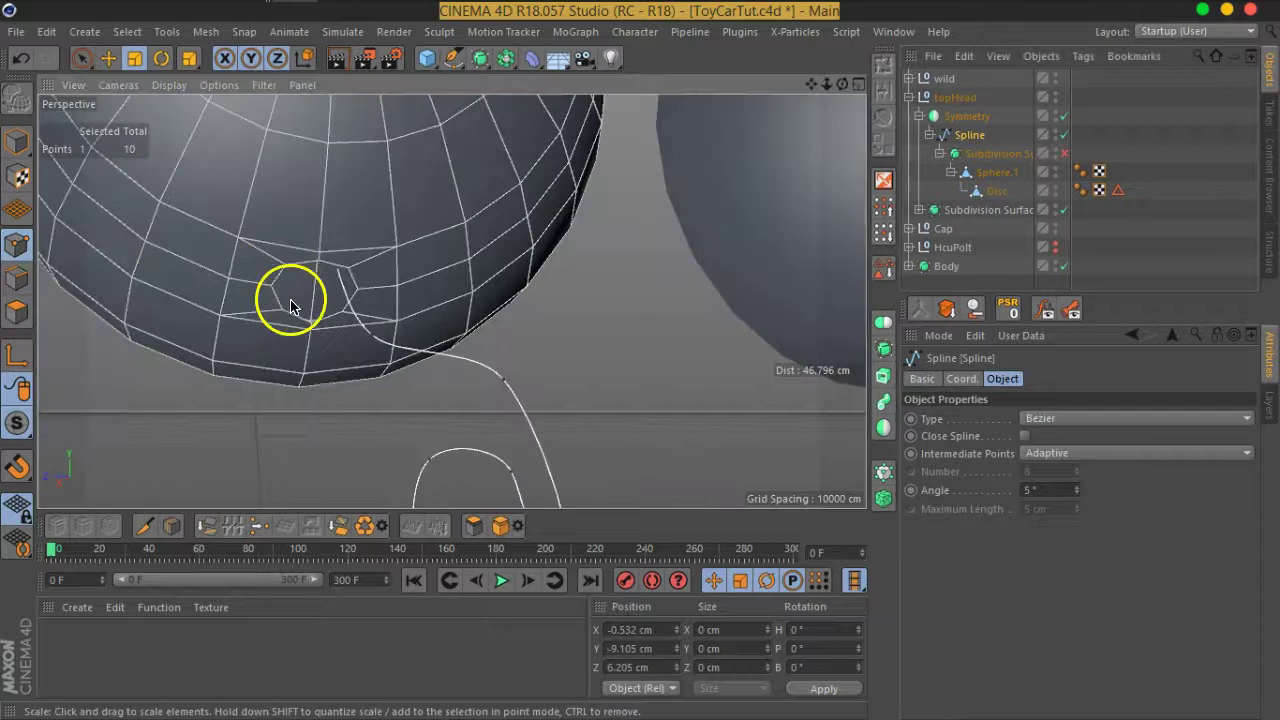
{"action": "left_click", "coordinate": [82, 57]}
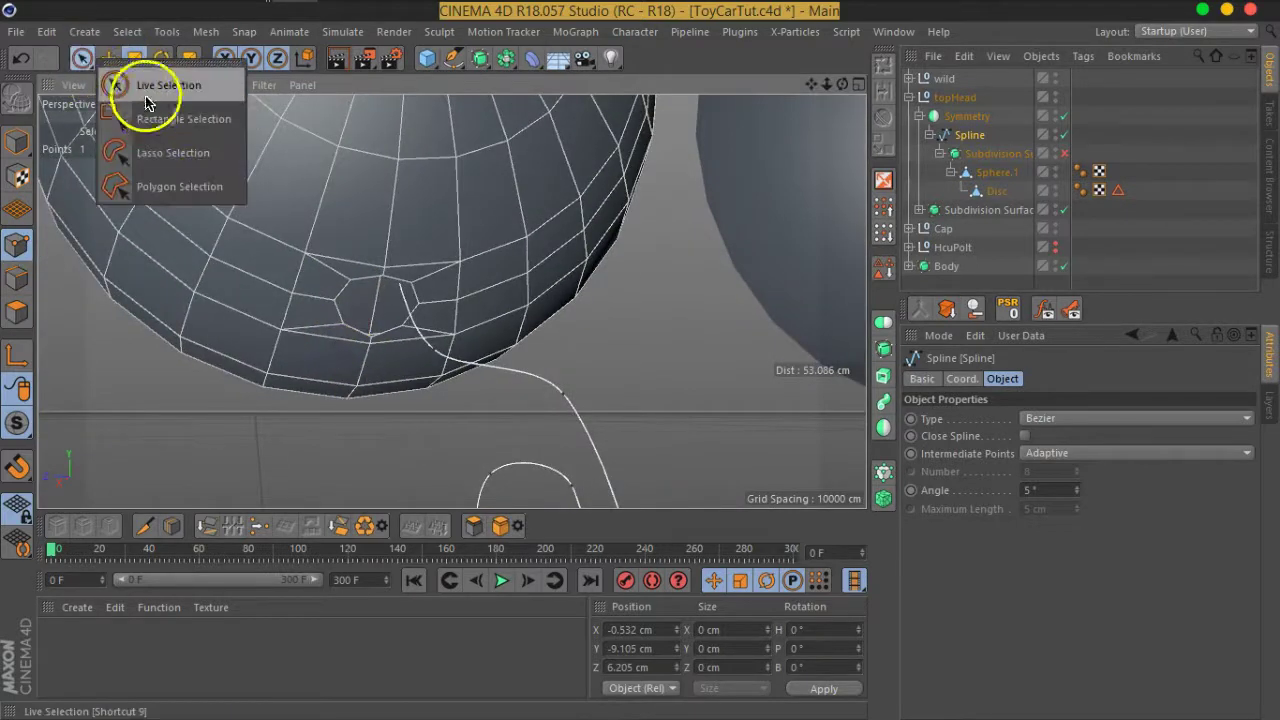
{"action": "left_click", "coordinate": [155, 121]}
{"action": "left_click_drag", "start_coordinate": [507, 183], "coordinate": [271, 303]}
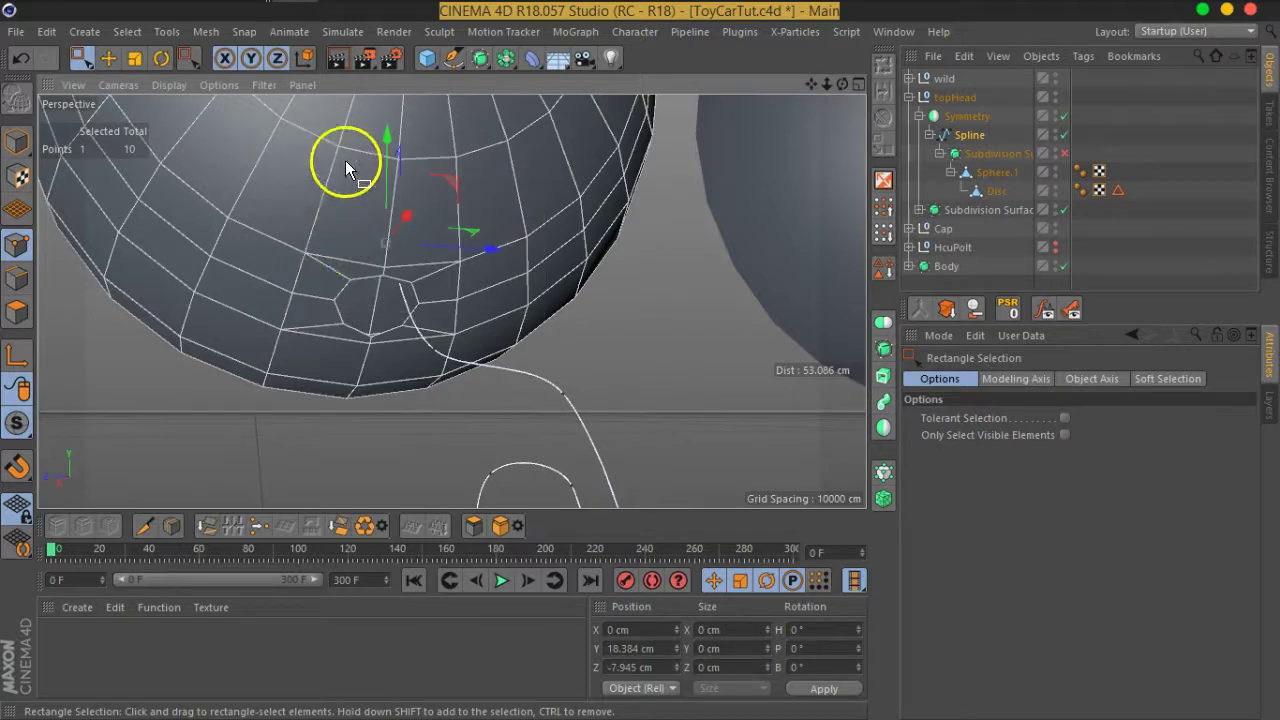
{"action": "mouse_move", "coordinate": [391, 157]}
{"action": "left_mouse_down"}
{"action": "mouse_move", "coordinate": [391, 320]}
{"action": "mouse_move", "coordinate": [305, 347]}
{"action": "left_mouse_up"}
{"action": "scroll", "coordinate": [351, 300], "scroll_direction": "up", "scroll_amount": 2}
{"action": "scroll", "coordinate": [337, 379], "scroll_direction": "up", "scroll_amount": 3}
{"action": "scroll", "coordinate": [376, 349], "scroll_direction": "up", "scroll_amount": 1}
{"action": "scroll", "coordinate": [476, 314], "scroll_direction": "up", "scroll_amount": 2}
{"action": "scroll", "coordinate": [466, 316], "scroll_direction": "down", "scroll_amount": 1}
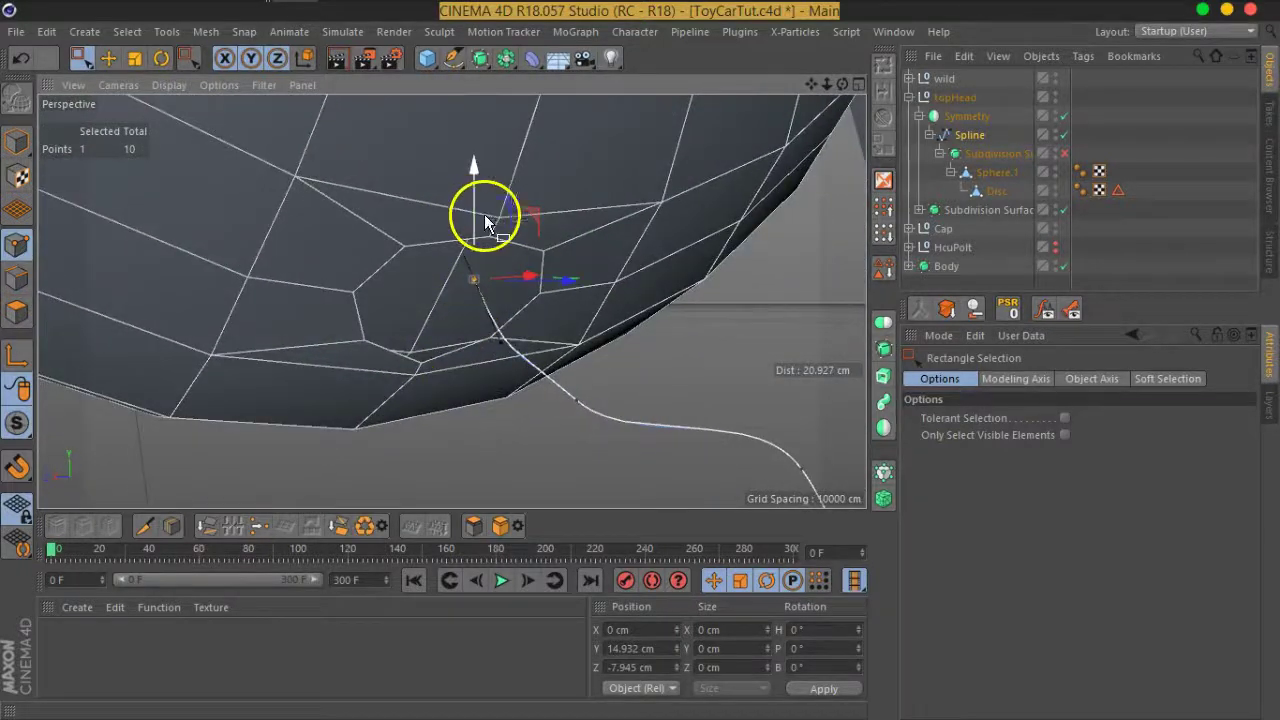
{"action": "mouse_move", "coordinate": [600, 294]}
{"action": "left_mouse_down", "text": "alt"}
{"action": "mouse_move", "coordinate": [502, 320]}
{"action": "mouse_move", "coordinate": [514, 337]}
{"action": "mouse_move", "coordinate": [508, 214]}
{"action": "left_mouse_up", "text": "alt"}
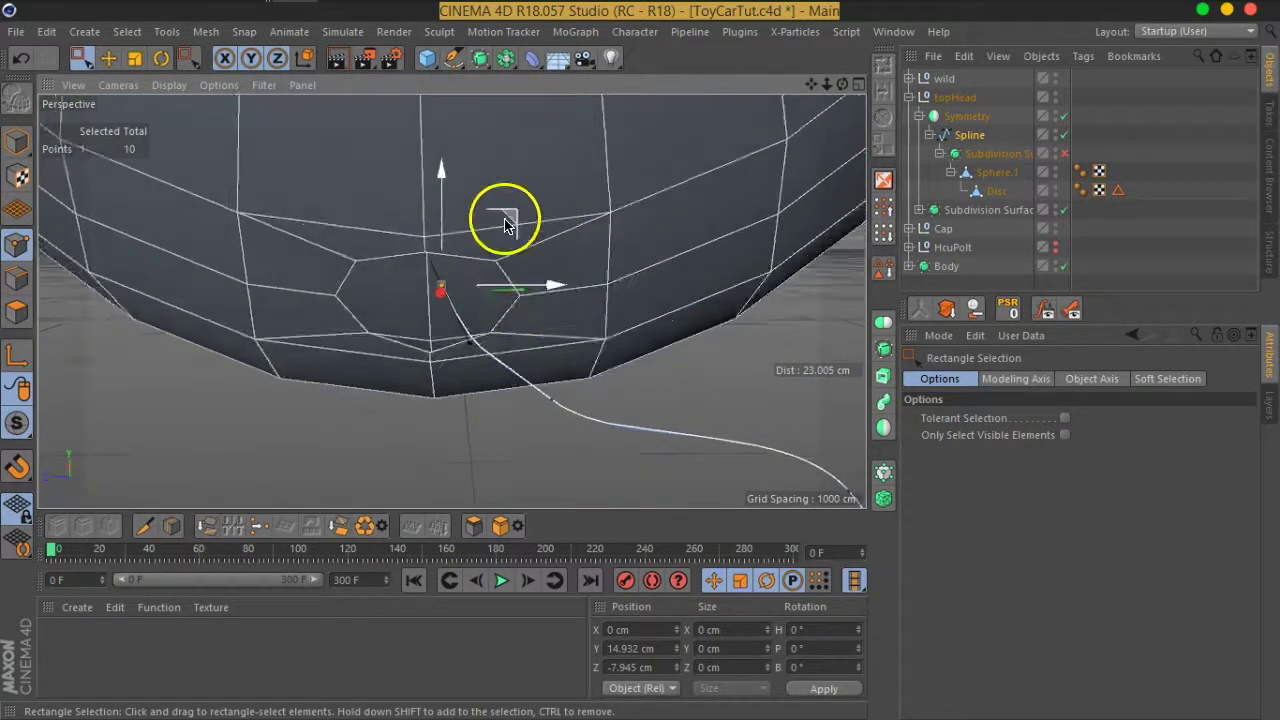
Select Sphere.1 in Edges mode with its eight-edge ring still selected.
{"action": "left_click", "coordinate": [997, 190]}
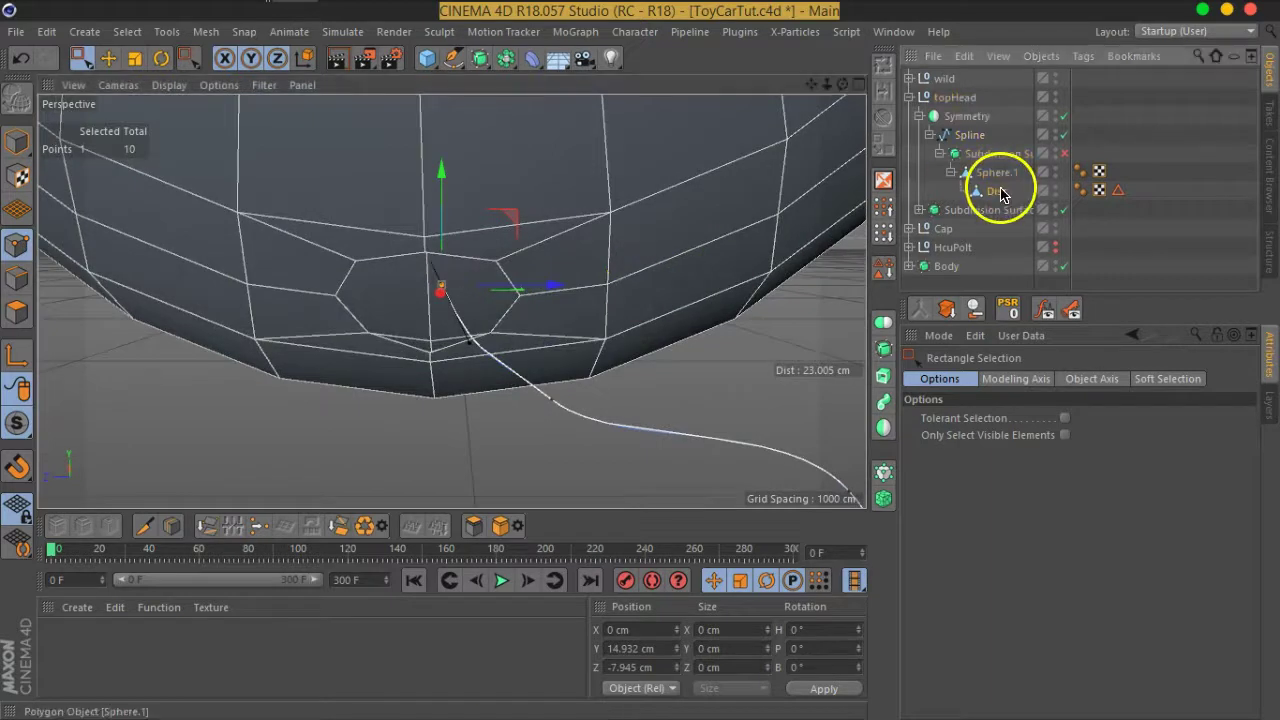
{"action": "left_click", "coordinate": [997, 172]}
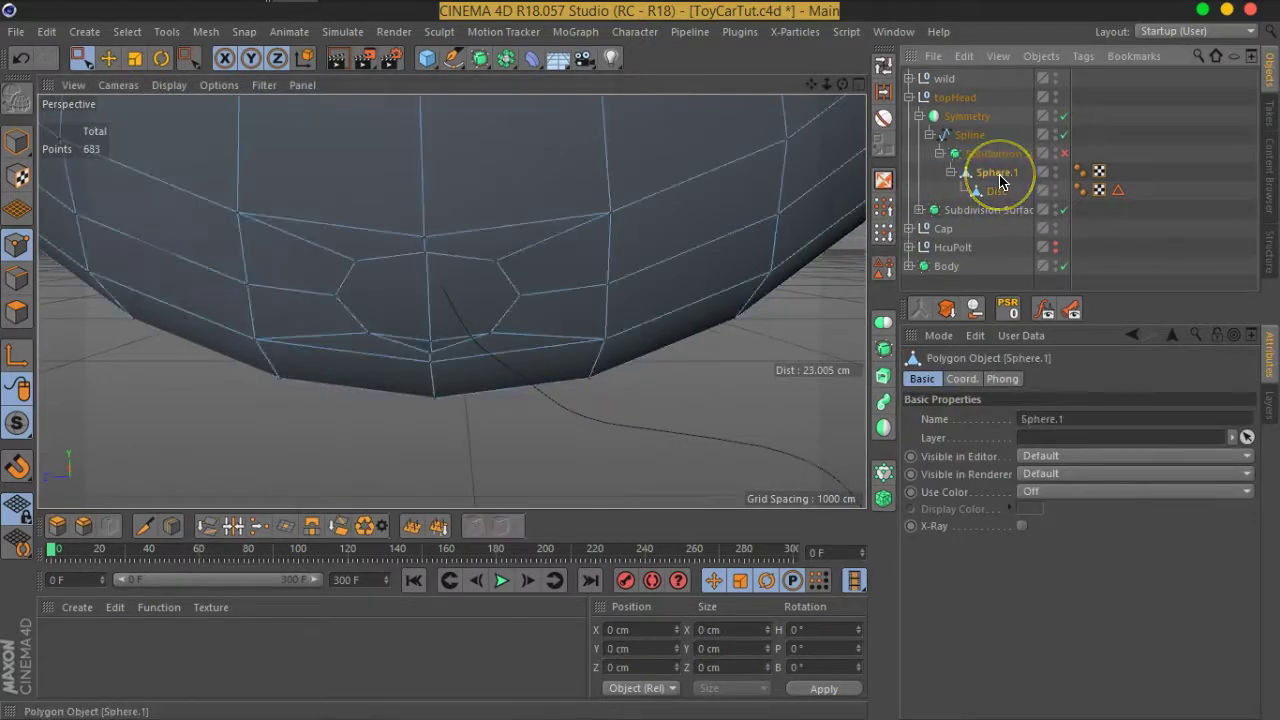
{"action": "left_click", "coordinate": [17, 277]}
{"action": "mouse_move", "coordinate": [319, 362]}
{"action": "left_mouse_down", "text": "alt"}
{"action": "mouse_move", "coordinate": [475, 340]}
{"action": "mouse_move", "coordinate": [500, 275]}
{"action": "left_mouse_up", "text": "alt"}
{"action": "scroll", "coordinate": [500, 275], "scroll_direction": "up", "scroll_amount": 3}
{"action": "mouse_move", "coordinate": [501, 330]}
{"action": "left_mouse_down", "text": "alt"}
{"action": "mouse_move", "coordinate": [414, 329]}
{"action": "mouse_move", "coordinate": [543, 286]}
{"action": "mouse_move", "coordinate": [532, 268]}
{"action": "mouse_move", "coordinate": [509, 293]}
{"action": "left_mouse_up", "text": "alt"}
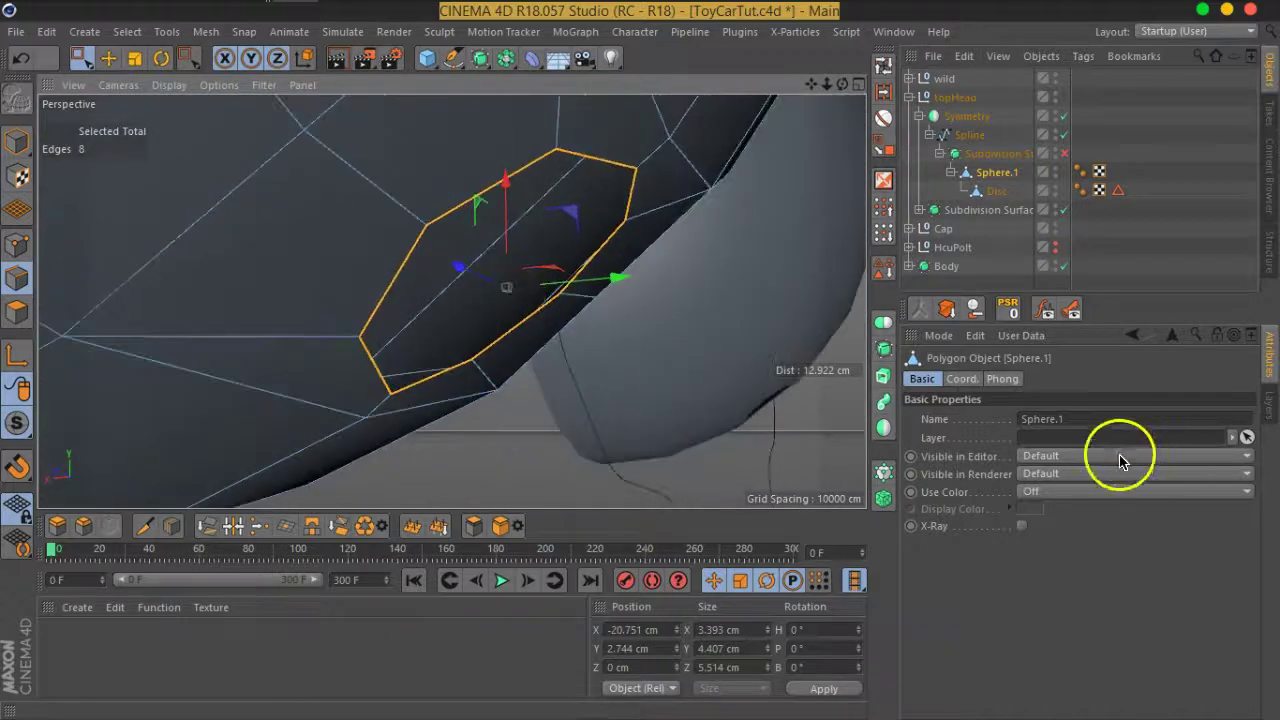
Set the modelling axis orientation to Normal in the Live Selection settings.
{"action": "left_click", "coordinate": [80, 60]}
{"action": "left_click_drag", "start_coordinate": [86, 72], "coordinate": [149, 120]}
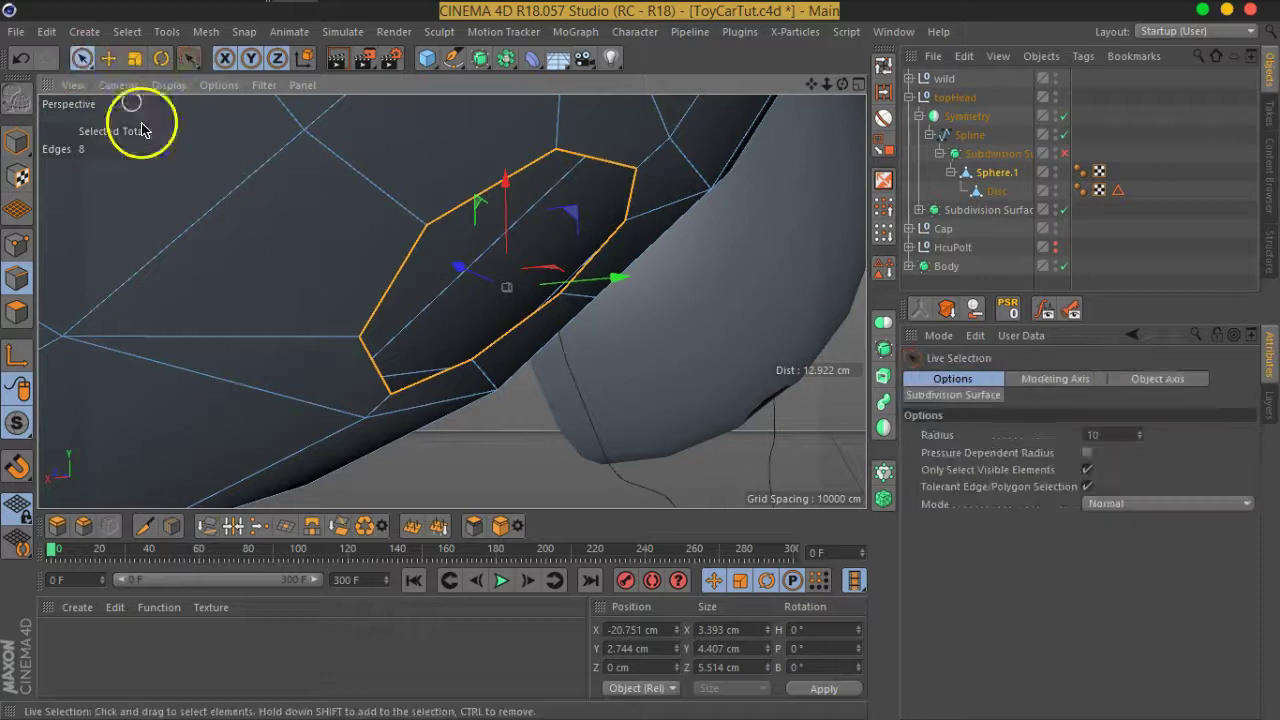
{"action": "left_click", "coordinate": [1143, 505]}
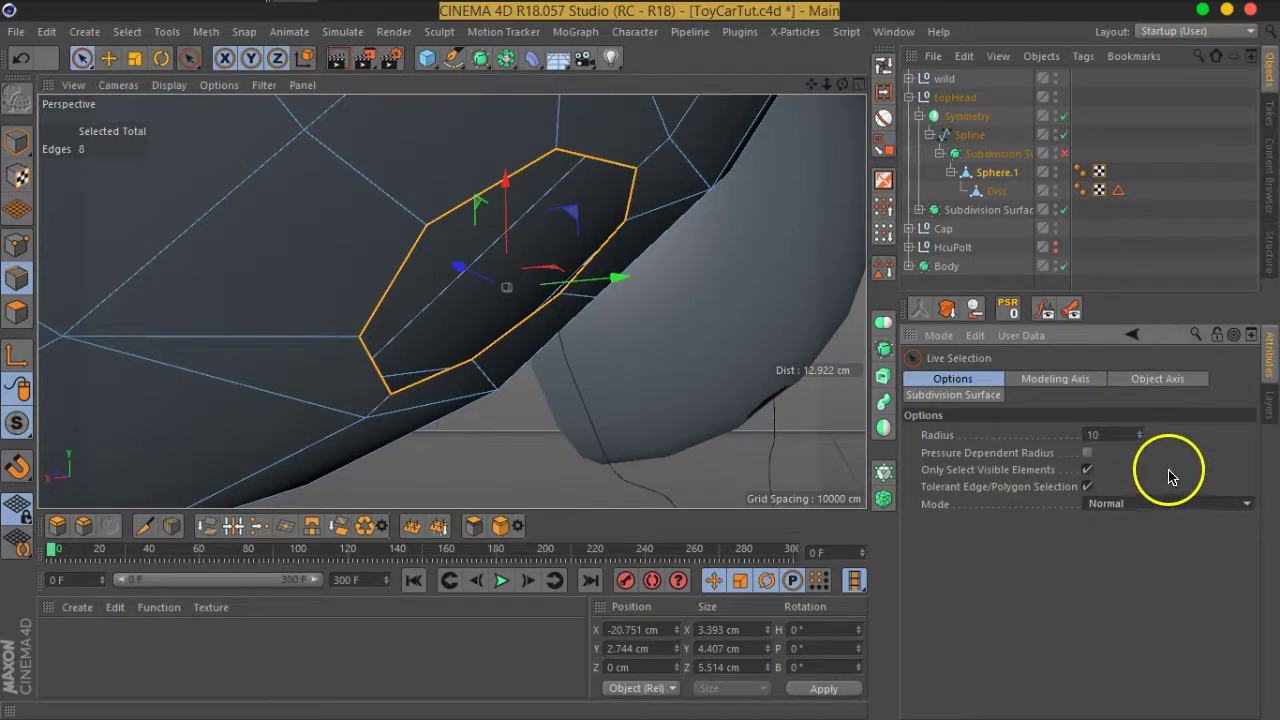
{"action": "left_click", "coordinate": [1058, 378]}
{"action": "left_click", "coordinate": [1195, 434]}
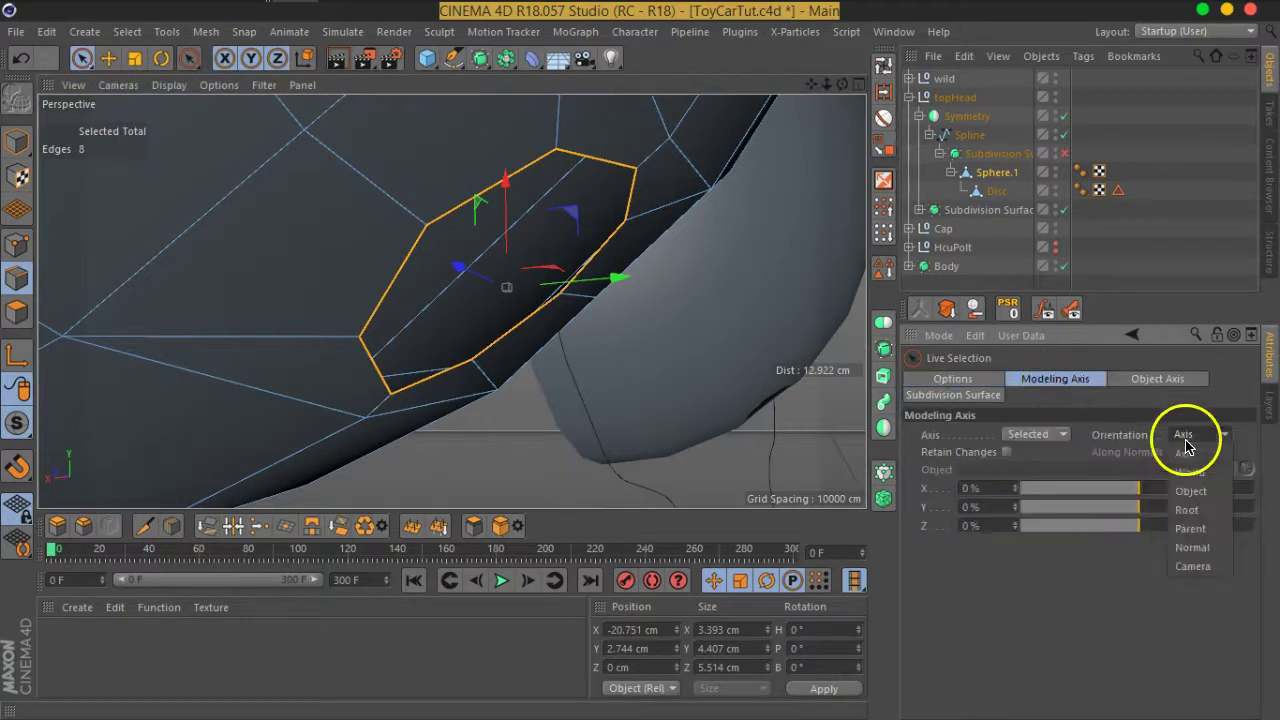
{"action": "left_click", "coordinate": [1191, 547]}
{"action": "left_click", "coordinate": [134, 57]}
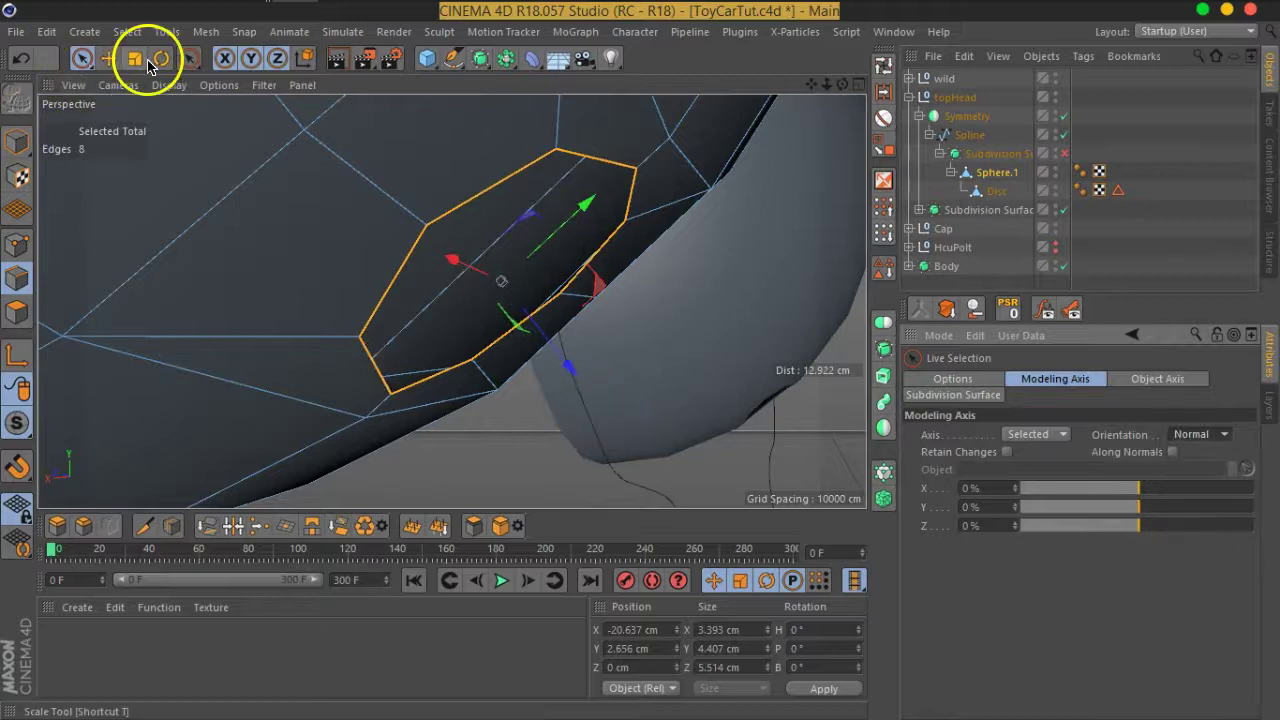
{"action": "left_click_drag", "start_coordinate": [429, 351], "coordinate": [412, 390], "text": "alt"}
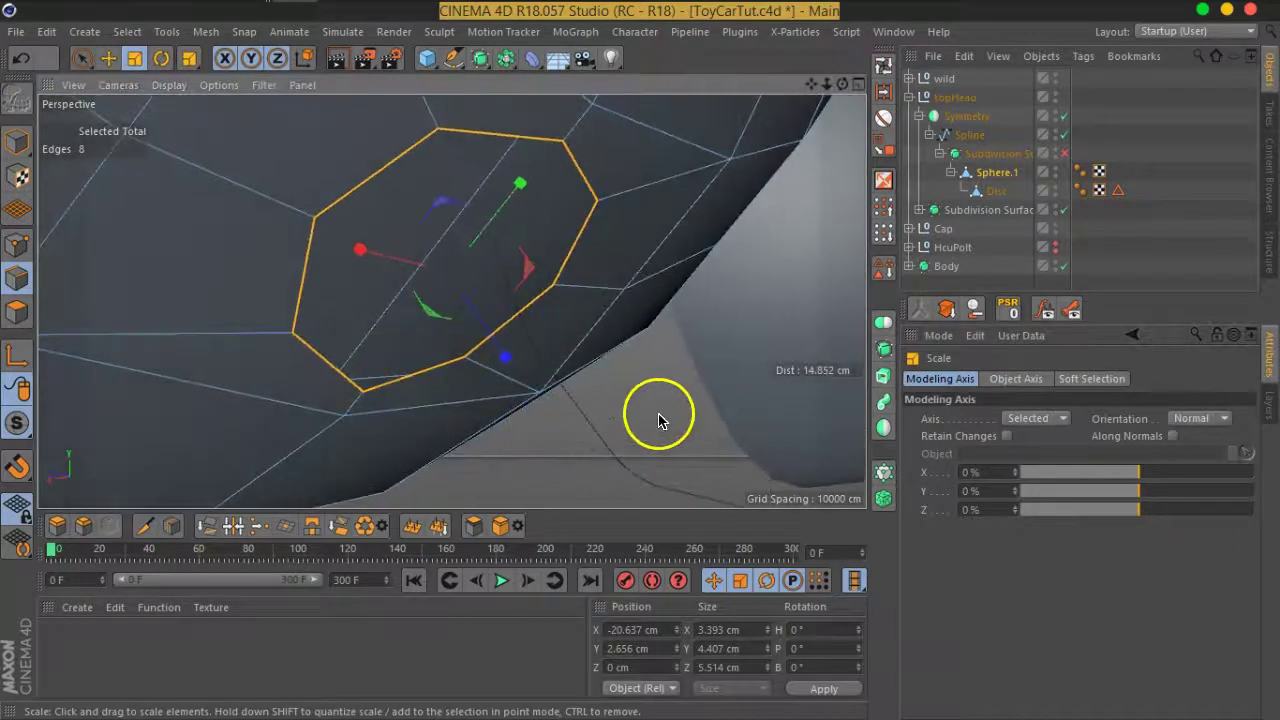
Scale the eight-edge ring smaller and nudge it into place with Move.
{"action": "left_click_drag", "start_coordinate": [651, 413], "coordinate": [597, 406]}
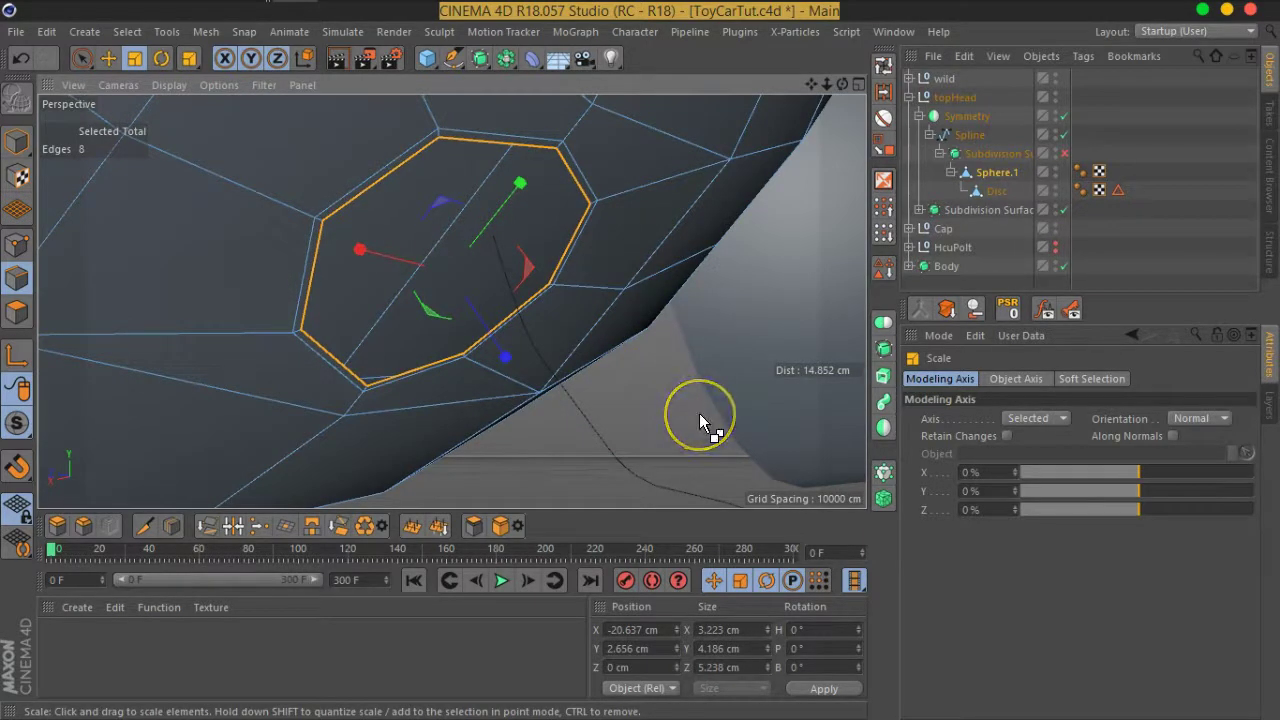
{"action": "left_click_drag", "start_coordinate": [699, 413], "coordinate": [182, 398]}
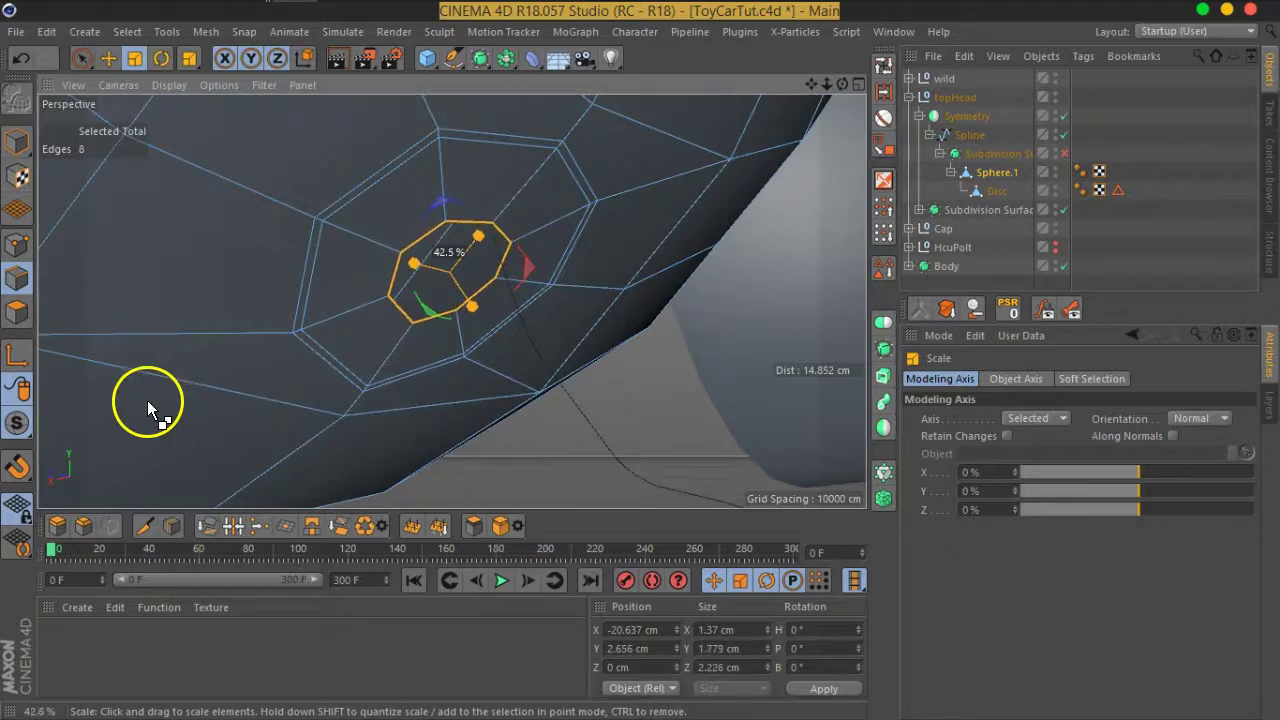
{"action": "left_click", "coordinate": [108, 58]}
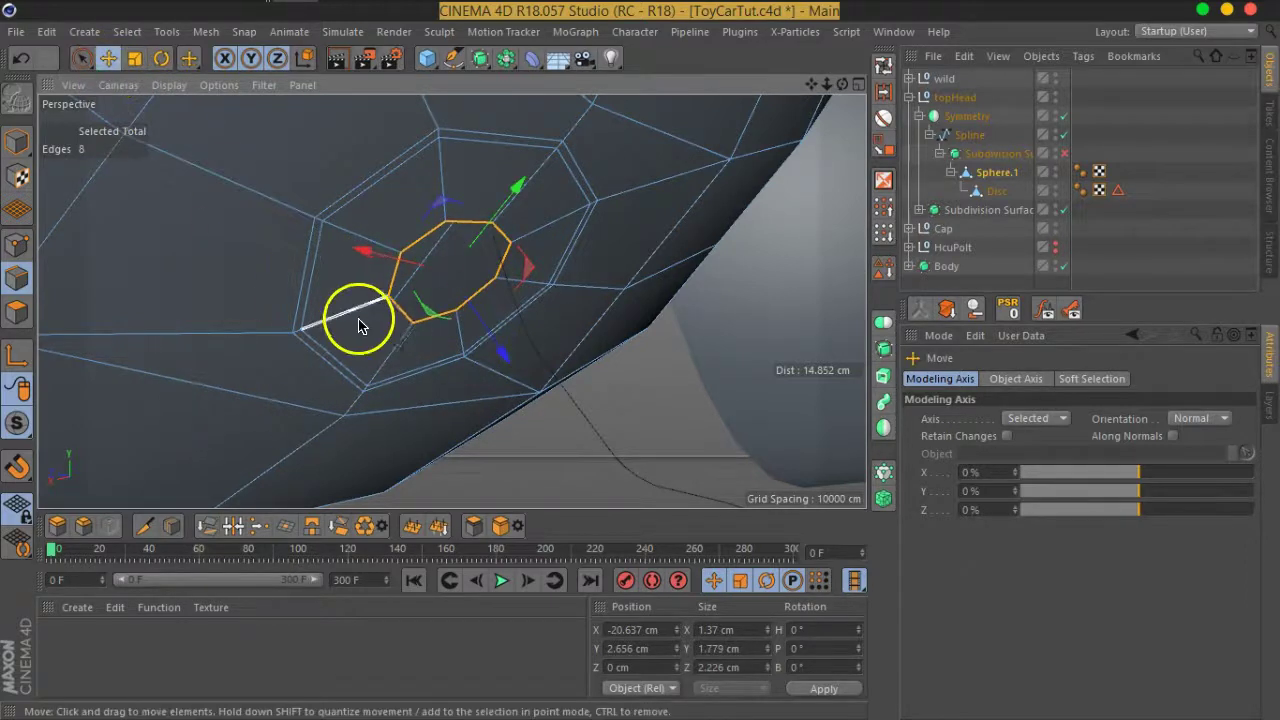
{"action": "scroll", "coordinate": [360, 325], "scroll_direction": "up", "scroll_amount": 2}
{"action": "scroll", "coordinate": [371, 314], "scroll_direction": "up", "scroll_amount": 2}
{"action": "scroll", "coordinate": [408, 286], "scroll_direction": "up", "scroll_amount": 1}
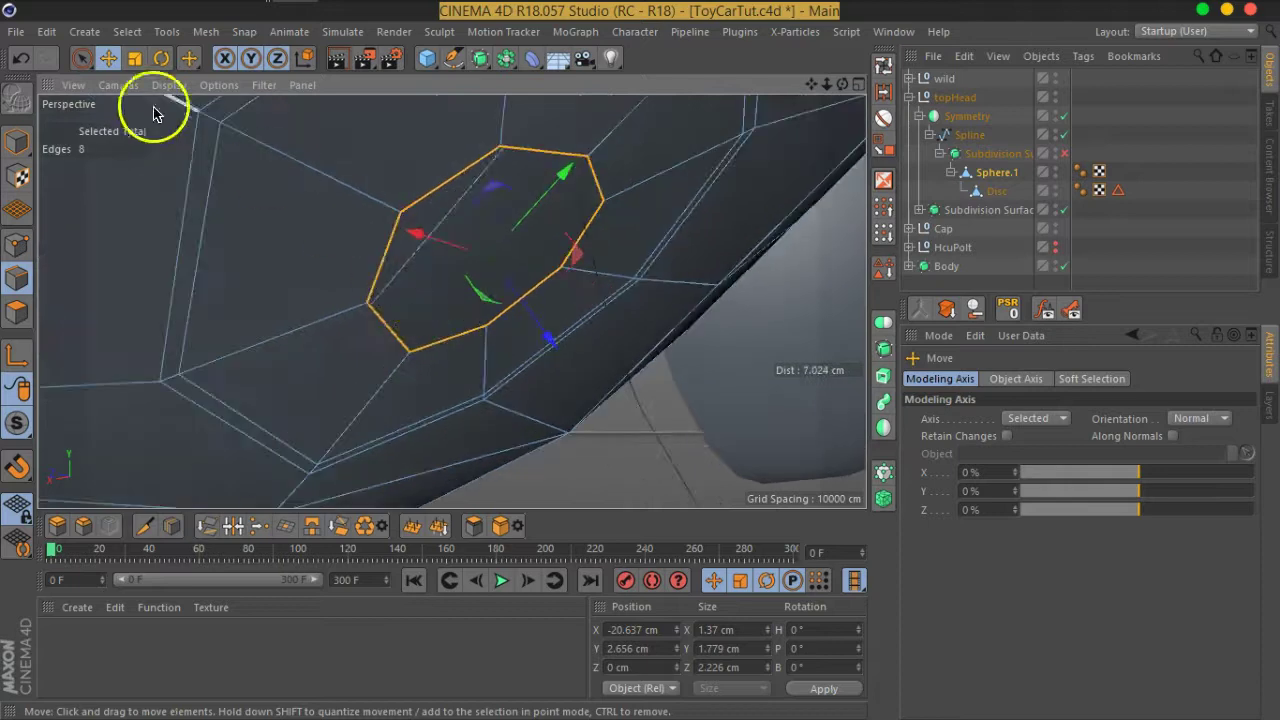
{"action": "left_click", "coordinate": [134, 58]}
{"action": "left_click_drag", "start_coordinate": [694, 346], "coordinate": [657, 342]}
{"action": "left_click", "coordinate": [106, 60]}
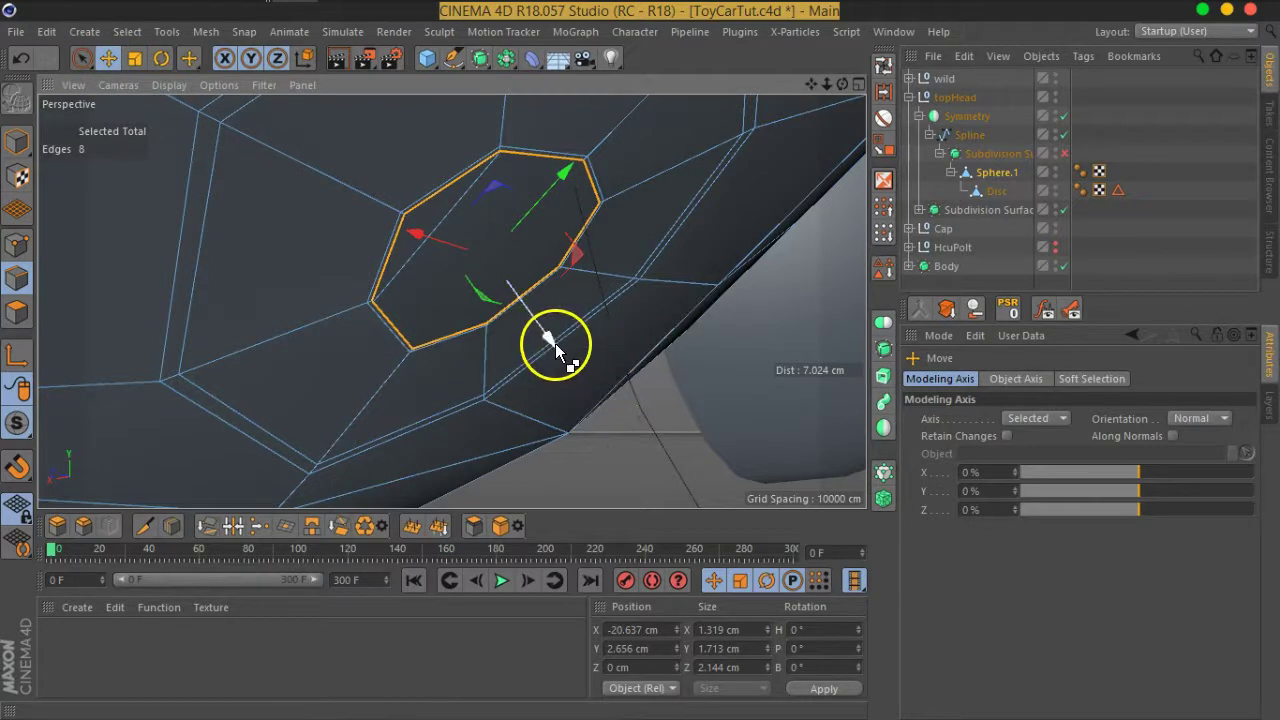
{"action": "left_click_drag", "start_coordinate": [555, 343], "coordinate": [612, 385]}
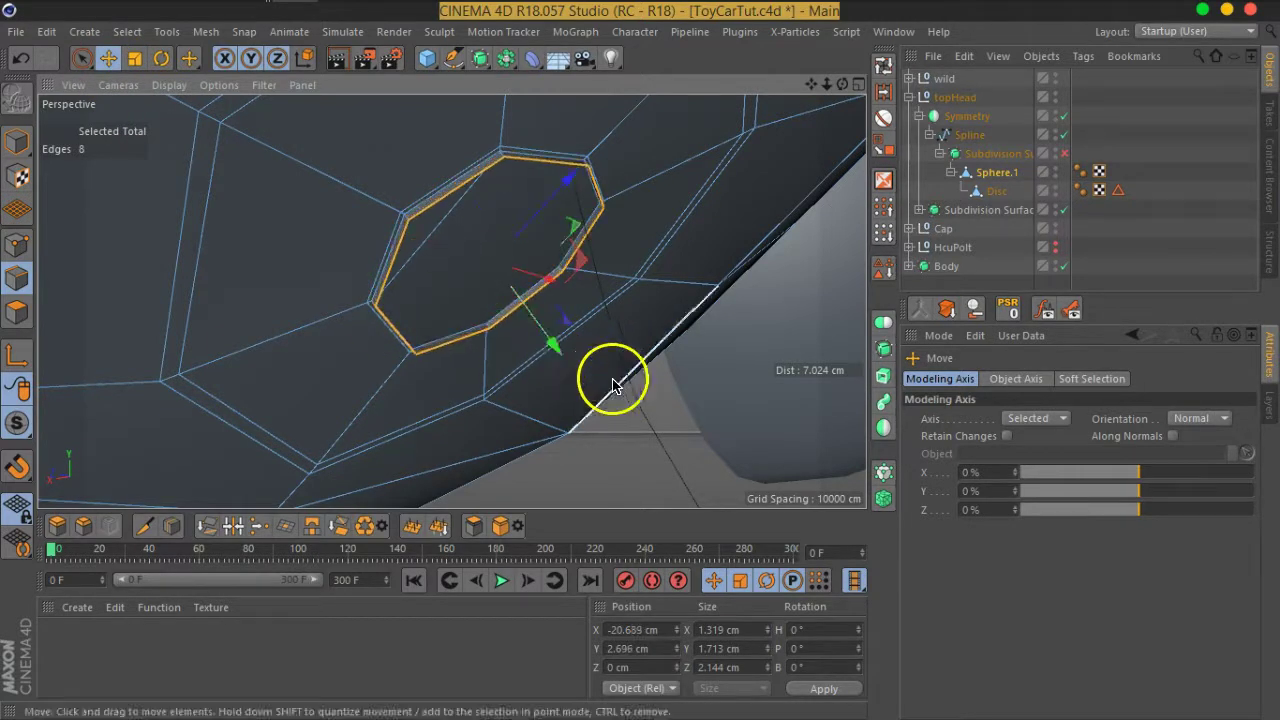
Ctrl-drag the ring to extrude a short octagonal sleeve along the surface normal.
{"action": "mouse_move", "coordinate": [329, 357]}
{"action": "left_mouse_down", "text": "alt"}
{"action": "mouse_move", "coordinate": [366, 366]}
{"action": "mouse_move", "coordinate": [357, 381]}
{"action": "left_mouse_up", "text": "alt"}
{"action": "mouse_move", "coordinate": [556, 353]}
{"action": "left_mouse_down", "text": "ctrl"}
{"action": "mouse_move", "coordinate": [587, 400]}
{"action": "mouse_move", "coordinate": [597, 320]}
{"action": "mouse_move", "coordinate": [466, 329]}
{"action": "mouse_move", "coordinate": [443, 243]}
{"action": "left_mouse_up", "text": "ctrl"}
{"action": "scroll", "coordinate": [674, 380], "scroll_direction": "up", "scroll_amount": 5}
{"action": "scroll", "coordinate": [704, 403], "scroll_direction": "down", "scroll_amount": 5}
{"action": "scroll", "coordinate": [443, 243], "scroll_direction": "up", "scroll_amount": 3}
{"action": "scroll", "coordinate": [457, 214], "scroll_direction": "up", "scroll_amount": 3}
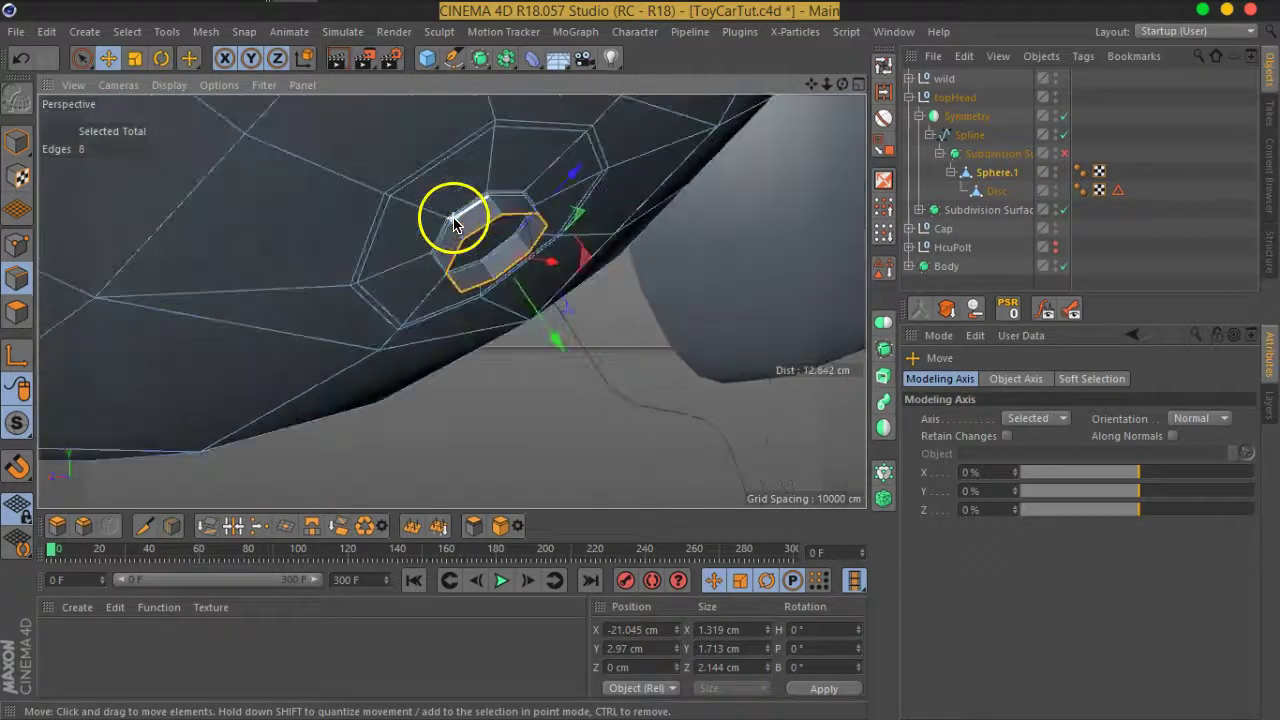
{"action": "scroll", "coordinate": [508, 271], "scroll_direction": "up", "scroll_amount": 2}
{"action": "scroll", "coordinate": [531, 277], "scroll_direction": "up", "scroll_amount": 2}
{"action": "mouse_move", "coordinate": [531, 277]}
{"action": "left_mouse_down", "text": "alt"}
{"action": "mouse_move", "coordinate": [523, 243]}
{"action": "mouse_move", "coordinate": [540, 220]}
{"action": "mouse_move", "coordinate": [429, 149]}
{"action": "mouse_move", "coordinate": [567, 258]}
{"action": "mouse_move", "coordinate": [551, 314]}
{"action": "mouse_move", "coordinate": [575, 357]}
{"action": "left_mouse_up", "text": "alt"}
{"action": "left_click", "coordinate": [134, 57]}
Shrink the socket's extruded edge ring to about 95%, then slightly more.
{"action": "left_click_drag", "start_coordinate": [625, 455], "coordinate": [580, 400]}
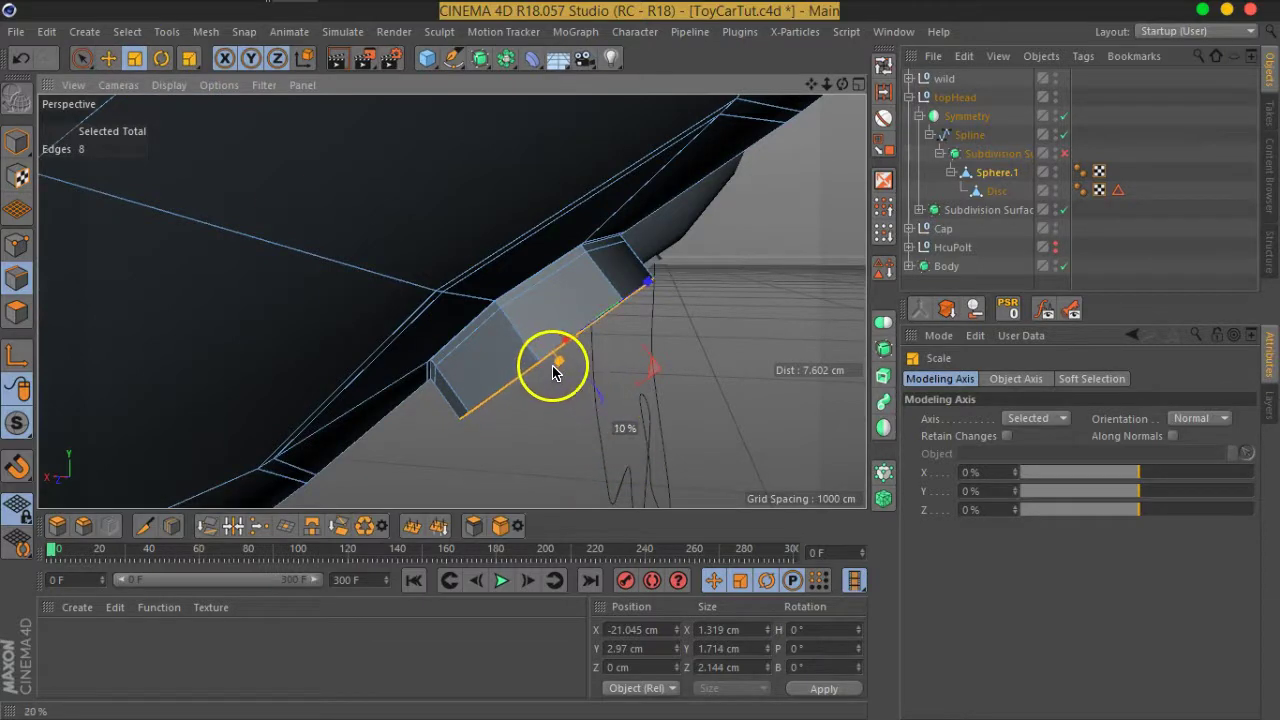
{"action": "mouse_move", "coordinate": [543, 363]}
{"action": "left_mouse_down", "text": "alt"}
{"action": "mouse_move", "coordinate": [527, 330]}
{"action": "mouse_move", "coordinate": [429, 277]}
{"action": "mouse_move", "coordinate": [580, 334]}
{"action": "mouse_move", "coordinate": [620, 365]}
{"action": "mouse_move", "coordinate": [532, 342]}
{"action": "left_mouse_up", "text": "alt"}
{"action": "scroll", "coordinate": [532, 342], "scroll_direction": "up", "scroll_amount": 1}
{"action": "scroll", "coordinate": [560, 348], "scroll_direction": "up", "scroll_amount": 1}
{"action": "scroll", "coordinate": [571, 363], "scroll_direction": "up", "scroll_amount": 1}
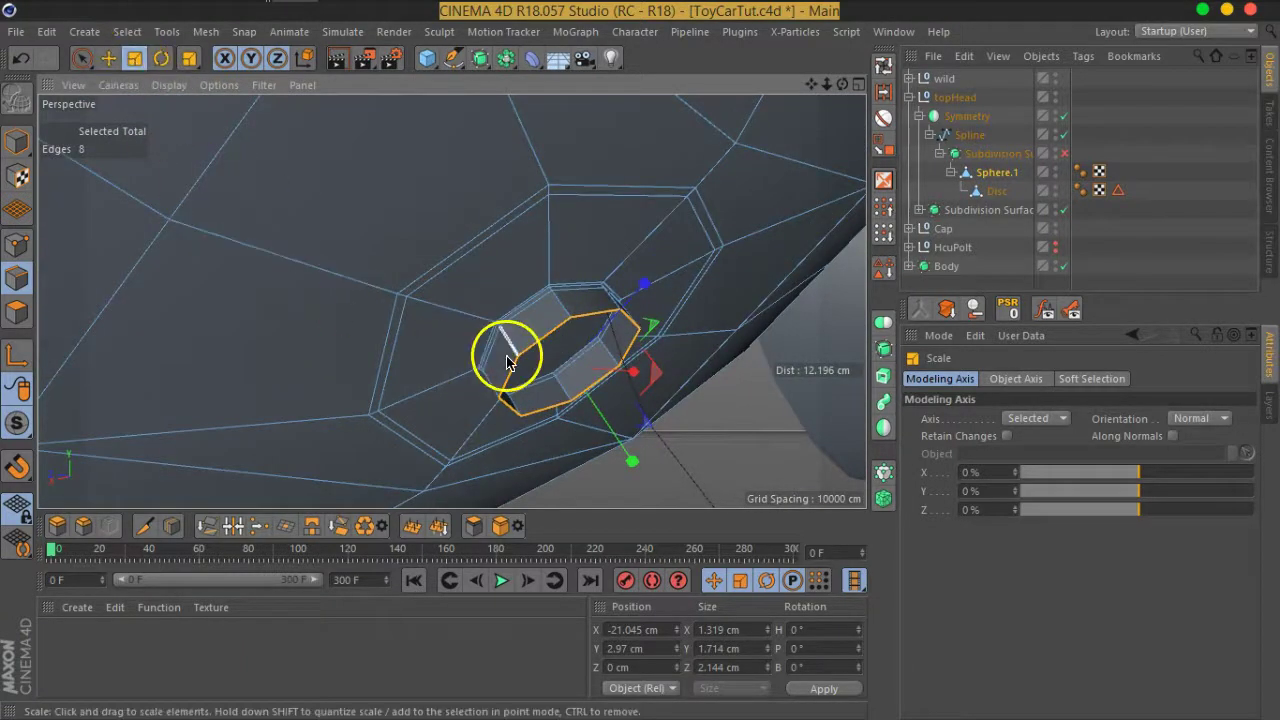
{"action": "scroll", "coordinate": [508, 350], "scroll_direction": "up", "scroll_amount": 5}
{"action": "left_click_drag", "start_coordinate": [767, 427], "coordinate": [202, 446]}
{"action": "left_click", "coordinate": [108, 57]}
{"action": "mouse_move", "coordinate": [458, 348]}
{"action": "left_mouse_down", "text": "alt"}
{"action": "mouse_move", "coordinate": [710, 437]}
{"action": "mouse_move", "coordinate": [580, 346]}
{"action": "mouse_move", "coordinate": [509, 357]}
{"action": "mouse_move", "coordinate": [141, 148]}
{"action": "left_mouse_up", "text": "alt"}
{"action": "left_click", "coordinate": [134, 57]}
{"action": "left_click_drag", "start_coordinate": [749, 396], "coordinate": [682, 398]}
Narrow the ring into a 0.29 cm peg and push it 0.161 cm inward.
{"action": "left_click", "coordinate": [108, 57]}
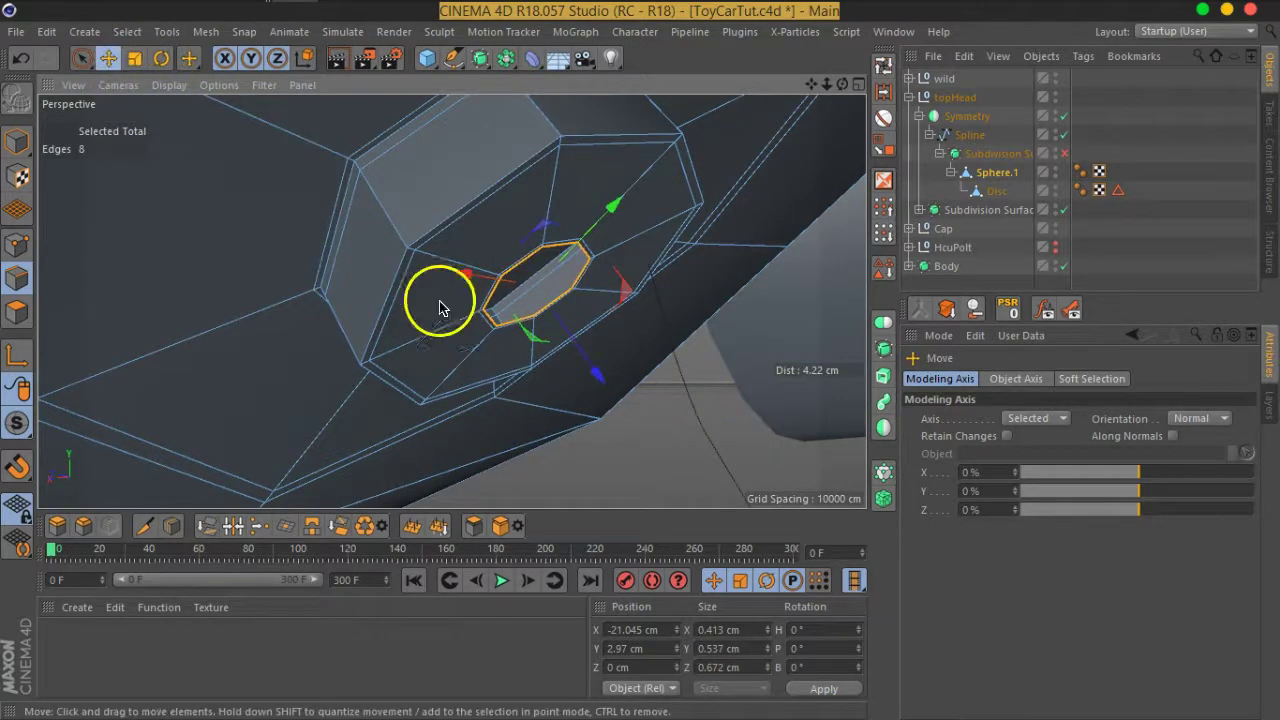
{"action": "left_click_drag", "start_coordinate": [597, 378], "coordinate": [622, 408]}
{"action": "left_click", "coordinate": [134, 58]}
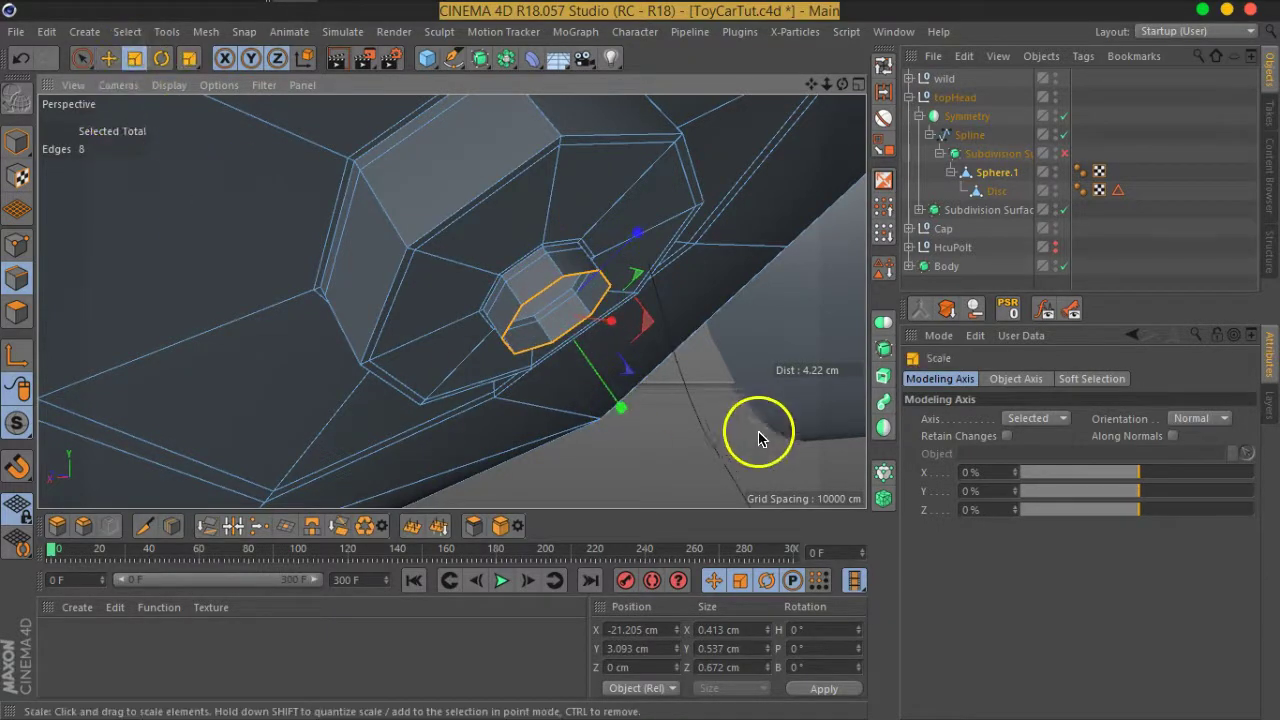
{"action": "left_click_drag", "start_coordinate": [755, 429], "coordinate": [523, 428]}
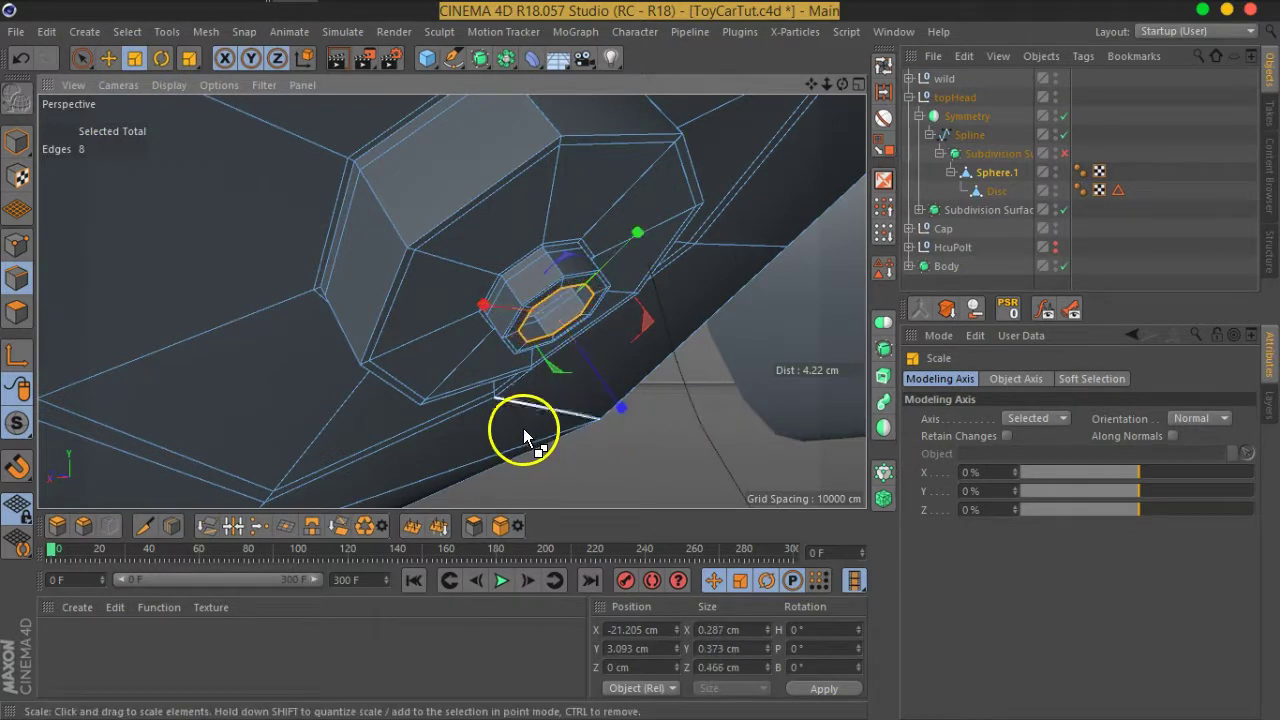
{"action": "left_click", "coordinate": [108, 58]}
{"action": "left_click_drag", "start_coordinate": [622, 402], "coordinate": [587, 379]}
Re-enable Subdivision Surface smoothing and check the rounded socket under the head sphere.
{"action": "left_click", "coordinate": [937, 280]}
{"action": "left_click", "coordinate": [1065, 153]}
{"action": "scroll", "coordinate": [760, 286], "scroll_direction": "down", "scroll_amount": 5}
{"action": "scroll", "coordinate": [771, 300], "scroll_direction": "down", "scroll_amount": 3}
{"action": "mouse_move", "coordinate": [771, 300]}
{"action": "left_mouse_down", "text": "alt"}
{"action": "mouse_move", "coordinate": [691, 266]}
{"action": "mouse_move", "coordinate": [637, 270]}
{"action": "left_mouse_up", "text": "alt"}
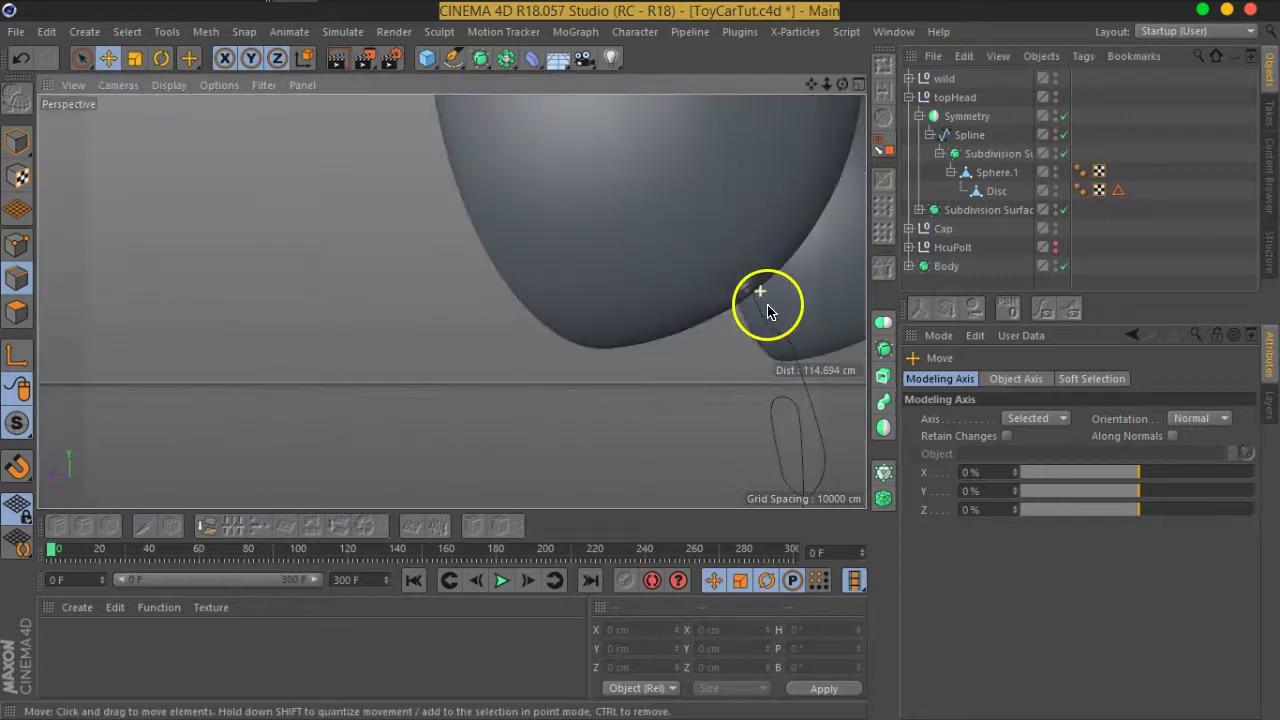
{"action": "scroll", "coordinate": [637, 270], "scroll_direction": "up", "scroll_amount": 2}
Move the wire spline's end point up into the socket, to Y 14.426 cm, Z -8.62 cm.
{"action": "scroll", "coordinate": [583, 280], "scroll_direction": "up", "scroll_amount": 2}
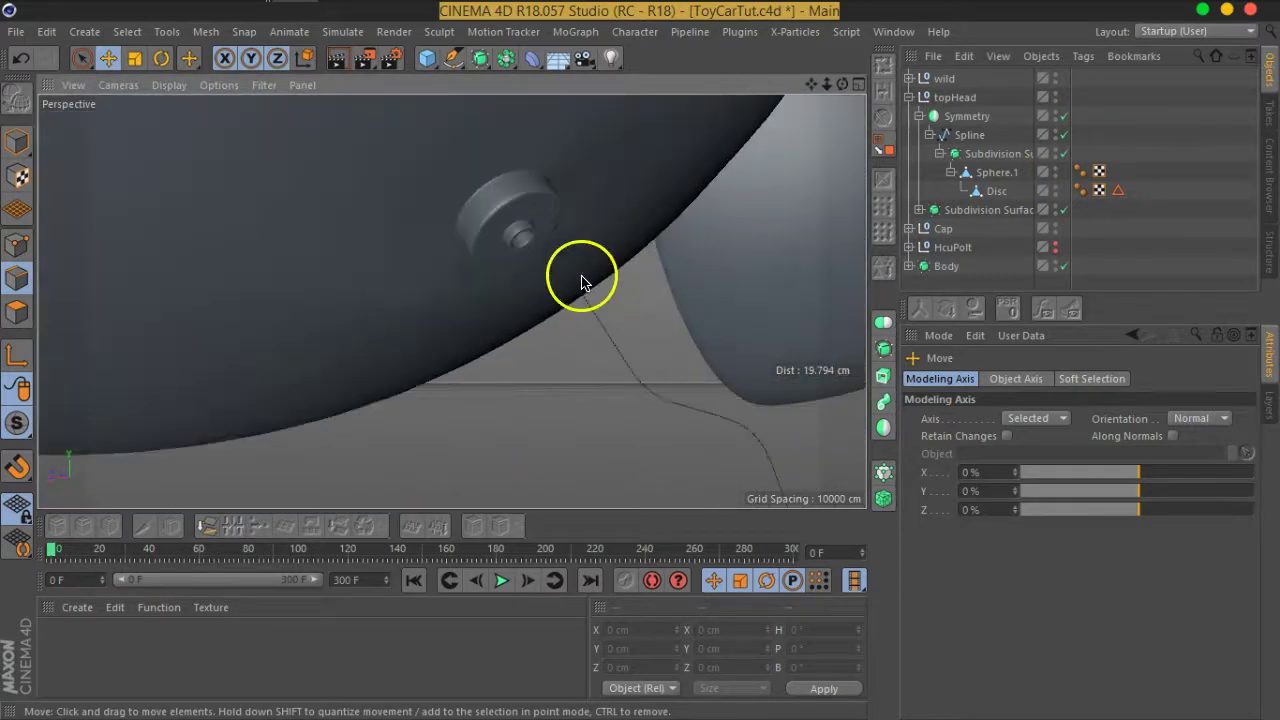
{"action": "scroll", "coordinate": [549, 237], "scroll_direction": "up", "scroll_amount": 2}
{"action": "scroll", "coordinate": [549, 237], "scroll_direction": "up", "scroll_amount": 2}
{"action": "left_click", "coordinate": [962, 134]}
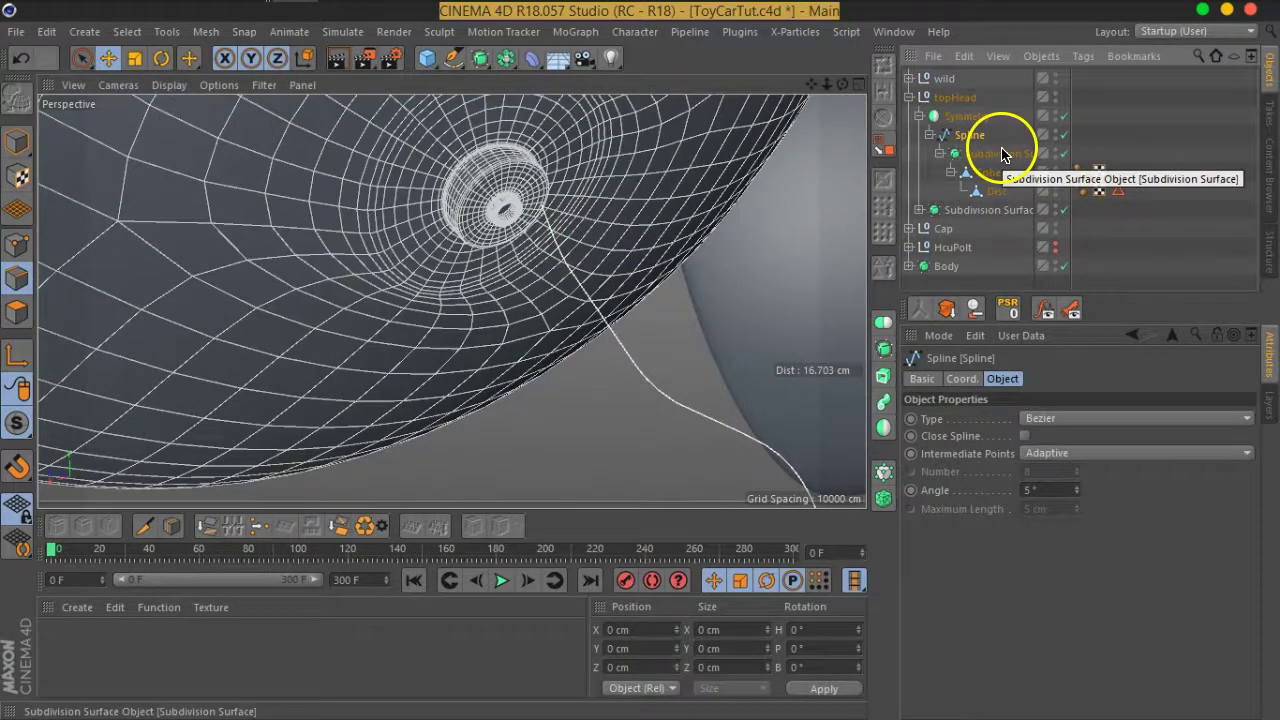
{"action": "left_click", "coordinate": [20, 247]}
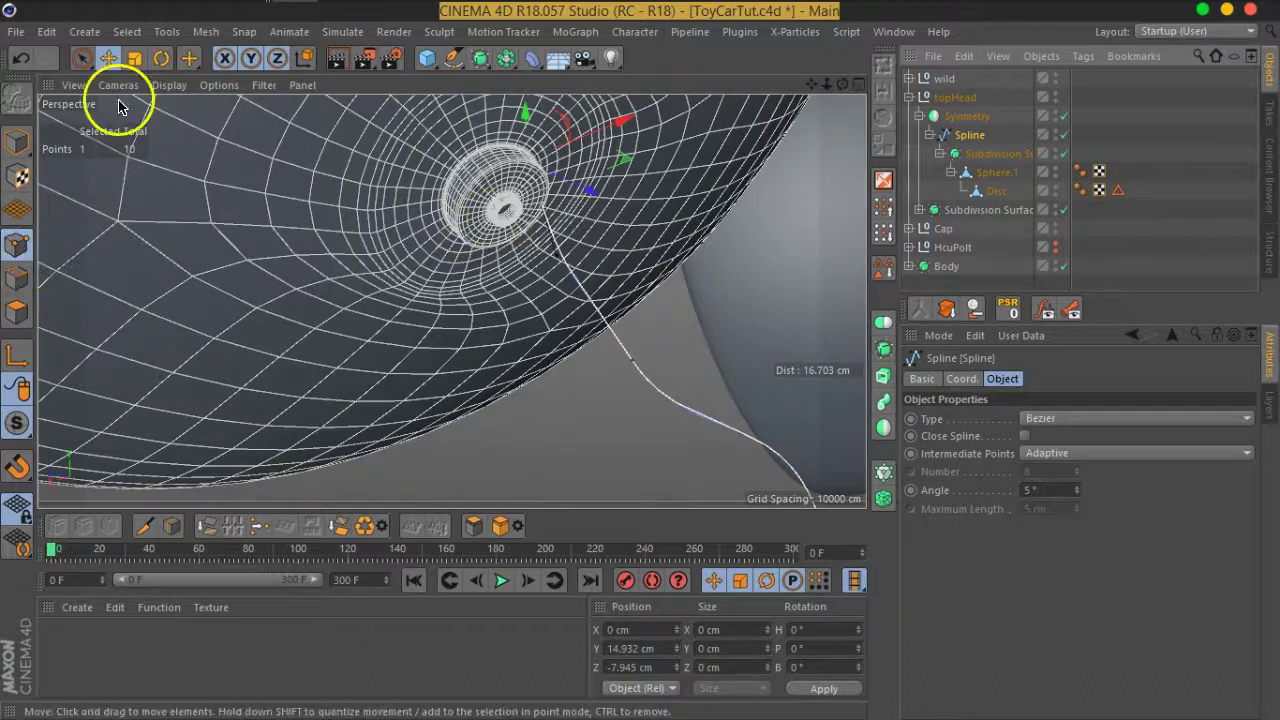
{"action": "mouse_move", "coordinate": [630, 206]}
{"action": "left_mouse_down", "text": "alt"}
{"action": "mouse_move", "coordinate": [628, 243]}
{"action": "mouse_move", "coordinate": [648, 260]}
{"action": "left_mouse_up", "text": "alt"}
{"action": "mouse_move", "coordinate": [666, 154]}
{"action": "left_mouse_down"}
{"action": "mouse_move", "coordinate": [360, 335]}
{"action": "mouse_move", "coordinate": [363, 357]}
{"action": "mouse_move", "coordinate": [266, 349]}
{"action": "mouse_move", "coordinate": [366, 363]}
{"action": "mouse_move", "coordinate": [533, 281]}
{"action": "mouse_move", "coordinate": [528, 229]}
{"action": "mouse_move", "coordinate": [468, 357]}
{"action": "mouse_move", "coordinate": [651, 354]}
{"action": "left_mouse_up"}
{"action": "mouse_move", "coordinate": [617, 251]}
{"action": "left_mouse_down", "text": "alt"}
{"action": "mouse_move", "coordinate": [527, 268]}
{"action": "mouse_move", "coordinate": [428, 243]}
{"action": "left_mouse_up", "text": "alt"}
{"action": "scroll", "coordinate": [537, 280], "scroll_direction": "up", "scroll_amount": 3}
{"action": "scroll", "coordinate": [540, 285], "scroll_direction": "up", "scroll_amount": 3}
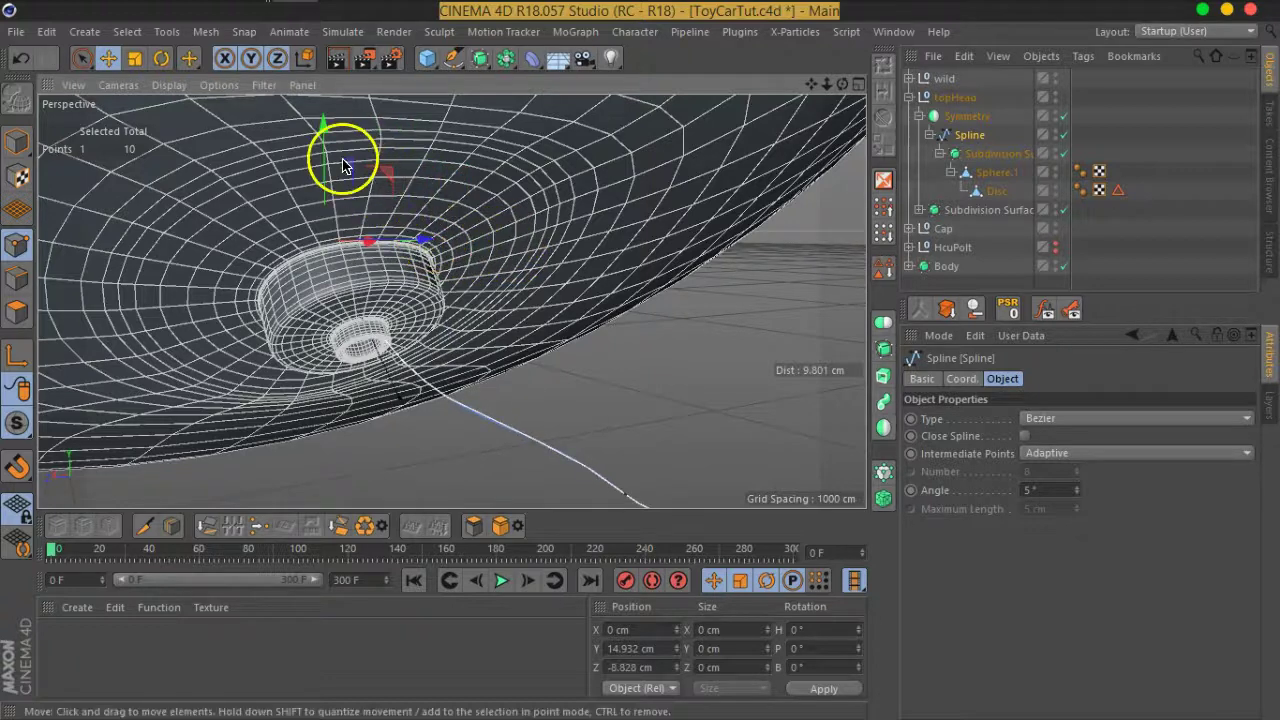
{"action": "mouse_move", "coordinate": [323, 152]}
{"action": "left_mouse_down"}
{"action": "mouse_move", "coordinate": [351, 286]}
{"action": "mouse_move", "coordinate": [357, 257]}
{"action": "mouse_move", "coordinate": [357, 343]}
{"action": "mouse_move", "coordinate": [437, 350]}
{"action": "mouse_move", "coordinate": [363, 337]}
{"action": "mouse_move", "coordinate": [391, 229]}
{"action": "mouse_move", "coordinate": [400, 219]}
{"action": "mouse_move", "coordinate": [443, 235]}
{"action": "left_mouse_up"}
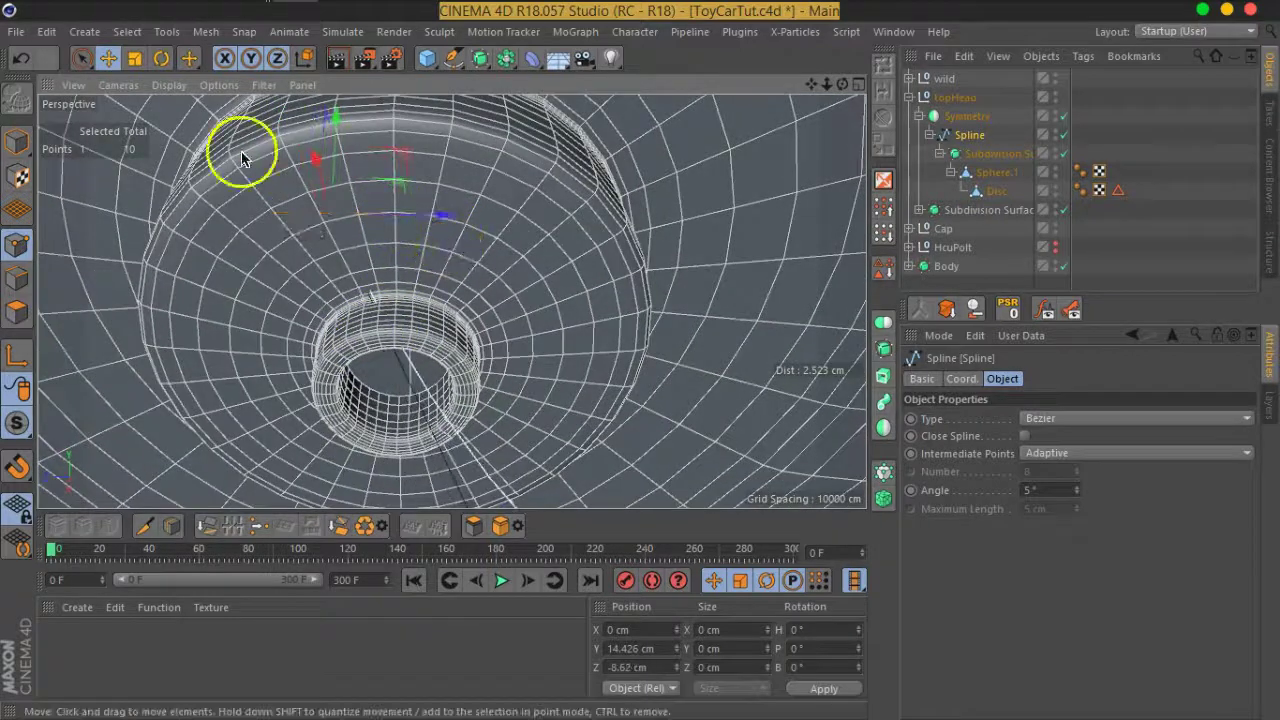
Tilt and turn the spline's end points with the Rotate gizmo set to Axis orientation.
{"action": "left_click", "coordinate": [162, 60]}
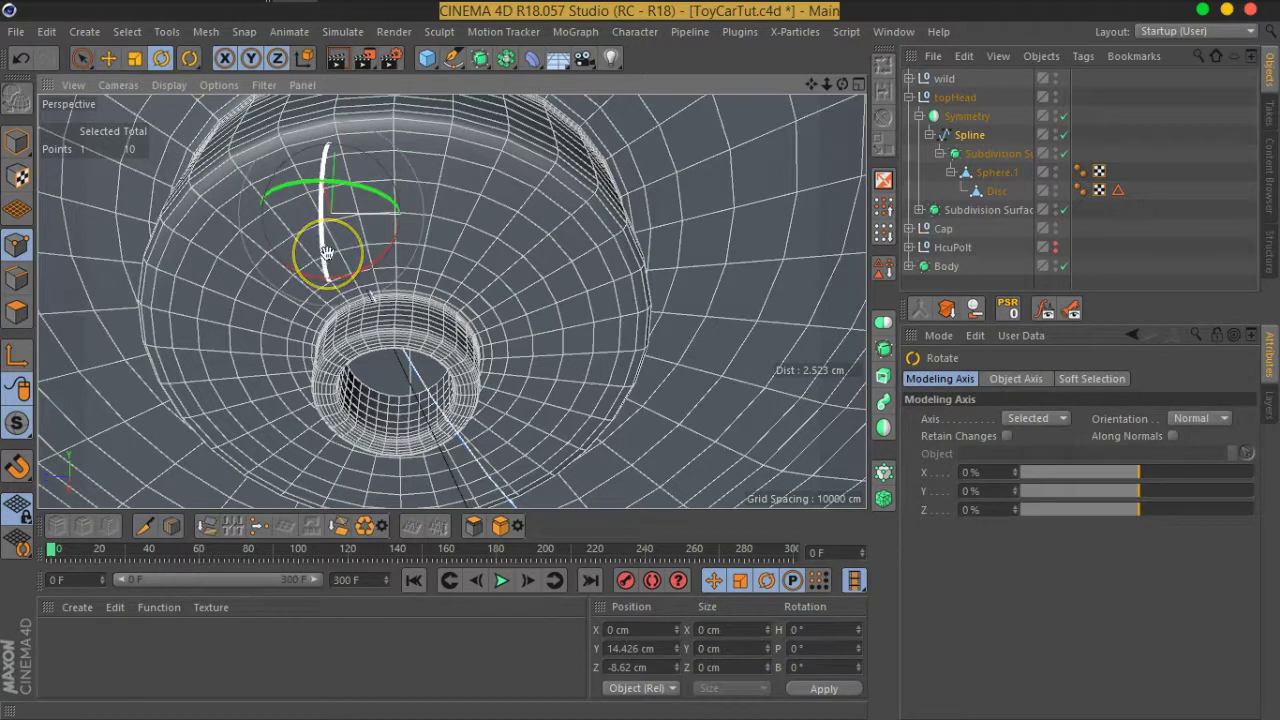
{"action": "left_click", "coordinate": [1195, 419]}
{"action": "left_click", "coordinate": [1199, 441]}
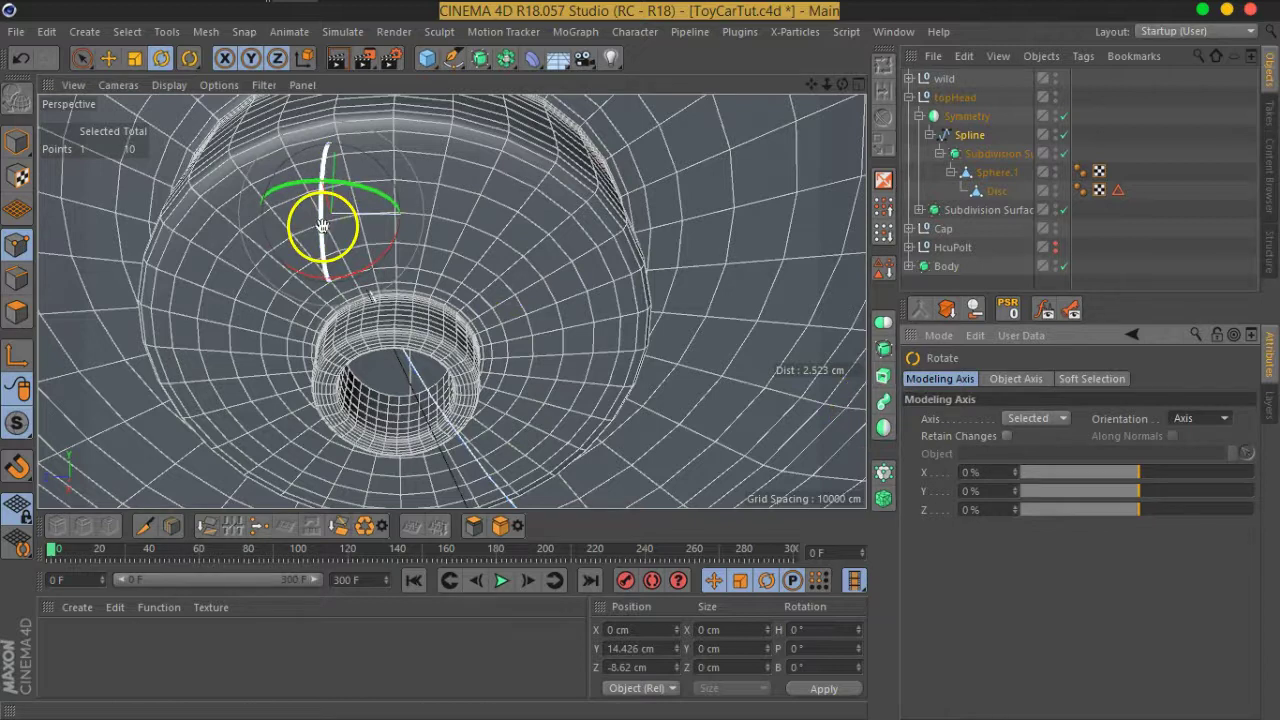
{"action": "left_click_drag", "start_coordinate": [323, 221], "coordinate": [320, 143]}
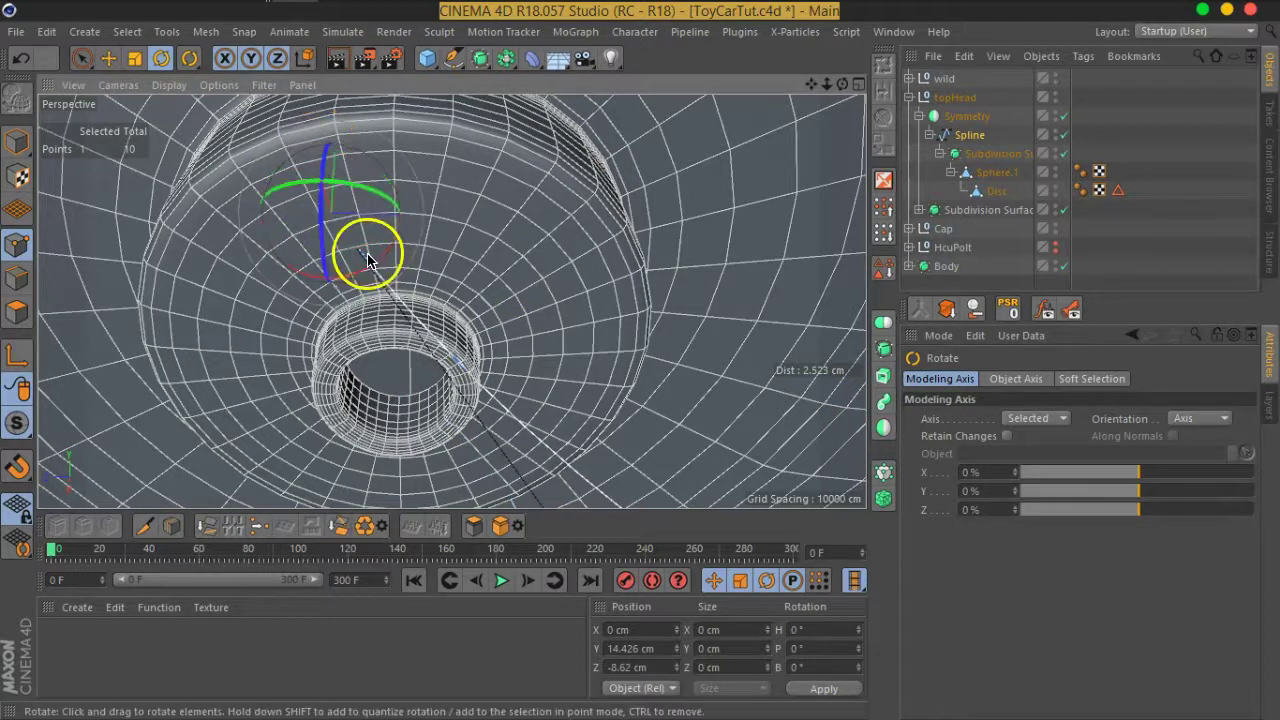
{"action": "mouse_move", "coordinate": [380, 257]}
{"action": "left_mouse_down"}
{"action": "mouse_move", "coordinate": [366, 268]}
{"action": "mouse_move", "coordinate": [306, 260]}
{"action": "mouse_move", "coordinate": [237, 291]}
{"action": "mouse_move", "coordinate": [399, 144]}
{"action": "left_mouse_up"}
Move the end points 0.403 cm into the socket and 0.185 cm along X.
{"action": "left_click", "coordinate": [108, 58]}
{"action": "left_click_drag", "start_coordinate": [518, 168], "coordinate": [503, 240], "text": "alt"}
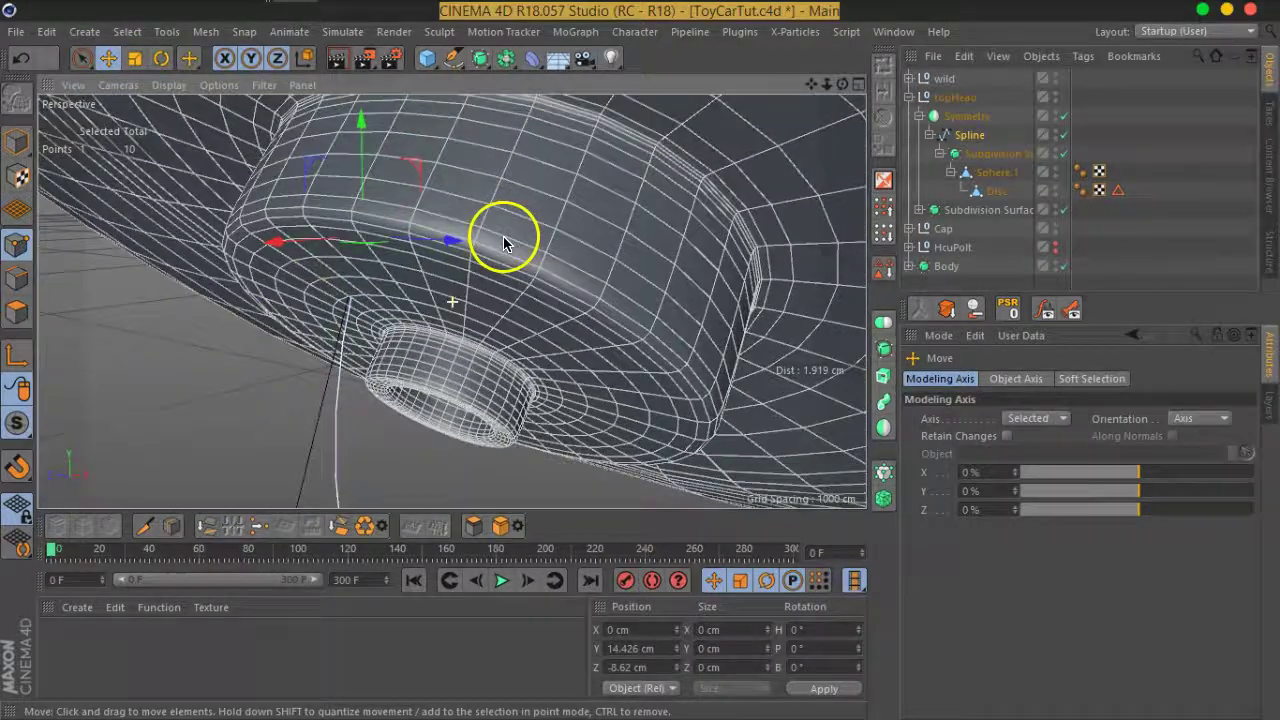
{"action": "mouse_move", "coordinate": [420, 163]}
{"action": "left_mouse_down"}
{"action": "mouse_move", "coordinate": [514, 282]}
{"action": "mouse_move", "coordinate": [471, 346]}
{"action": "mouse_move", "coordinate": [571, 286]}
{"action": "mouse_move", "coordinate": [526, 277]}
{"action": "mouse_move", "coordinate": [457, 329]}
{"action": "mouse_move", "coordinate": [451, 314]}
{"action": "mouse_move", "coordinate": [462, 345]}
{"action": "mouse_move", "coordinate": [517, 380]}
{"action": "mouse_move", "coordinate": [543, 349]}
{"action": "left_mouse_up"}
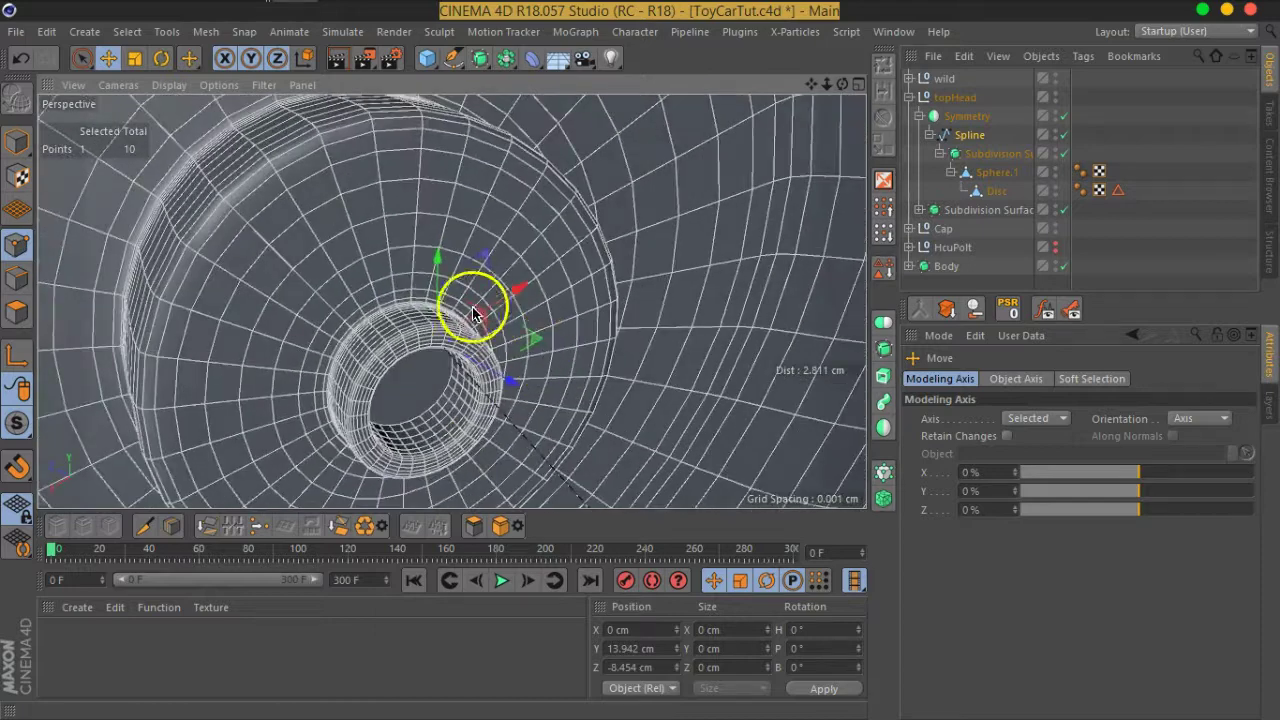
{"action": "mouse_move", "coordinate": [508, 297]}
{"action": "left_mouse_down"}
{"action": "mouse_move", "coordinate": [490, 338]}
{"action": "mouse_move", "coordinate": [571, 363]}
{"action": "mouse_move", "coordinate": [480, 351]}
{"action": "mouse_move", "coordinate": [443, 363]}
{"action": "mouse_move", "coordinate": [507, 422]}
{"action": "left_mouse_up"}
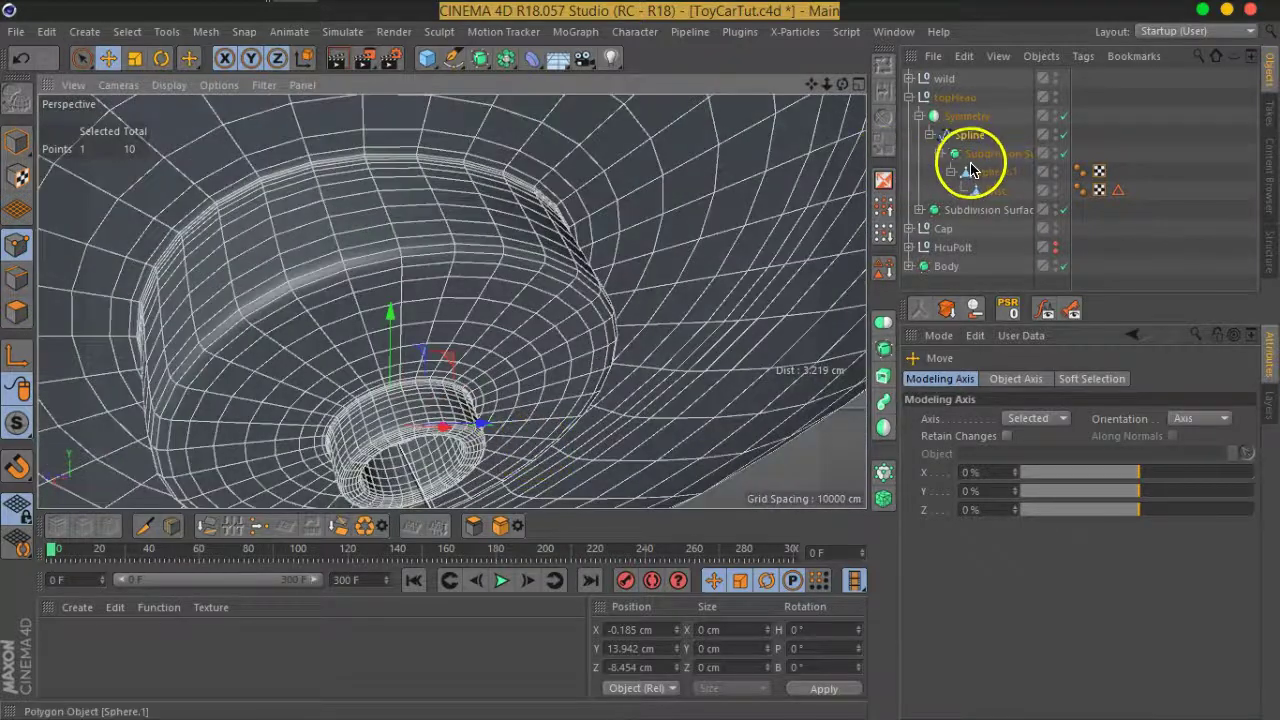
Group the Subdivision Surface and wire Spline under a Null with Alt+G.
{"action": "left_click", "coordinate": [941, 155]}
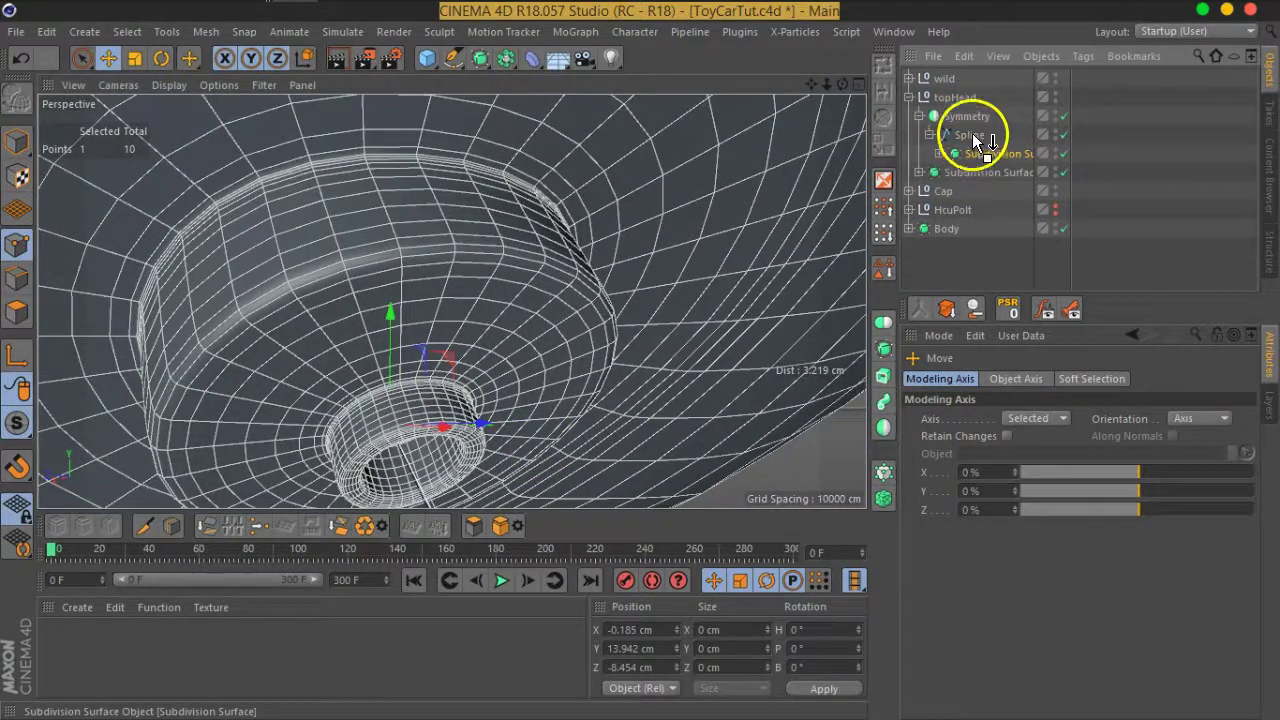
{"action": "left_click_drag", "start_coordinate": [975, 133], "coordinate": [980, 134]}
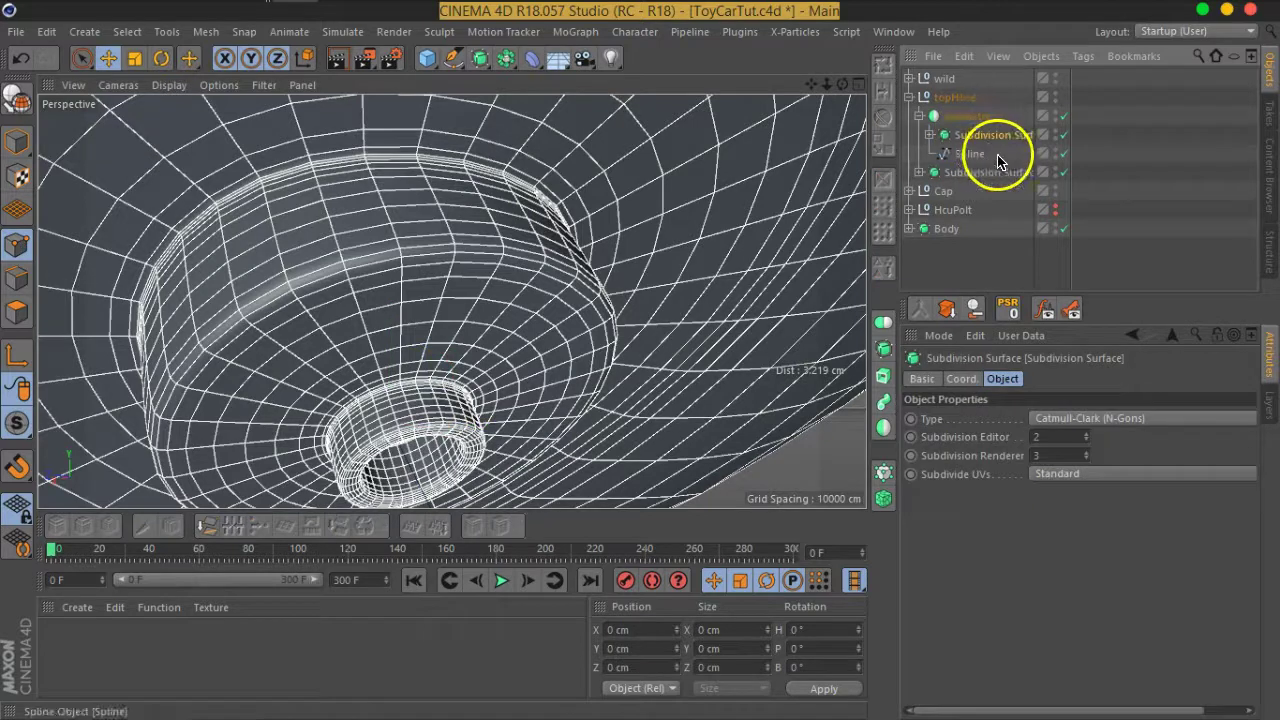
{"action": "left_click", "coordinate": [972, 153], "text": "ctrl"}
{"action": "key", "text": "alt+g"}
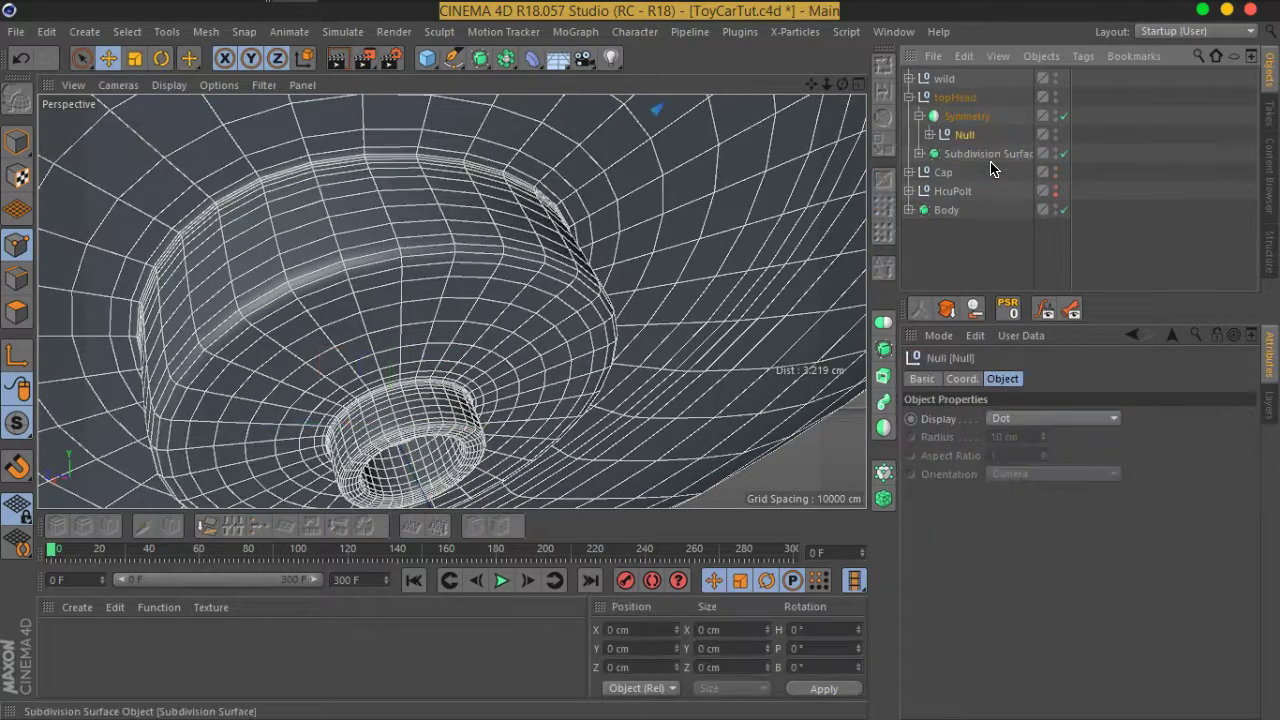
{"action": "mouse_move", "coordinate": [414, 320]}
{"action": "left_mouse_down", "text": "alt"}
{"action": "mouse_move", "coordinate": [523, 329]}
{"action": "mouse_move", "coordinate": [509, 286]}
{"action": "mouse_move", "coordinate": [530, 280]}
{"action": "left_mouse_up", "text": "alt"}
Add a 2 cm Circle beside the Spline and wrap both in a Sweep.
{"action": "left_click", "coordinate": [930, 134]}
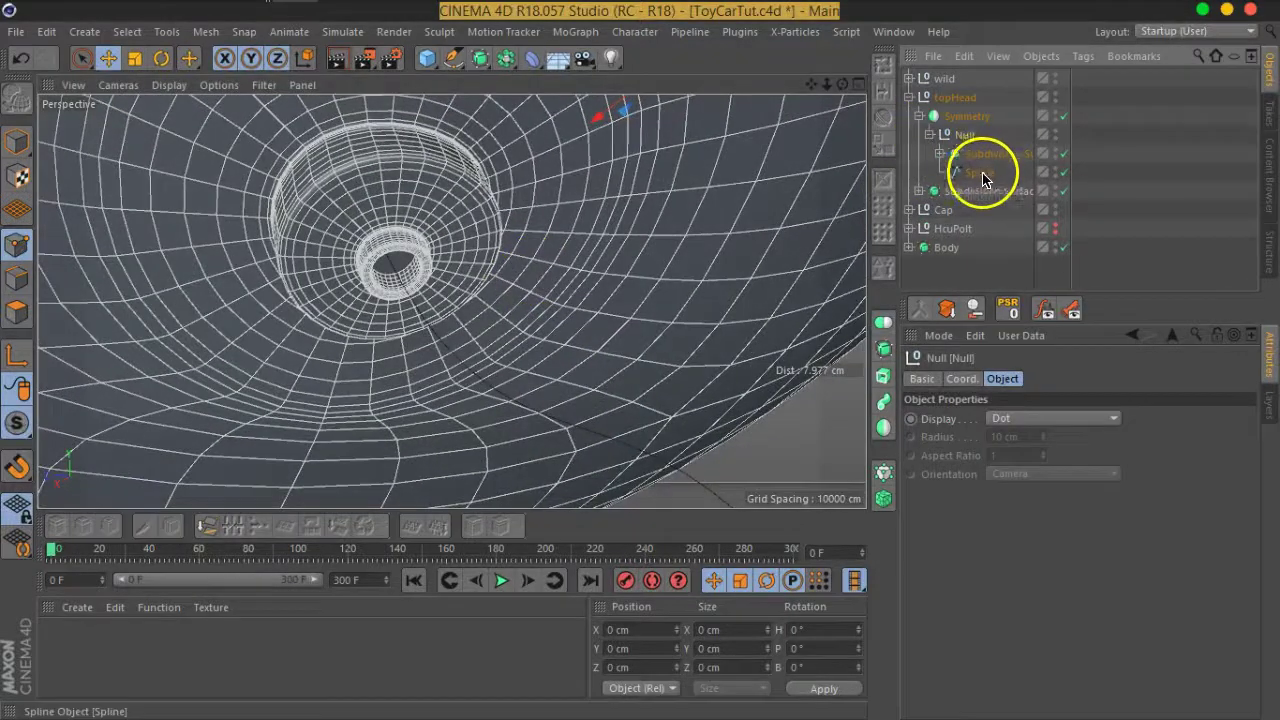
{"action": "left_click", "coordinate": [980, 172]}
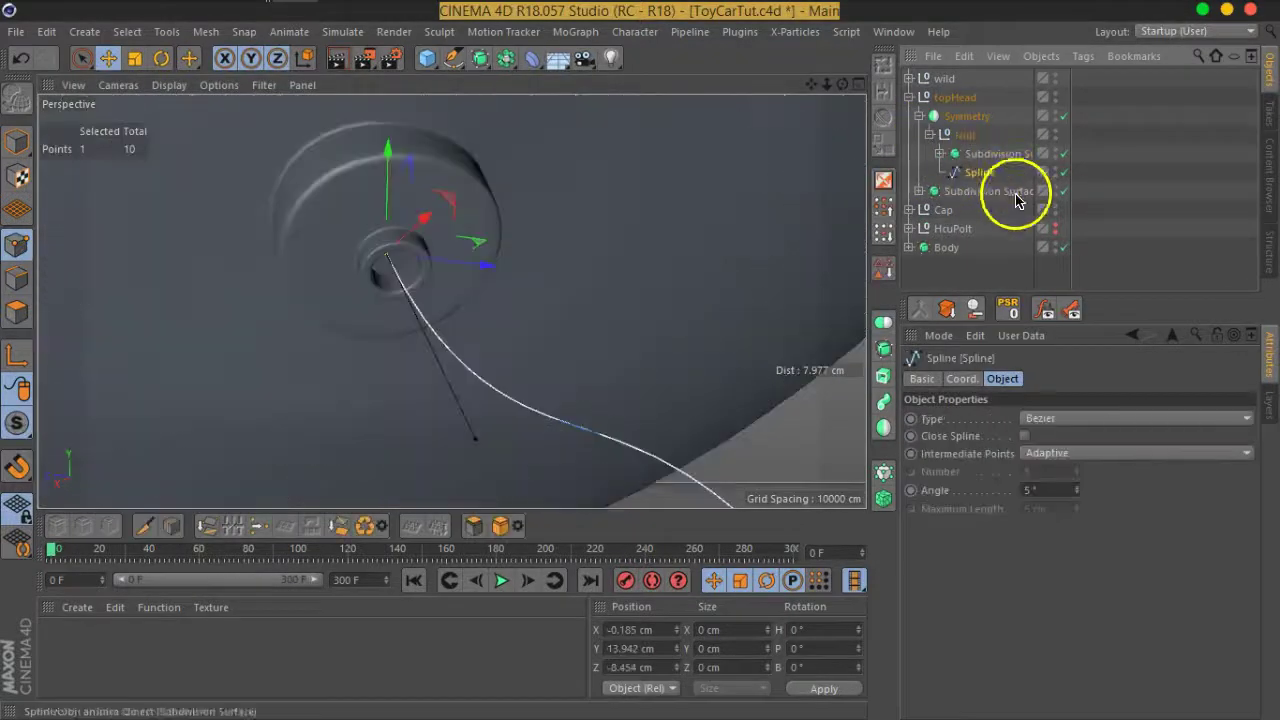
{"action": "left_click", "coordinate": [445, 68]}
{"action": "left_click", "coordinate": [651, 114]}
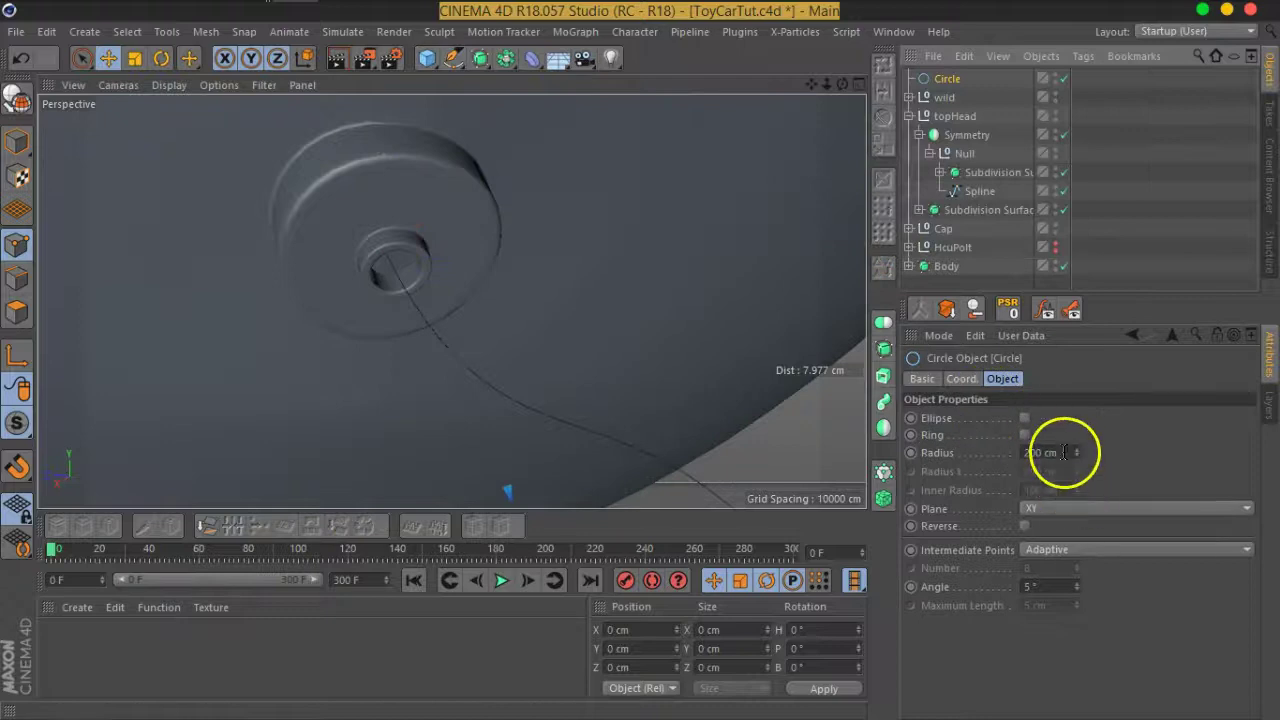
{"action": "double_click", "coordinate": [1064, 452]}
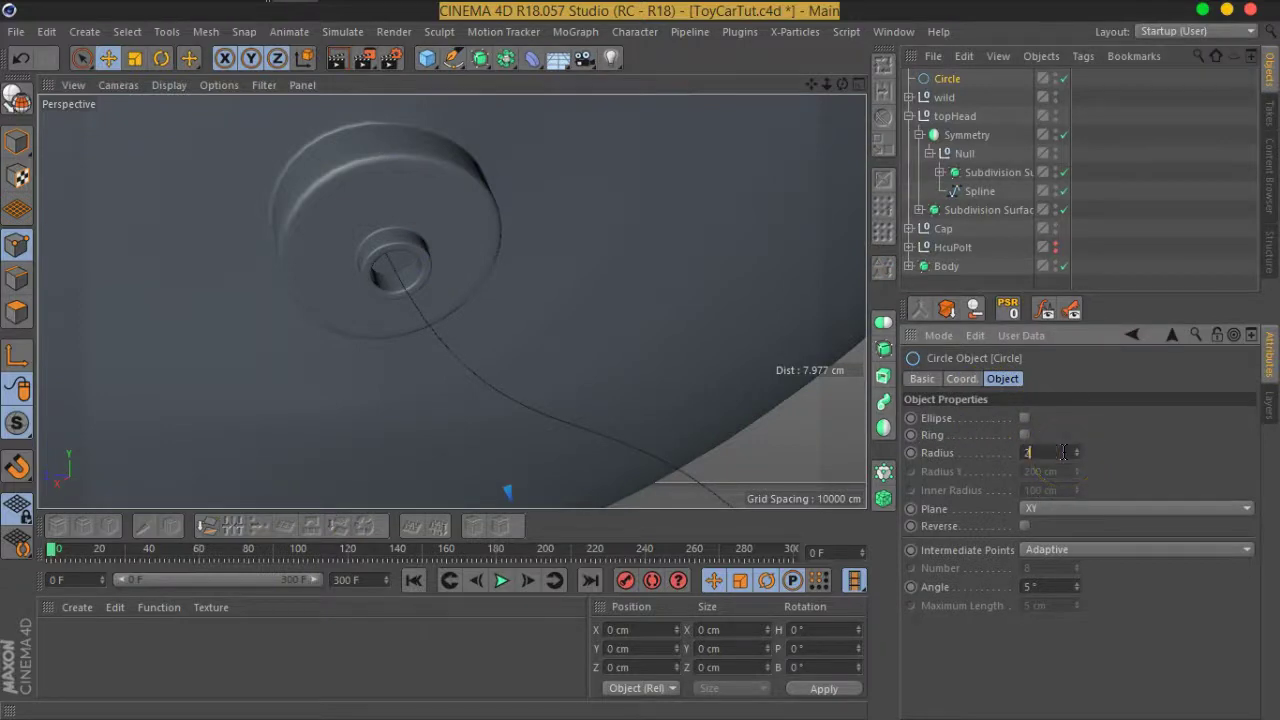
{"action": "type", "text": "2"}
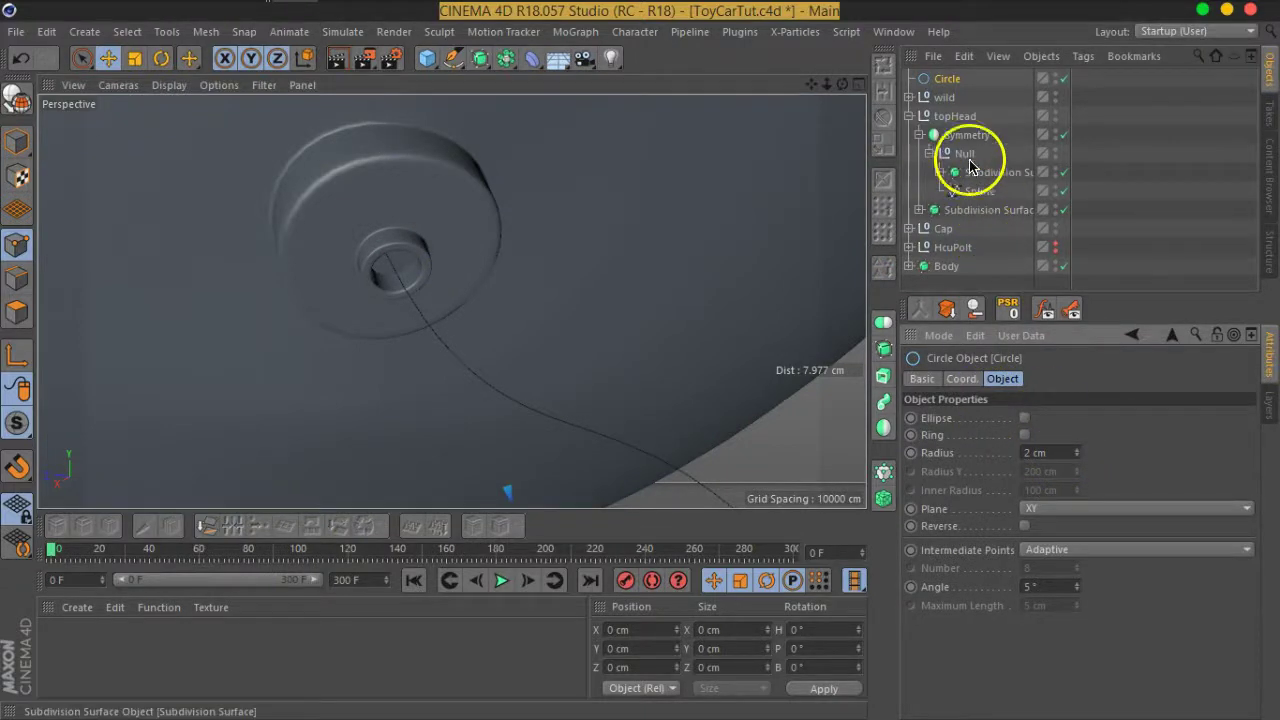
{"action": "left_click_drag", "start_coordinate": [945, 79], "coordinate": [982, 185]}
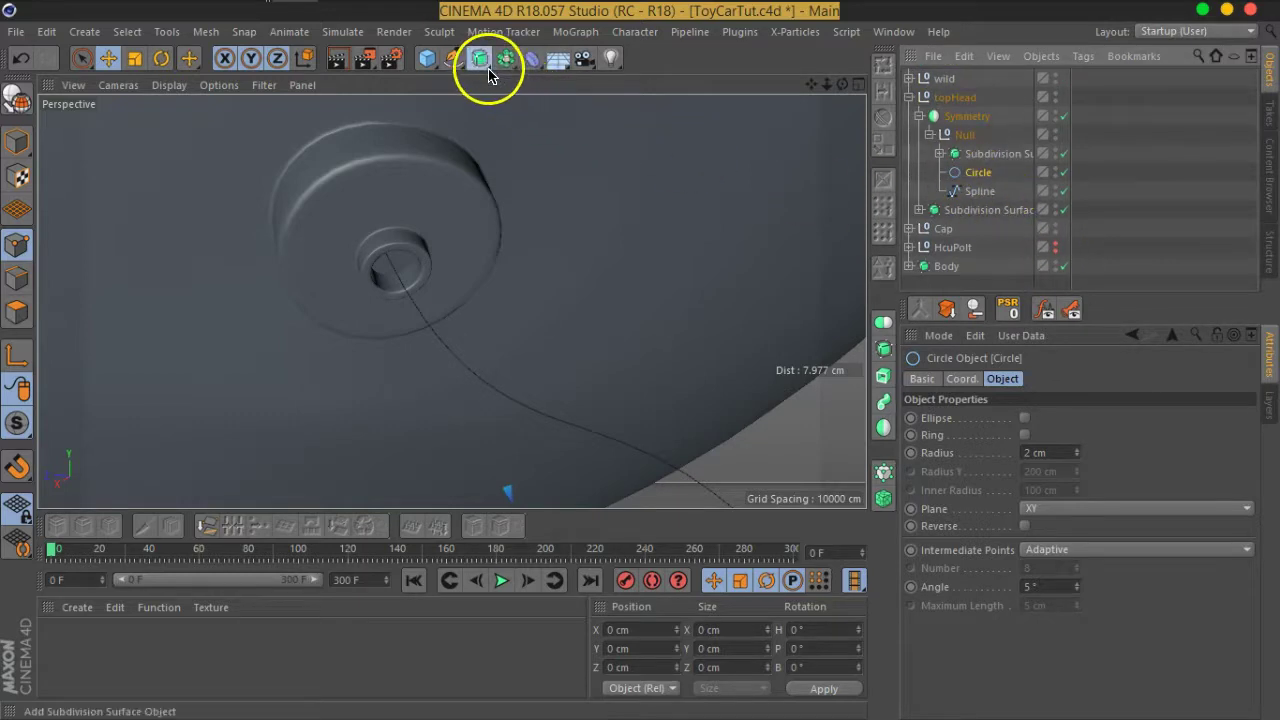
{"action": "left_click_drag", "start_coordinate": [489, 75], "coordinate": [563, 150]}
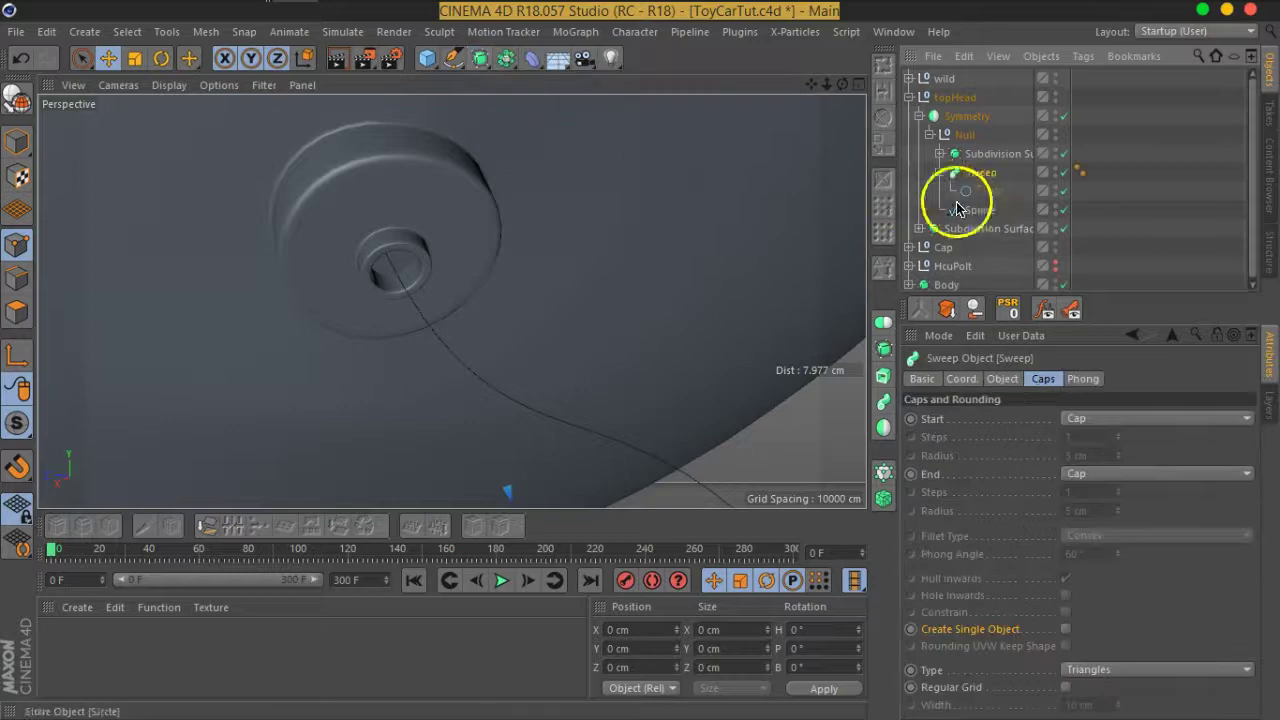
{"action": "mouse_move", "coordinate": [989, 188]}
{"action": "left_mouse_down"}
{"action": "mouse_move", "coordinate": [1000, 200]}
{"action": "mouse_move", "coordinate": [988, 190]}
{"action": "left_mouse_up"}
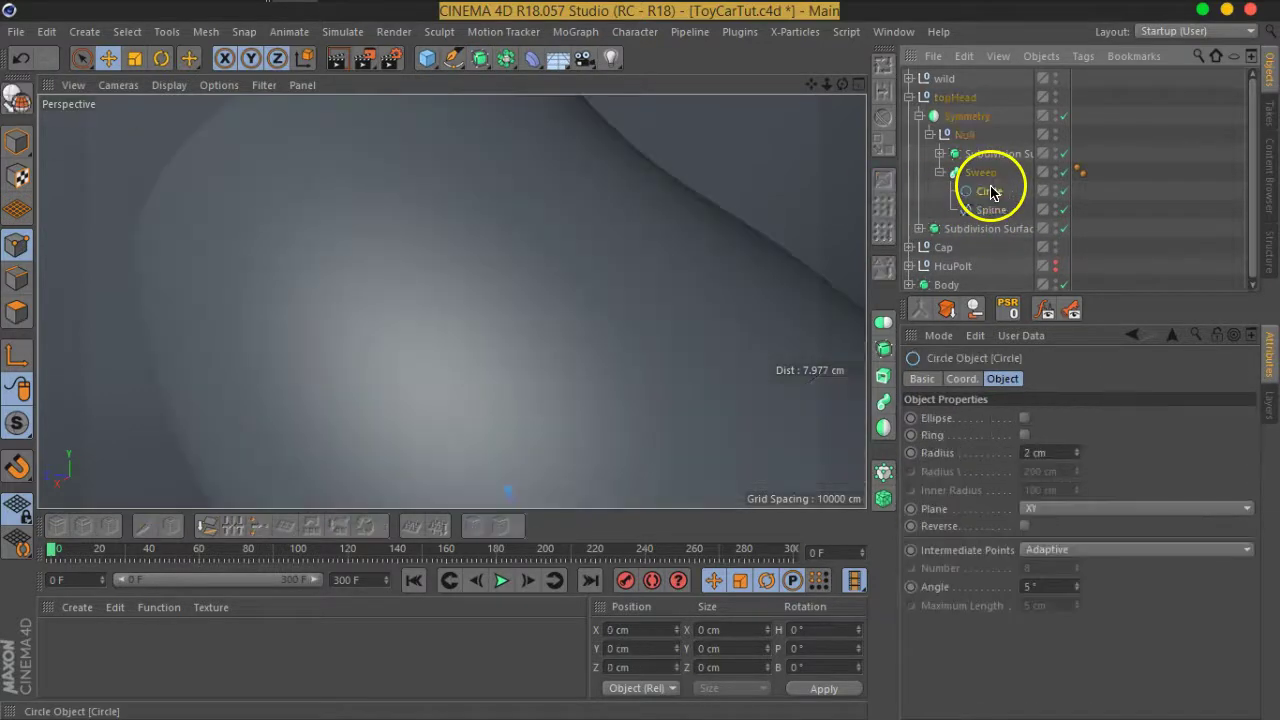
Try Circle radii of 0.5, 0.45 and 0.3 cm, settling on 0.35 cm.
{"action": "left_click", "coordinate": [1068, 453]}
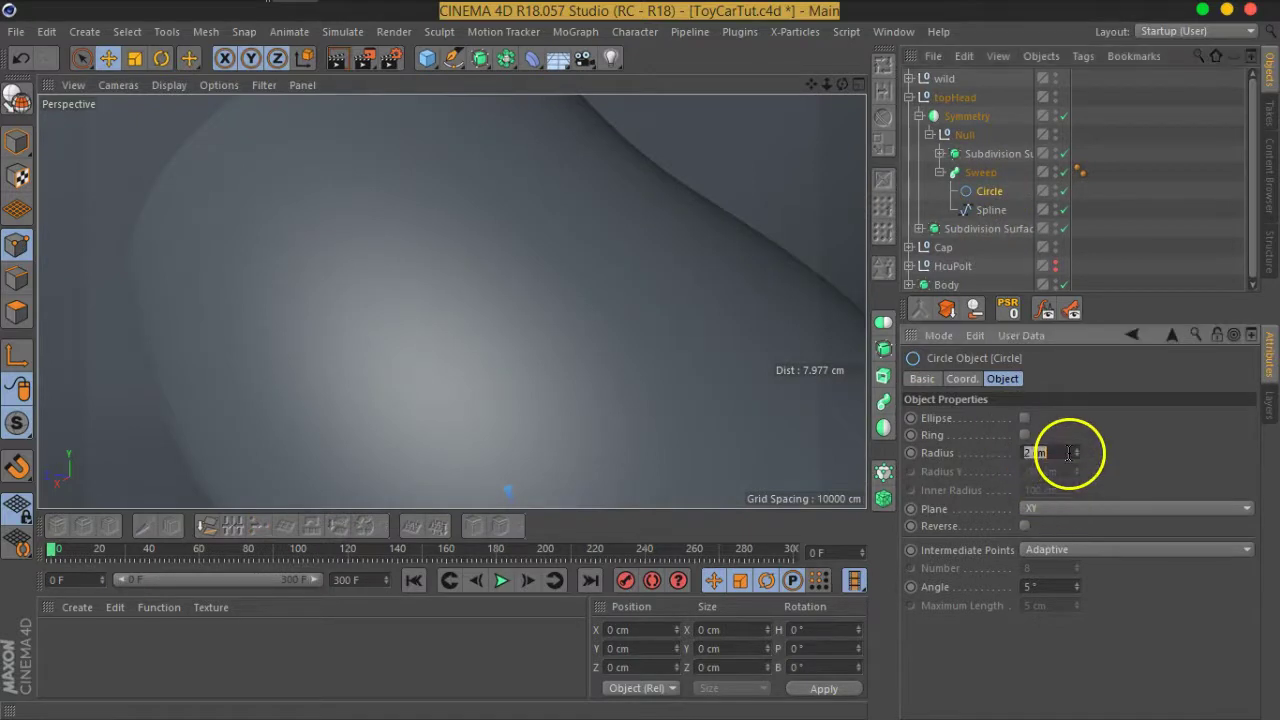
{"action": "type", "text": ".5"}
{"action": "key", "text": "Return"}
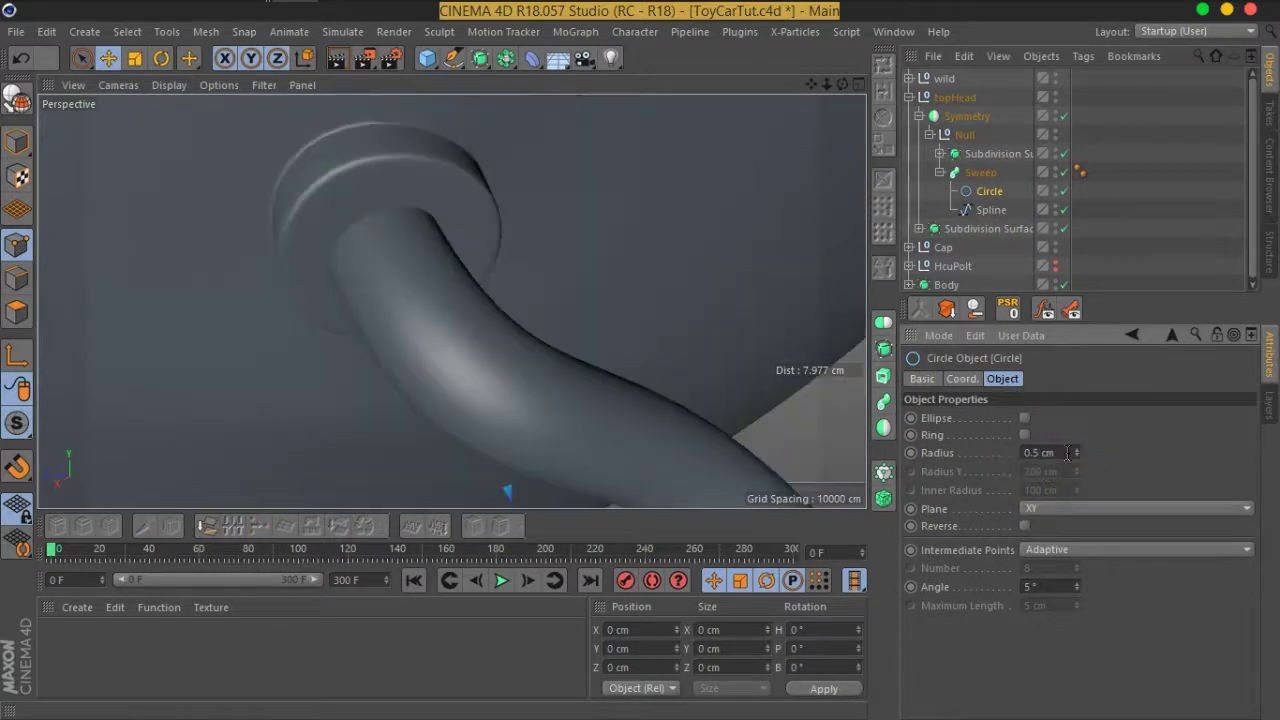
{"action": "key", "text": "Return"}
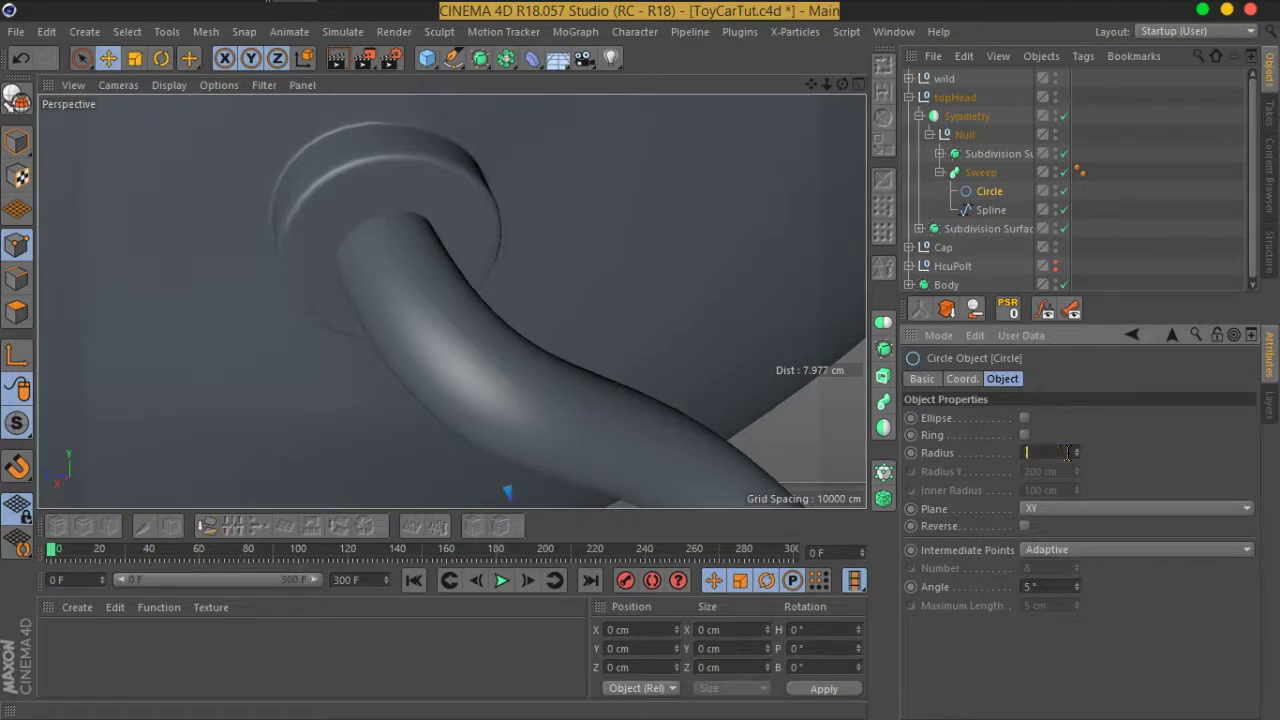
{"action": "type", "text": ".3"}
{"action": "key", "text": "Return"}
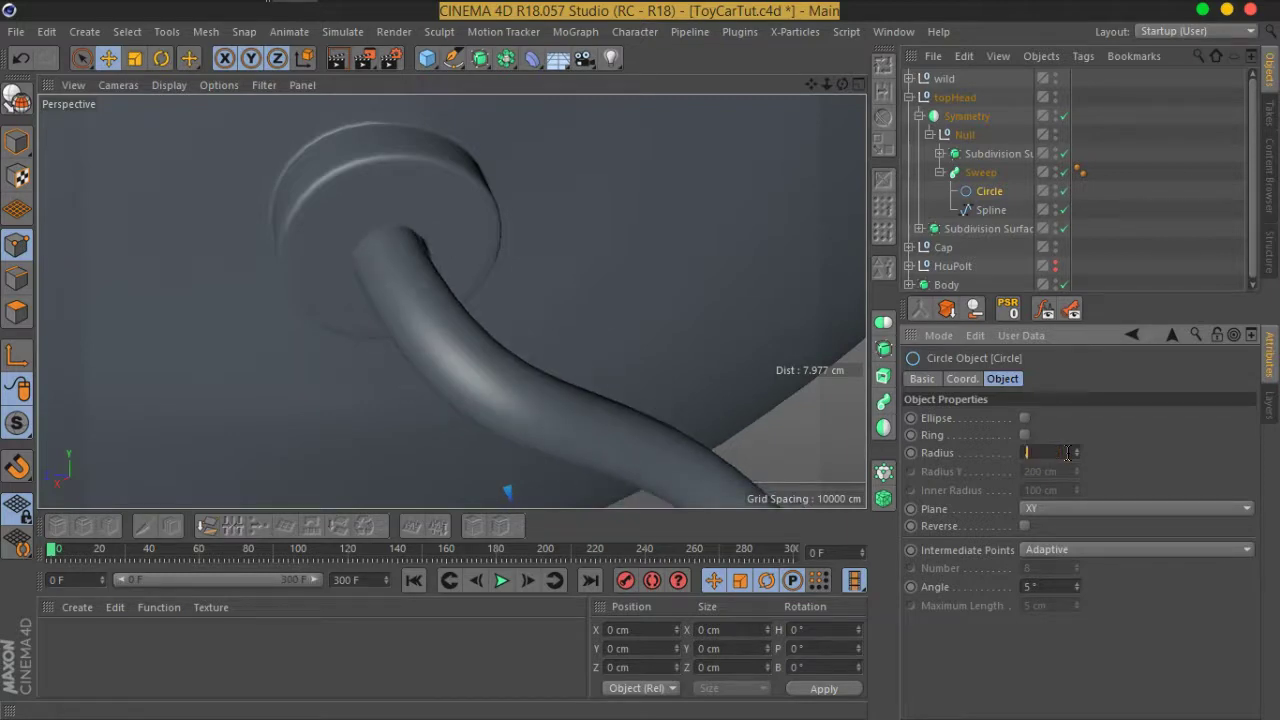
{"action": "key", "text": "Return"}
Nudge the path spline's end point onto the disc at X -0.205 cm, Y 13.914 cm.
{"action": "mouse_move", "coordinate": [574, 343]}
{"action": "left_mouse_down", "text": "alt"}
{"action": "mouse_move", "coordinate": [460, 331]}
{"action": "mouse_move", "coordinate": [475, 338]}
{"action": "left_mouse_up", "text": "alt"}
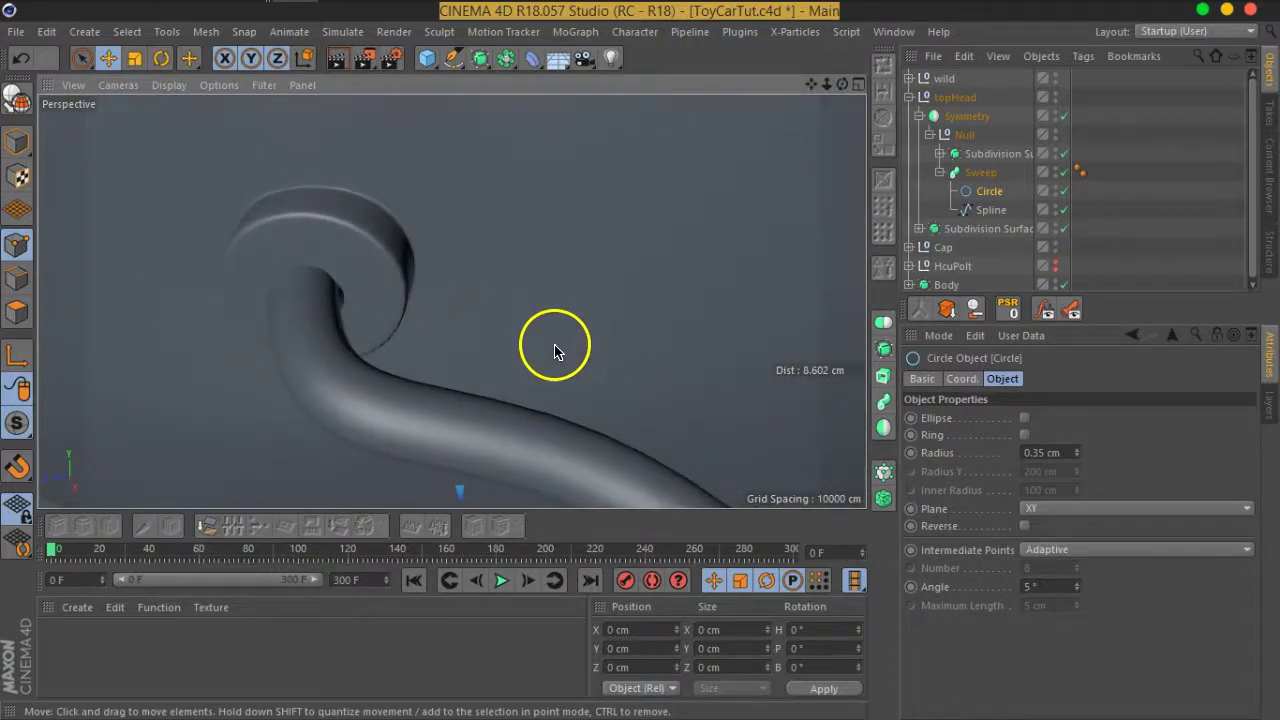
{"action": "left_click", "coordinate": [990, 210]}
{"action": "scroll", "coordinate": [357, 305], "scroll_direction": "up", "scroll_amount": 3}
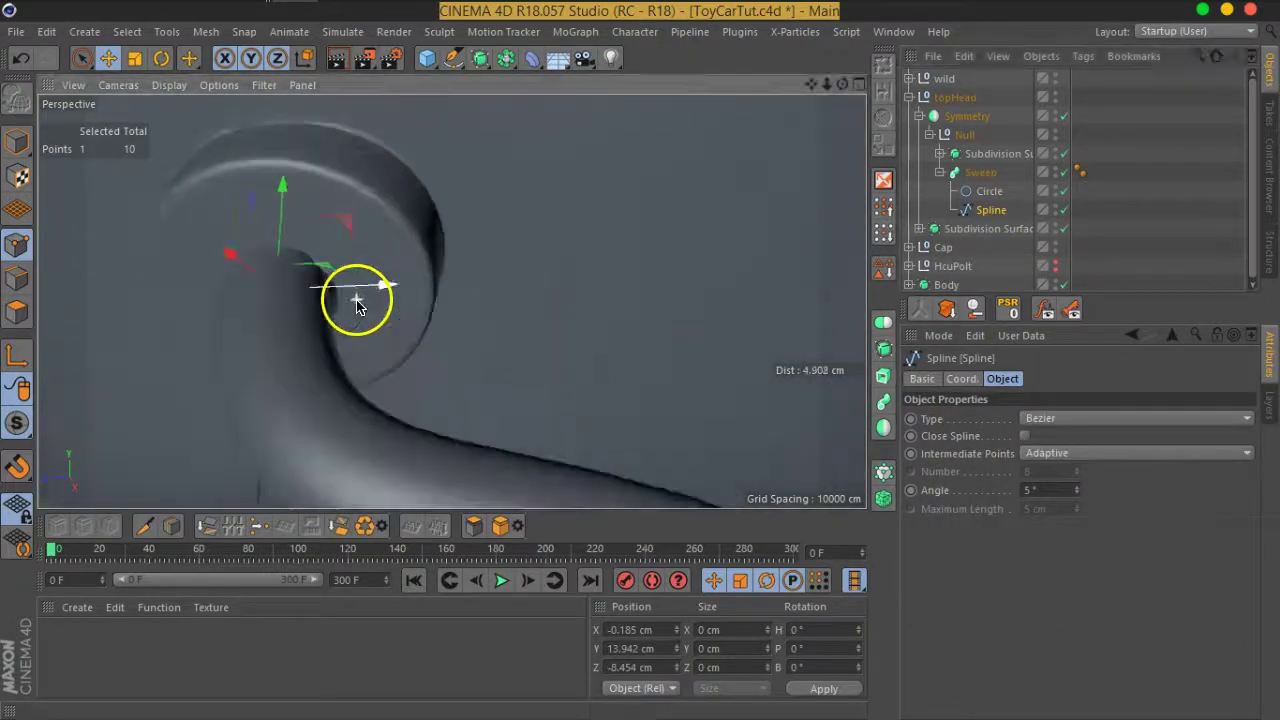
{"action": "scroll", "coordinate": [357, 305], "scroll_direction": "up", "scroll_amount": 2}
{"action": "scroll", "coordinate": [366, 309], "scroll_direction": "down", "scroll_amount": 2}
{"action": "mouse_move", "coordinate": [374, 289]}
{"action": "left_mouse_down"}
{"action": "mouse_move", "coordinate": [563, 294]}
{"action": "mouse_move", "coordinate": [414, 306]}
{"action": "mouse_move", "coordinate": [540, 283]}
{"action": "mouse_move", "coordinate": [500, 223]}
{"action": "mouse_move", "coordinate": [470, 207]}
{"action": "left_mouse_up"}
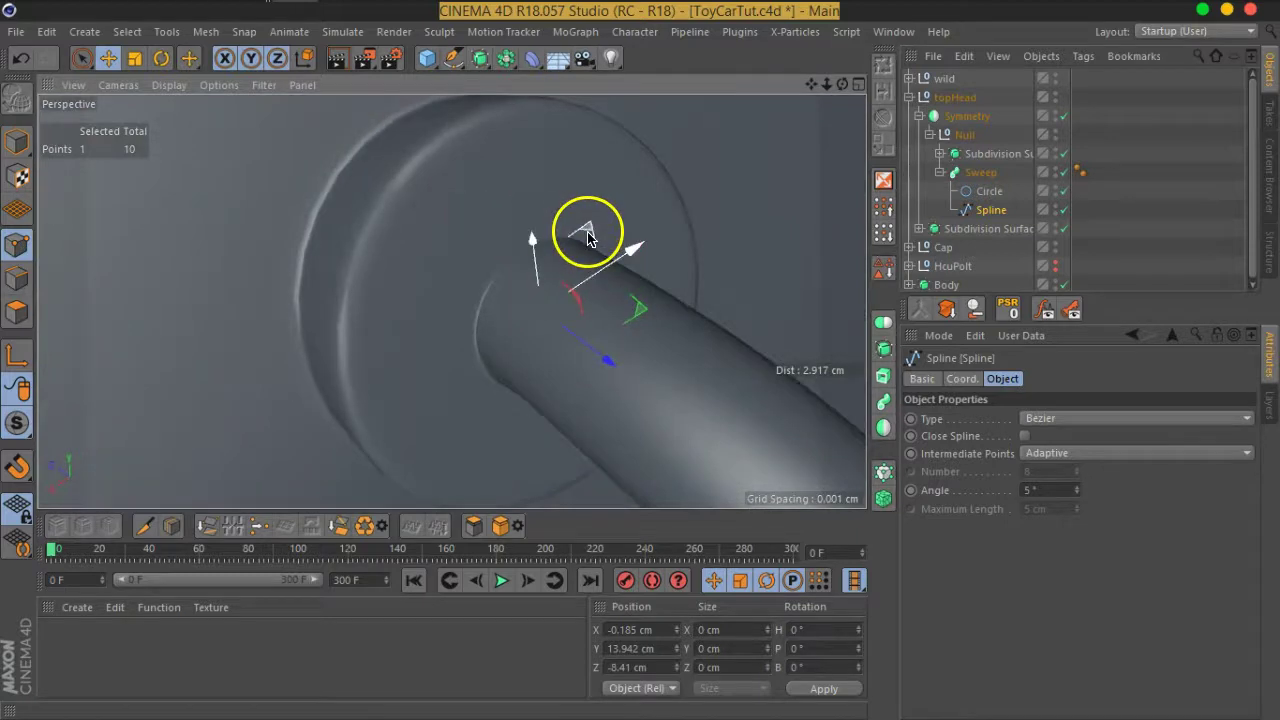
{"action": "left_click_drag", "start_coordinate": [586, 229], "coordinate": [586, 237]}
{"action": "mouse_move", "coordinate": [656, 316]}
{"action": "left_mouse_down", "text": "alt"}
{"action": "mouse_move", "coordinate": [486, 314]}
{"action": "mouse_move", "coordinate": [534, 397]}
{"action": "mouse_move", "coordinate": [566, 371]}
{"action": "mouse_move", "coordinate": [391, 274]}
{"action": "mouse_move", "coordinate": [340, 307]}
{"action": "left_mouse_up", "text": "alt"}
{"action": "scroll", "coordinate": [500, 323], "scroll_direction": "down", "scroll_amount": 3}
{"action": "scroll", "coordinate": [566, 371], "scroll_direction": "down", "scroll_amount": 5}
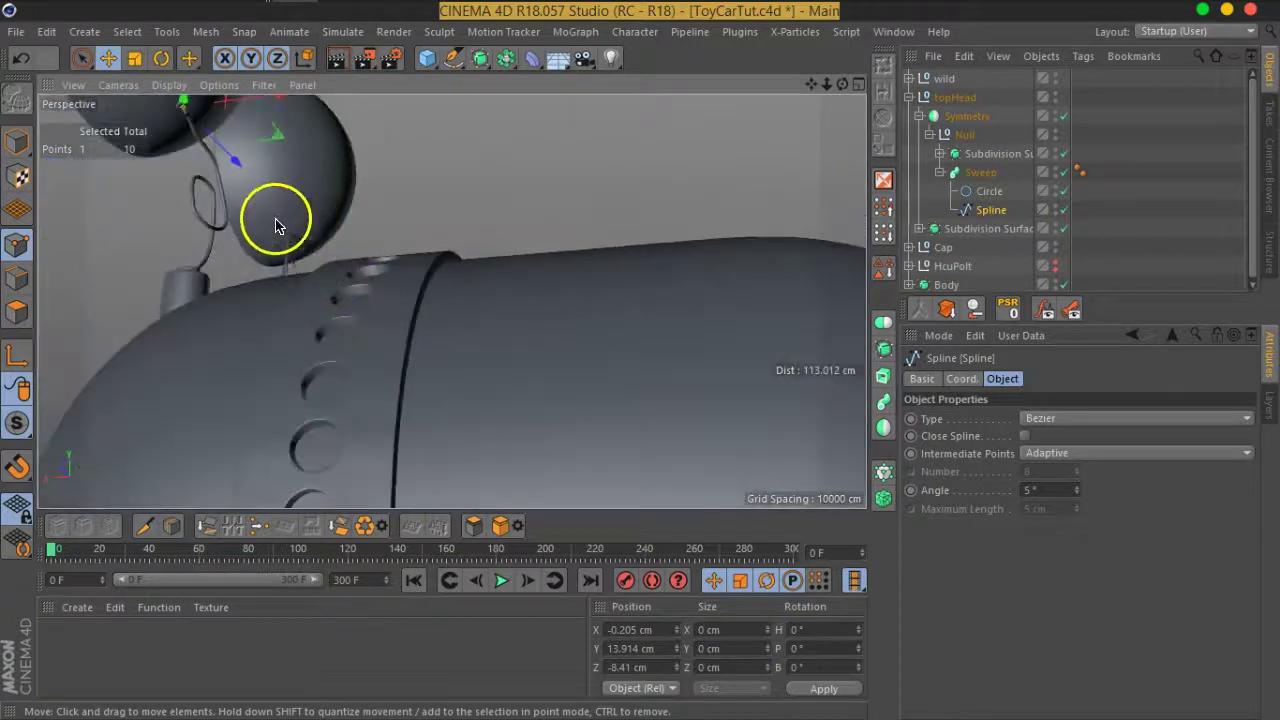
{"action": "mouse_move", "coordinate": [278, 226]}
{"action": "left_mouse_down", "text": "alt"}
{"action": "mouse_move", "coordinate": [449, 277]}
{"action": "mouse_move", "coordinate": [795, 331]}
{"action": "left_mouse_up", "text": "alt"}
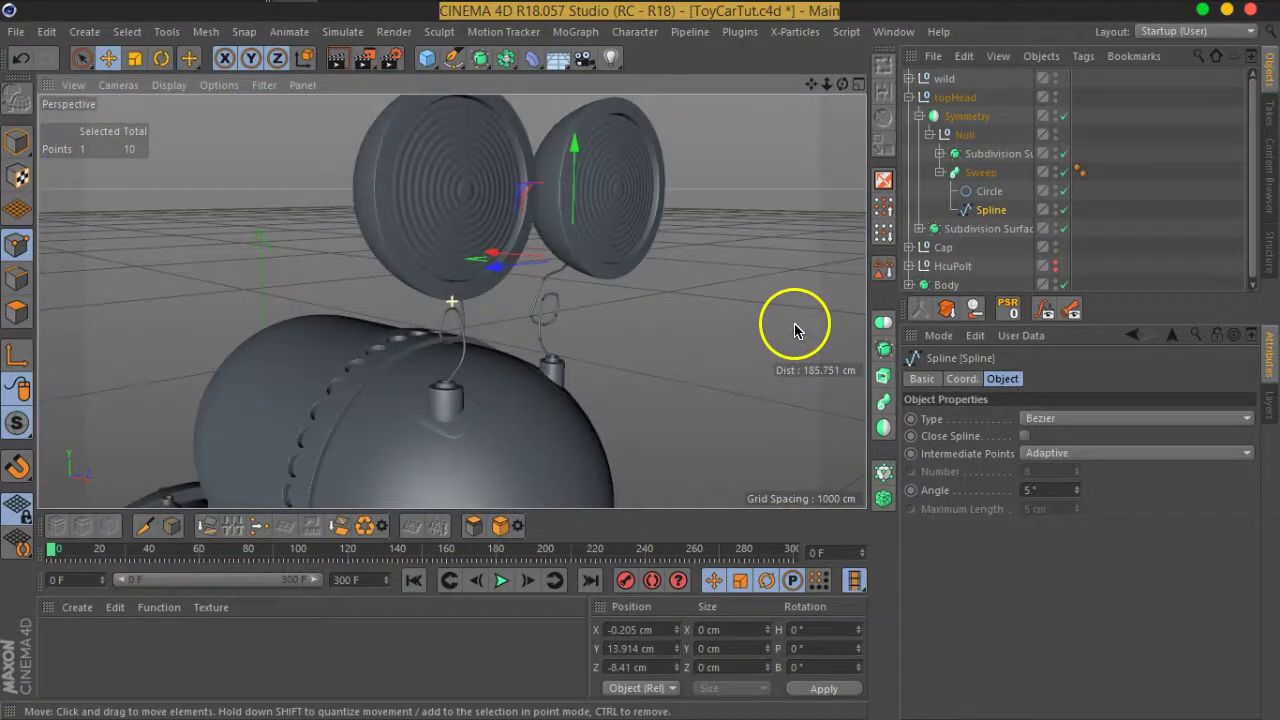
Switch the viewport display mode to Isoparms.
{"action": "scroll", "coordinate": [543, 300], "scroll_direction": "up", "scroll_amount": 5}
{"action": "left_click_drag", "start_coordinate": [543, 294], "coordinate": [651, 286], "text": "alt"}
{"action": "scroll", "coordinate": [640, 300], "scroll_direction": "up", "scroll_amount": 3}
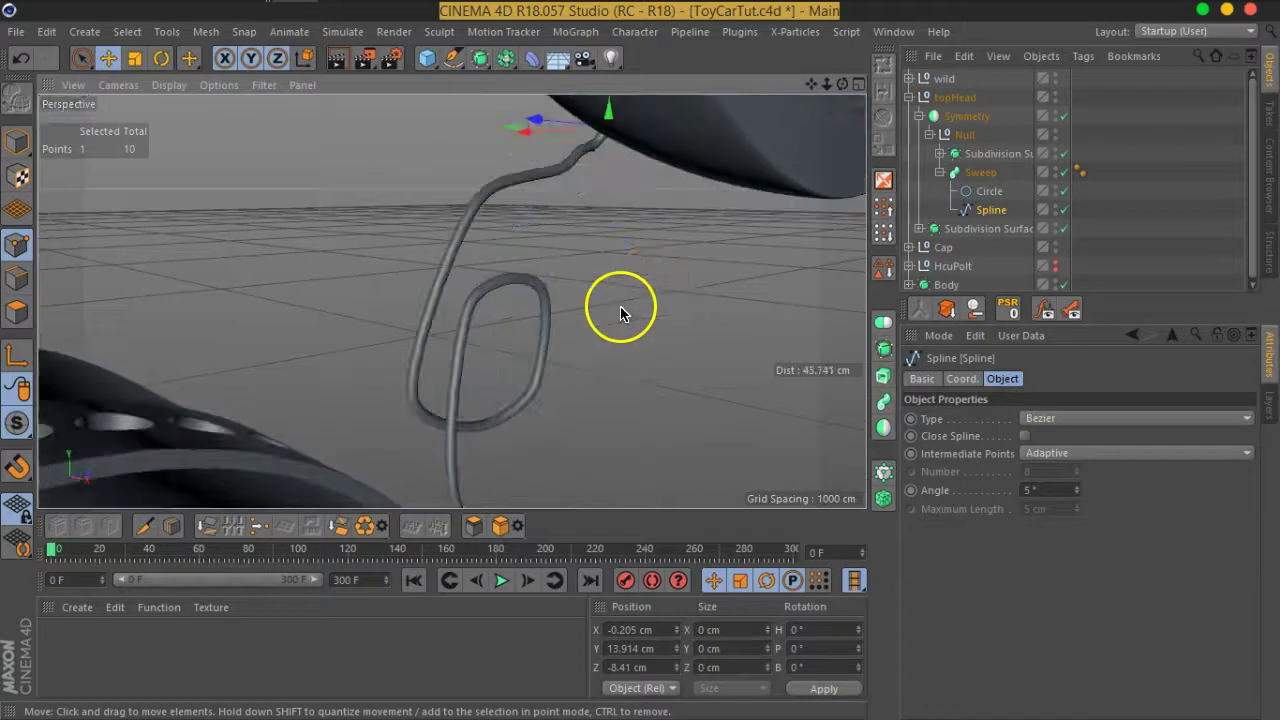
{"action": "left_click", "coordinate": [189, 85]}
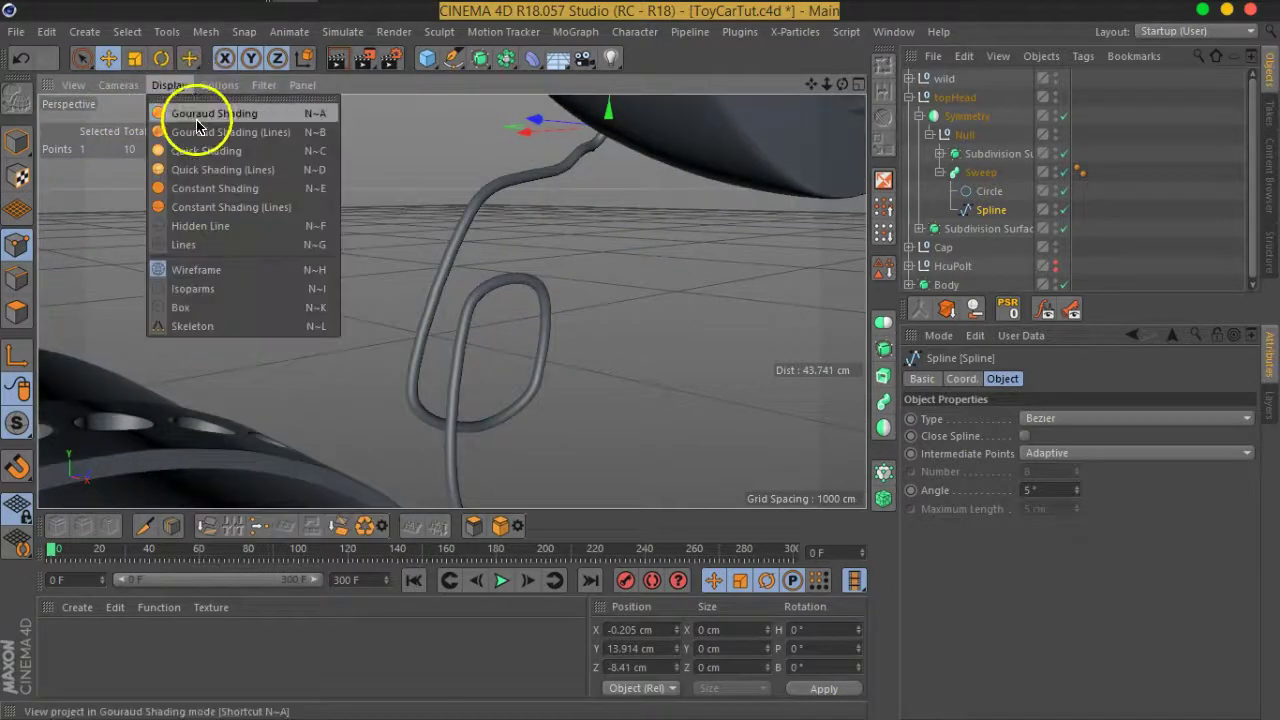
{"action": "left_click", "coordinate": [200, 133]}
{"action": "left_click", "coordinate": [180, 85]}
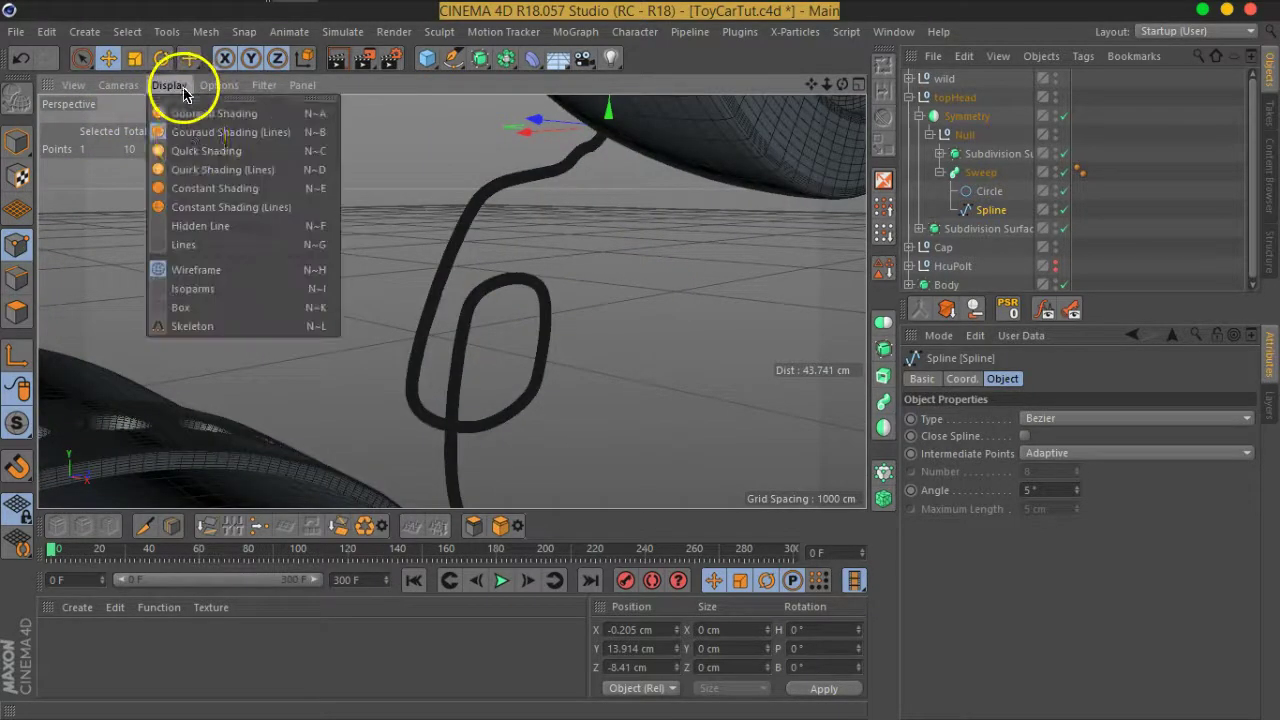
{"action": "left_click", "coordinate": [214, 280]}
Zoom out and save the scene with Ctrl+S.
{"action": "scroll", "coordinate": [522, 369], "scroll_direction": "down", "scroll_amount": 3}
{"action": "scroll", "coordinate": [520, 366], "scroll_direction": "down", "scroll_amount": 2}
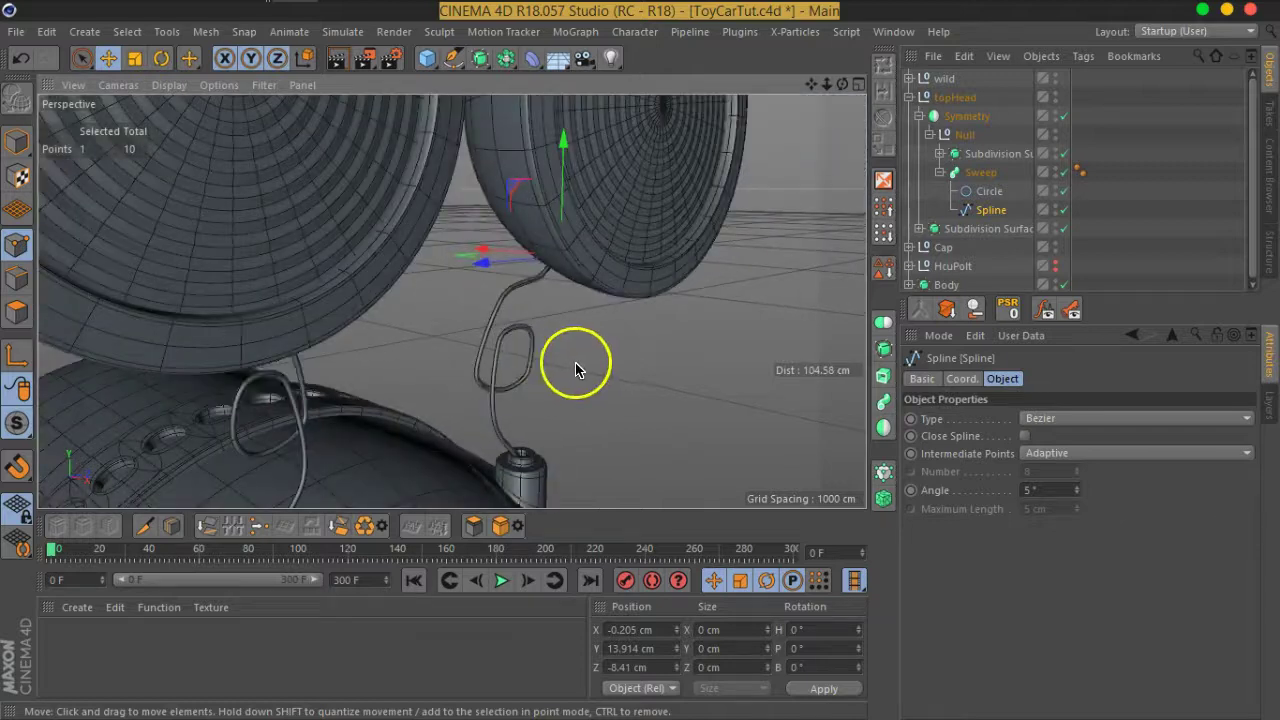
{"action": "scroll", "coordinate": [540, 350], "scroll_direction": "down", "scroll_amount": 3}
{"action": "scroll", "coordinate": [522, 345], "scroll_direction": "down", "scroll_amount": 2}
{"action": "scroll", "coordinate": [449, 320], "scroll_direction": "down", "scroll_amount": 1}
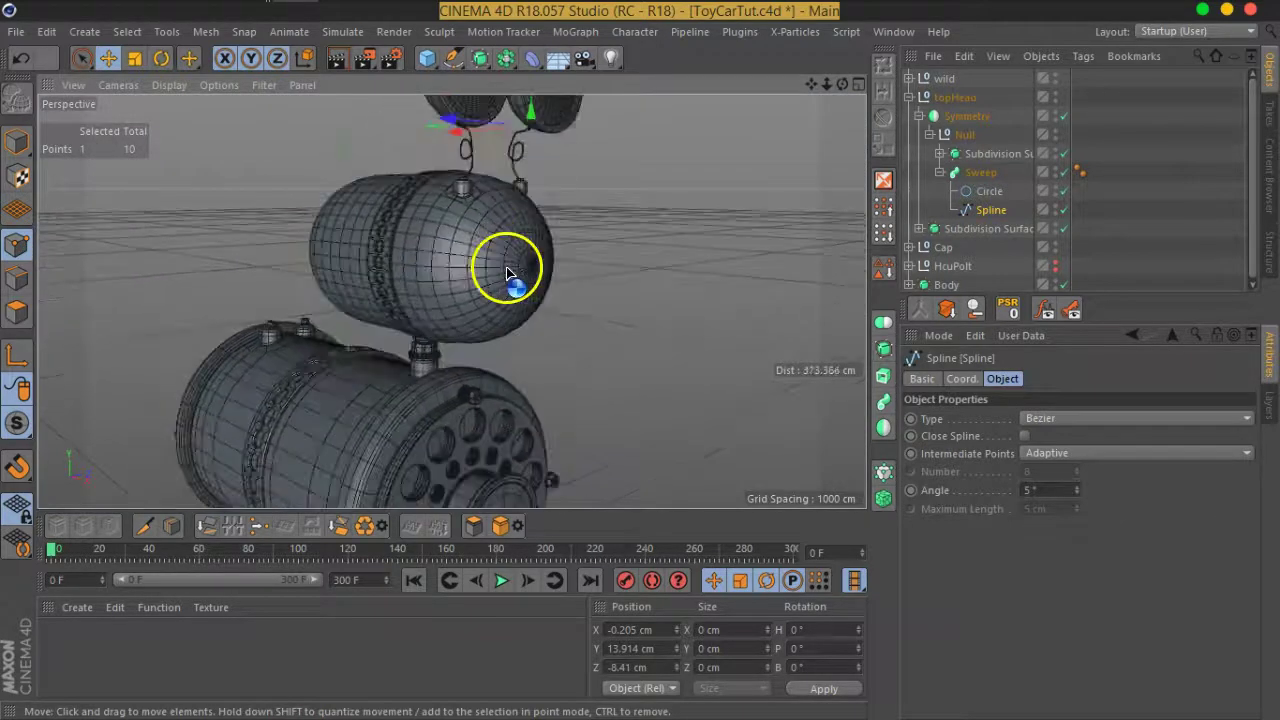
{"action": "key", "text": "ctrl+s"}
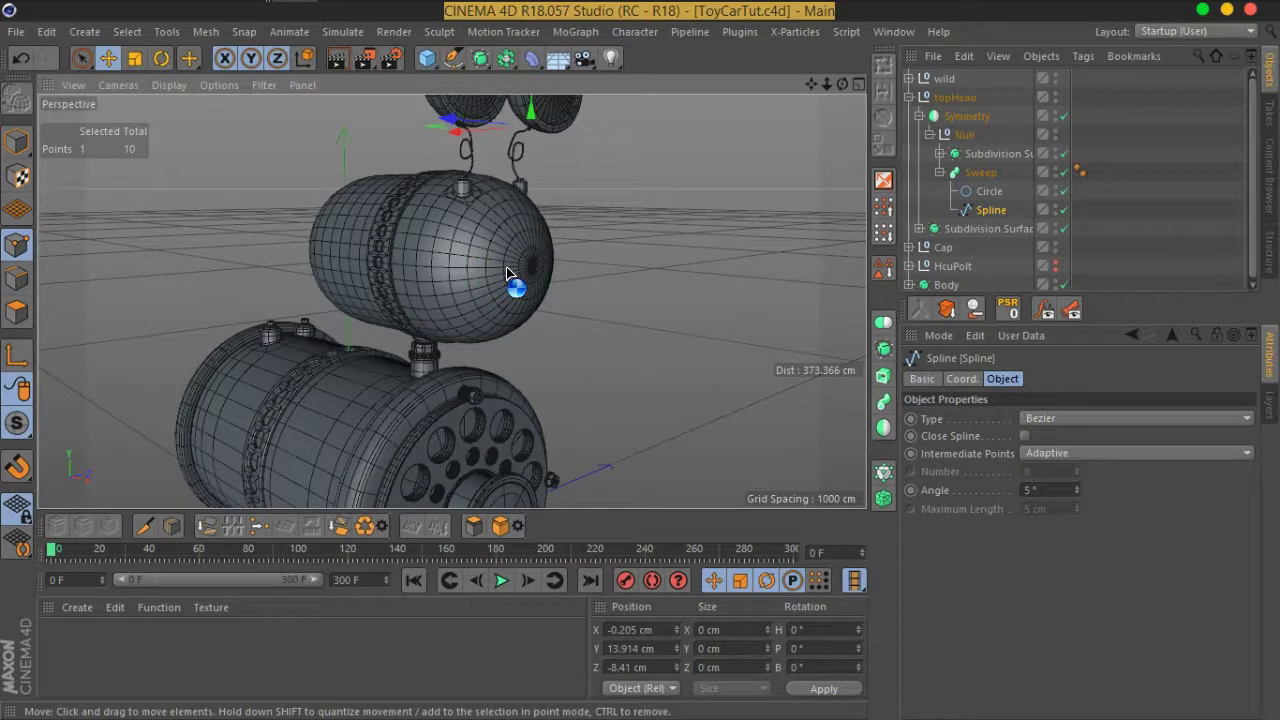
Orbit and recentre the view to show the whole car from the front.
{"action": "scroll", "coordinate": [507, 273], "scroll_direction": "down", "scroll_amount": 3}
{"action": "mouse_move", "coordinate": [520, 280]}
{"action": "left_mouse_down", "text": "alt"}
{"action": "mouse_move", "coordinate": [606, 286]}
{"action": "mouse_move", "coordinate": [492, 272]}
{"action": "mouse_move", "coordinate": [751, 289]}
{"action": "mouse_move", "coordinate": [660, 317]}
{"action": "left_mouse_up", "text": "alt"}
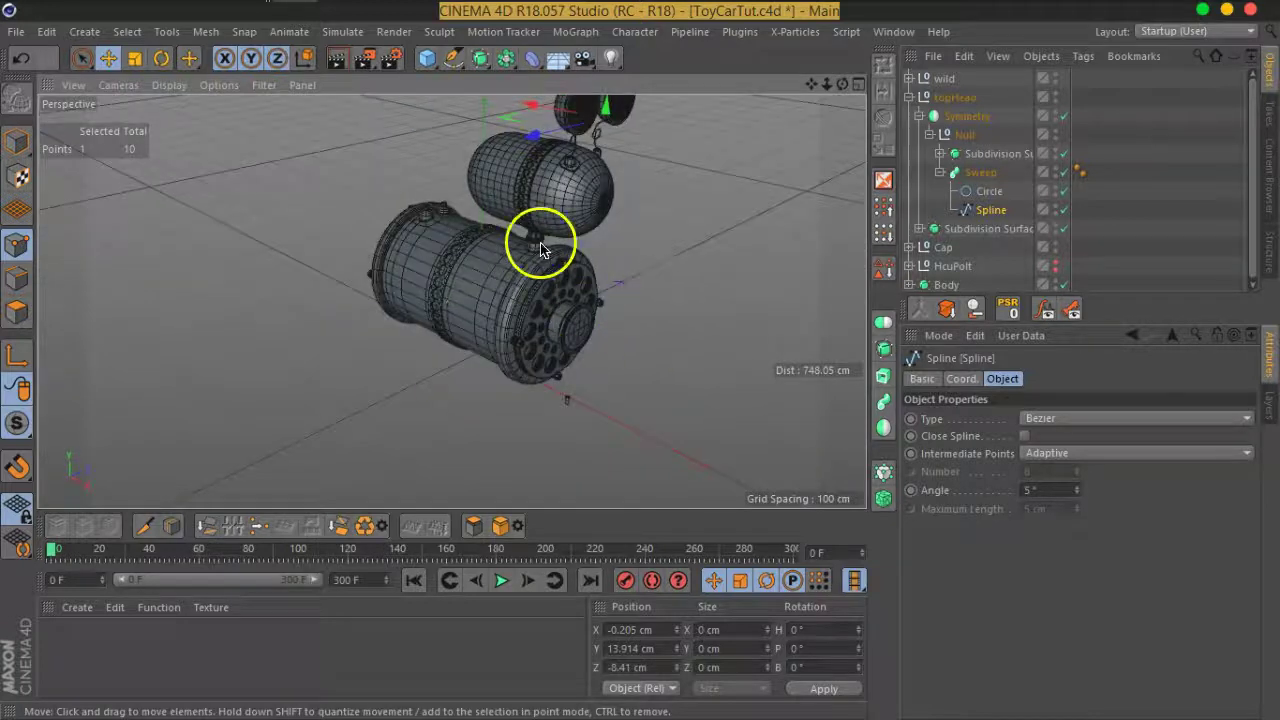
{"action": "middle_click_drag", "start_coordinate": [540, 250], "coordinate": [660, 324], "text": "alt"}
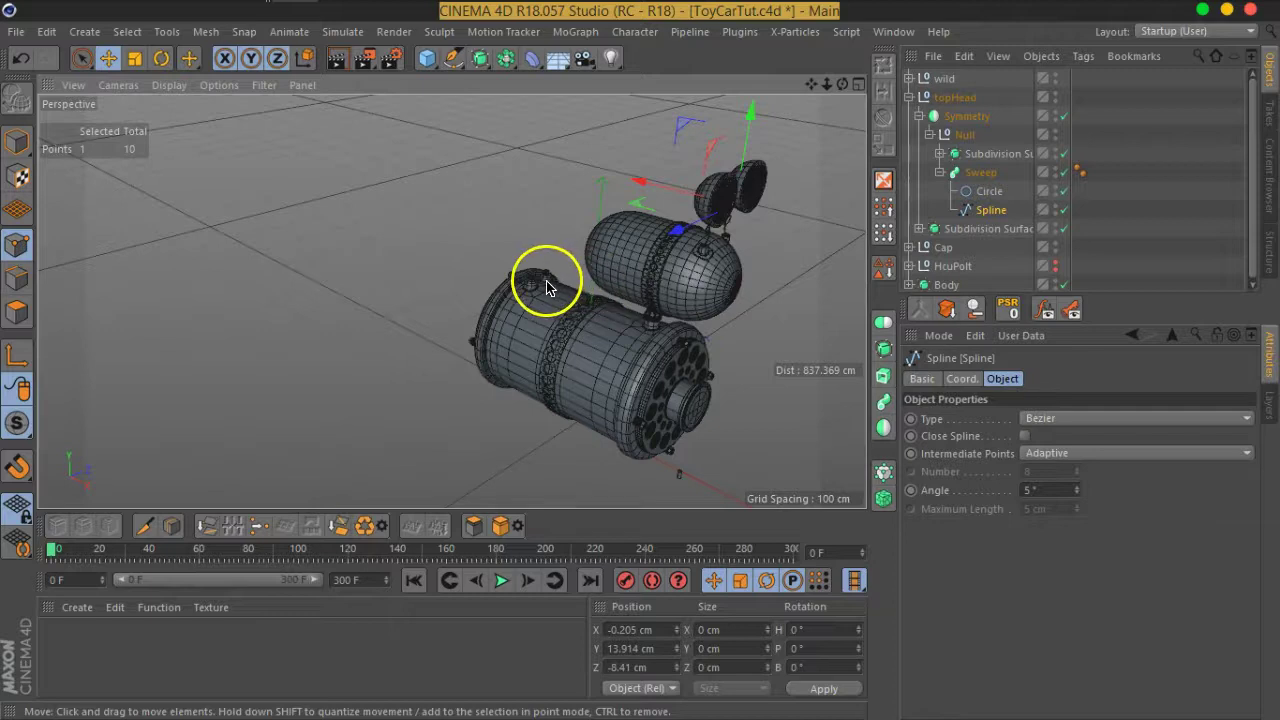
{"action": "scroll", "coordinate": [546, 287], "scroll_direction": "up", "scroll_amount": 5}
{"action": "scroll", "coordinate": [428, 284], "scroll_direction": "up", "scroll_amount": 5}
{"action": "scroll", "coordinate": [597, 309], "scroll_direction": "down", "scroll_amount": 3}
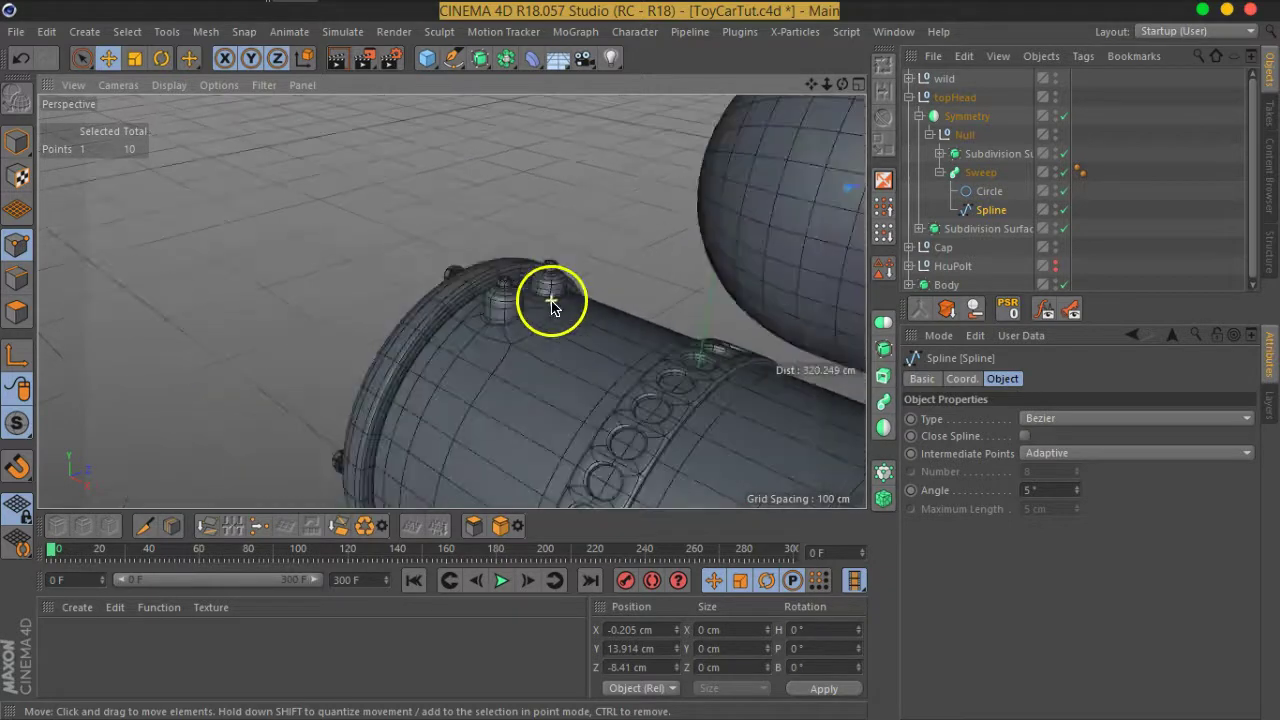
{"action": "scroll", "coordinate": [543, 294], "scroll_direction": "down", "scroll_amount": 3}
{"action": "scroll", "coordinate": [617, 363], "scroll_direction": "down", "scroll_amount": 2}
Maximise the Front view and ready the Pen tool with nothing selected.
{"action": "left_click", "coordinate": [858, 84]}
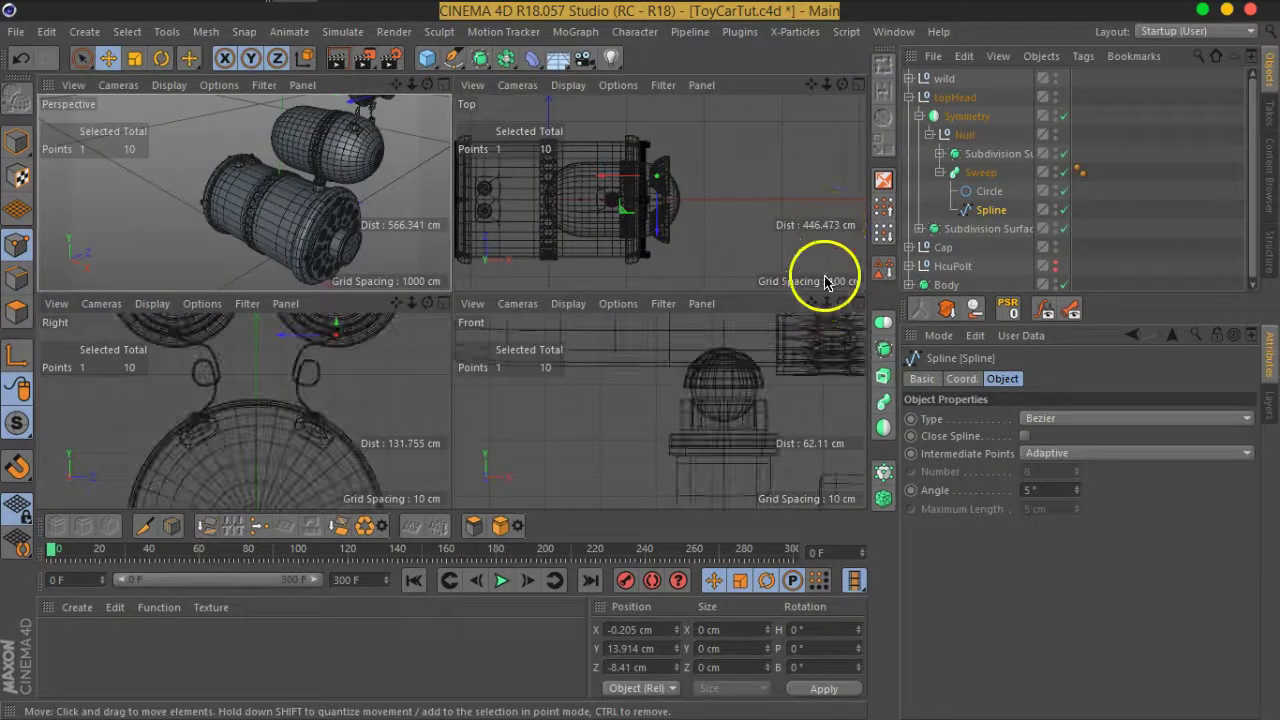
{"action": "left_click", "coordinate": [856, 305]}
{"action": "scroll", "coordinate": [586, 263], "scroll_direction": "down", "scroll_amount": 5}
{"action": "scroll", "coordinate": [509, 343], "scroll_direction": "down", "scroll_amount": 2}
{"action": "scroll", "coordinate": [473, 317], "scroll_direction": "down", "scroll_amount": 2}
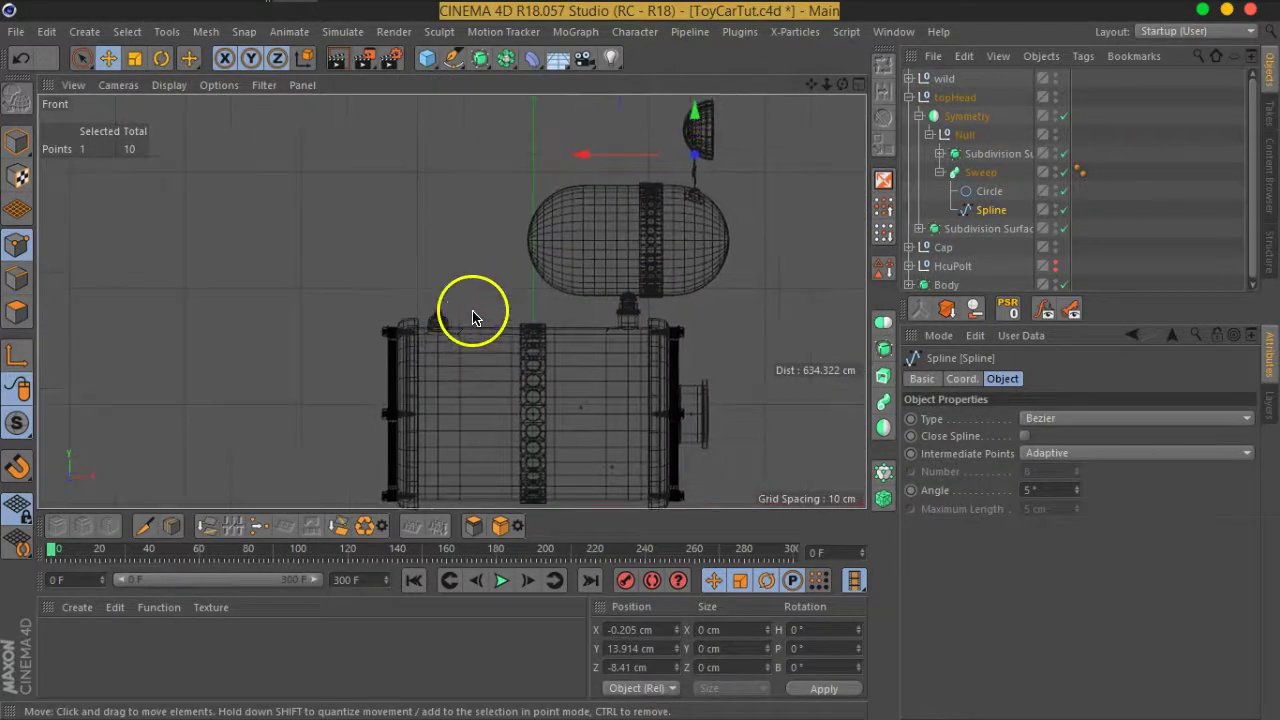
{"action": "key", "text": "p"}
{"action": "key", "text": "Escape"}
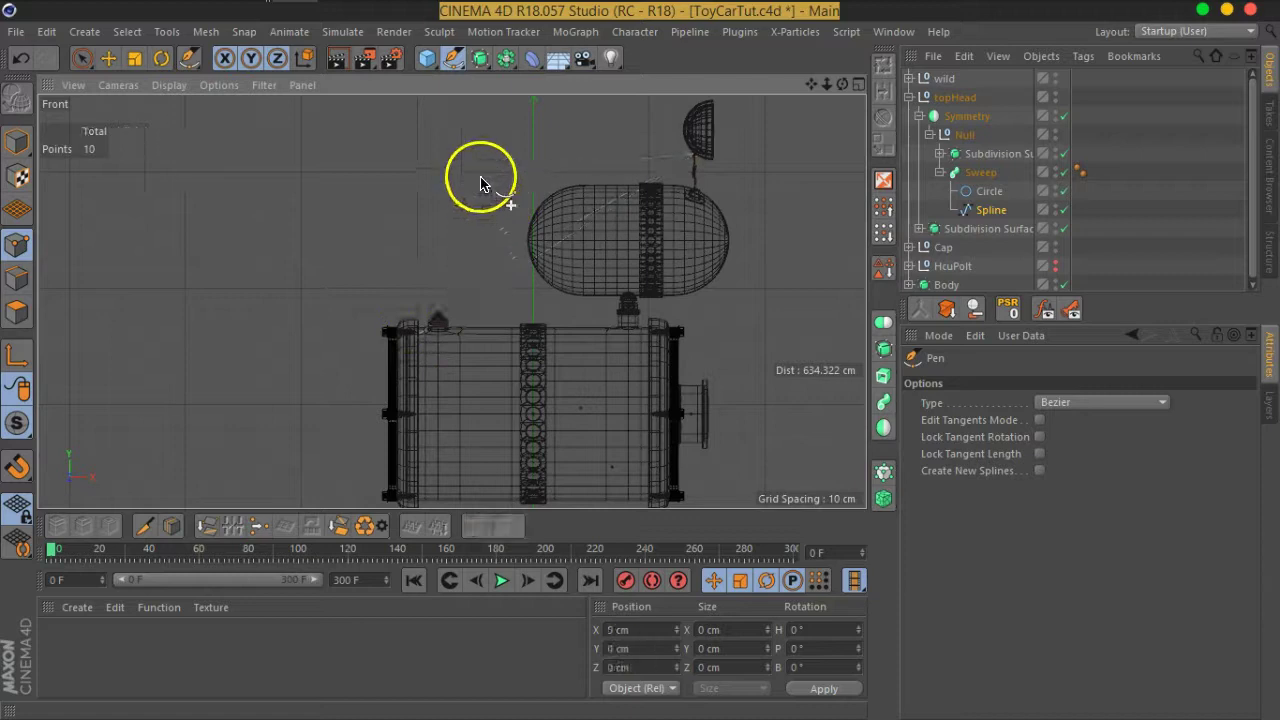
{"action": "left_click", "coordinate": [1078, 253]}
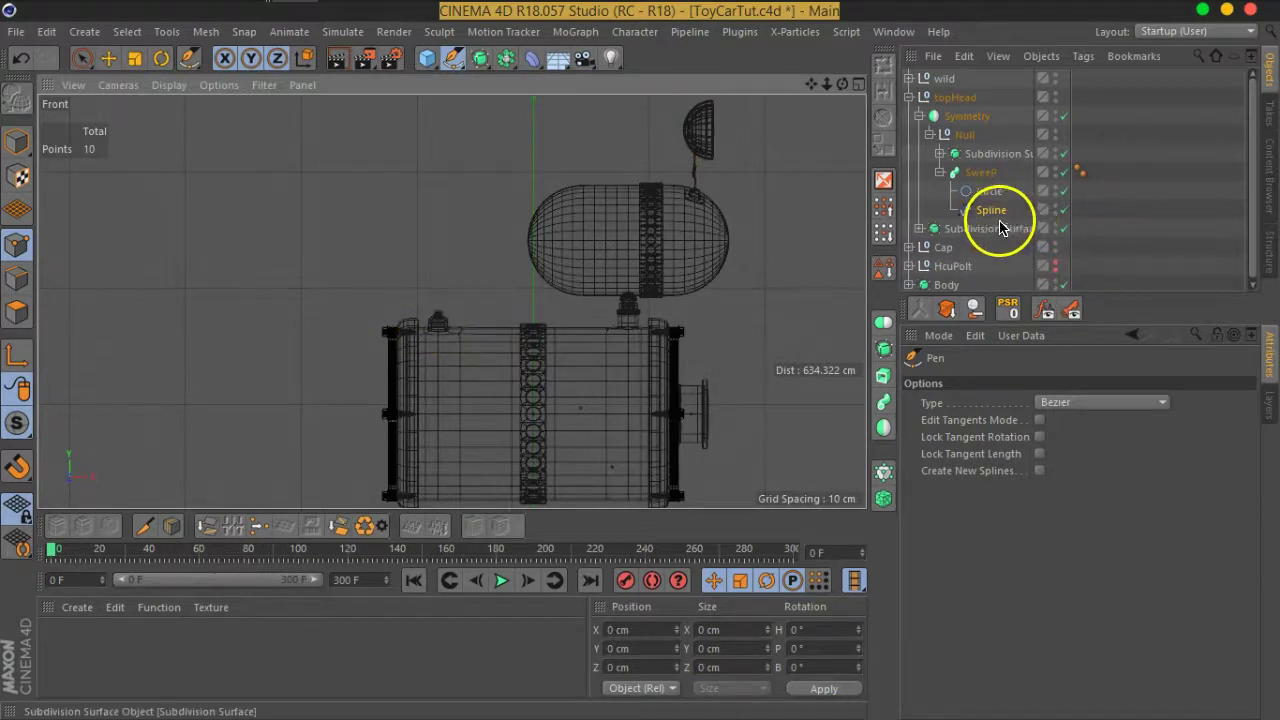
{"action": "scroll", "coordinate": [410, 308], "scroll_direction": "up", "scroll_amount": 2}
{"action": "scroll", "coordinate": [586, 371], "scroll_direction": "up", "scroll_amount": 2}
{"action": "scroll", "coordinate": [563, 357], "scroll_direction": "up", "scroll_amount": 2}
{"action": "scroll", "coordinate": [534, 351], "scroll_direction": "up", "scroll_amount": 2}
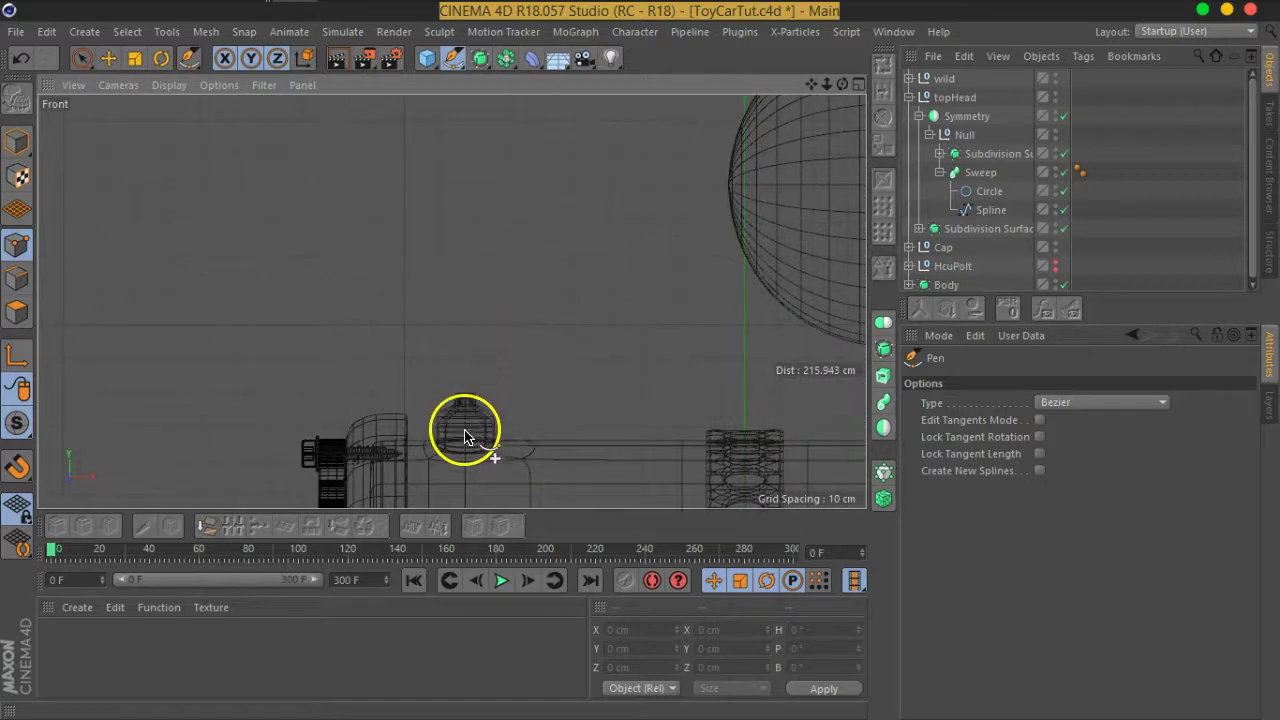
Draw a new wire's points from the body socket upward into a curly loop.
{"action": "left_click", "coordinate": [462, 426]}
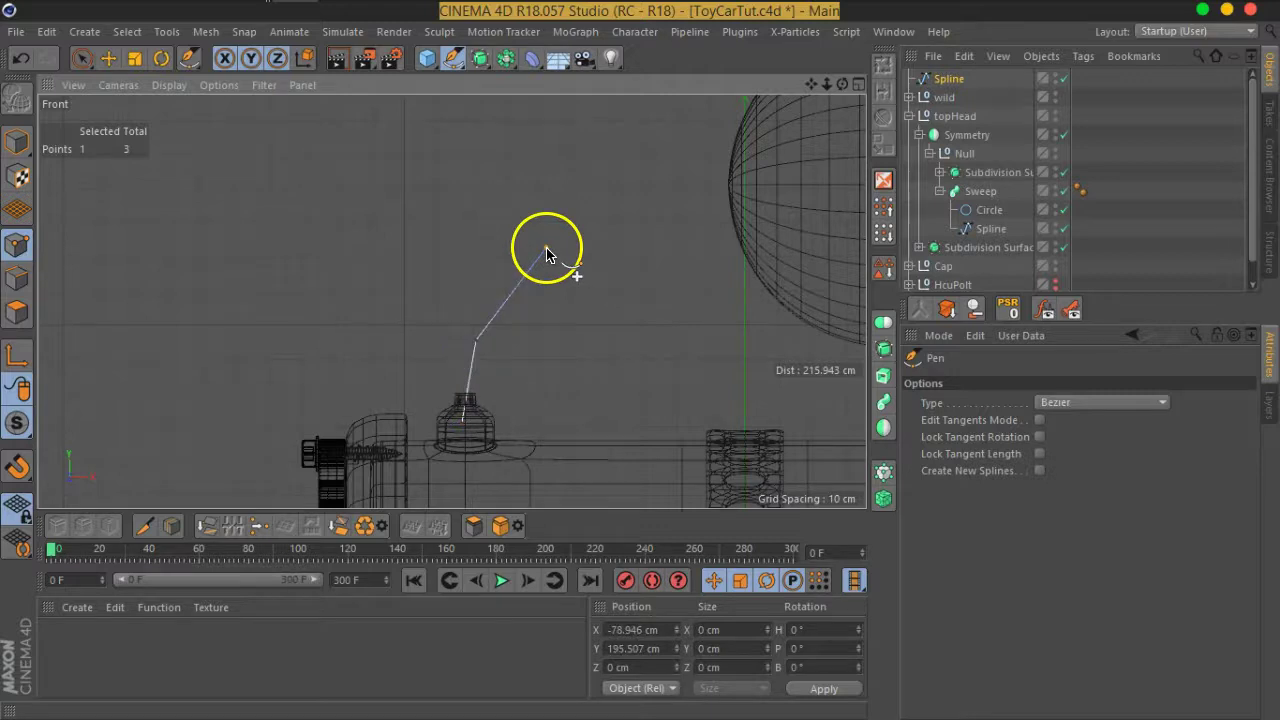
{"action": "middle_click_drag", "start_coordinate": [473, 150], "coordinate": [517, 263], "text": "alt"}
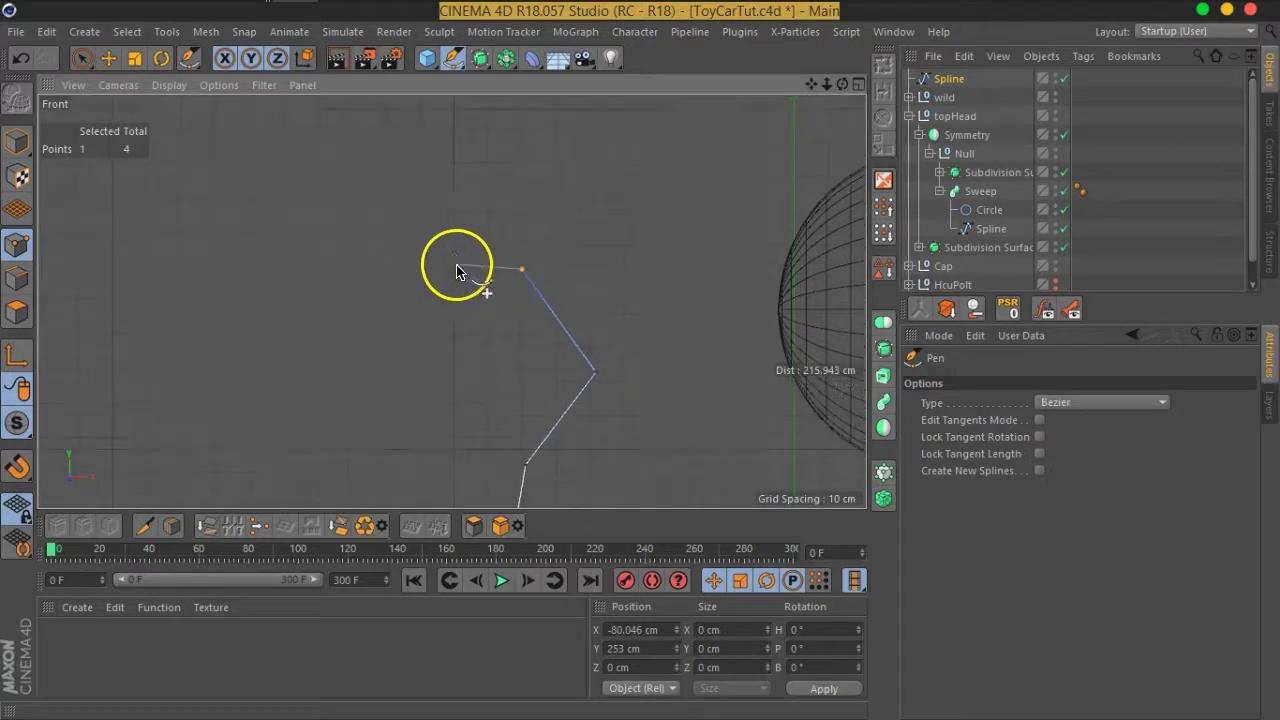
{"action": "left_click", "coordinate": [416, 318]}
{"action": "left_click", "coordinate": [592, 288]}
{"action": "middle_click_drag", "start_coordinate": [543, 137], "coordinate": [571, 280], "text": "alt"}
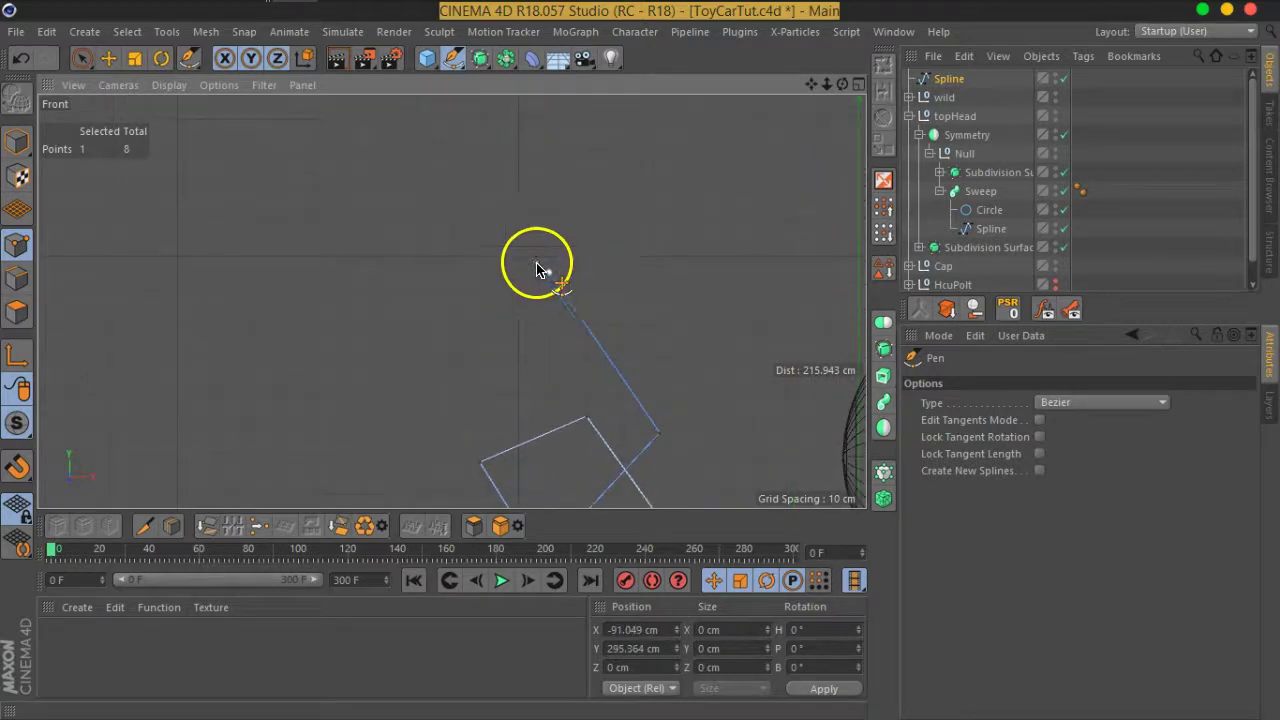
{"action": "left_click", "coordinate": [484, 148]}
{"action": "left_click", "coordinate": [570, 156]}
{"action": "left_click", "coordinate": [584, 214]}
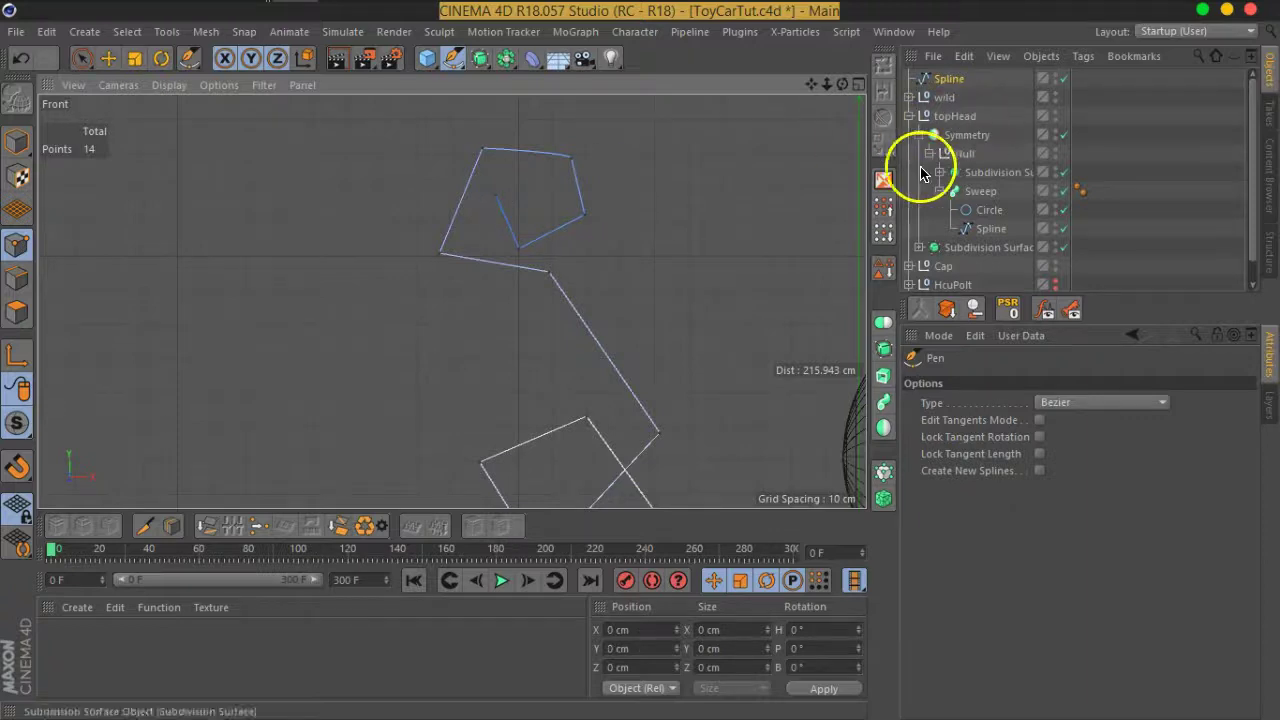
Apply Soft Interpolation to all the new spline's points for smooth curves.
{"action": "key", "text": "ctrl+a"}
{"action": "right_click", "coordinate": [583, 274]}
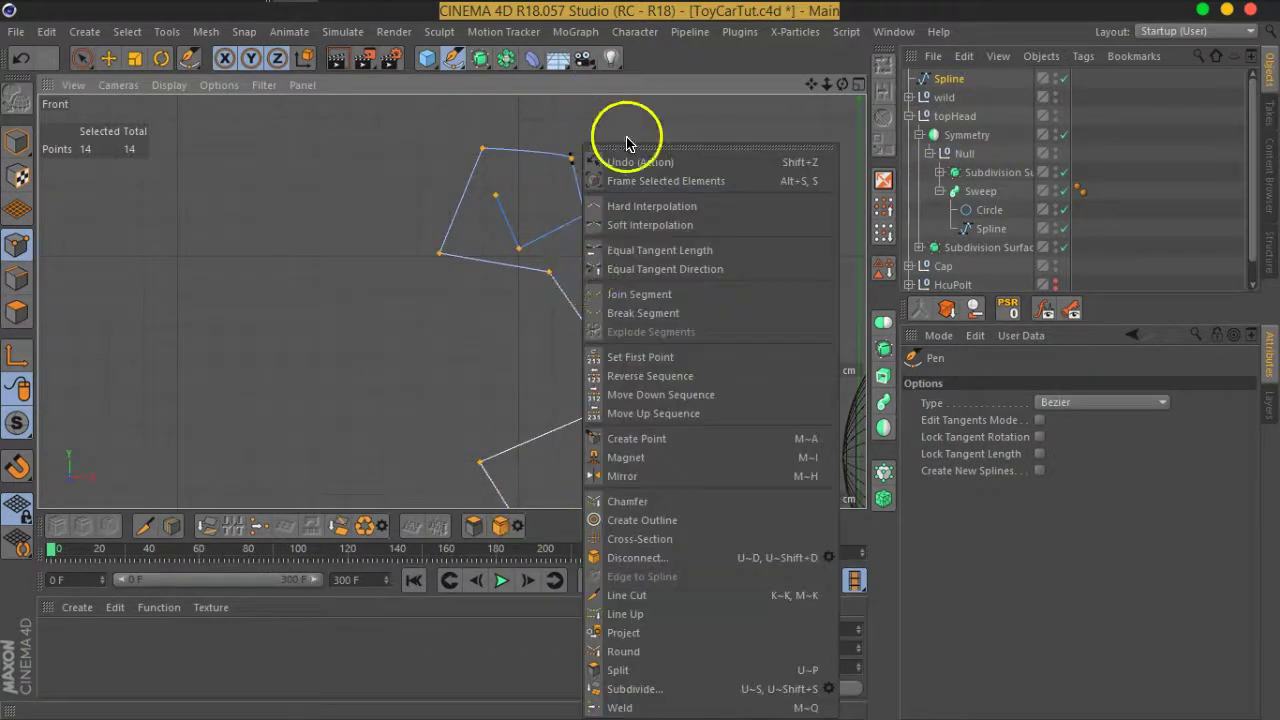
{"action": "left_click", "coordinate": [650, 224]}
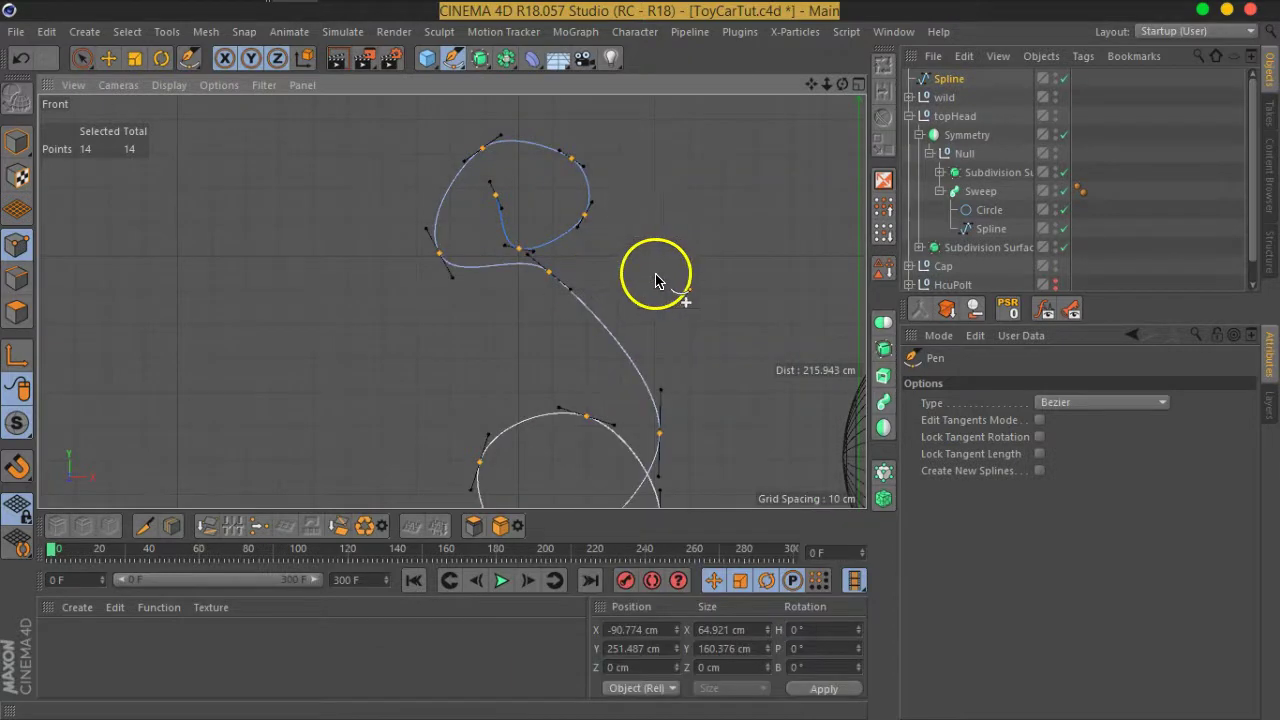
{"action": "left_click", "coordinate": [857, 88]}
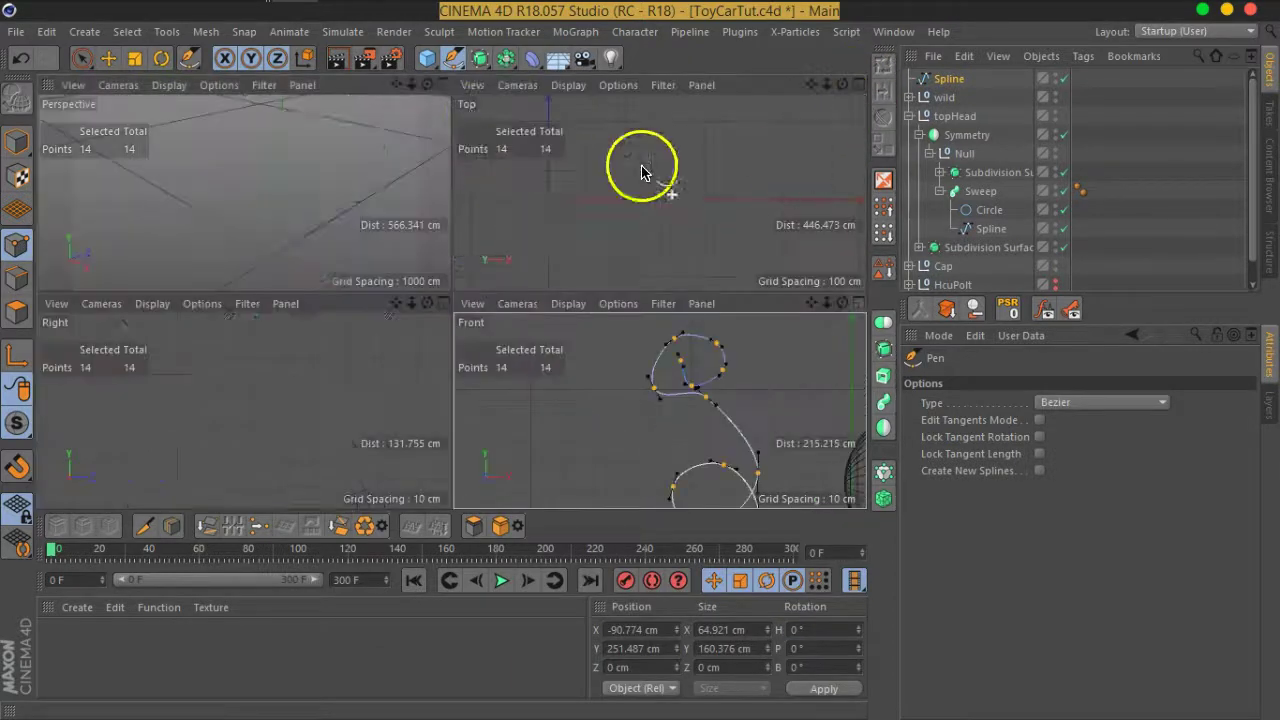
Centre the curly spline's axis on its geometry with Mesh > Axis Center.
{"action": "left_click", "coordinate": [440, 84]}
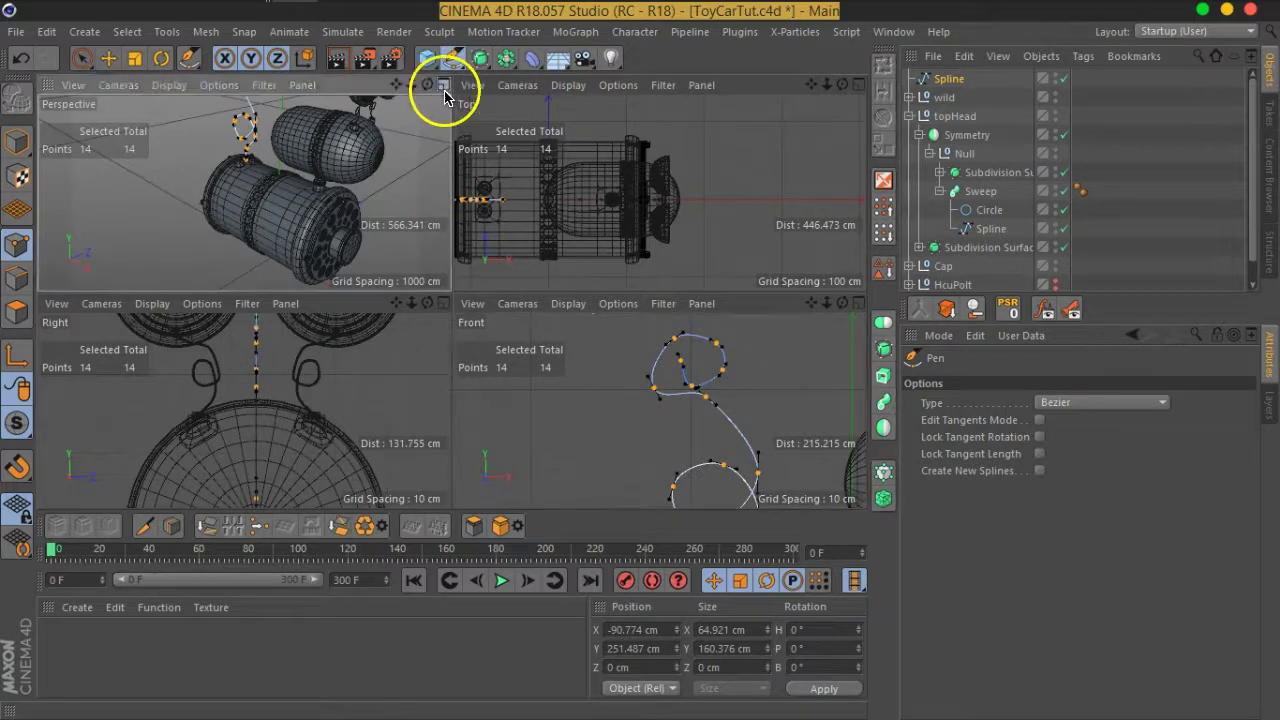
{"action": "scroll", "coordinate": [487, 268], "scroll_direction": "up", "scroll_amount": 2}
{"action": "scroll", "coordinate": [554, 286], "scroll_direction": "up", "scroll_amount": 3}
{"action": "scroll", "coordinate": [508, 200], "scroll_direction": "up", "scroll_amount": 3}
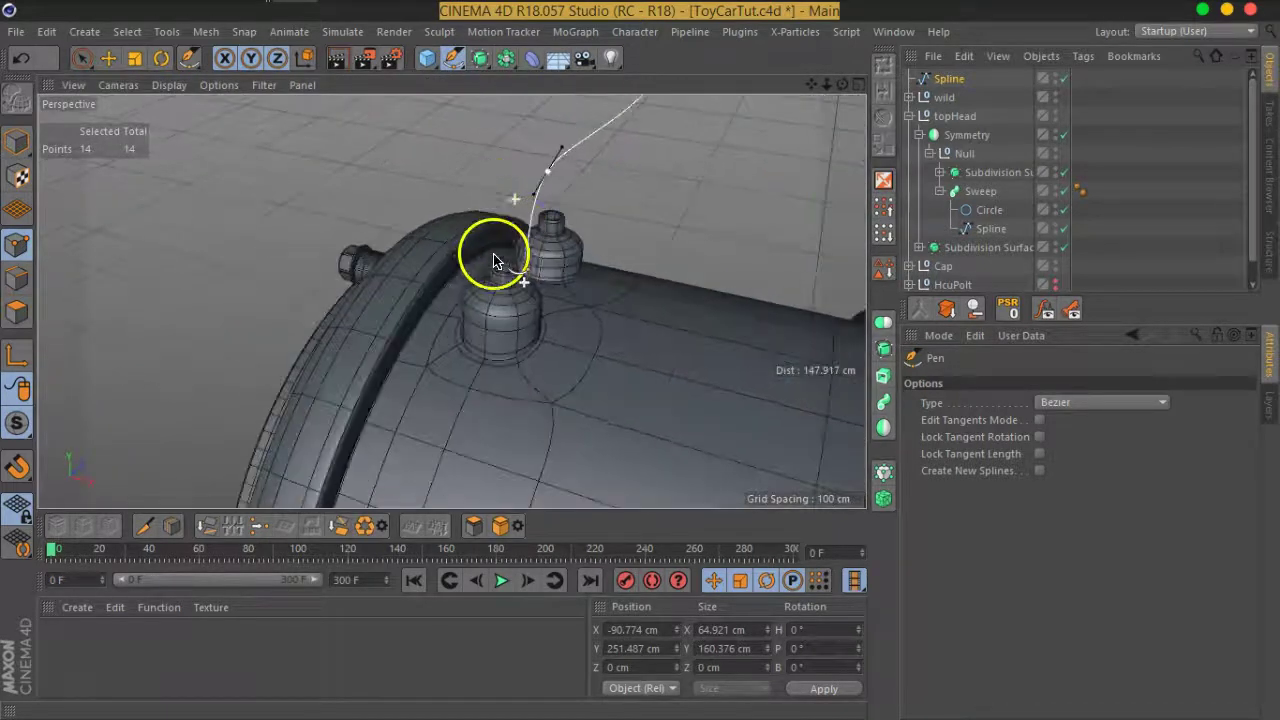
{"action": "scroll", "coordinate": [491, 263], "scroll_direction": "up", "scroll_amount": 3}
{"action": "mouse_move", "coordinate": [655, 338]}
{"action": "left_mouse_down", "text": "alt"}
{"action": "mouse_move", "coordinate": [743, 329]}
{"action": "mouse_move", "coordinate": [651, 292]}
{"action": "mouse_move", "coordinate": [586, 311]}
{"action": "left_mouse_up", "text": "alt"}
{"action": "left_click", "coordinate": [108, 57]}
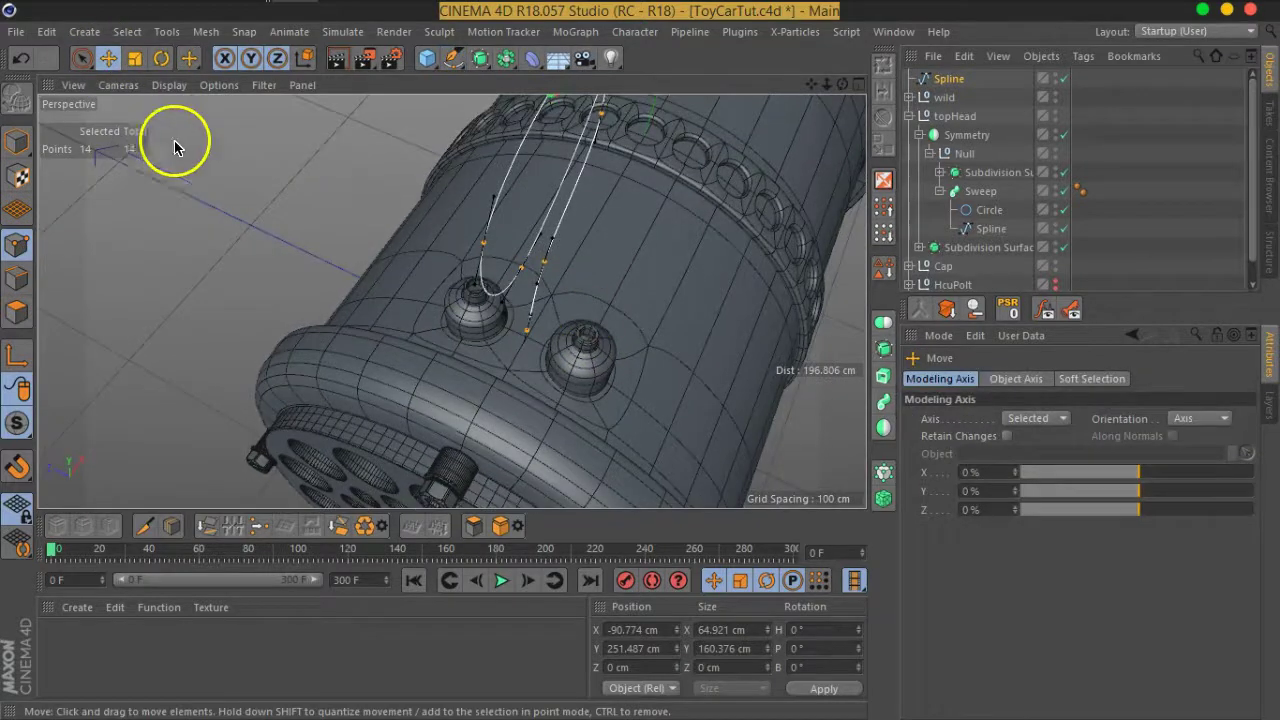
{"action": "left_click", "coordinate": [17, 142]}
{"action": "left_click", "coordinate": [580, 372]}
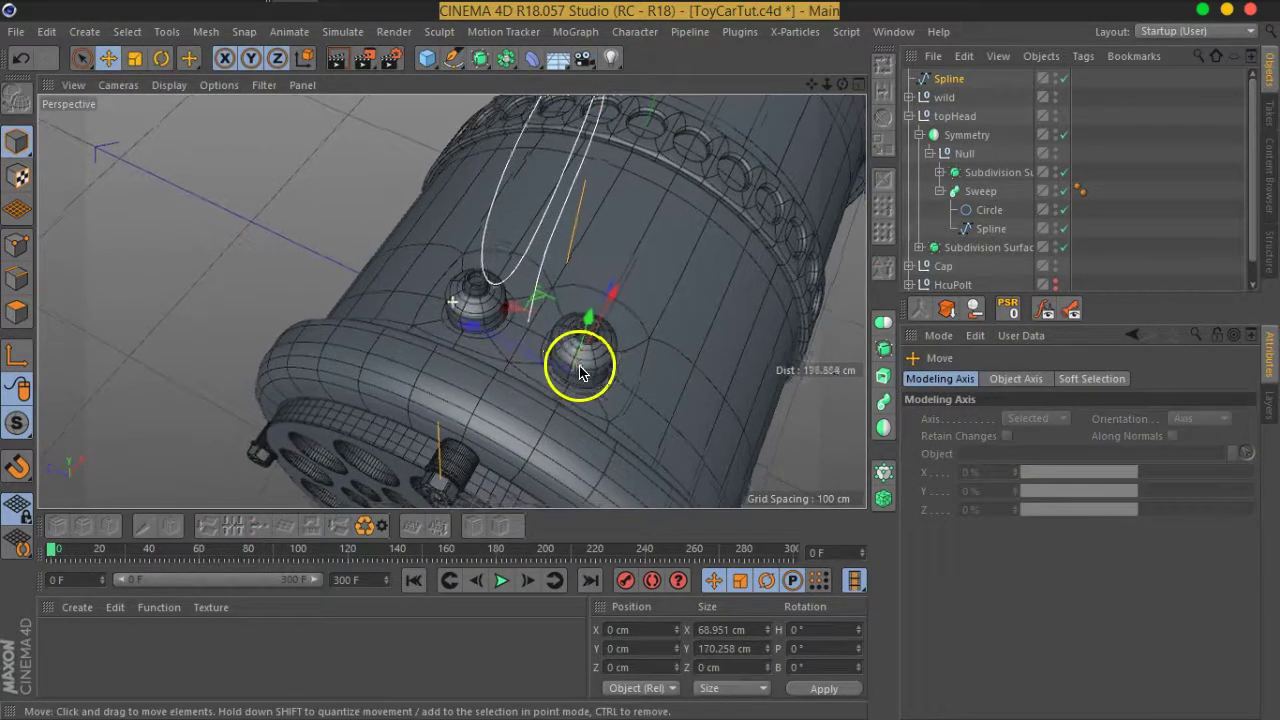
{"action": "scroll", "coordinate": [580, 372], "scroll_direction": "up", "scroll_amount": 2}
{"action": "left_click", "coordinate": [168, 31]}
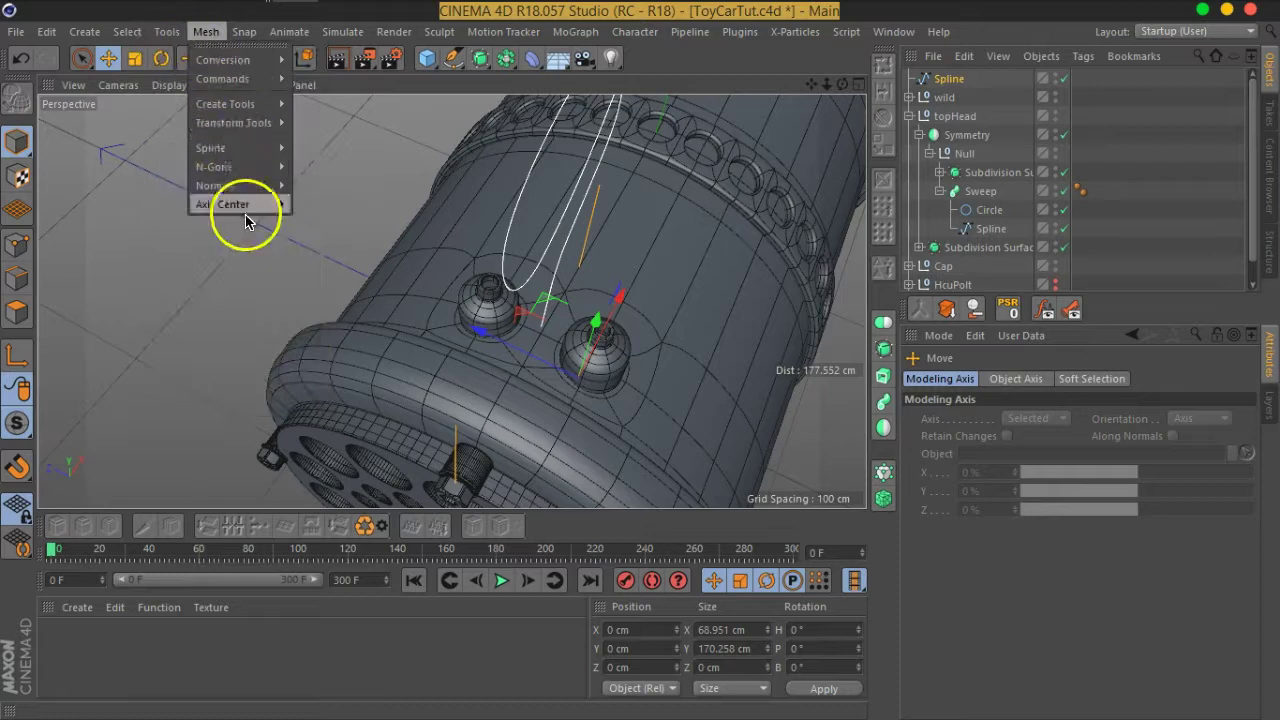
{"action": "left_click", "coordinate": [337, 229]}
Slide the spline along Z to -14.26 cm over the second socket knob.
{"action": "key", "text": "F5"}
{"action": "middle_click", "coordinate": [232, 165]}
{"action": "middle_click_drag", "start_coordinate": [574, 257], "coordinate": [566, 293], "text": "alt"}
{"action": "mouse_move", "coordinate": [452, 199]}
{"action": "left_mouse_down"}
{"action": "mouse_move", "coordinate": [537, 228]}
{"action": "mouse_move", "coordinate": [543, 214]}
{"action": "left_mouse_up"}
{"action": "mouse_move", "coordinate": [543, 300]}
{"action": "left_mouse_down", "text": "alt"}
{"action": "mouse_move", "coordinate": [634, 337]}
{"action": "mouse_move", "coordinate": [496, 279]}
{"action": "mouse_move", "coordinate": [563, 214]}
{"action": "mouse_move", "coordinate": [631, 214]}
{"action": "left_mouse_up", "text": "alt"}
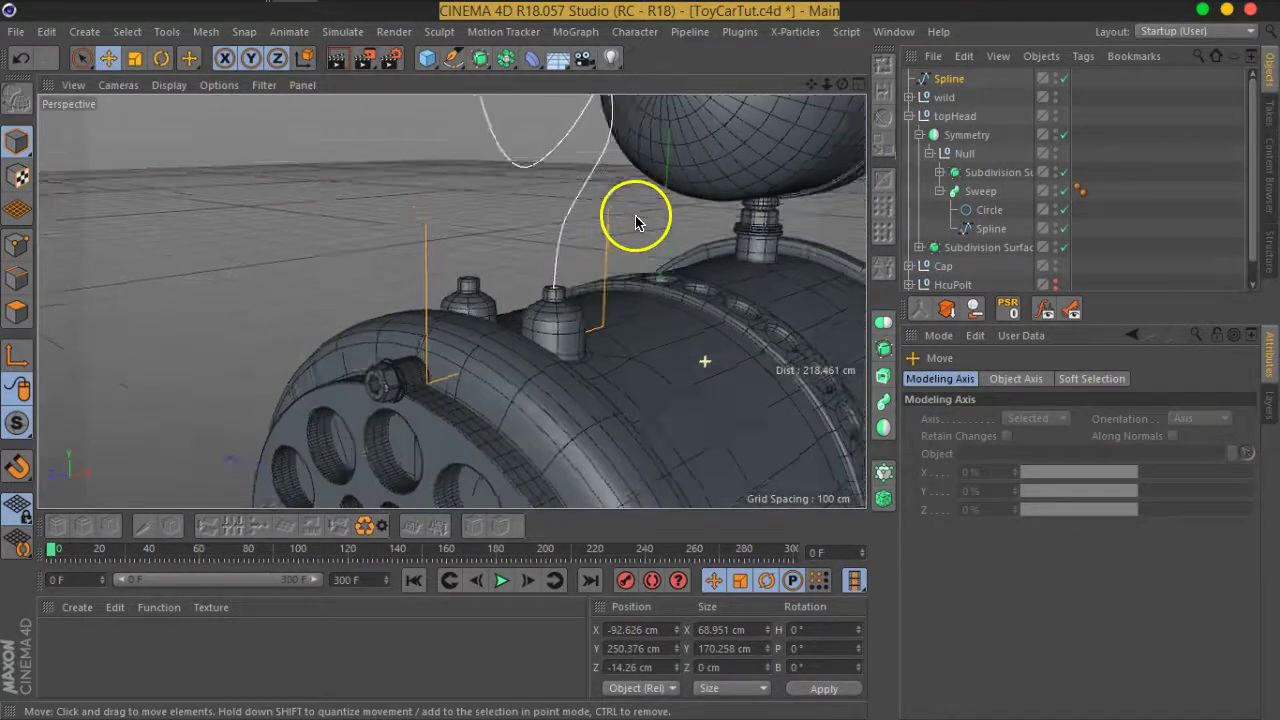
{"action": "left_click", "coordinate": [506, 58]}
Put the curly wire spline in a Symmetry object mirrored on XY, creating a matching second wire.
{"action": "left_click", "coordinate": [700, 145]}
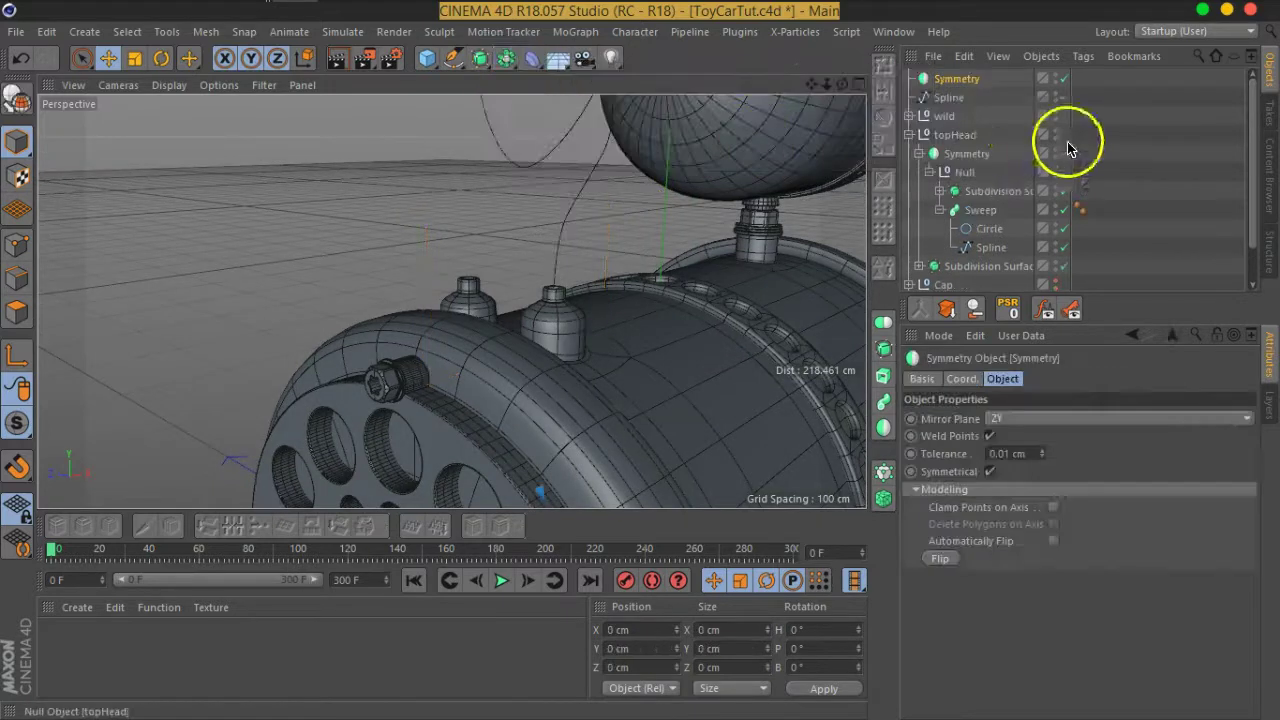
{"action": "left_click_drag", "start_coordinate": [955, 112], "coordinate": [953, 88]}
{"action": "left_click", "coordinate": [953, 82]}
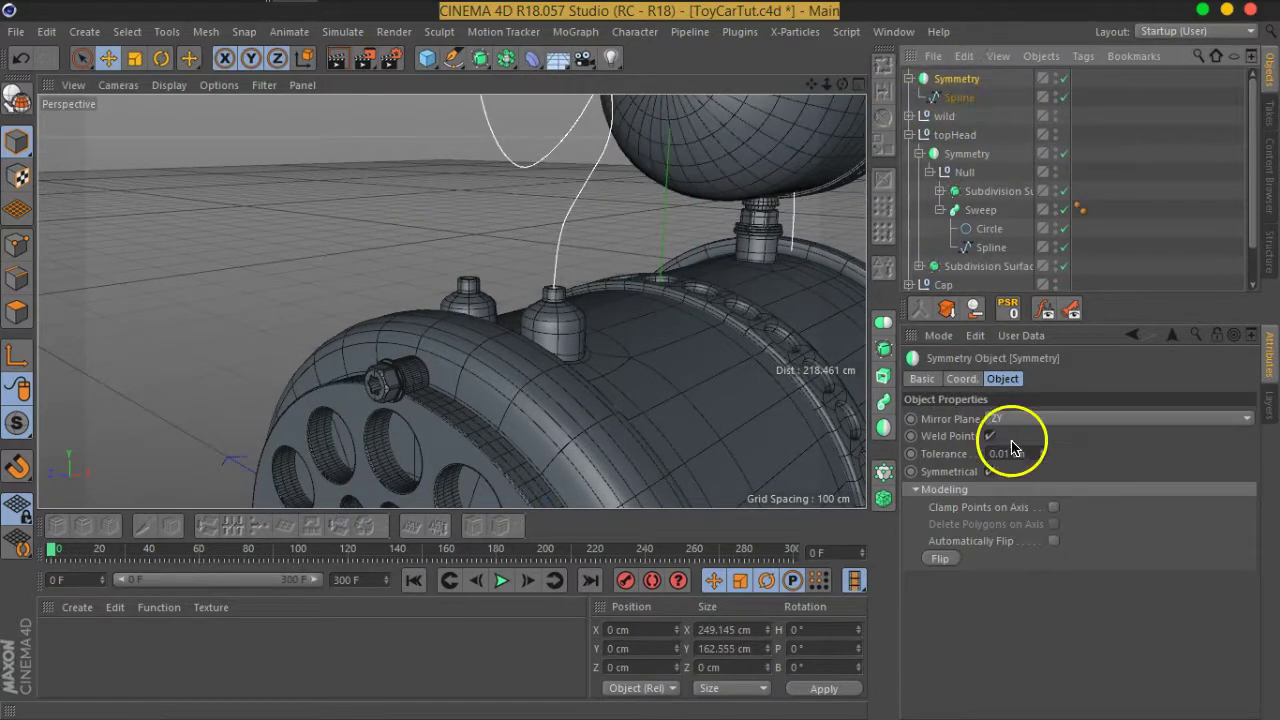
{"action": "left_click", "coordinate": [1035, 421]}
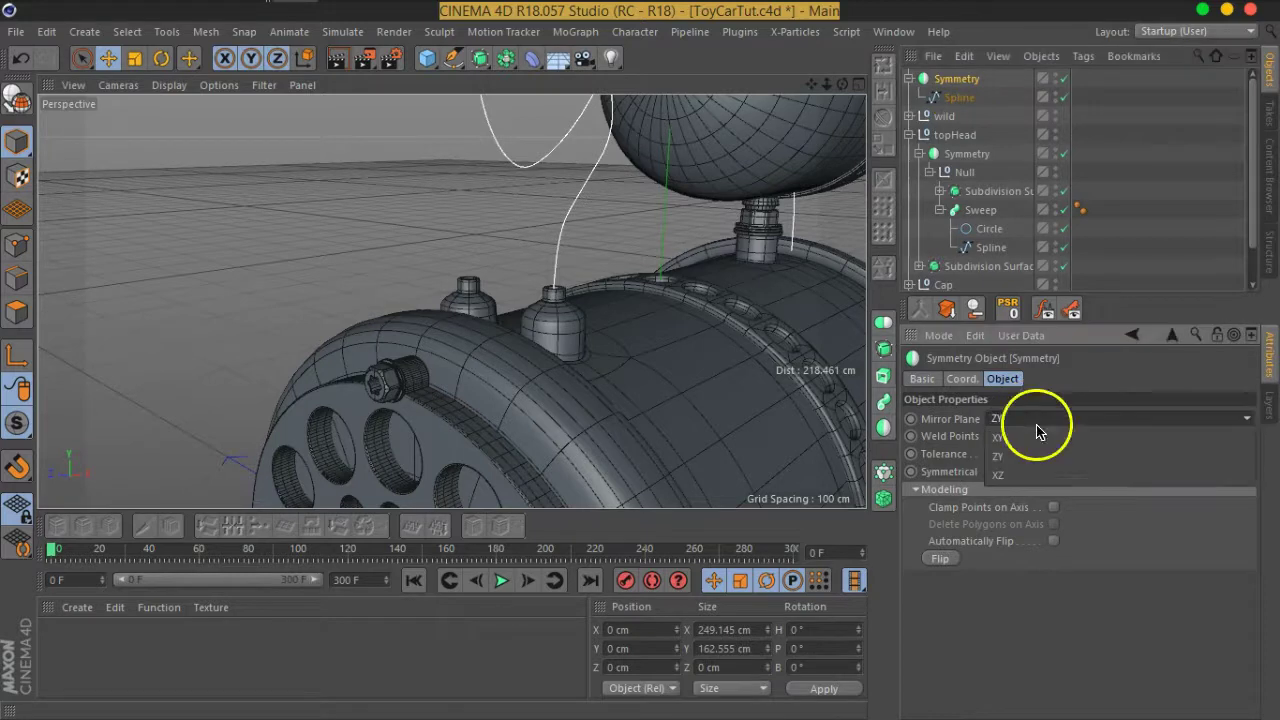
{"action": "left_click", "coordinate": [1046, 445]}
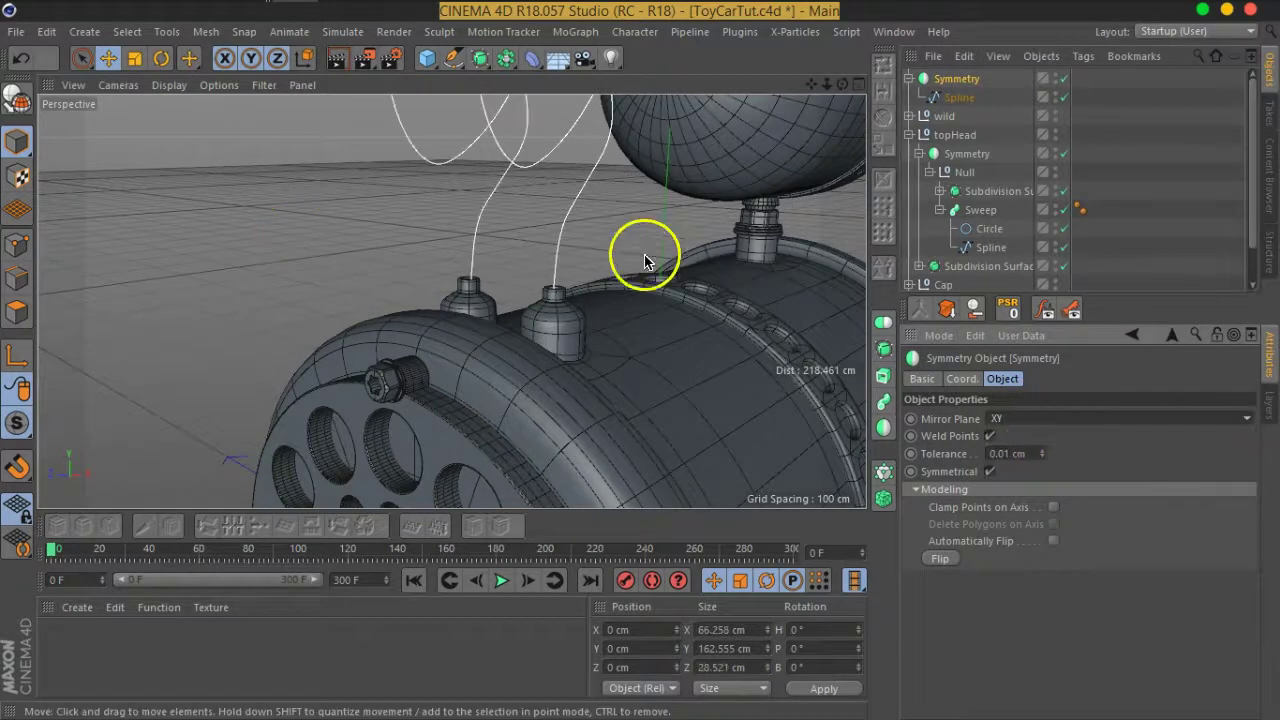
{"action": "scroll", "coordinate": [559, 216], "scroll_direction": "down", "scroll_amount": 2}
{"action": "scroll", "coordinate": [514, 200], "scroll_direction": "down", "scroll_amount": 2}
{"action": "scroll", "coordinate": [563, 351], "scroll_direction": "down", "scroll_amount": 2}
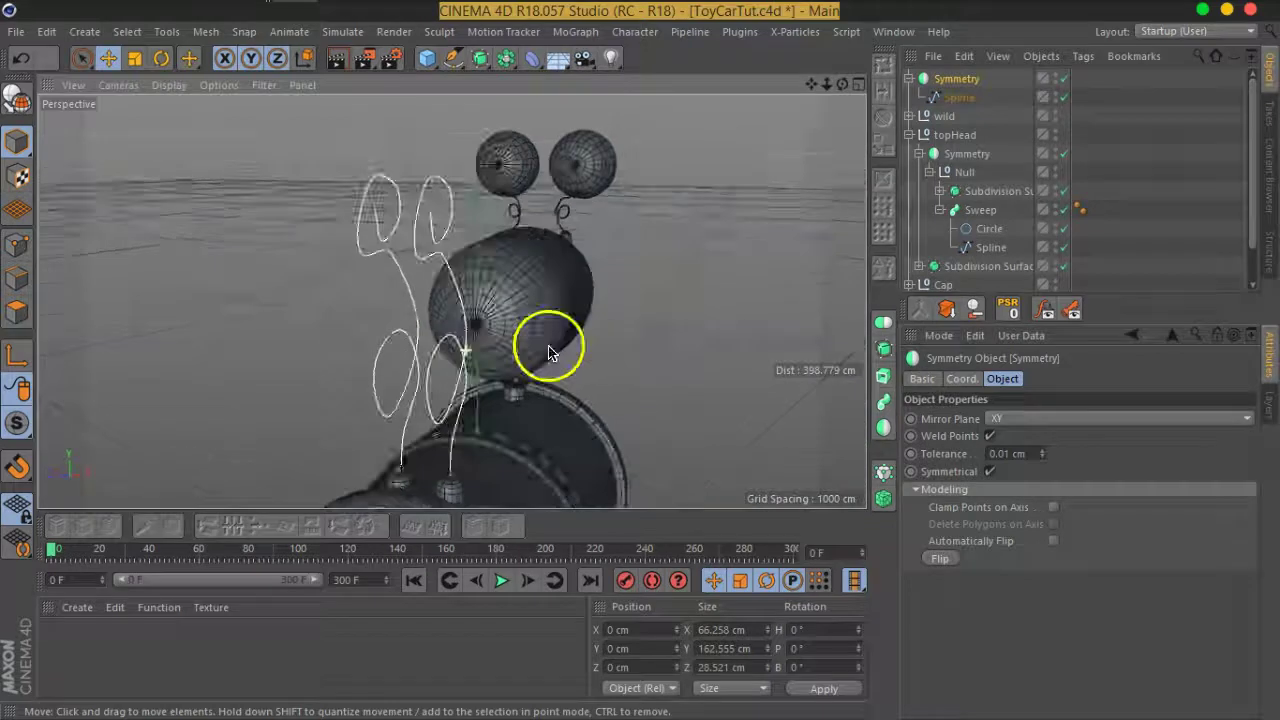
{"action": "scroll", "coordinate": [543, 343], "scroll_direction": "down", "scroll_amount": 2}
{"action": "mouse_move", "coordinate": [674, 342]}
{"action": "left_mouse_down", "text": "alt"}
{"action": "mouse_move", "coordinate": [140, 395]}
{"action": "mouse_move", "coordinate": [429, 346]}
{"action": "mouse_move", "coordinate": [420, 320]}
{"action": "mouse_move", "coordinate": [405, 335]}
{"action": "left_mouse_up", "text": "alt"}
{"action": "scroll", "coordinate": [485, 250], "scroll_direction": "up", "scroll_amount": 2}
{"action": "scroll", "coordinate": [490, 240], "scroll_direction": "up", "scroll_amount": 2}
{"action": "mouse_move", "coordinate": [490, 240]}
{"action": "left_mouse_down", "text": "alt"}
{"action": "mouse_move", "coordinate": [449, 306]}
{"action": "mouse_move", "coordinate": [471, 366]}
{"action": "left_mouse_up", "text": "alt"}
Edit the spline's points with Live Selection, pushing a lower-loop point back.
{"action": "left_click", "coordinate": [945, 97]}
{"action": "left_click", "coordinate": [16, 245]}
{"action": "mouse_move", "coordinate": [243, 357]}
{"action": "left_mouse_down", "text": "alt"}
{"action": "mouse_move", "coordinate": [351, 357]}
{"action": "mouse_move", "coordinate": [426, 329]}
{"action": "mouse_move", "coordinate": [404, 331]}
{"action": "left_mouse_up", "text": "alt"}
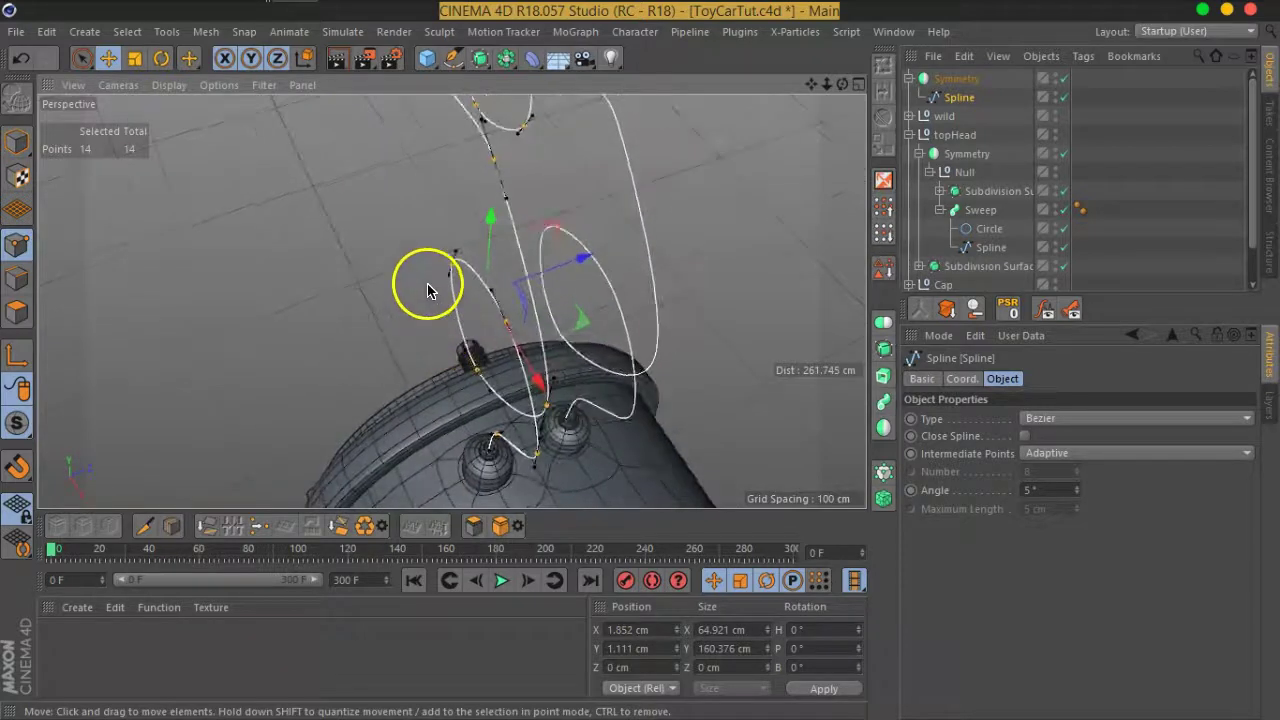
{"action": "left_click", "coordinate": [82, 57]}
{"action": "left_click", "coordinate": [415, 279]}
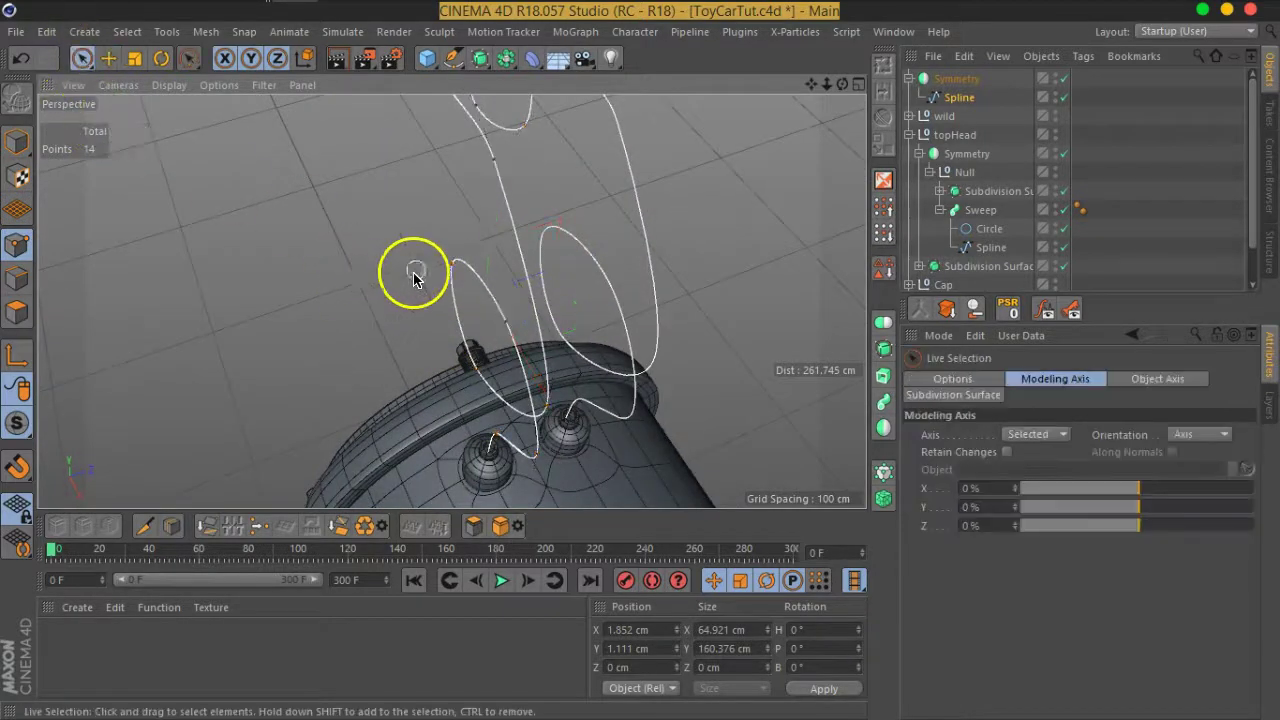
{"action": "left_click", "coordinate": [470, 378]}
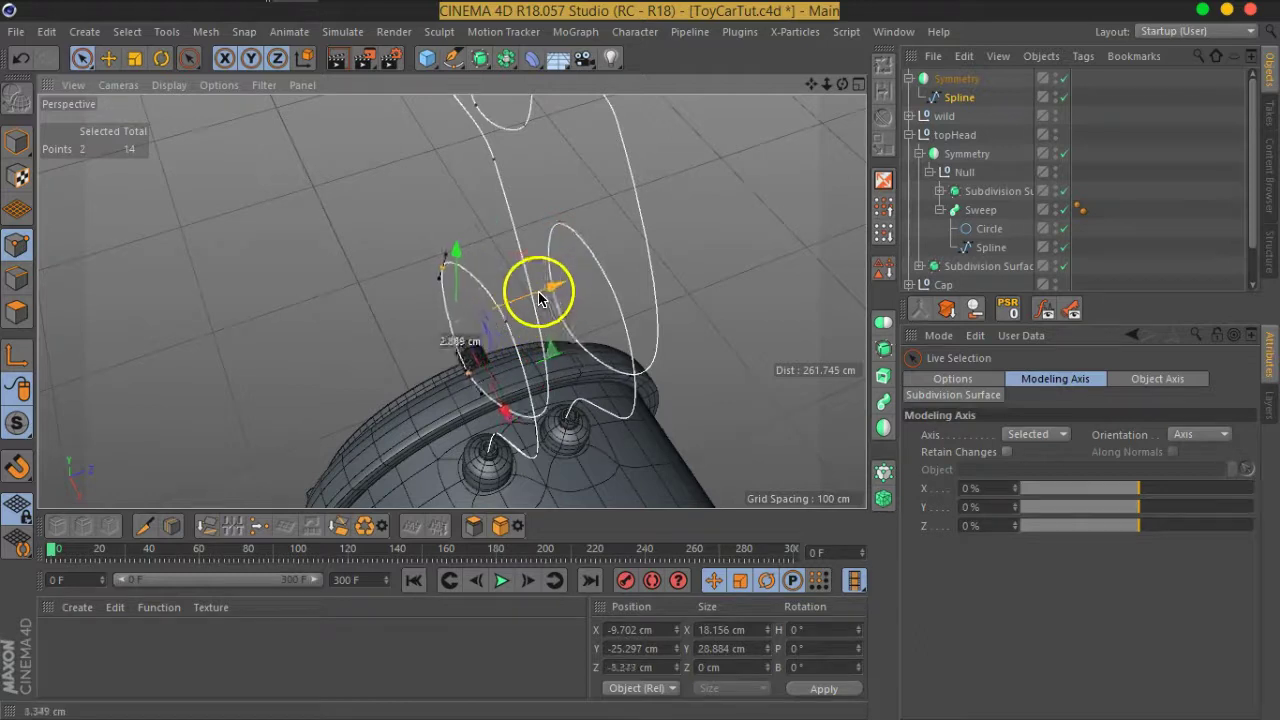
{"action": "left_click", "coordinate": [543, 357]}
{"action": "mouse_move", "coordinate": [565, 311]}
{"action": "left_mouse_down"}
{"action": "mouse_move", "coordinate": [531, 303]}
{"action": "mouse_move", "coordinate": [485, 360]}
{"action": "mouse_move", "coordinate": [457, 294]}
{"action": "left_mouse_up"}
Shift a point near the socket sideways to reshape the lower curl.
{"action": "left_click", "coordinate": [533, 297]}
{"action": "mouse_move", "coordinate": [558, 289]}
{"action": "left_mouse_down", "text": "alt"}
{"action": "mouse_move", "coordinate": [500, 366]}
{"action": "mouse_move", "coordinate": [520, 381]}
{"action": "mouse_move", "coordinate": [543, 366]}
{"action": "left_mouse_up", "text": "alt"}
{"action": "left_click", "coordinate": [548, 357]}
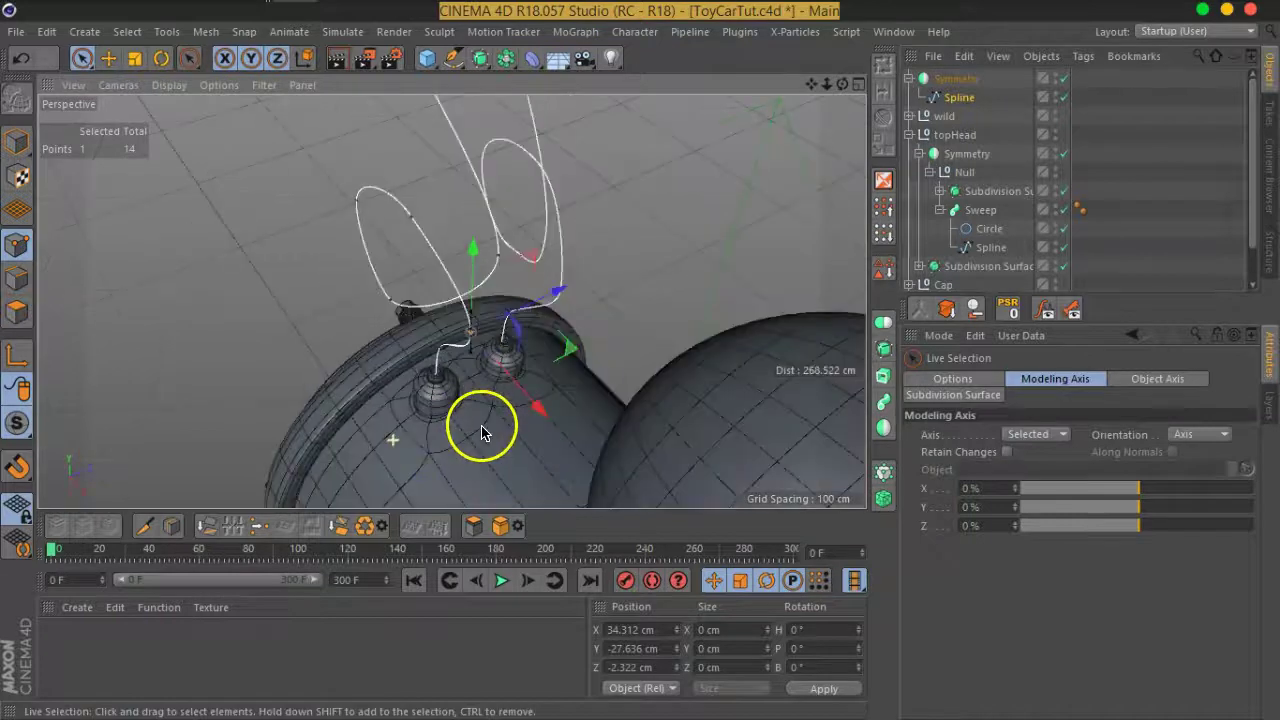
{"action": "left_click_drag", "start_coordinate": [560, 289], "coordinate": [545, 287]}
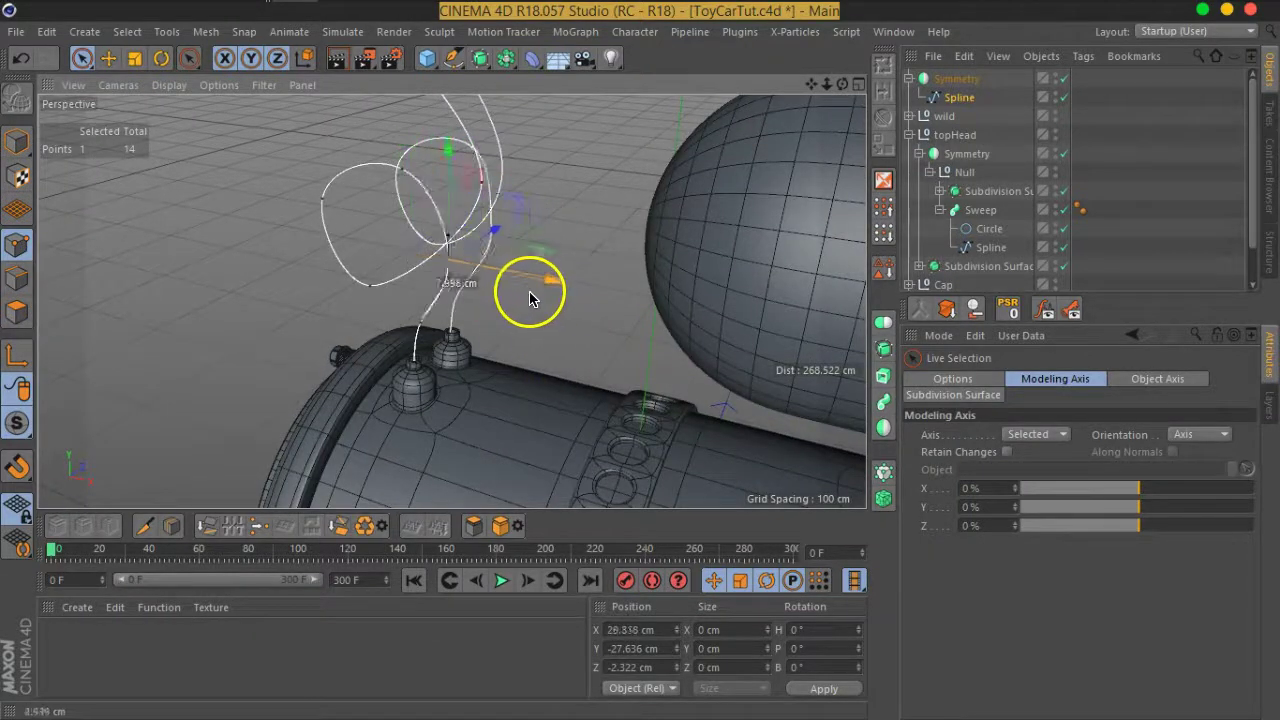
Stretch the tangents of two upper-loop points to round the top loops.
{"action": "mouse_move", "coordinate": [463, 300]}
{"action": "left_mouse_down", "text": "alt"}
{"action": "mouse_move", "coordinate": [525, 390]}
{"action": "mouse_move", "coordinate": [643, 414]}
{"action": "left_mouse_up", "text": "alt"}
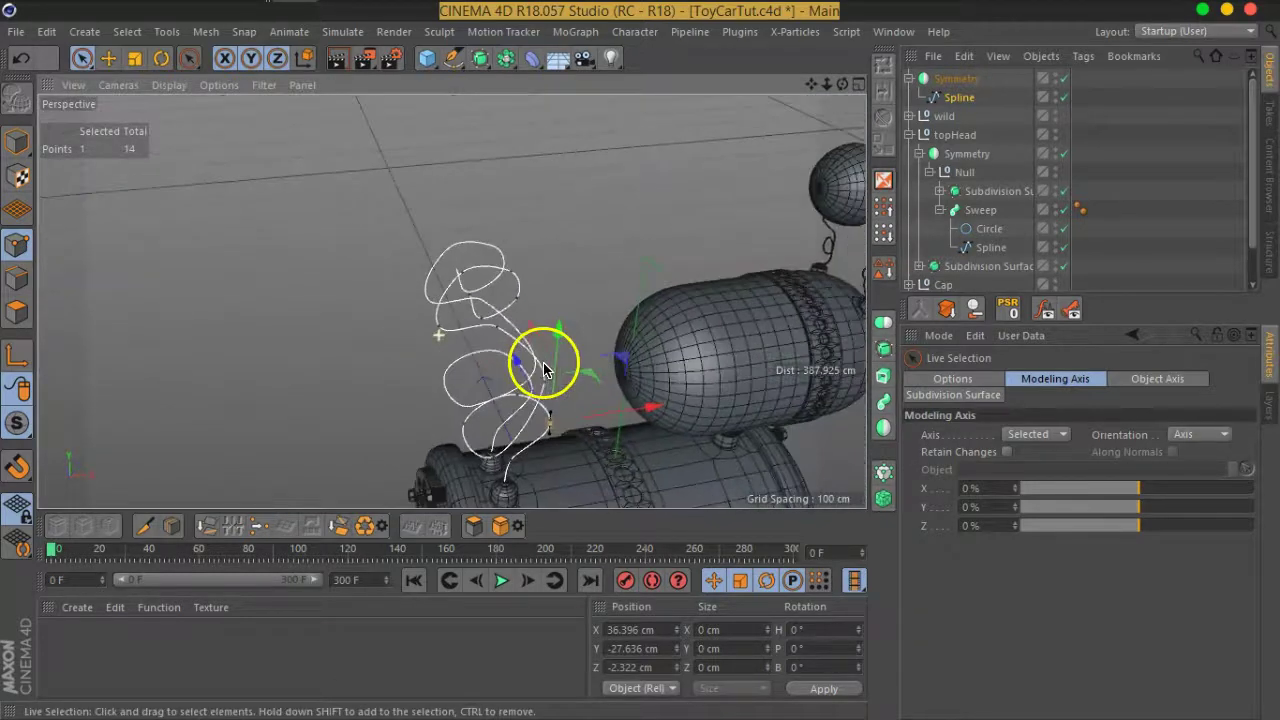
{"action": "right_click_drag", "start_coordinate": [643, 414], "coordinate": [495, 338], "text": "alt"}
{"action": "left_click_drag", "start_coordinate": [495, 338], "coordinate": [421, 252], "text": "alt"}
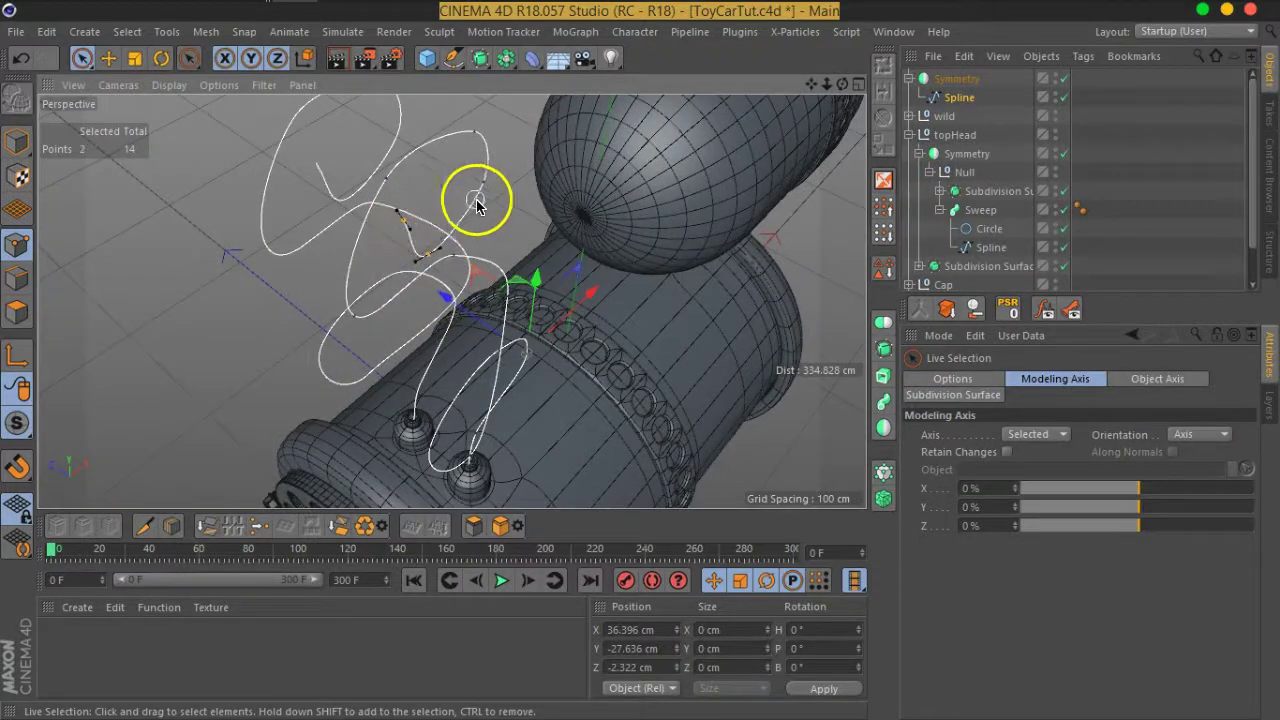
{"action": "left_click", "coordinate": [437, 194]}
{"action": "left_click_drag", "start_coordinate": [400, 171], "coordinate": [434, 189]}
{"action": "mouse_move", "coordinate": [503, 266]}
{"action": "left_mouse_down", "text": "alt"}
{"action": "mouse_move", "coordinate": [583, 234]}
{"action": "mouse_move", "coordinate": [307, 232]}
{"action": "mouse_move", "coordinate": [269, 297]}
{"action": "mouse_move", "coordinate": [371, 234]}
{"action": "left_mouse_up", "text": "alt"}
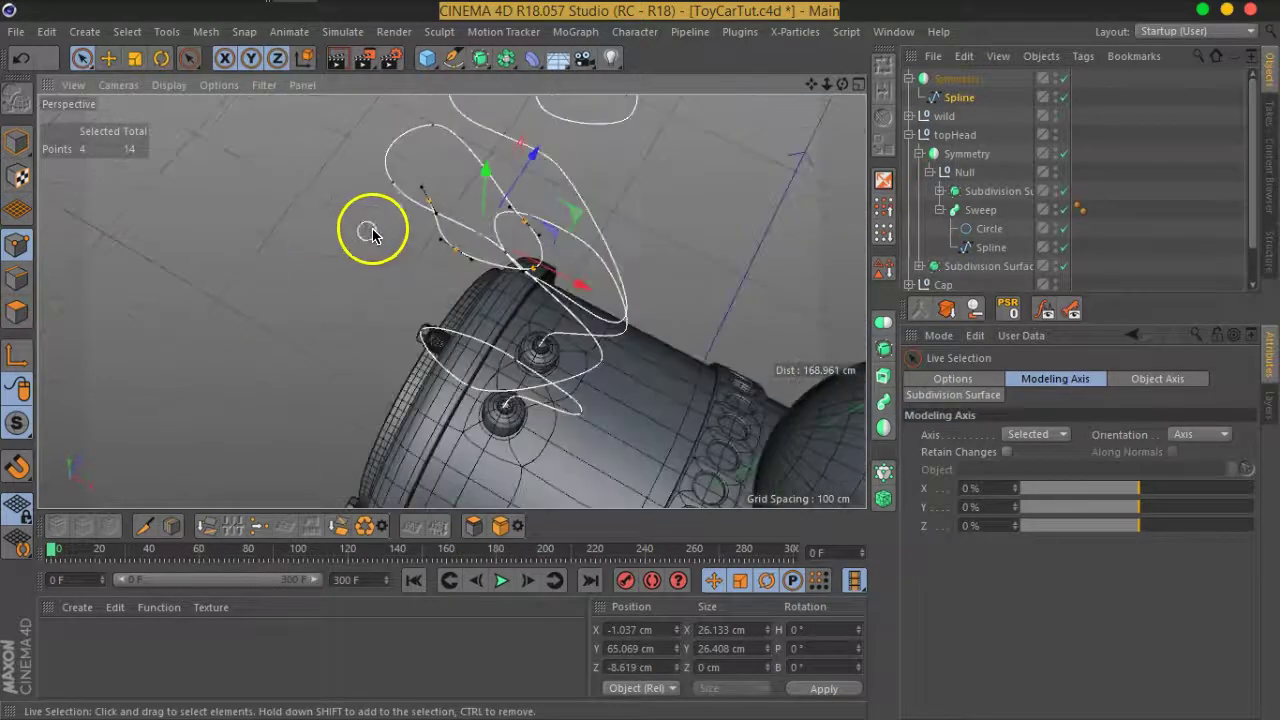
{"action": "left_click", "coordinate": [433, 213]}
{"action": "left_click_drag", "start_coordinate": [480, 149], "coordinate": [460, 158]}
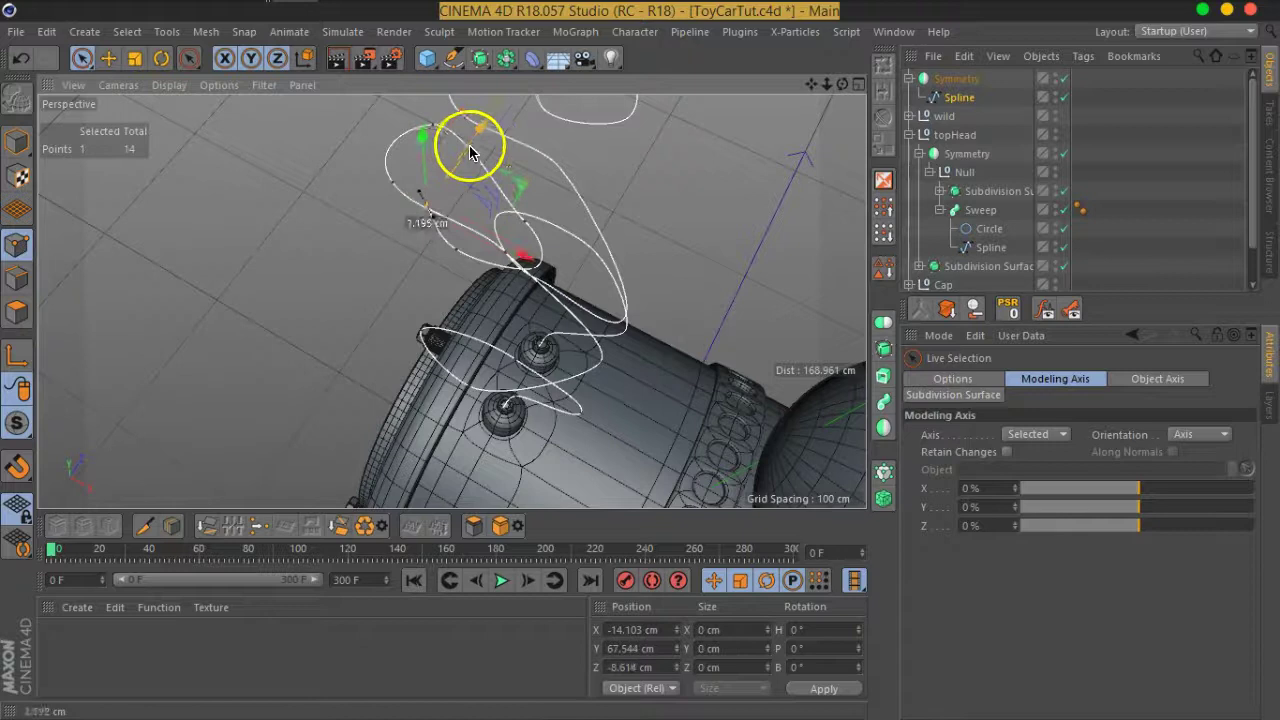
Copy the existing sweep's 0.35 cm profile Circle into the Symmetry object.
{"action": "mouse_move", "coordinate": [400, 263]}
{"action": "left_mouse_down", "text": "alt"}
{"action": "mouse_move", "coordinate": [551, 323]}
{"action": "mouse_move", "coordinate": [511, 394]}
{"action": "mouse_move", "coordinate": [467, 316]}
{"action": "left_mouse_up", "text": "alt"}
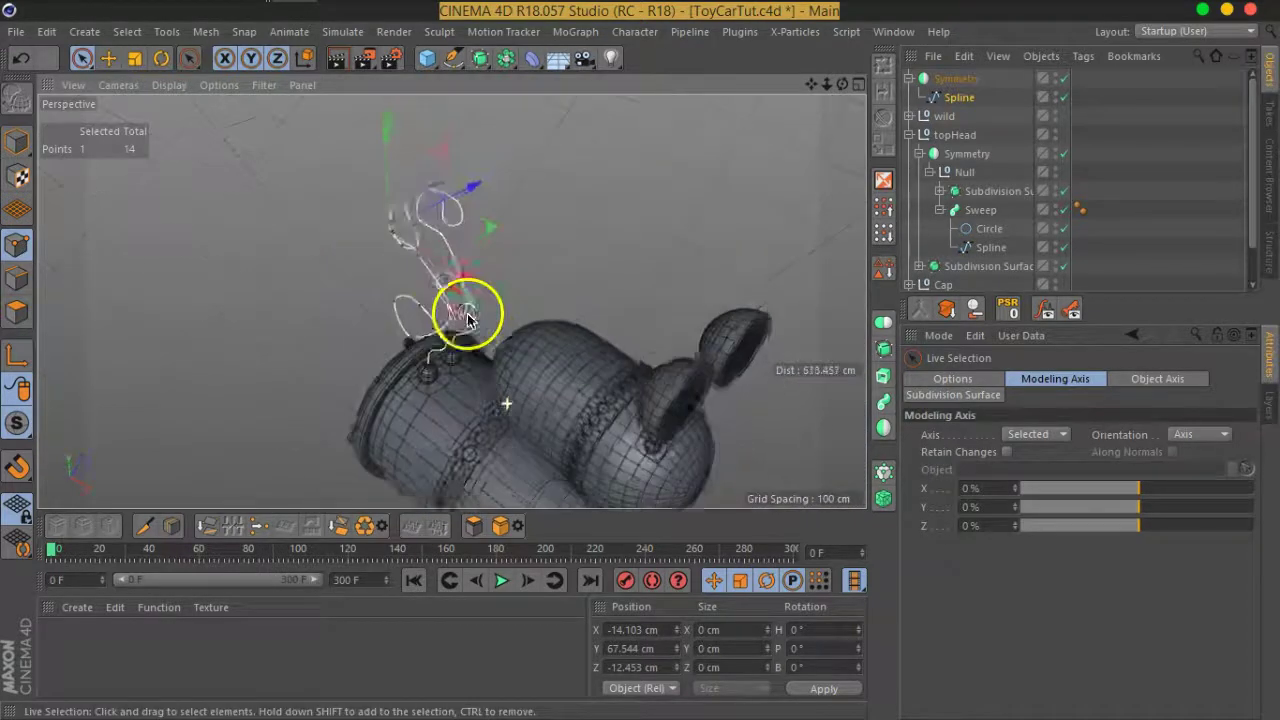
{"action": "left_click", "coordinate": [990, 232]}
{"action": "left_click_drag", "start_coordinate": [992, 238], "coordinate": [958, 94]}
Add a Sweep inside the Symmetry object holding the copied Circle and curly spline.
{"action": "left_click", "coordinate": [957, 78]}
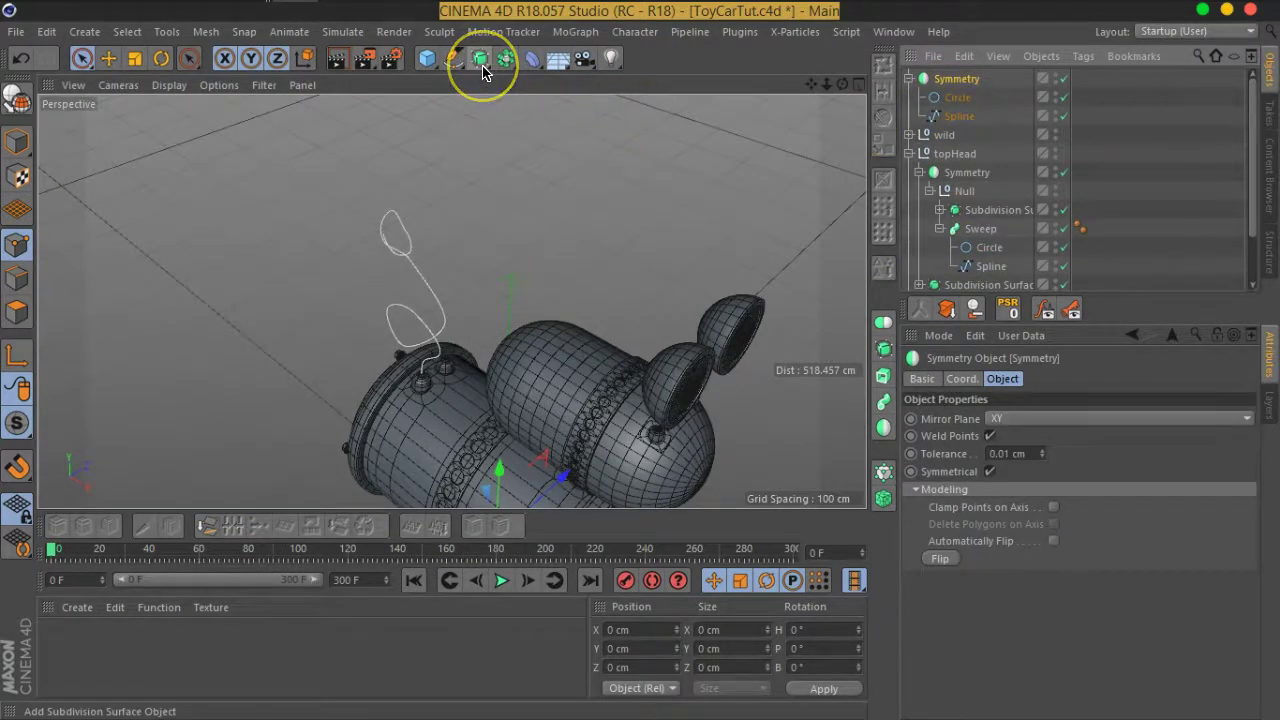
{"action": "left_click_drag", "start_coordinate": [483, 62], "coordinate": [715, 135]}
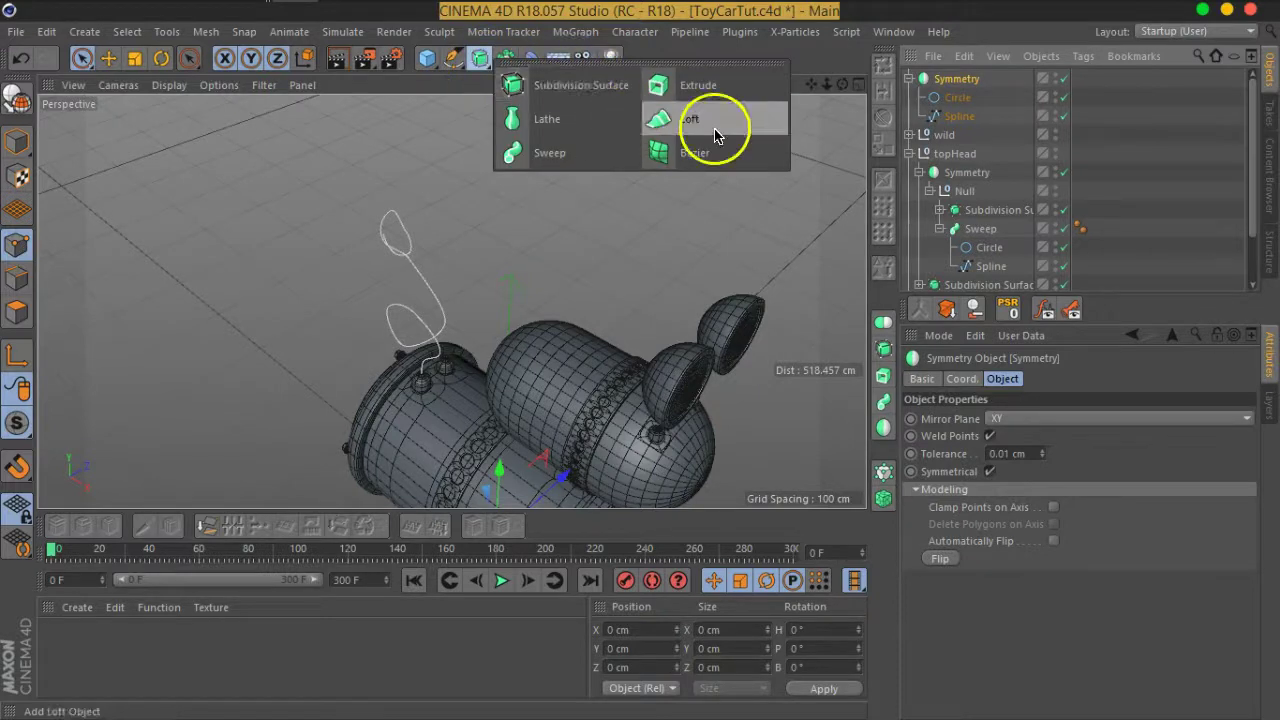
{"action": "left_click", "coordinate": [584, 155]}
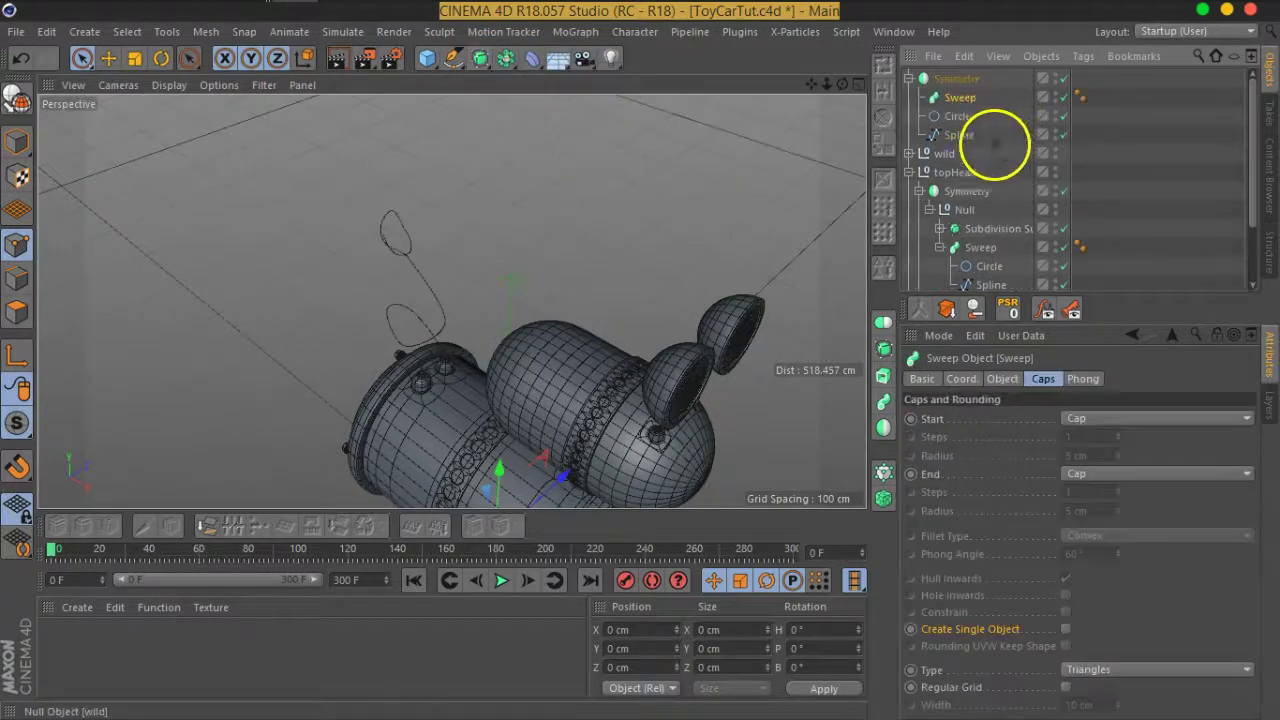
{"action": "left_click", "coordinate": [958, 116]}
{"action": "left_click", "coordinate": [962, 134], "text": "ctrl"}
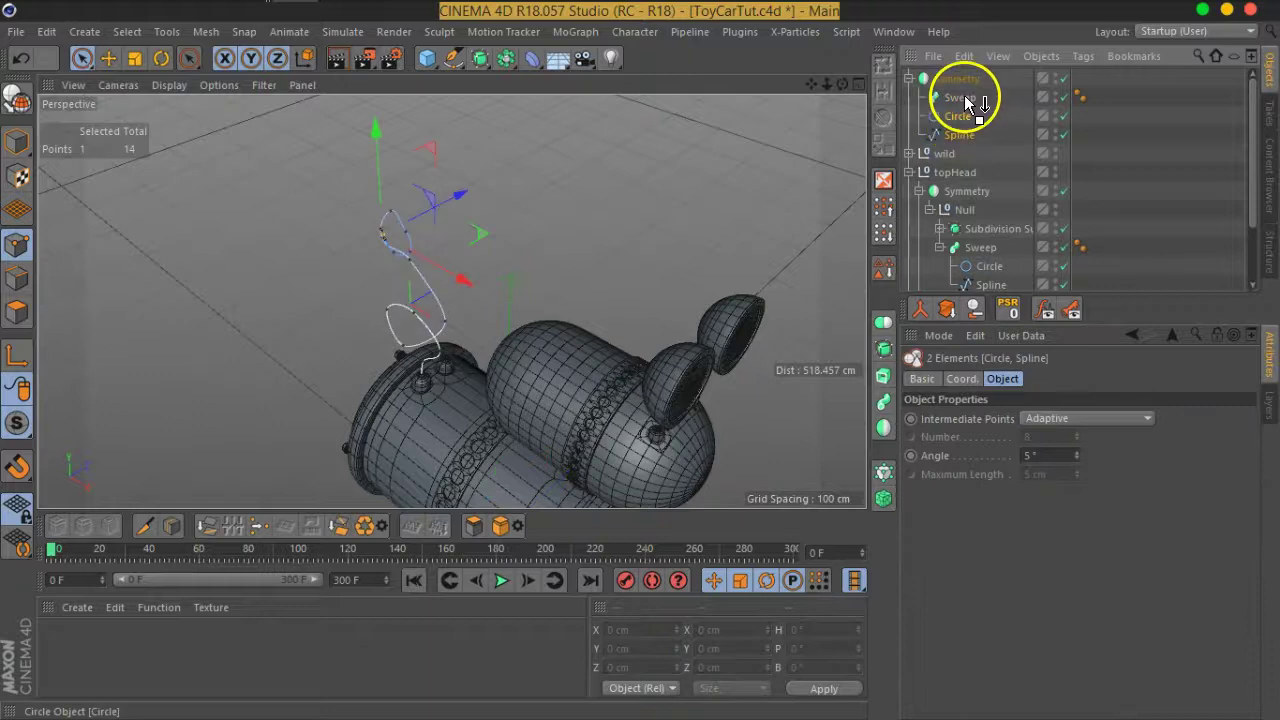
{"action": "left_click_drag", "start_coordinate": [966, 103], "coordinate": [963, 99]}
{"action": "left_click", "coordinate": [962, 98]}
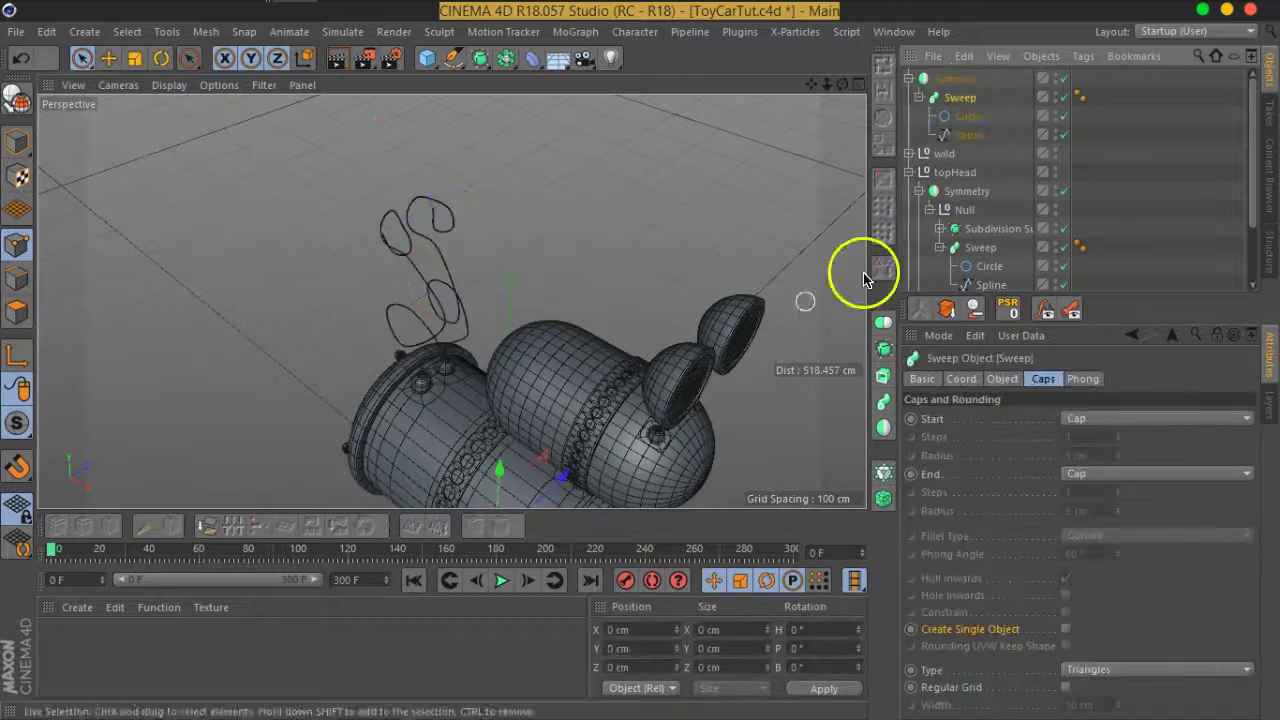
{"action": "left_click", "coordinate": [973, 122]}
{"action": "left_click", "coordinate": [1066, 455]}
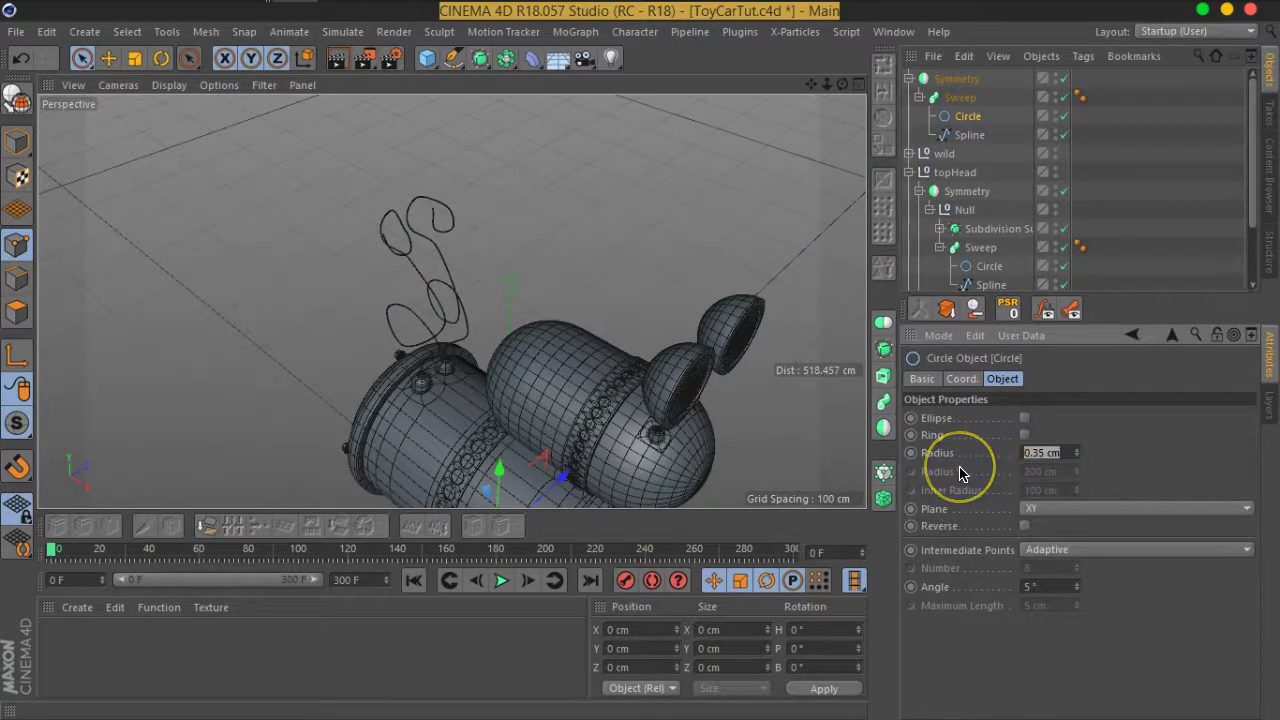
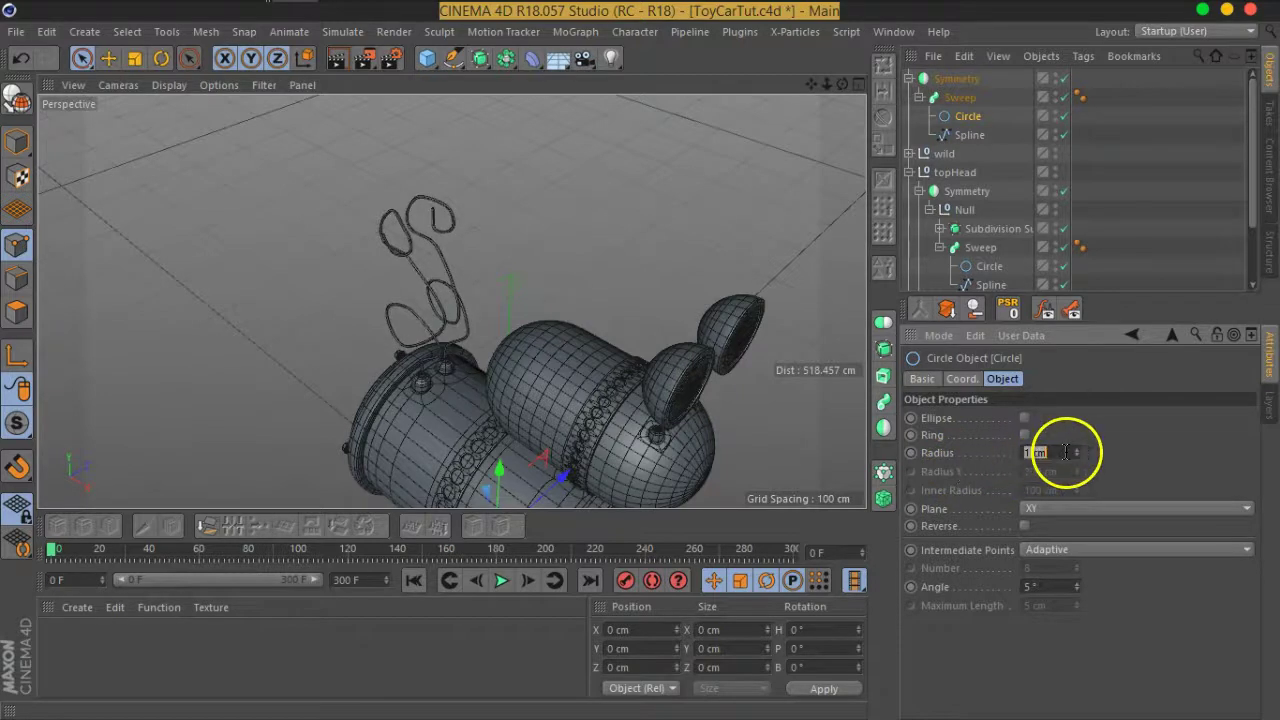
Set the antenna profile Circle's radius to 2 cm.
{"action": "type", "text": "2"}
{"action": "key", "text": "Return"}
{"action": "left_click_drag", "start_coordinate": [300, 337], "coordinate": [360, 314], "text": "alt"}
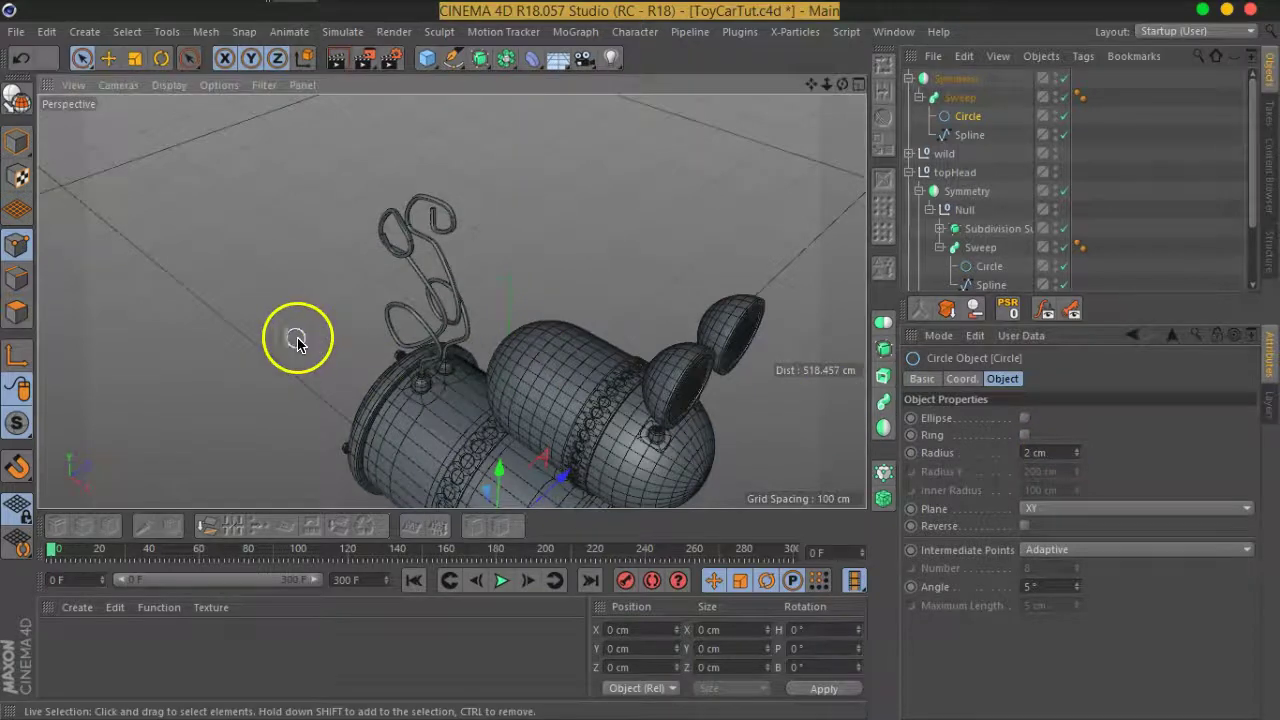
{"action": "scroll", "coordinate": [360, 314], "scroll_direction": "up", "scroll_amount": 3}
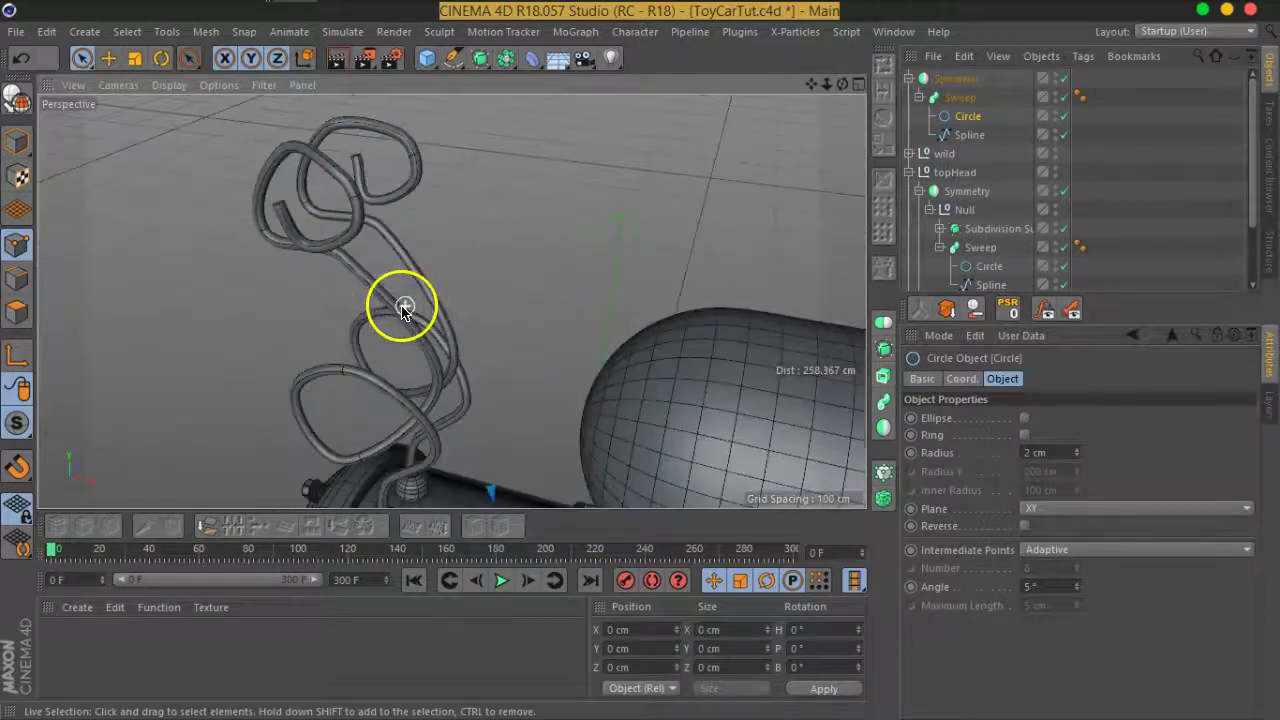
{"action": "scroll", "coordinate": [400, 300], "scroll_direction": "up", "scroll_amount": 3}
{"action": "scroll", "coordinate": [434, 366], "scroll_direction": "up", "scroll_amount": 3}
{"action": "scroll", "coordinate": [528, 320], "scroll_direction": "up", "scroll_amount": 2}
{"action": "scroll", "coordinate": [446, 281], "scroll_direction": "up", "scroll_amount": 2}
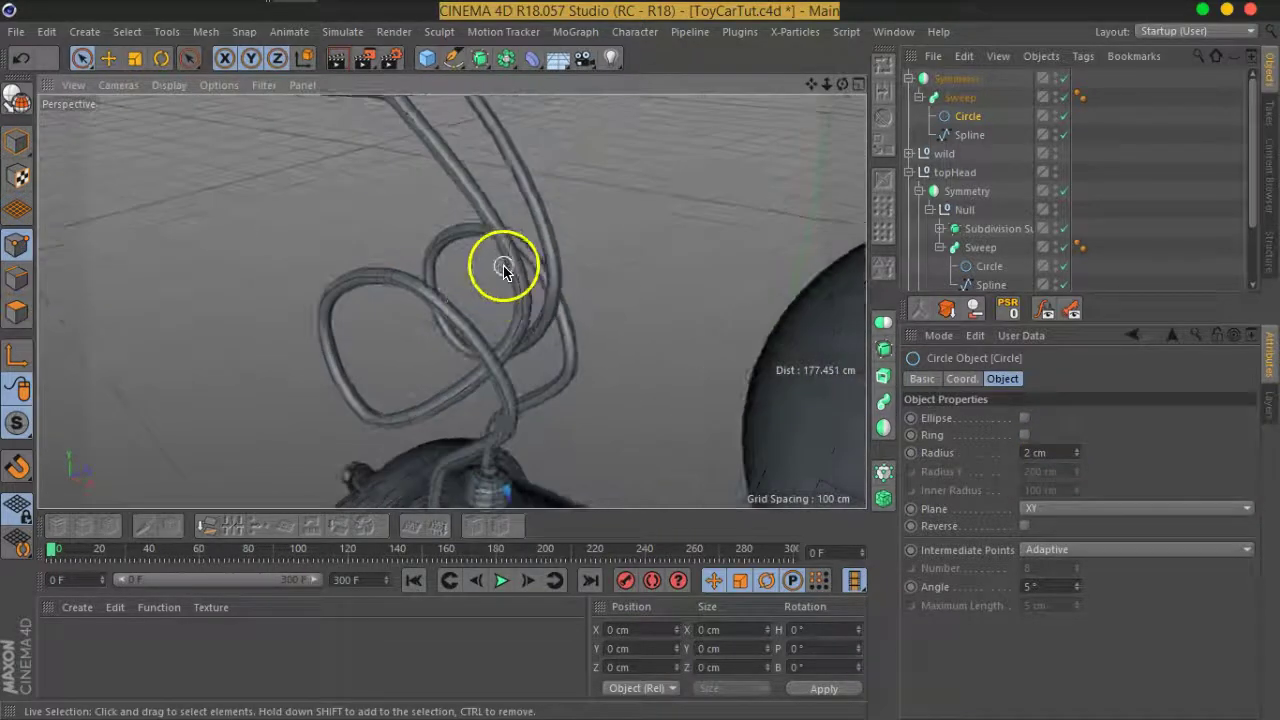
{"action": "scroll", "coordinate": [500, 263], "scroll_direction": "up", "scroll_amount": 3}
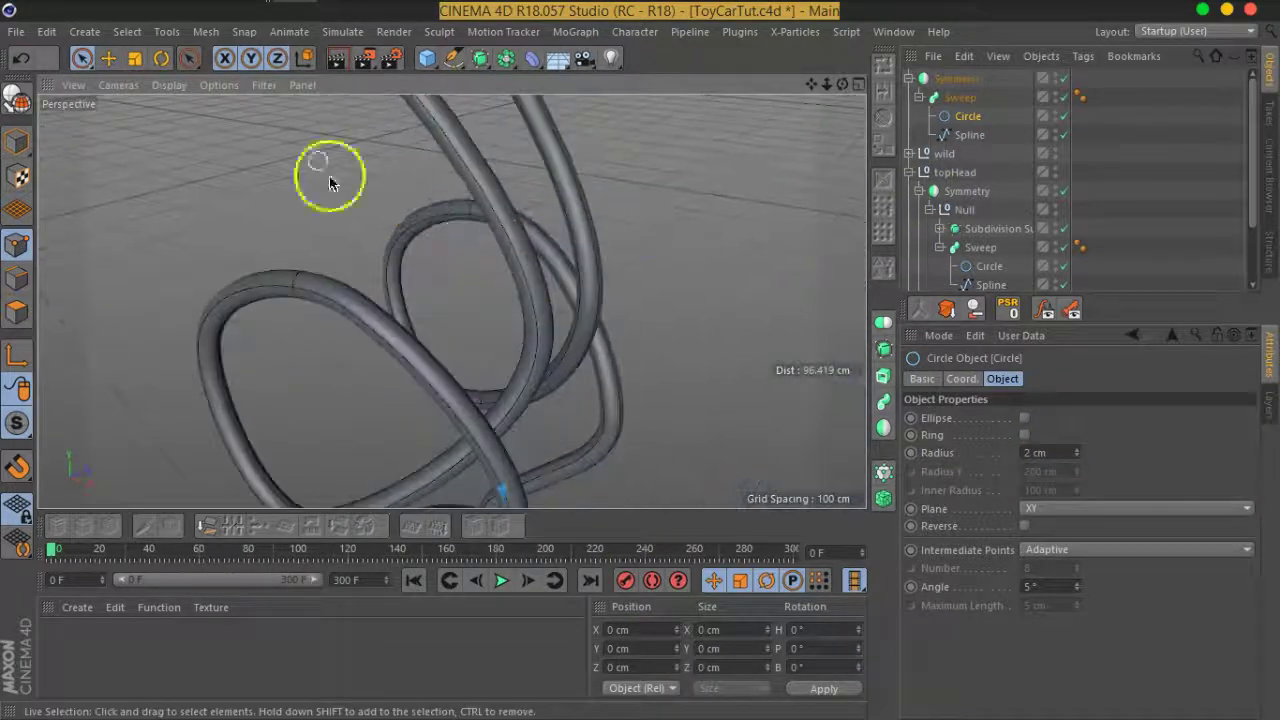
Make the Sweep editable, then undo back to the live Sweep with its Circle and Spline.
{"action": "left_click", "coordinate": [960, 100]}
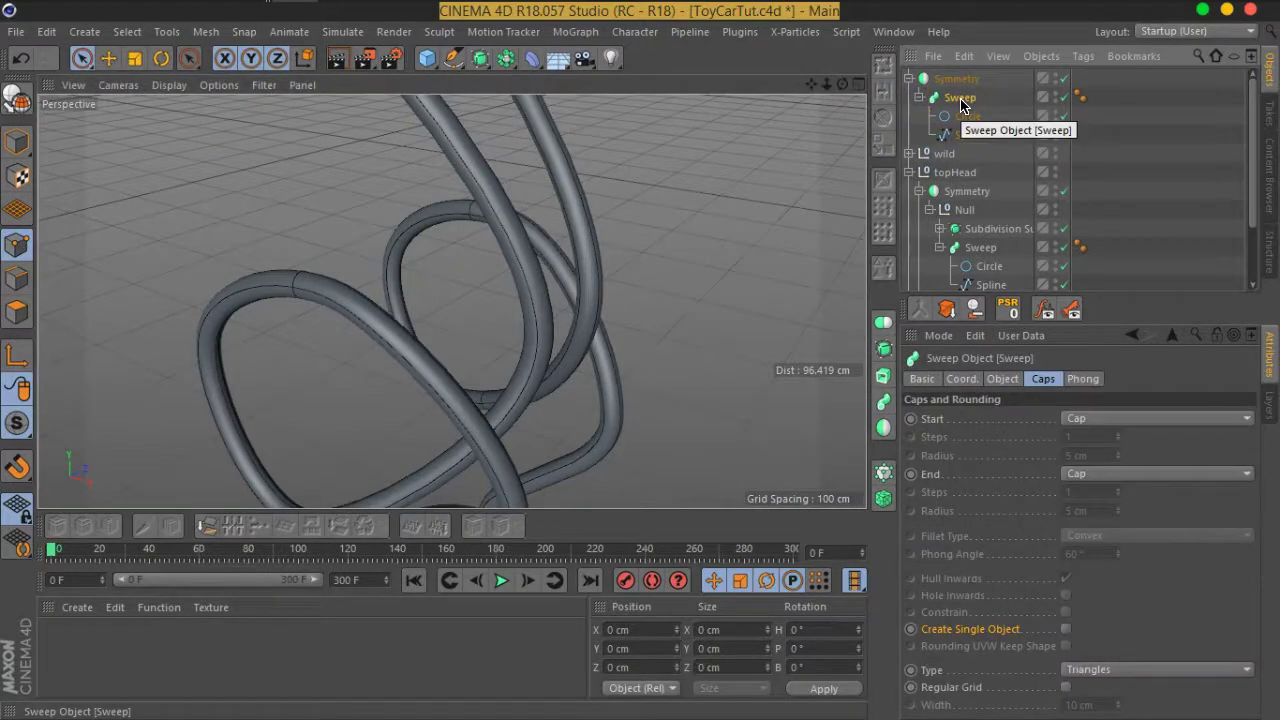
{"action": "key", "text": "c"}
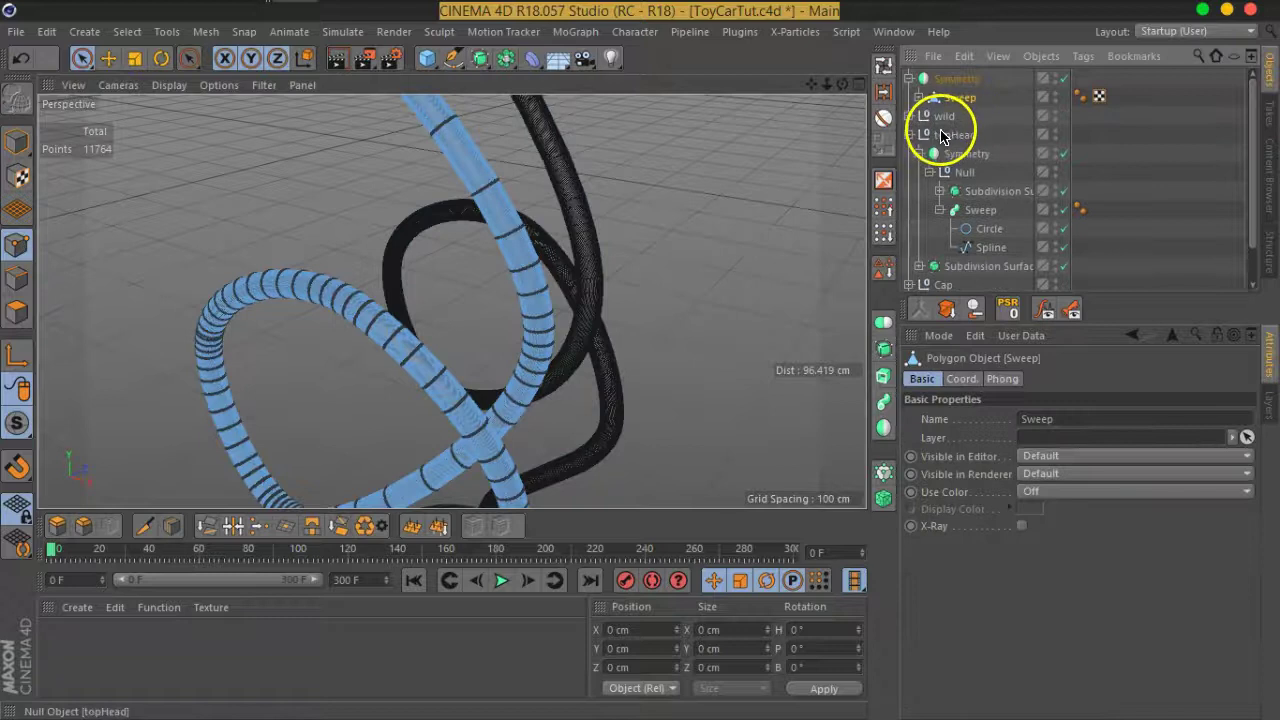
{"action": "left_click", "coordinate": [17, 312]}
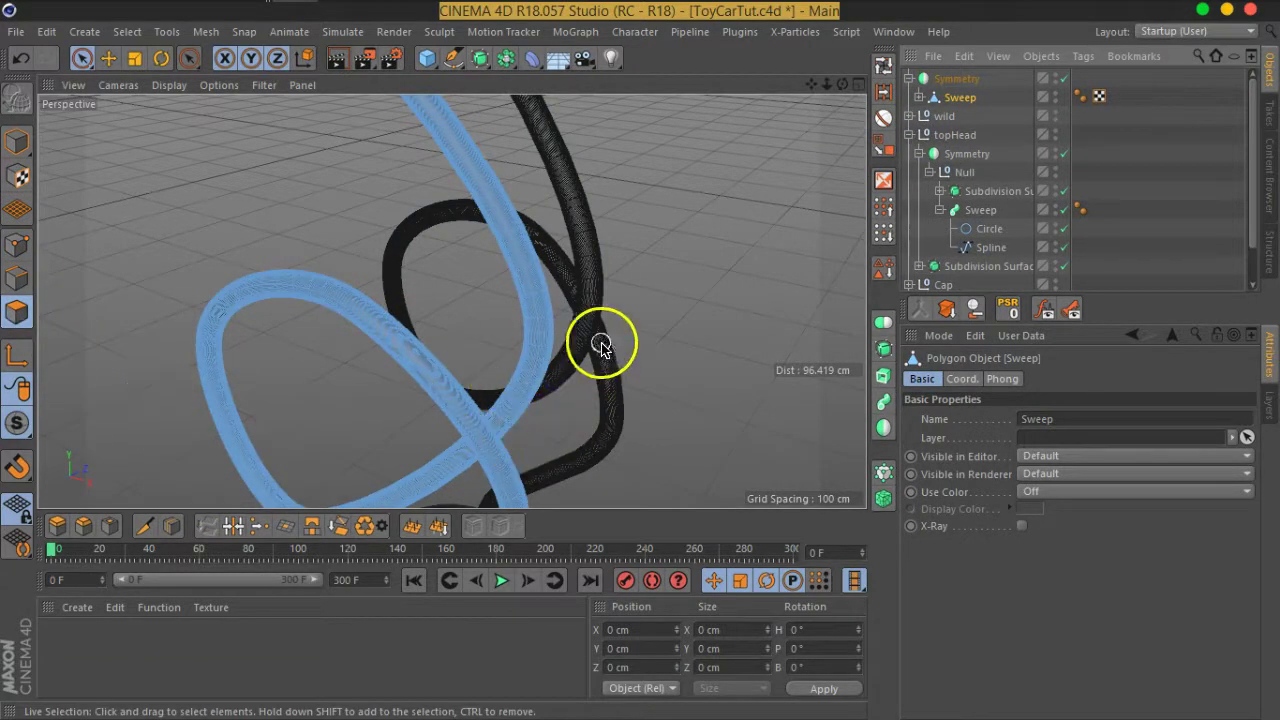
{"action": "scroll", "coordinate": [462, 400], "scroll_direction": "up", "scroll_amount": 3}
{"action": "scroll", "coordinate": [462, 400], "scroll_direction": "up", "scroll_amount": 3}
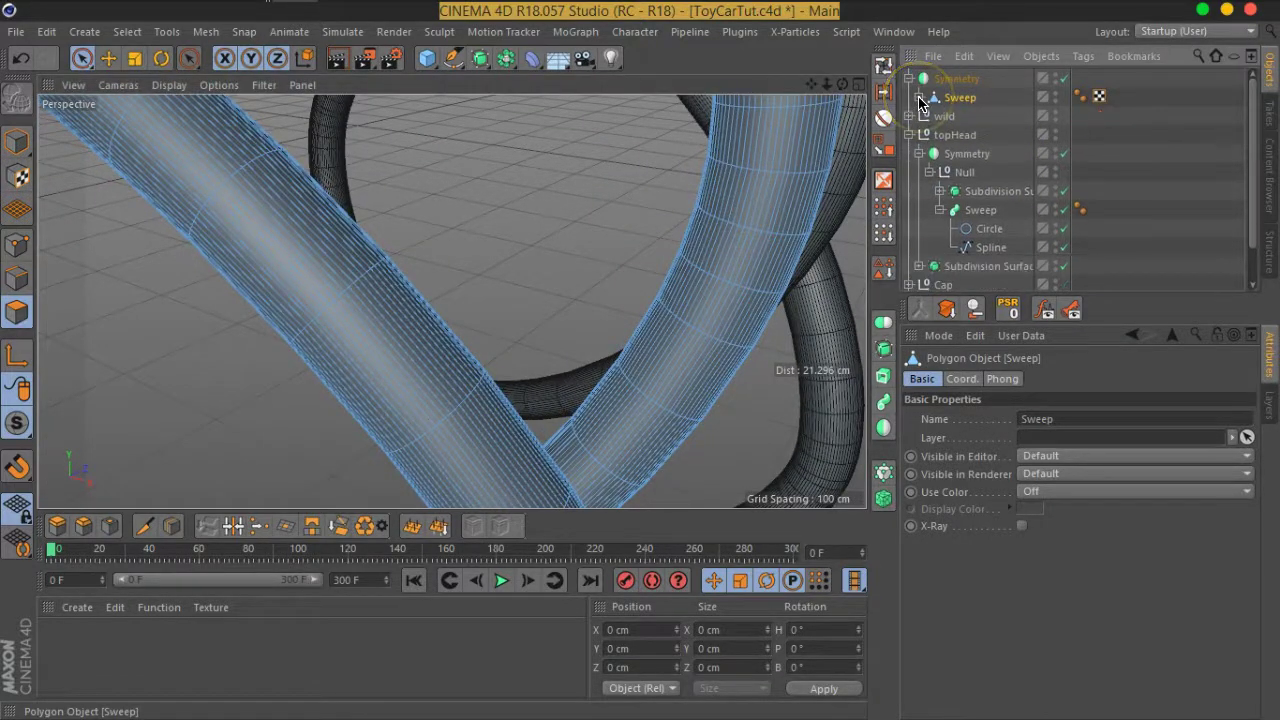
{"action": "scroll", "coordinate": [686, 314], "scroll_direction": "down", "scroll_amount": 5}
{"action": "scroll", "coordinate": [682, 318], "scroll_direction": "down", "scroll_amount": 2}
{"action": "scroll", "coordinate": [682, 318], "scroll_direction": "up", "scroll_amount": 2}
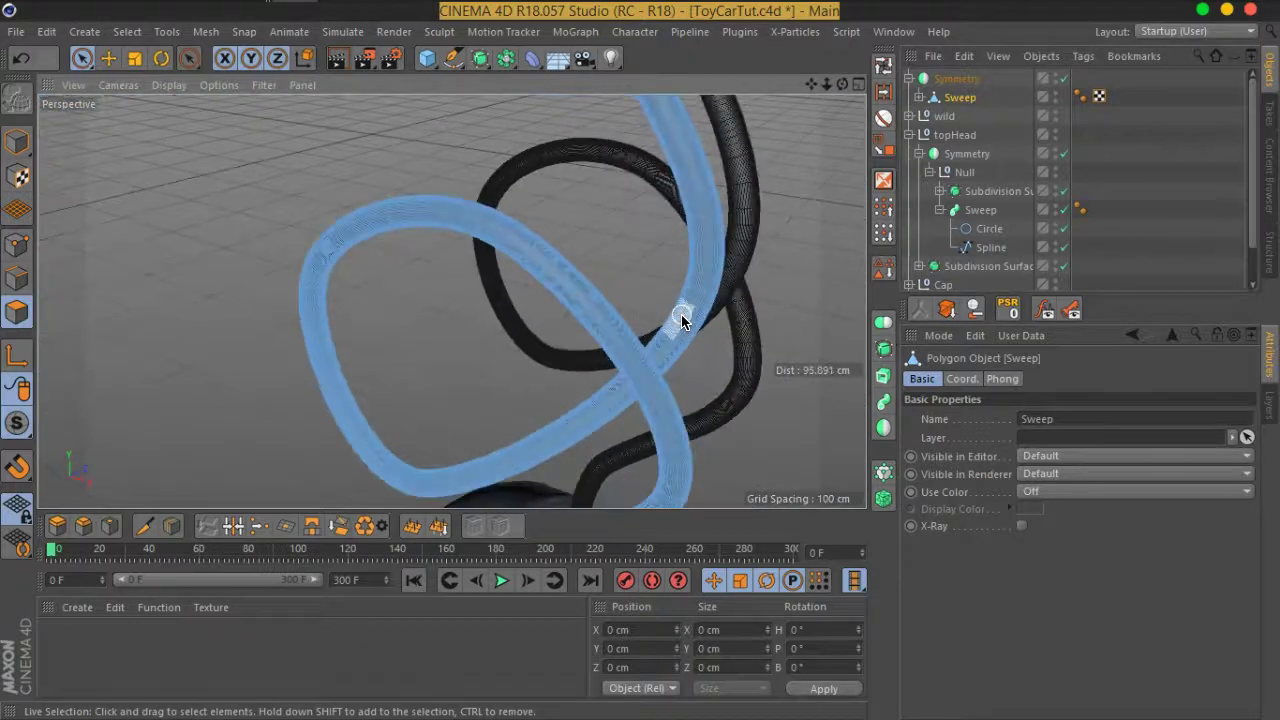
{"action": "key", "text": "ctrl+z"}
{"action": "left_click", "coordinate": [920, 97]}
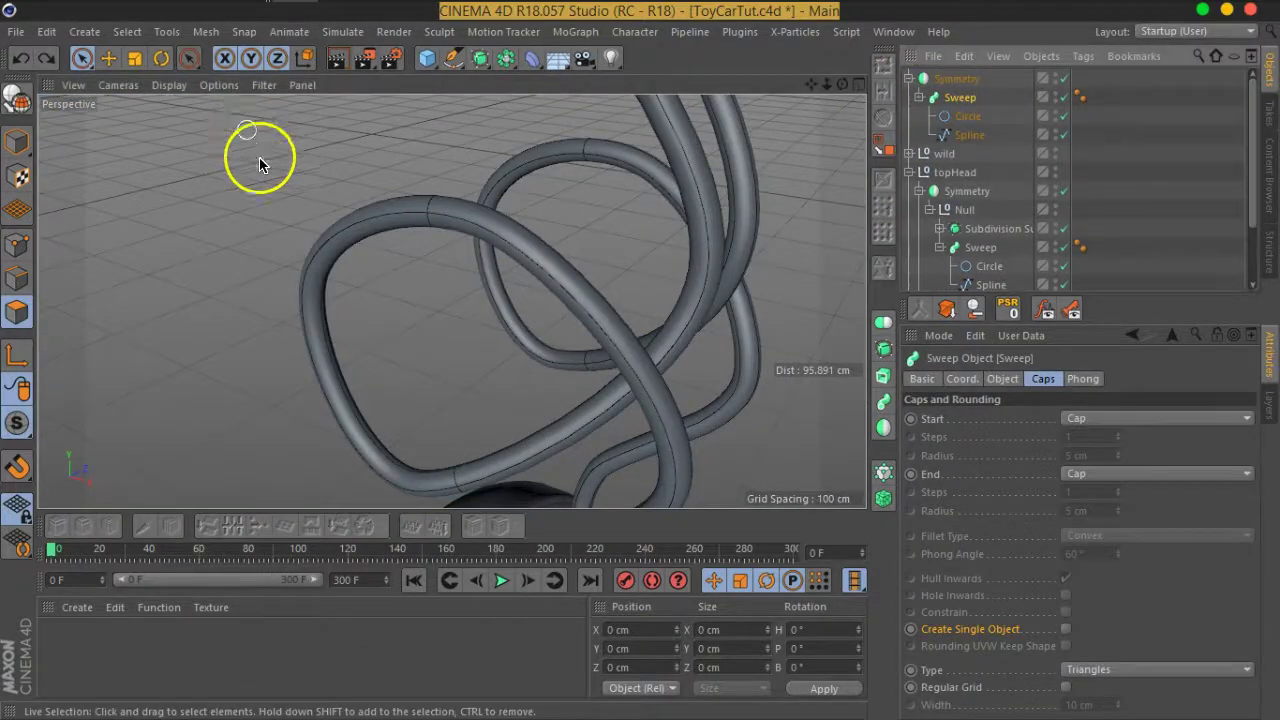
Switch the viewport display to Gouraud Shading (Lines).
{"action": "left_click", "coordinate": [172, 85]}
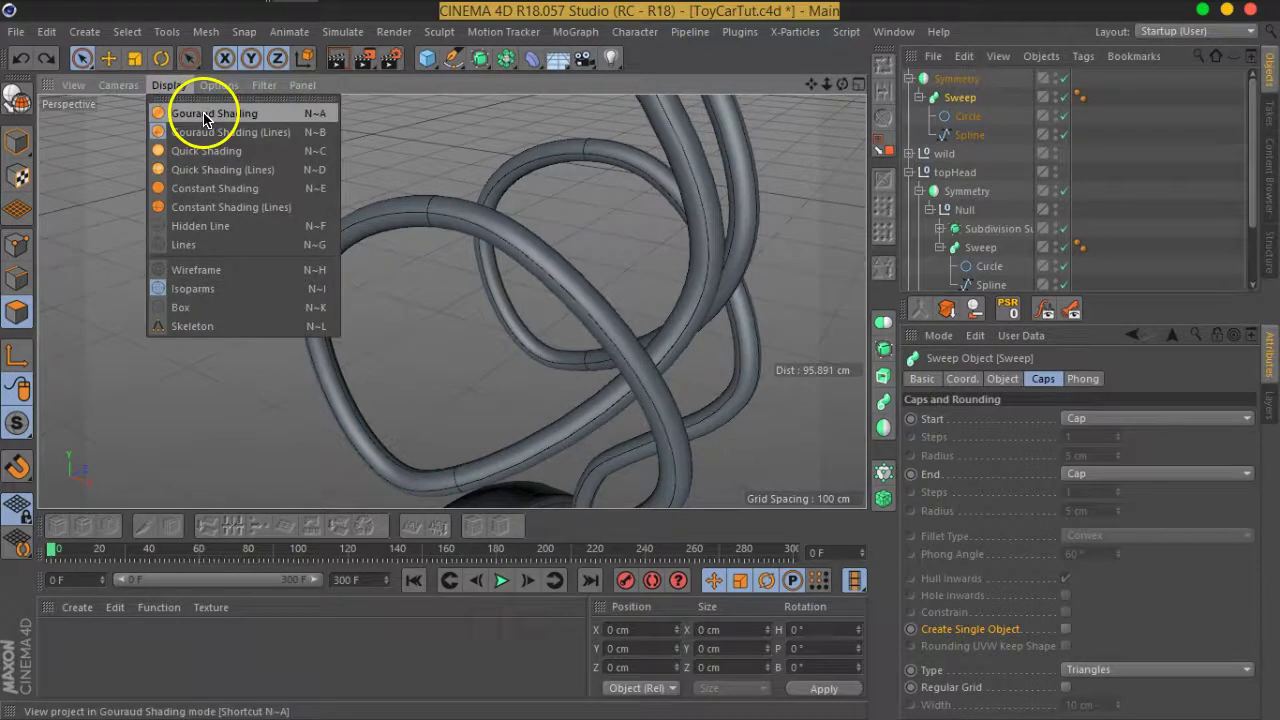
{"action": "left_click", "coordinate": [196, 269]}
{"action": "scroll", "coordinate": [565, 322], "scroll_direction": "up", "scroll_amount": 3}
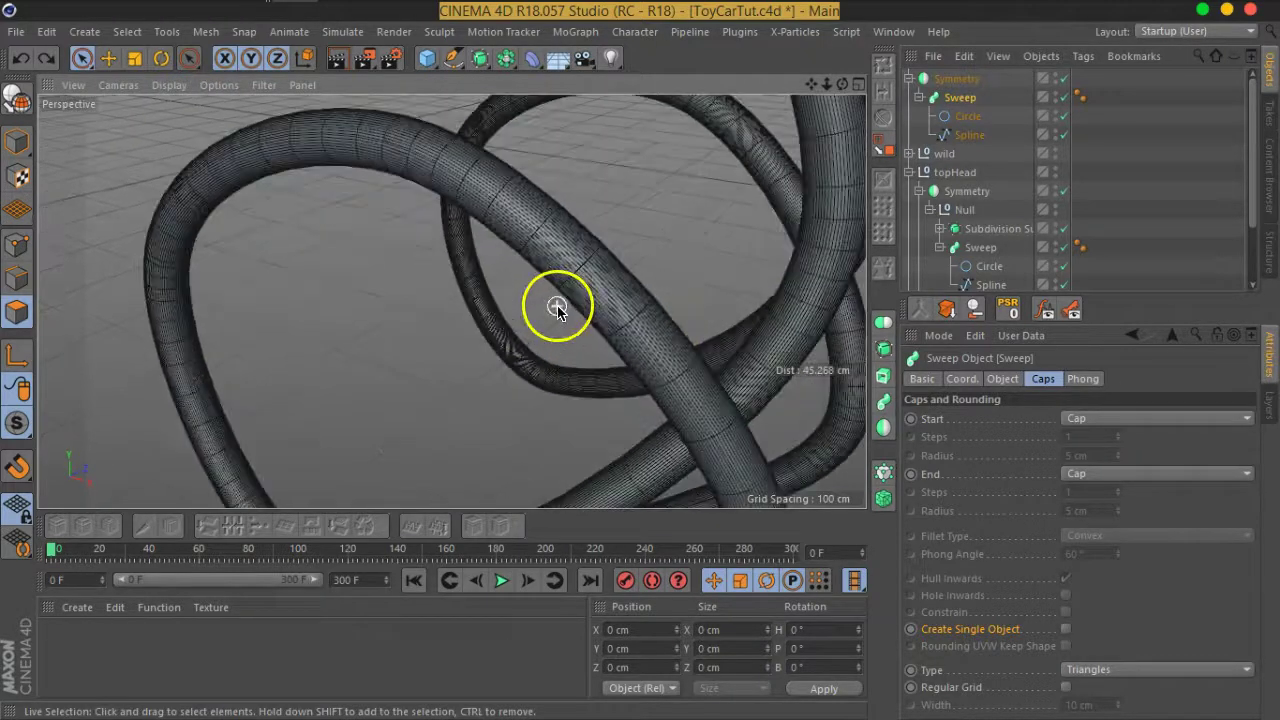
Set the Circle's intermediate points to Natural with Number 2.
{"action": "left_click", "coordinate": [968, 116]}
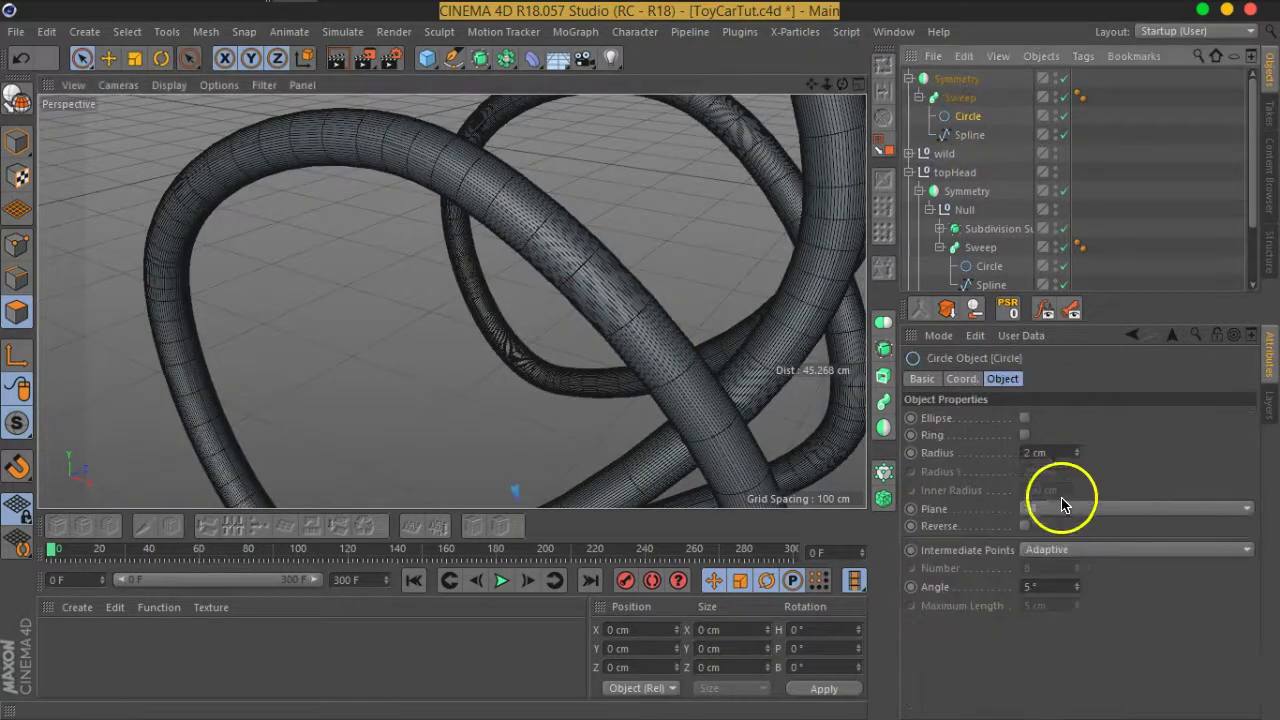
{"action": "left_click", "coordinate": [1050, 549]}
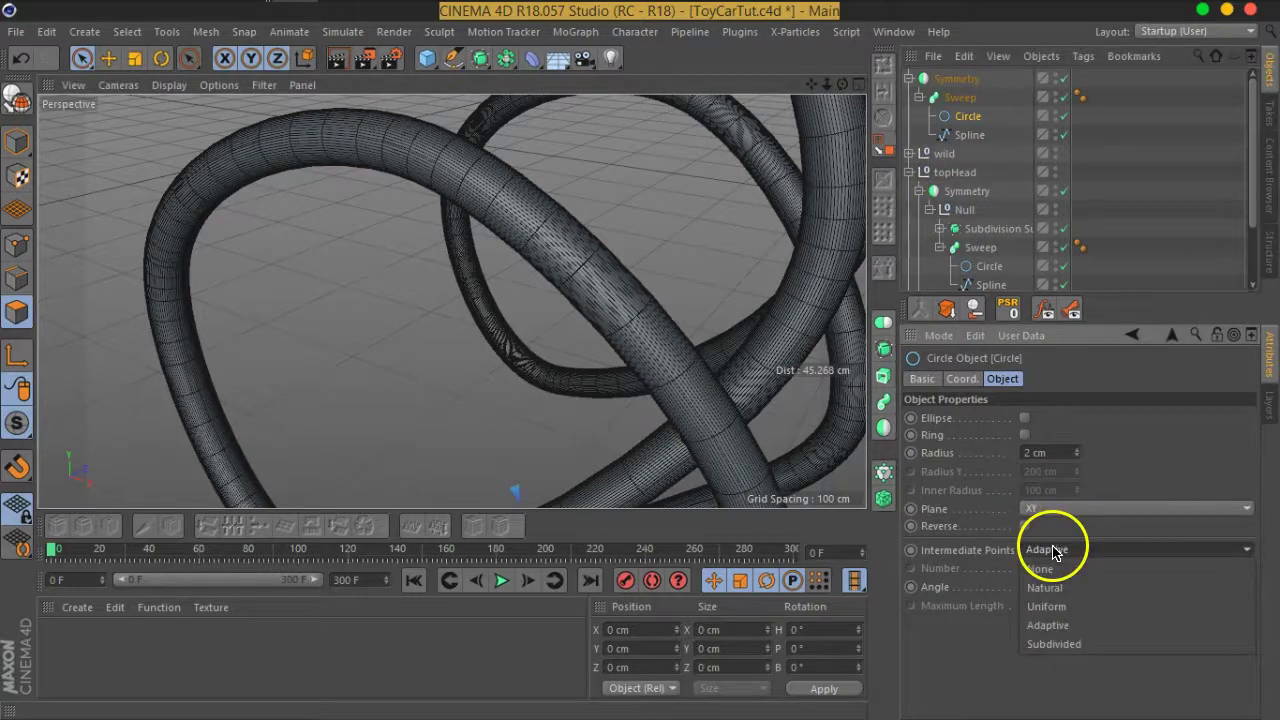
{"action": "left_click", "coordinate": [1050, 589]}
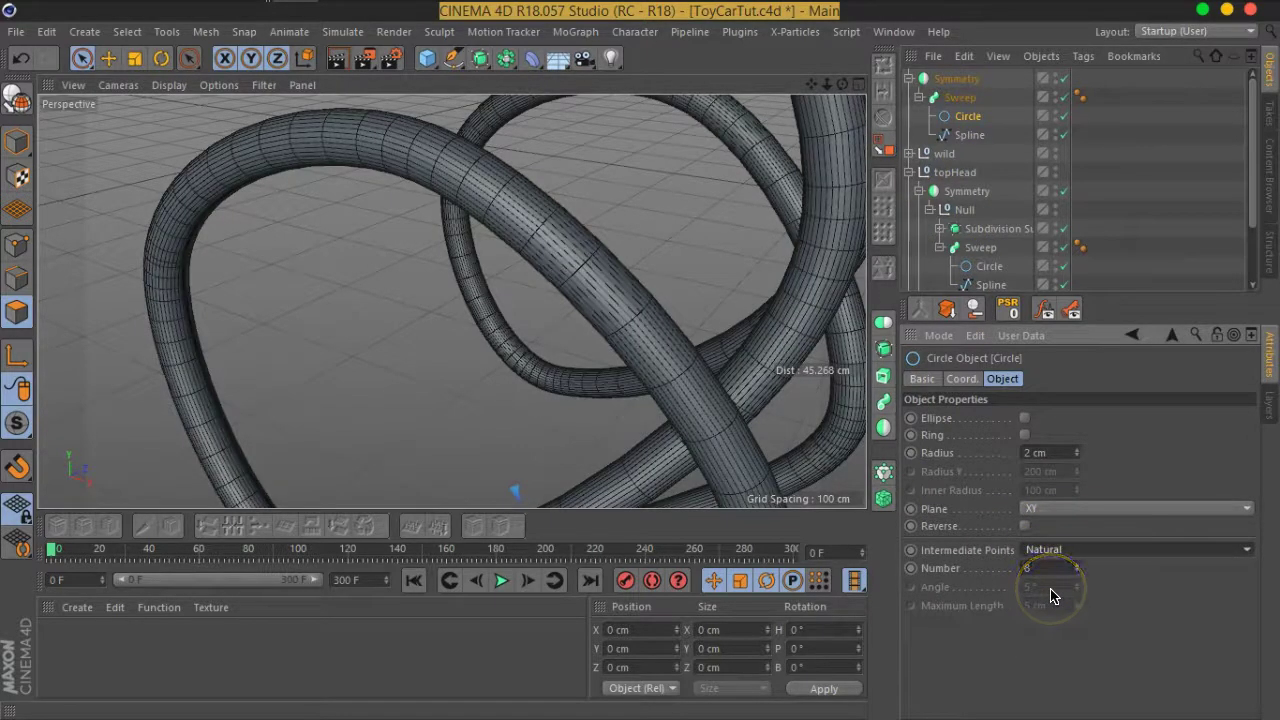
{"action": "type", "text": "2"}
{"action": "key", "text": "Return"}
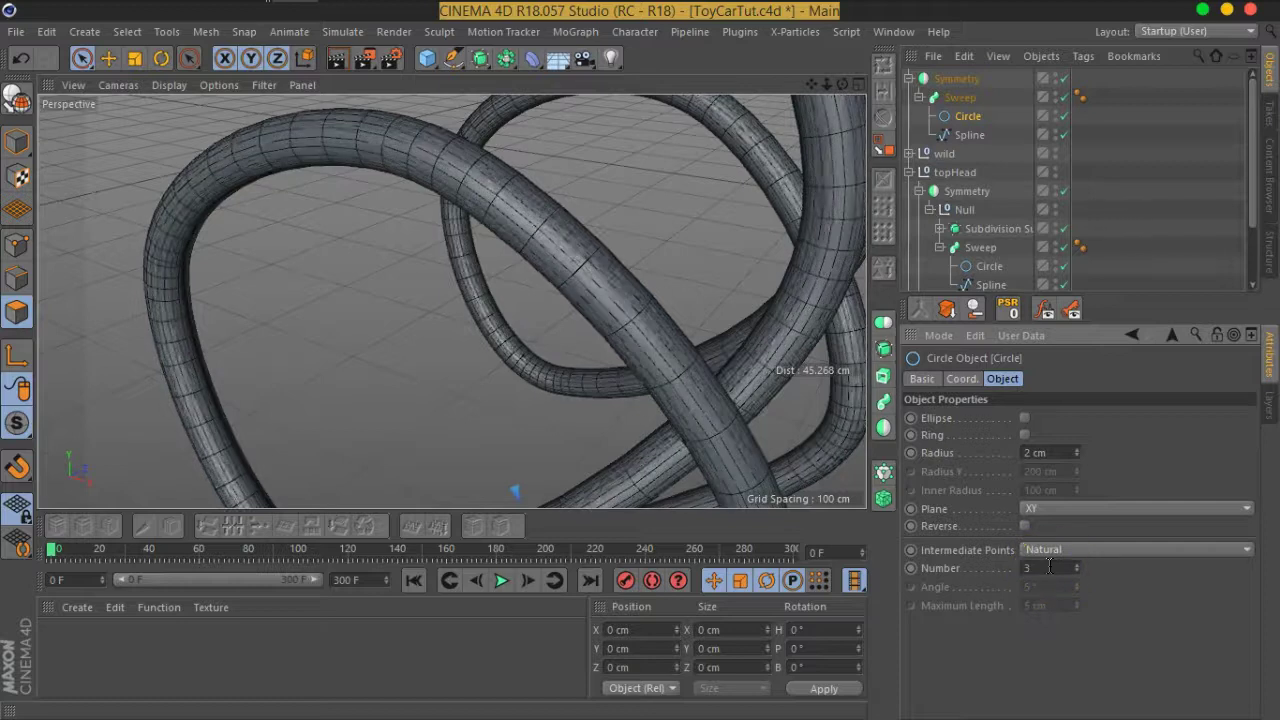
{"action": "type", "text": "3"}
{"action": "key", "text": "Return"}
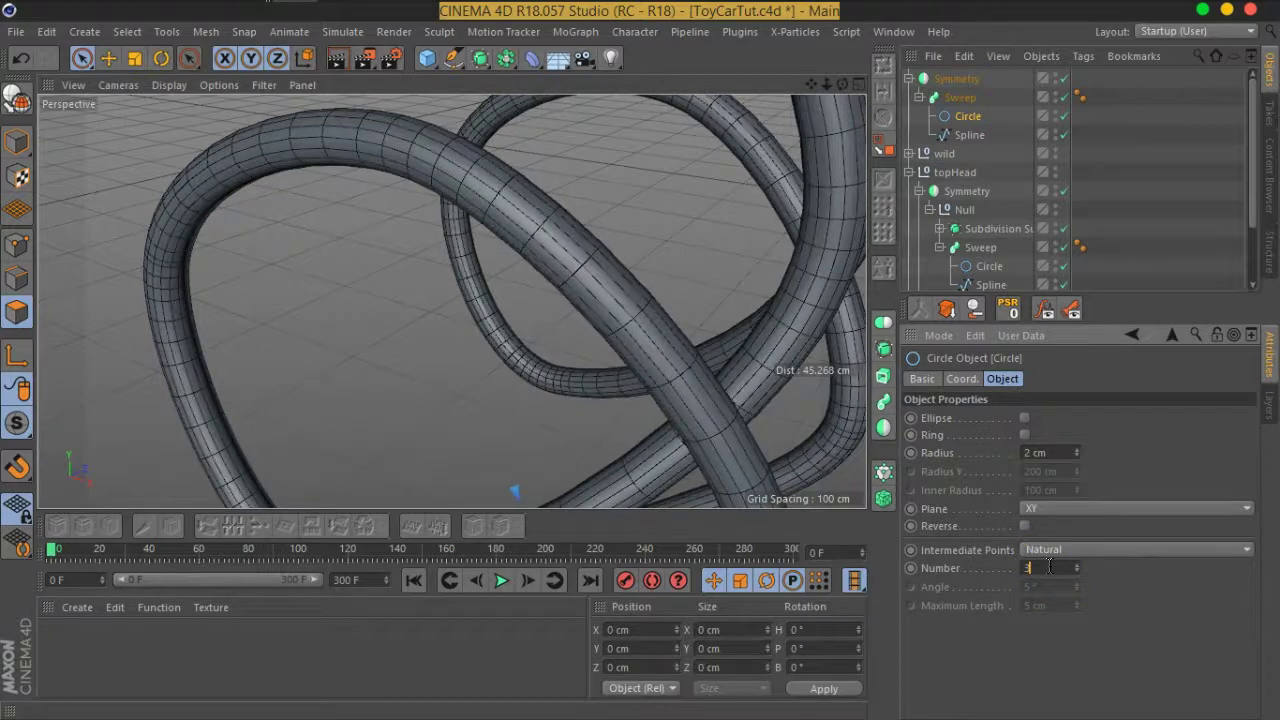
{"action": "type", "text": "2"}
{"action": "key", "text": "Return"}
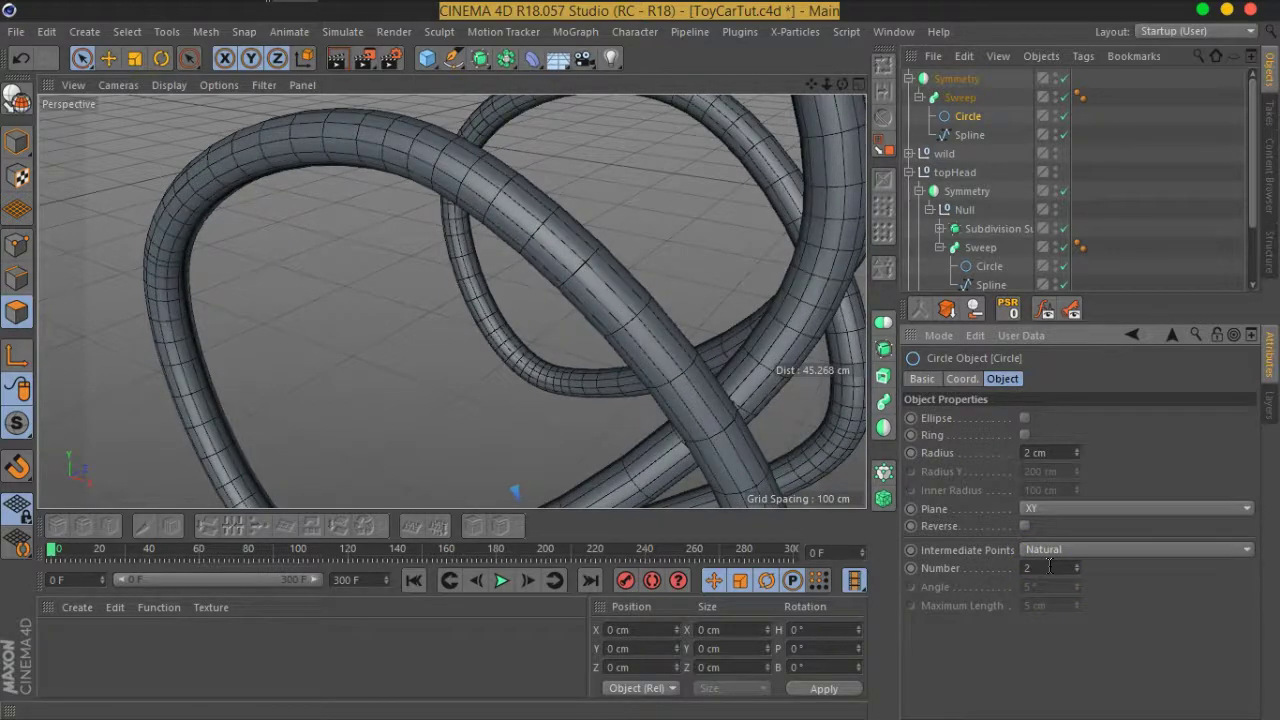
Set the Spline's intermediate points to Uniform with Number 17, then select the Sweep.
{"action": "left_click", "coordinate": [976, 139]}
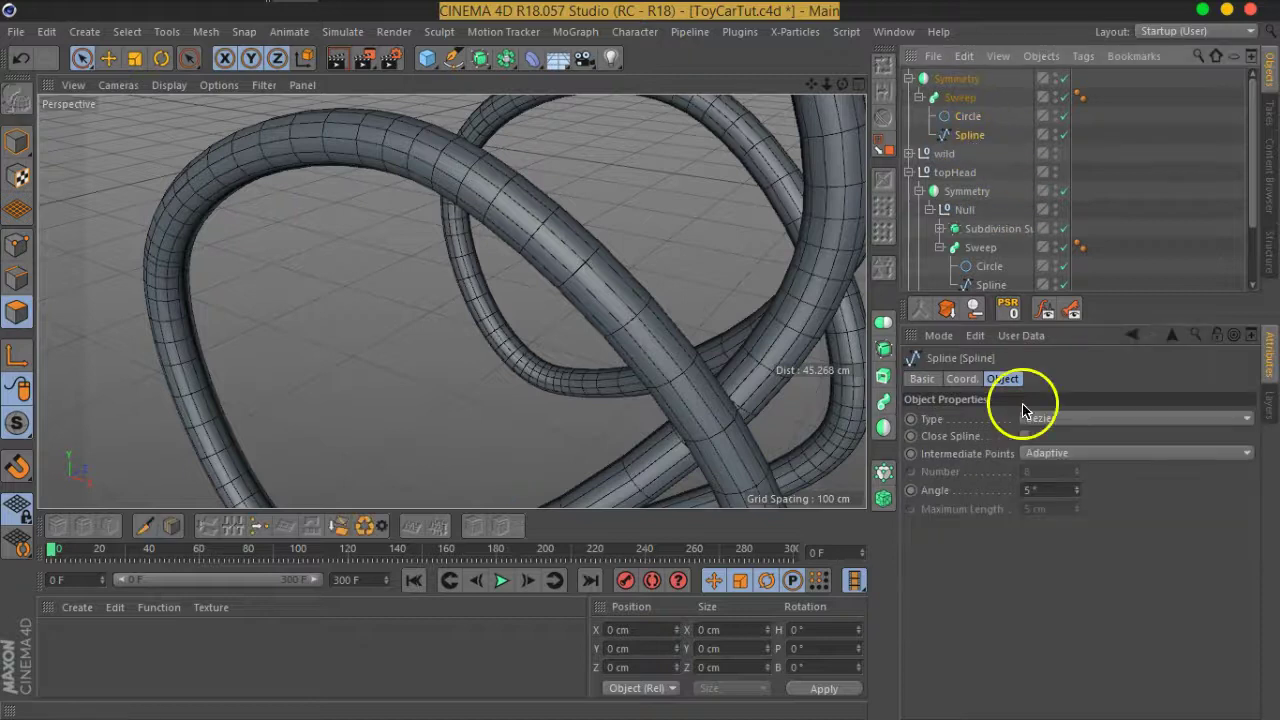
{"action": "left_click", "coordinate": [1083, 458]}
{"action": "left_click", "coordinate": [1063, 511]}
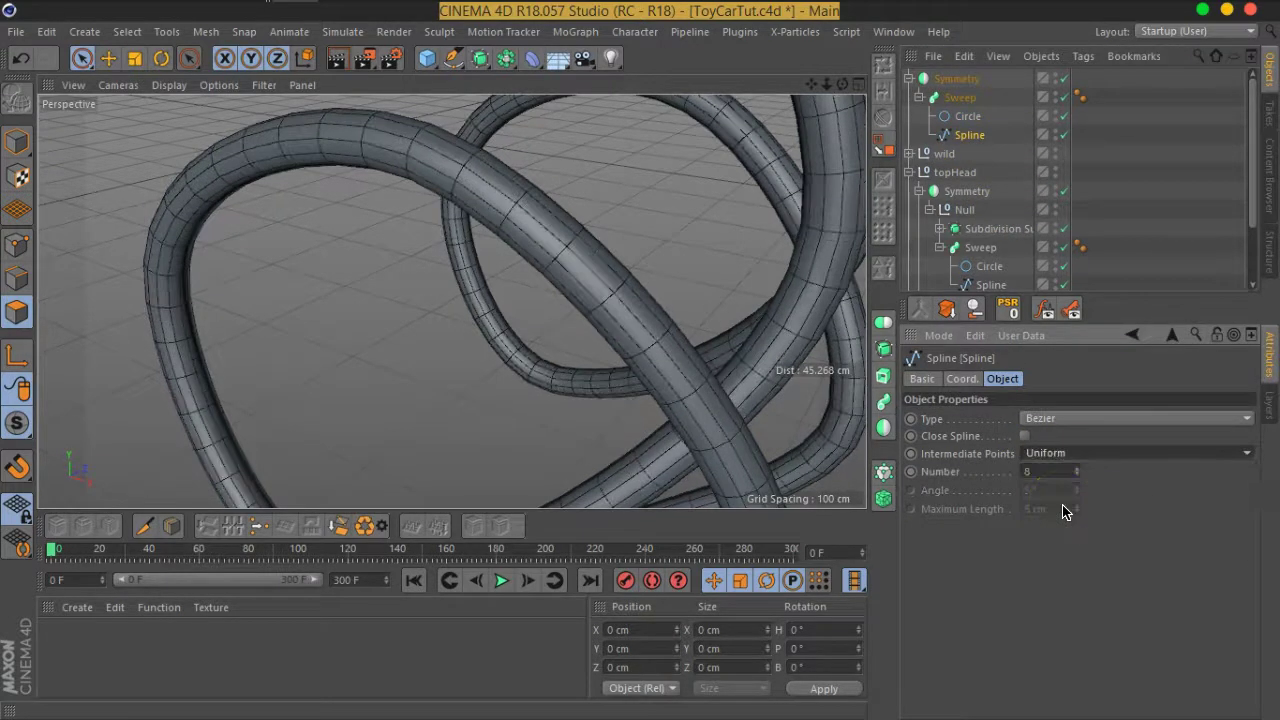
{"action": "type", "text": "16"}
{"action": "key", "text": "Return"}
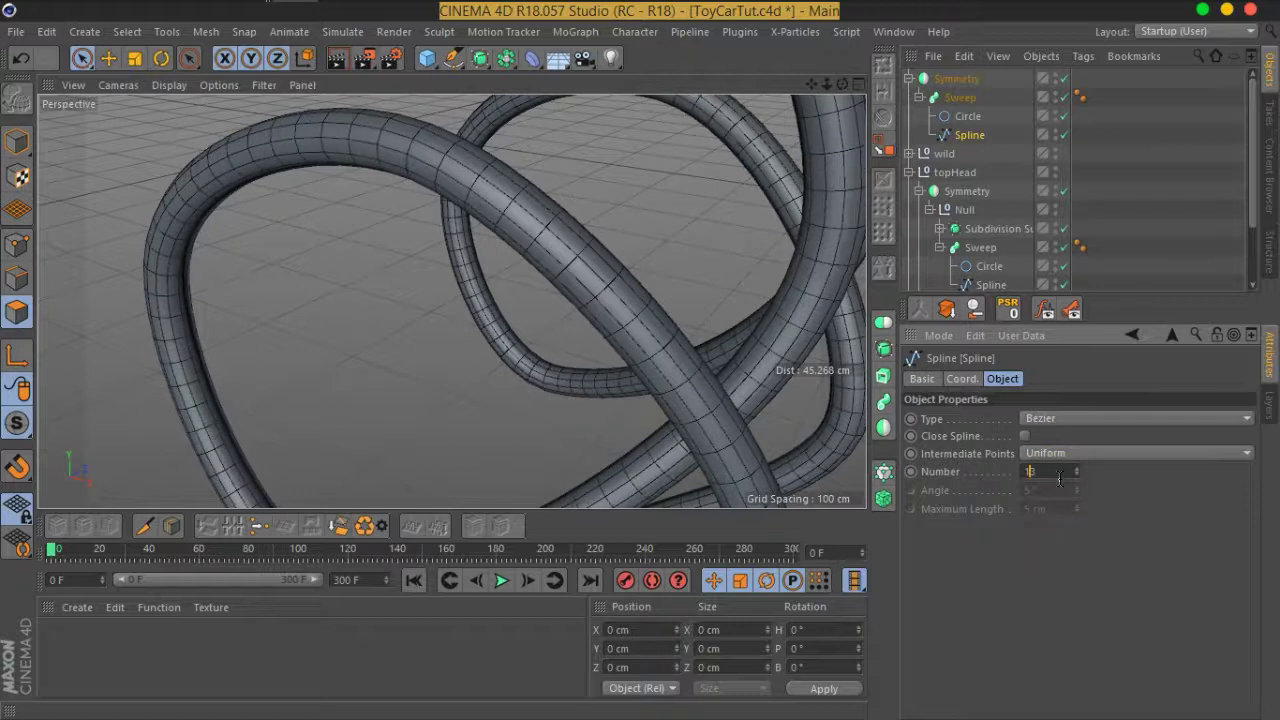
{"action": "type", "text": "7"}
{"action": "key", "text": "Return"}
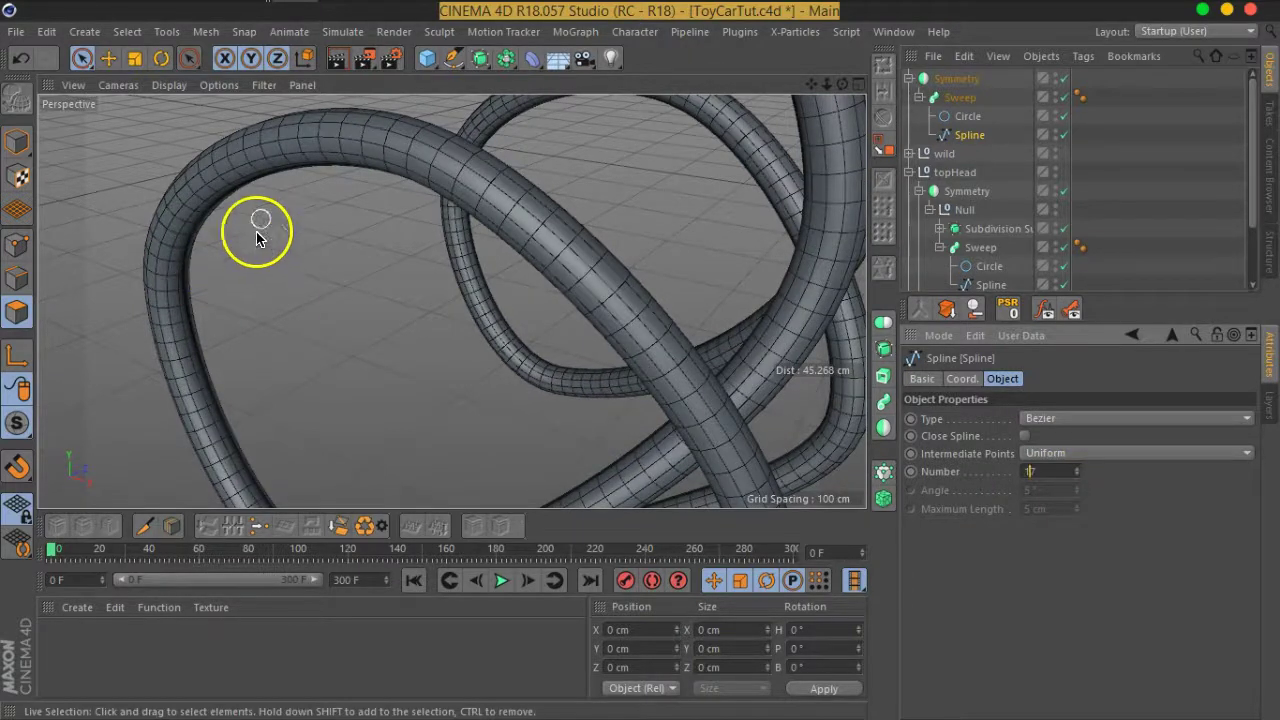
{"action": "left_click", "coordinate": [960, 97]}
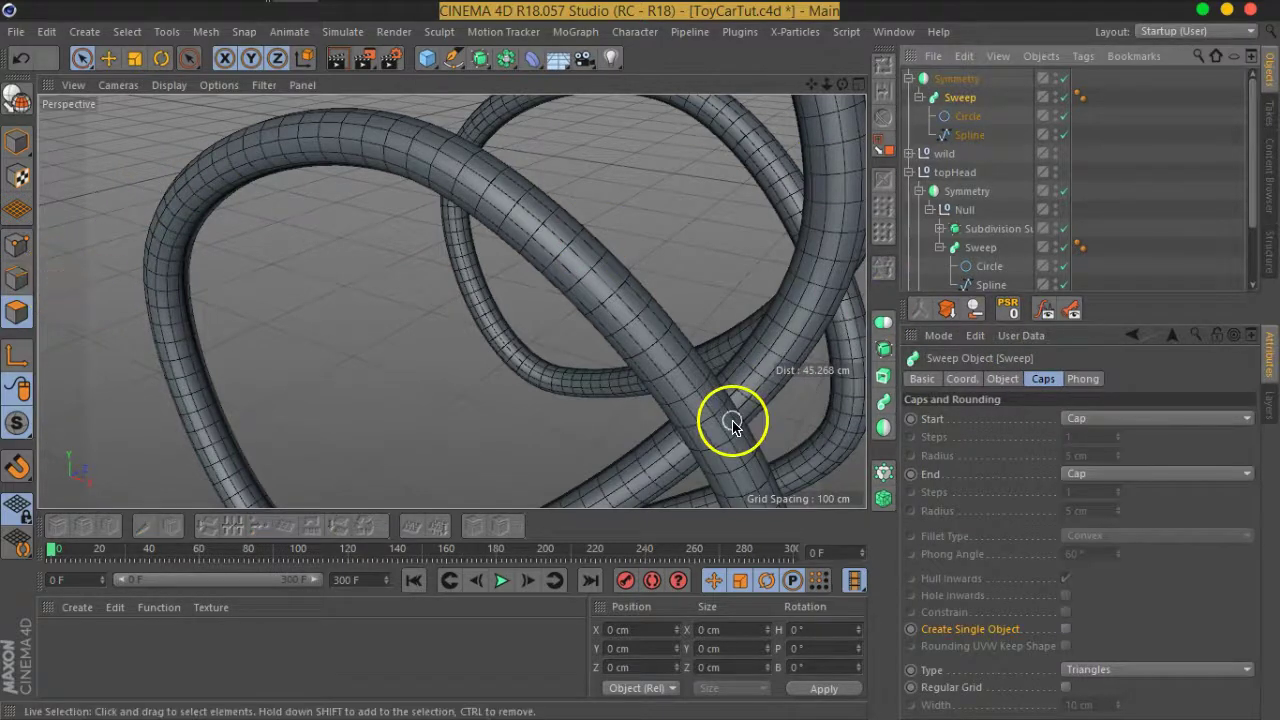
Convert the Sweep to an editable polygon object and switch to Loop Selection.
{"action": "left_click", "coordinate": [18, 100]}
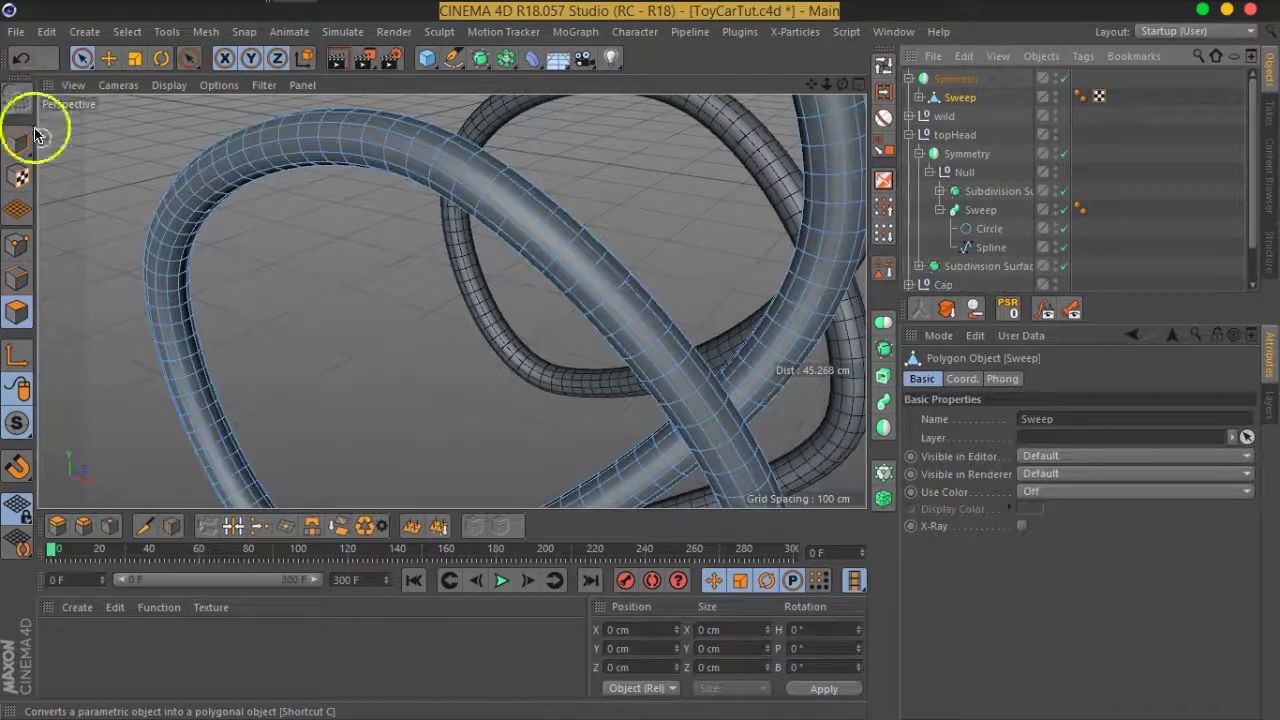
{"action": "key", "text": "u"}
{"action": "key", "text": "l"}
{"action": "mouse_move", "coordinate": [657, 300]}
{"action": "left_mouse_down", "text": "alt"}
{"action": "mouse_move", "coordinate": [586, 343]}
{"action": "mouse_move", "coordinate": [677, 400]}
{"action": "mouse_move", "coordinate": [623, 288]}
{"action": "left_mouse_up", "text": "alt"}
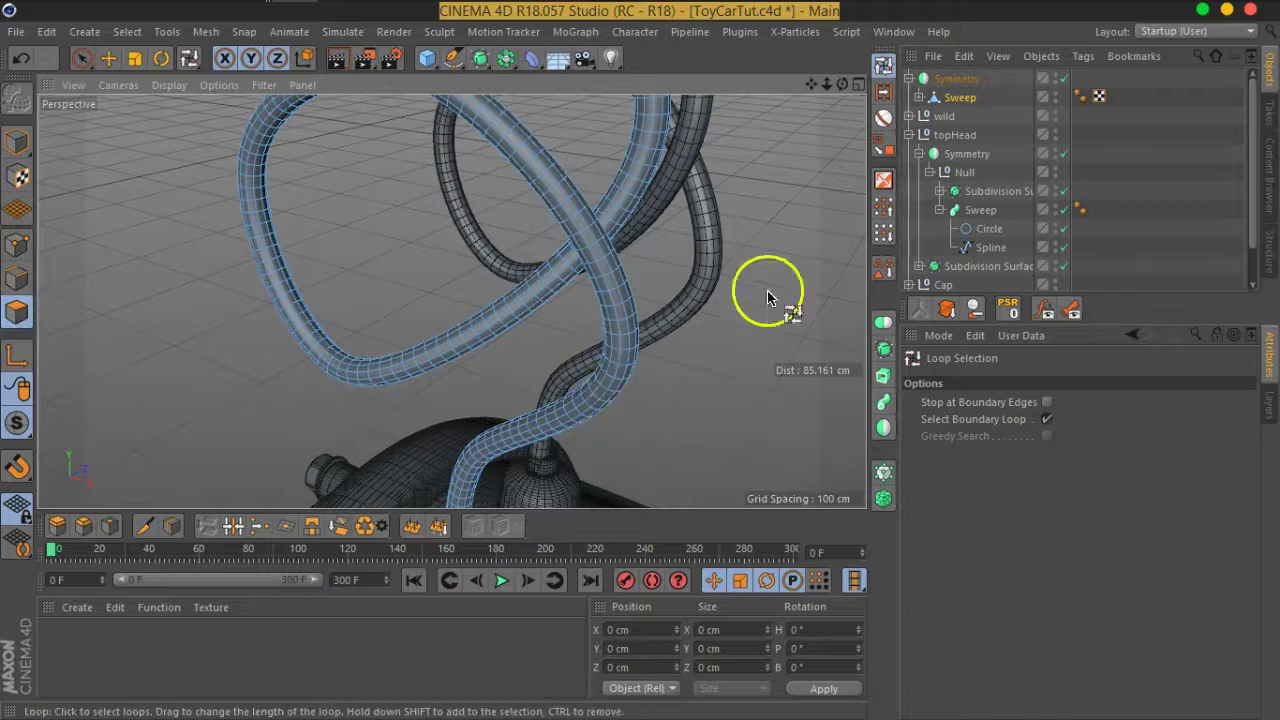
{"action": "scroll", "coordinate": [543, 349], "scroll_direction": "up", "scroll_amount": 4}
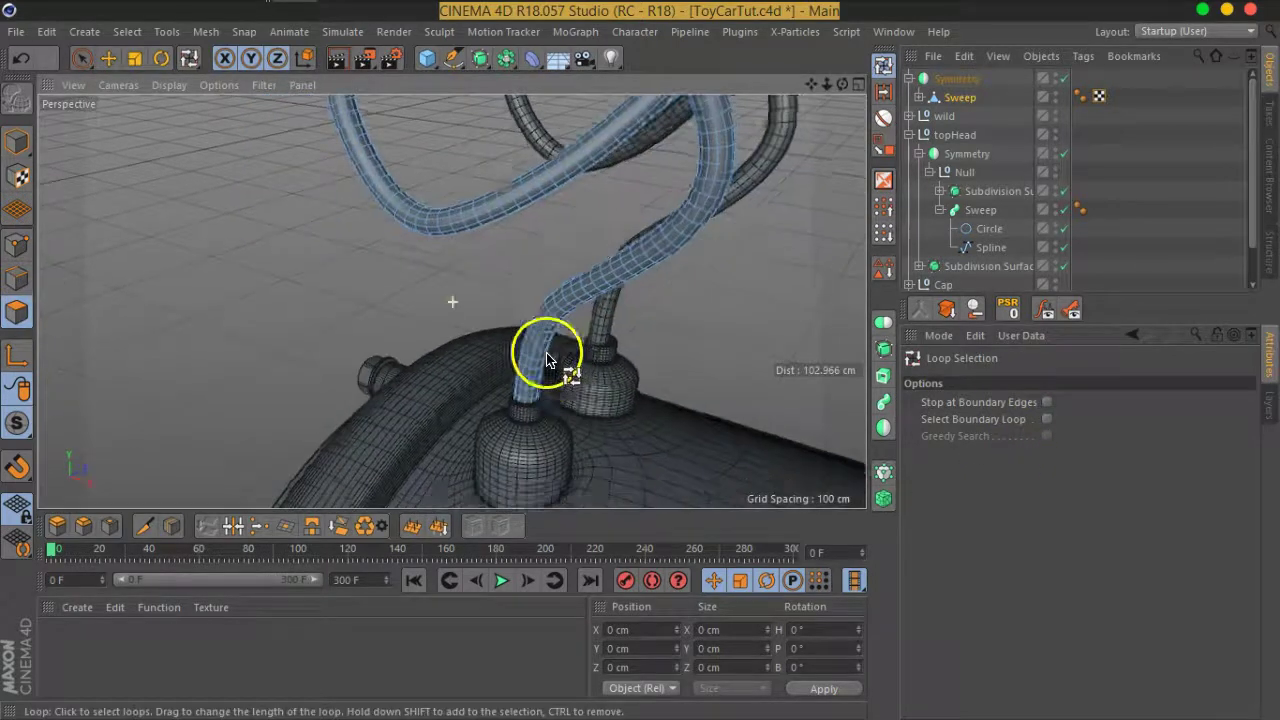
{"action": "scroll", "coordinate": [514, 309], "scroll_direction": "up", "scroll_amount": 4}
{"action": "scroll", "coordinate": [515, 320], "scroll_direction": "up", "scroll_amount": 3}
Loop-select every other polygon ring from the tube's base up toward its top.
{"action": "left_click", "coordinate": [515, 330]}
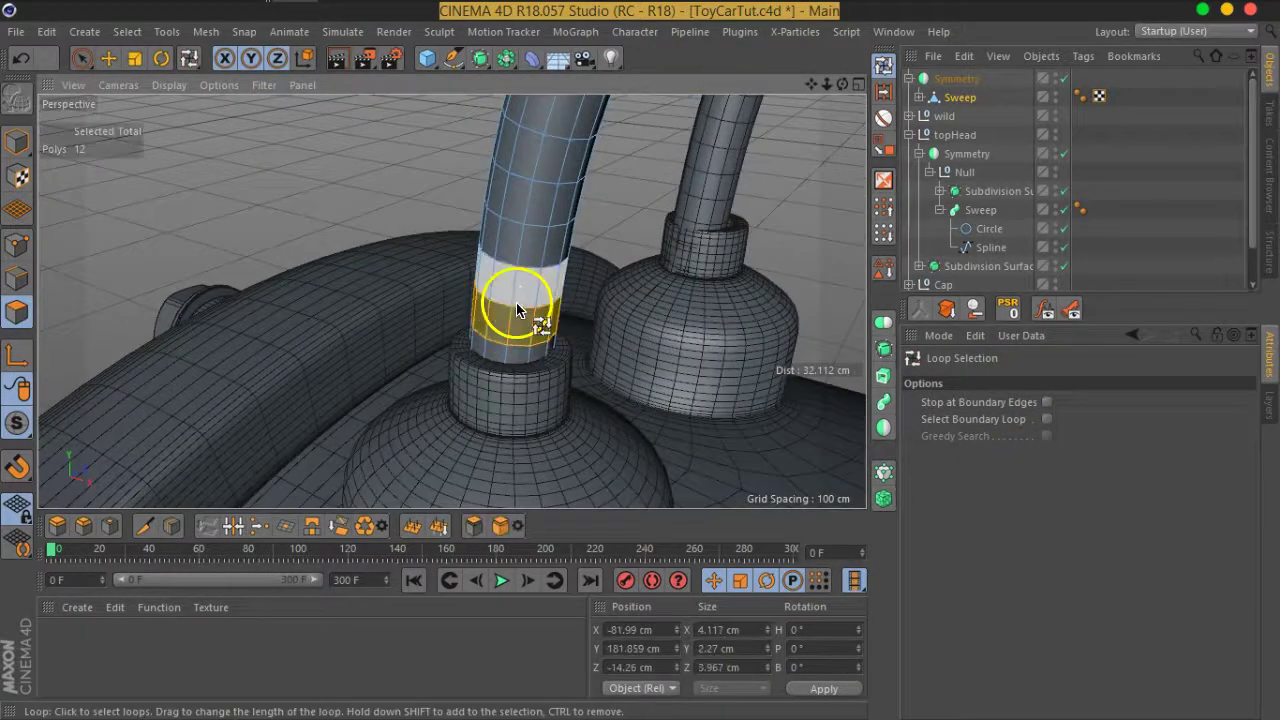
{"action": "left_click", "coordinate": [517, 260], "text": "shift"}
{"action": "scroll", "coordinate": [543, 157], "scroll_direction": "down", "scroll_amount": 3}
{"action": "mouse_move", "coordinate": [543, 157]}
{"action": "left_mouse_down", "text": "alt"}
{"action": "mouse_move", "coordinate": [591, 206]}
{"action": "mouse_move", "coordinate": [540, 313]}
{"action": "left_mouse_up", "text": "alt"}
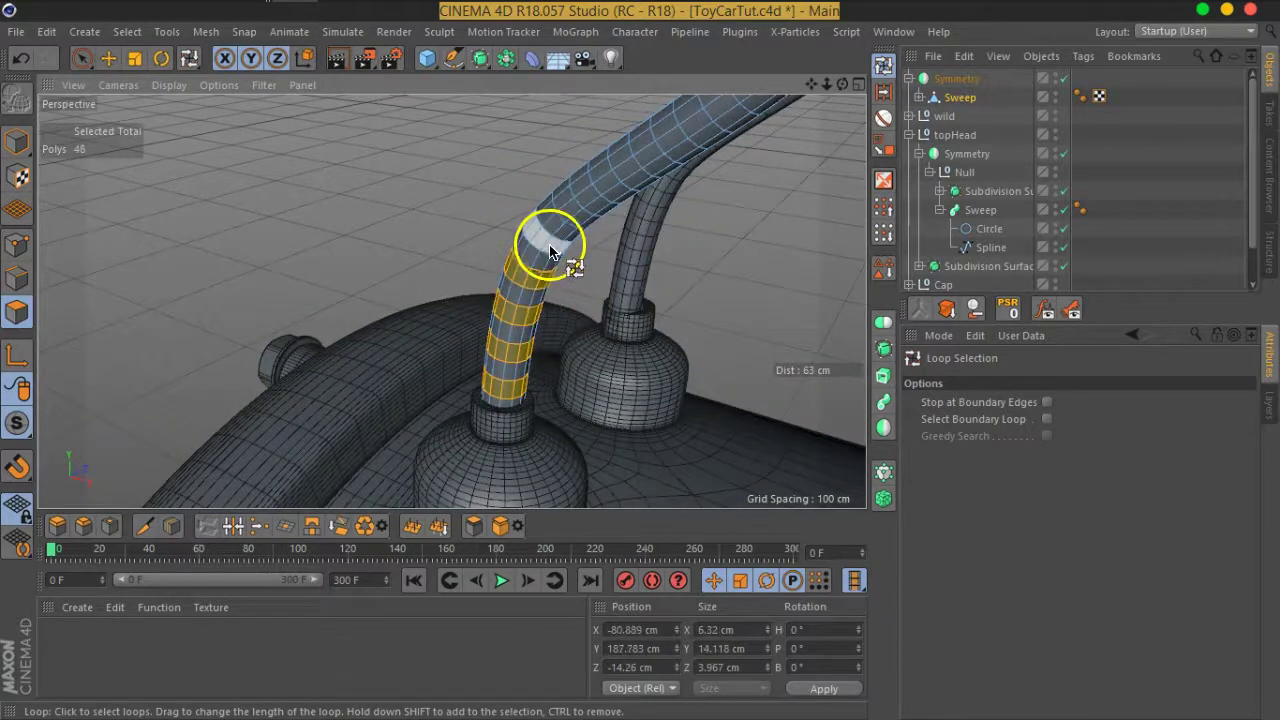
{"action": "left_click", "coordinate": [571, 212], "text": "shift"}
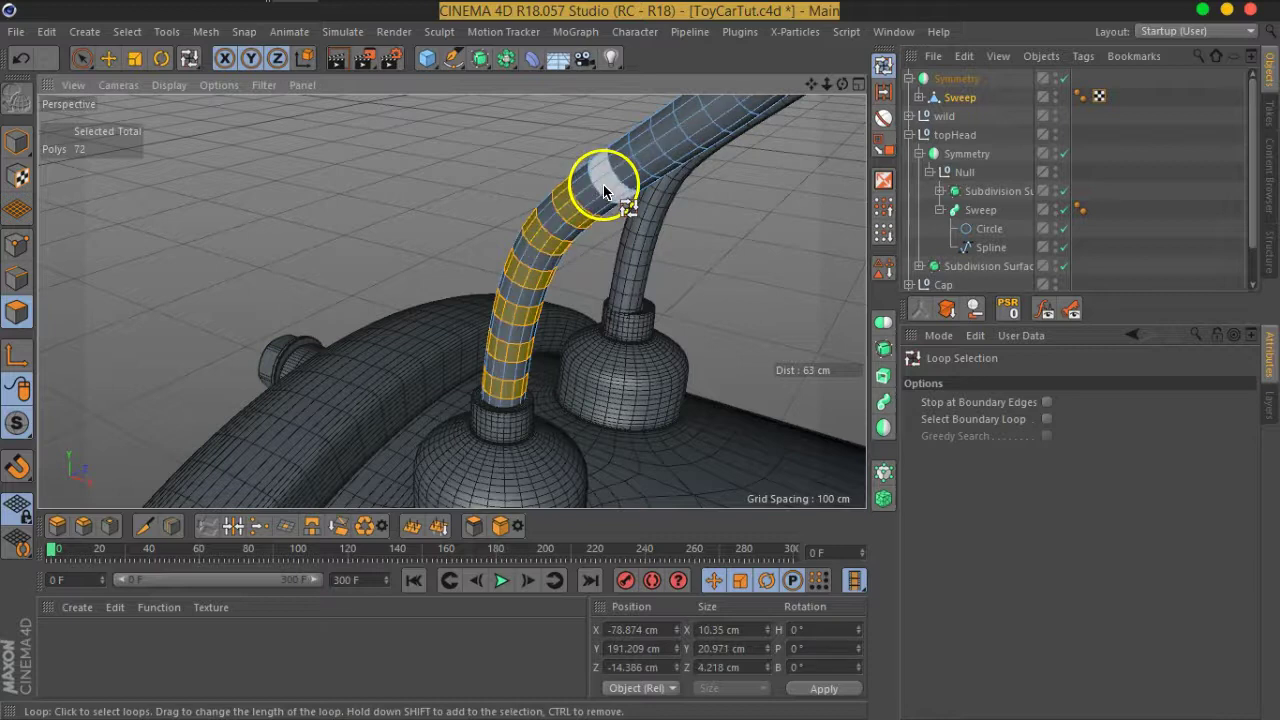
{"action": "mouse_move", "coordinate": [684, 128]}
{"action": "left_mouse_down", "text": "alt"}
{"action": "mouse_move", "coordinate": [649, 303]}
{"action": "mouse_move", "coordinate": [586, 306]}
{"action": "mouse_move", "coordinate": [601, 410]}
{"action": "left_mouse_up", "text": "alt"}
{"action": "left_click", "coordinate": [601, 410], "text": "shift"}
{"action": "left_click", "coordinate": [661, 375], "text": "shift"}
{"action": "left_click", "coordinate": [720, 335], "text": "shift"}
{"action": "left_click", "coordinate": [762, 278], "text": "shift"}
{"action": "left_click", "coordinate": [791, 214], "text": "shift"}
{"action": "mouse_move", "coordinate": [797, 194]}
{"action": "left_mouse_down", "text": "alt"}
{"action": "mouse_move", "coordinate": [731, 340]}
{"action": "mouse_move", "coordinate": [729, 295]}
{"action": "left_mouse_up", "text": "alt"}
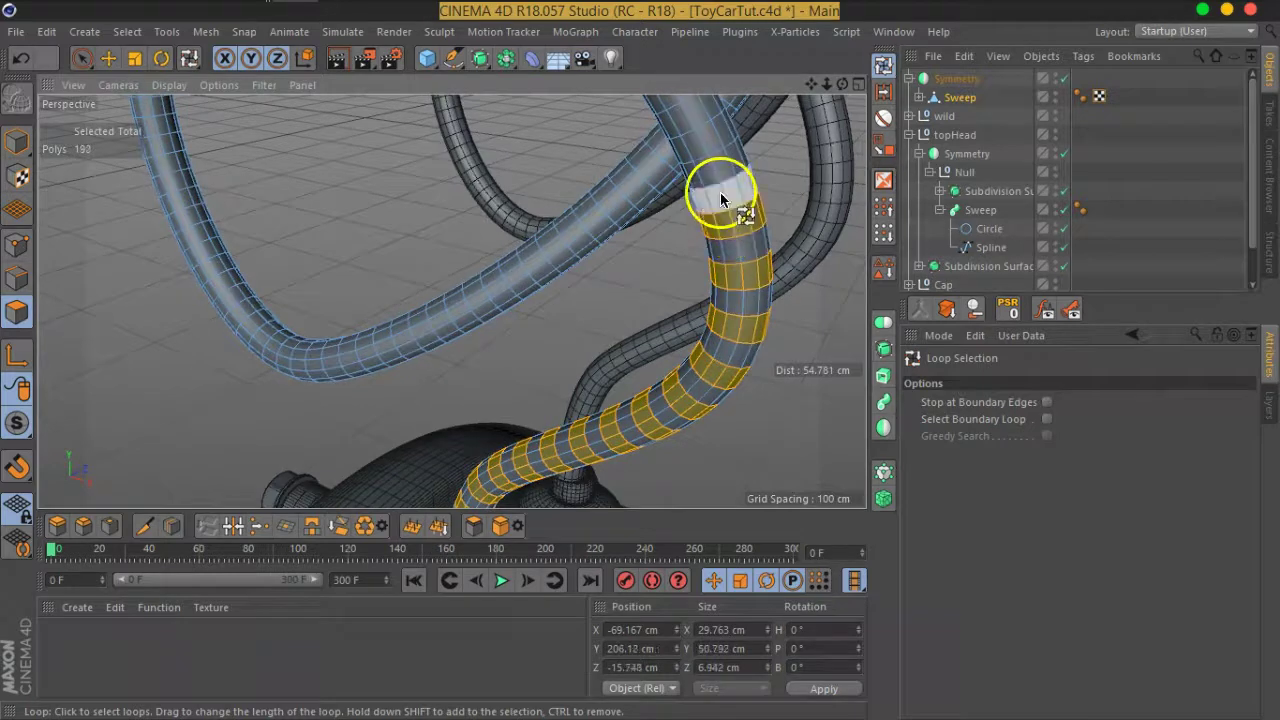
{"action": "left_click_drag", "start_coordinate": [712, 180], "coordinate": [743, 271], "text": "alt"}
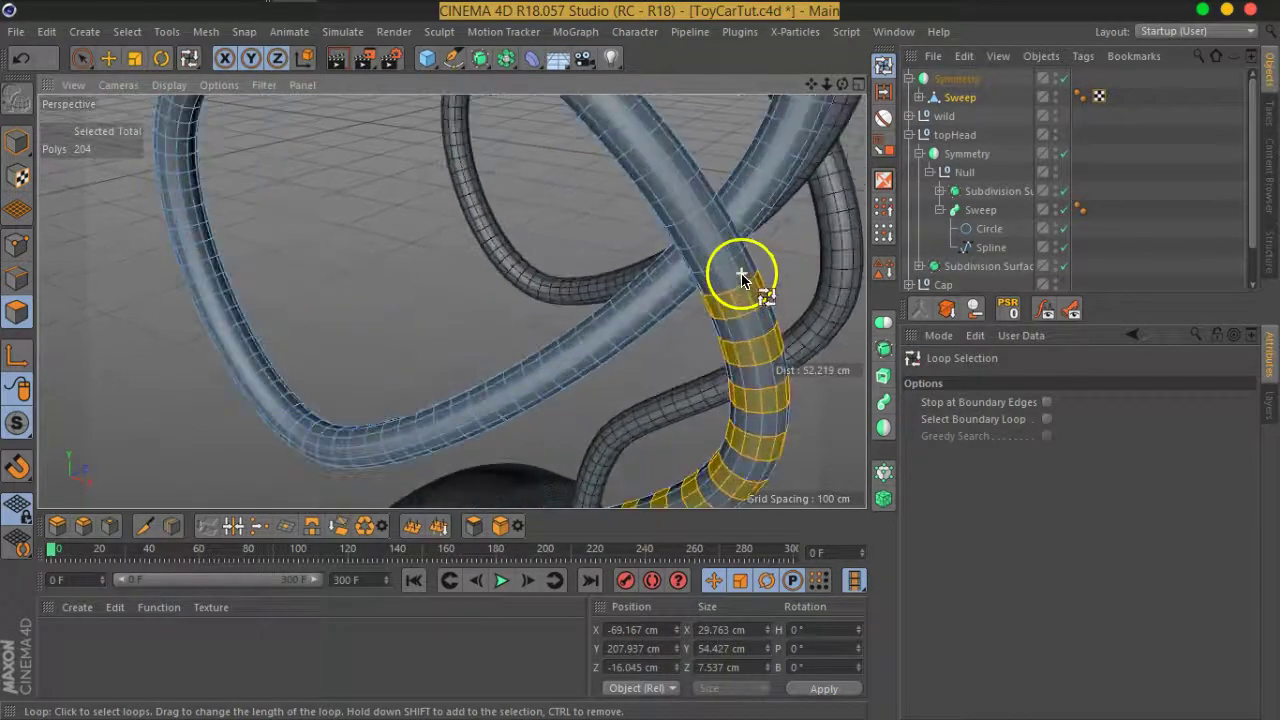
{"action": "left_click", "coordinate": [731, 257], "text": "shift"}
{"action": "left_click", "coordinate": [712, 199], "text": "shift"}
{"action": "left_click", "coordinate": [657, 143], "text": "shift"}
{"action": "mouse_move", "coordinate": [657, 143]}
{"action": "left_mouse_down", "text": "alt"}
{"action": "mouse_move", "coordinate": [677, 200]}
{"action": "mouse_move", "coordinate": [771, 277]}
{"action": "left_mouse_up", "text": "alt"}
{"action": "left_click", "coordinate": [663, 157], "text": "shift"}
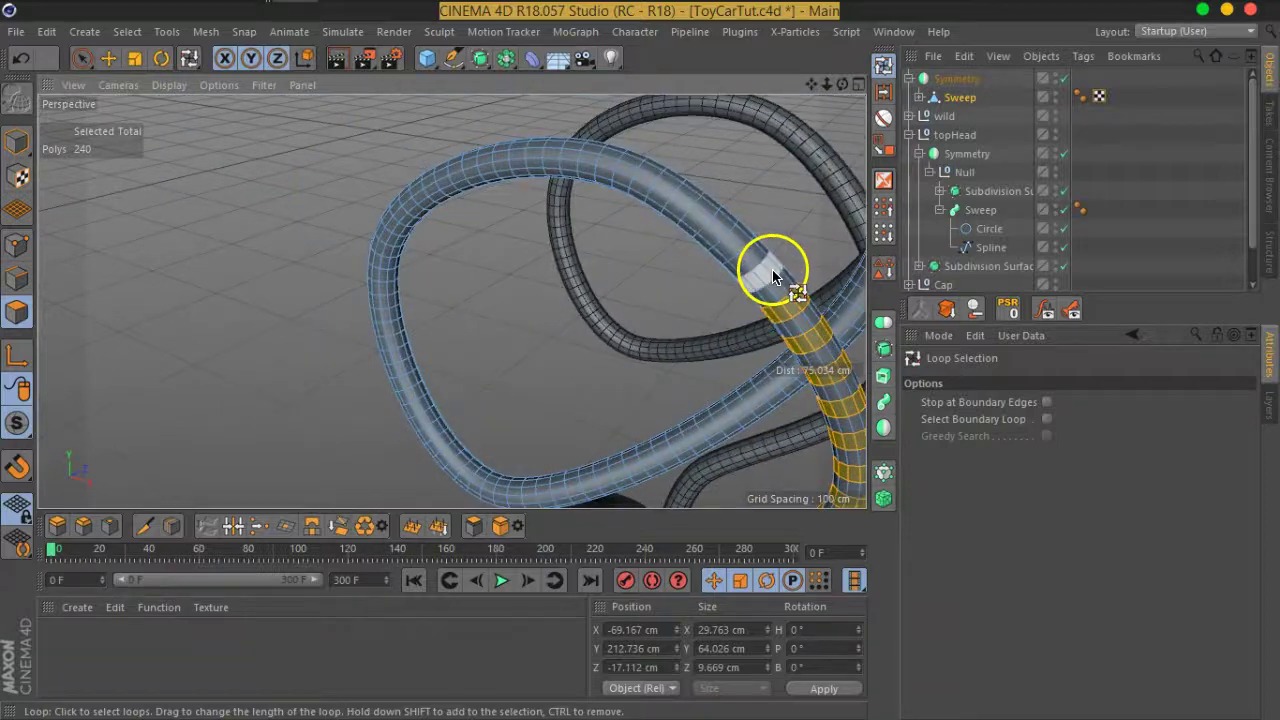
{"action": "left_click", "coordinate": [737, 263], "text": "shift"}
{"action": "left_click", "coordinate": [703, 214], "text": "shift"}
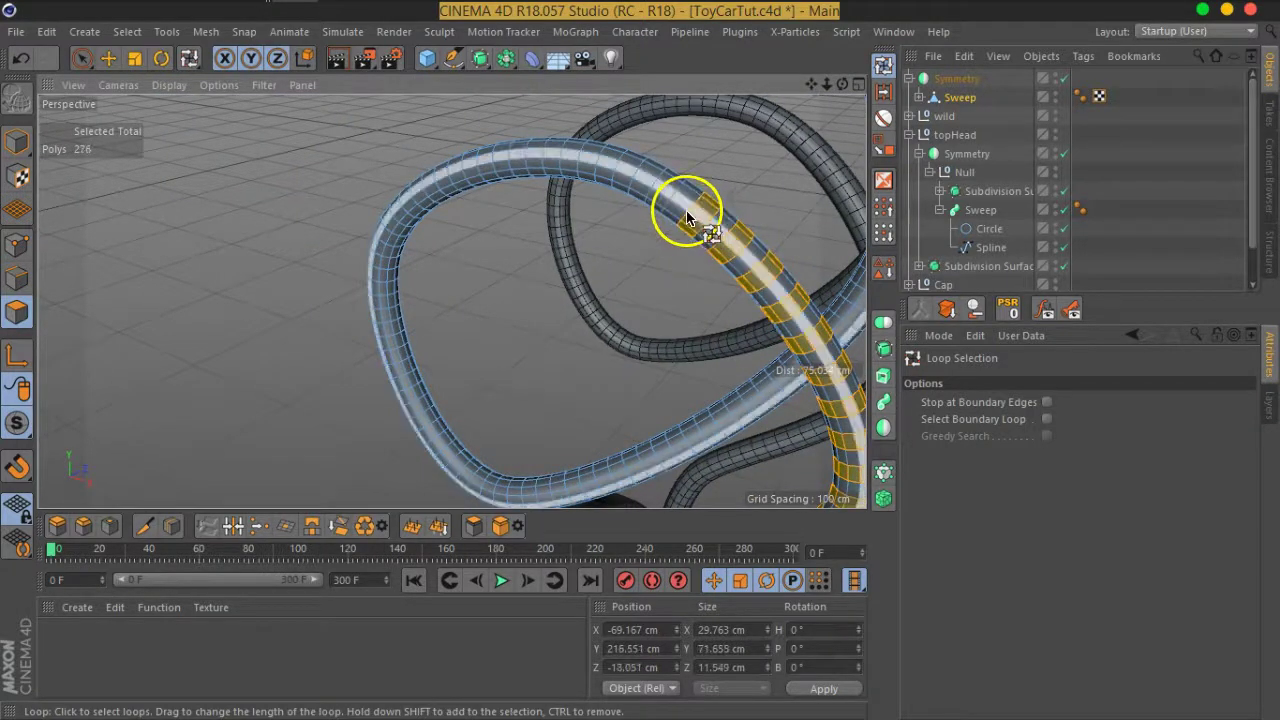
{"action": "left_click", "coordinate": [669, 204], "text": "shift"}
{"action": "left_click", "coordinate": [615, 168], "text": "shift"}
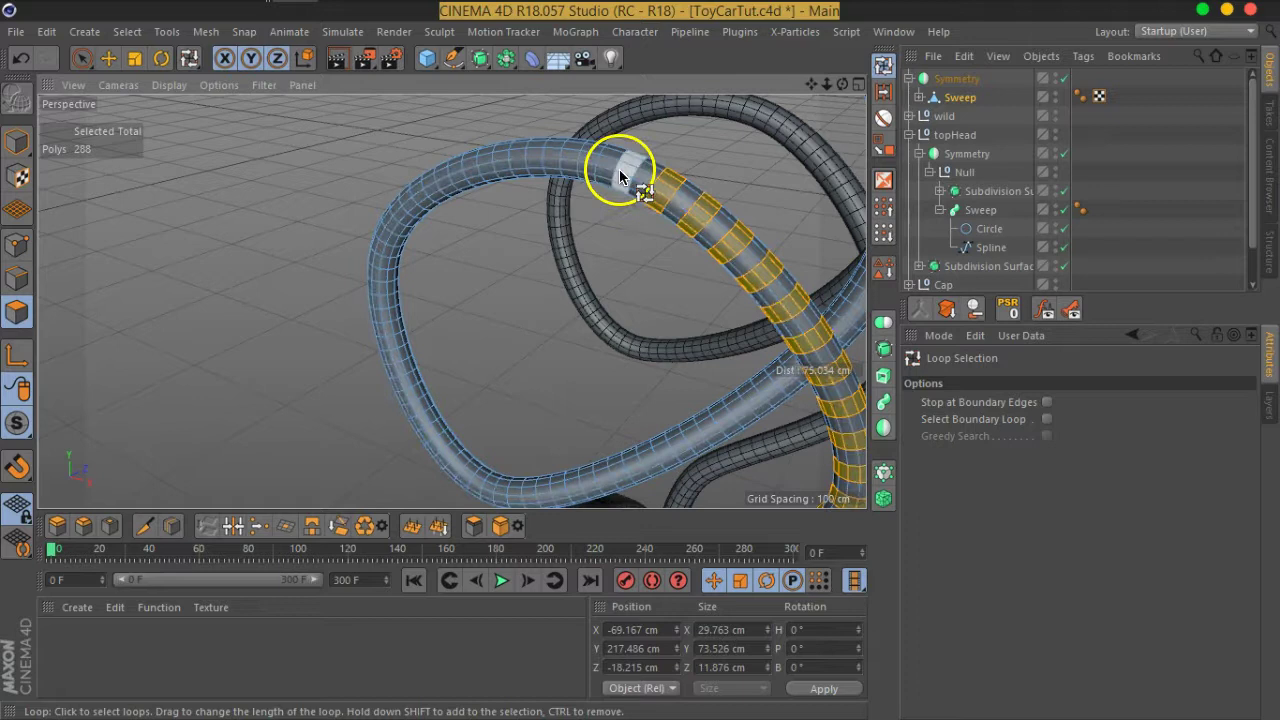
{"action": "left_click", "coordinate": [587, 167], "text": "shift"}
{"action": "left_click", "coordinate": [556, 155], "text": "shift"}
{"action": "left_click", "coordinate": [516, 165], "text": "shift"}
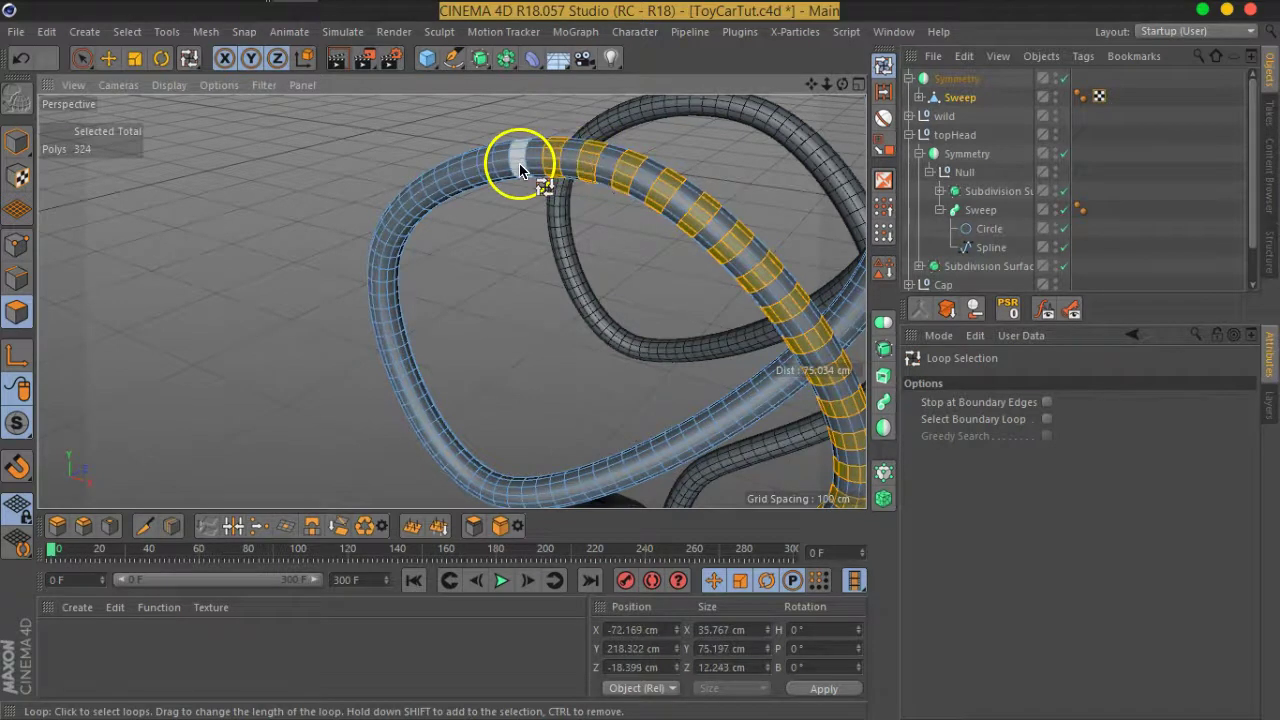
{"action": "left_click", "coordinate": [488, 175], "text": "shift"}
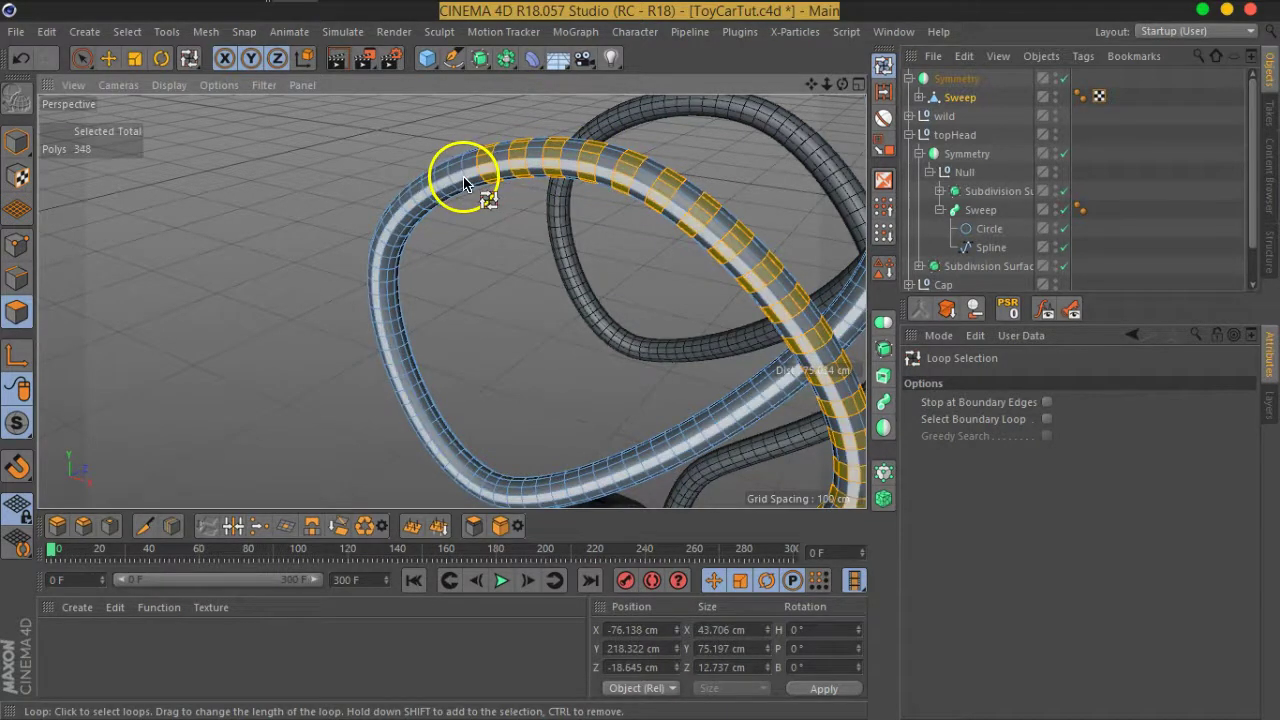
{"action": "left_click", "coordinate": [460, 184], "text": "shift"}
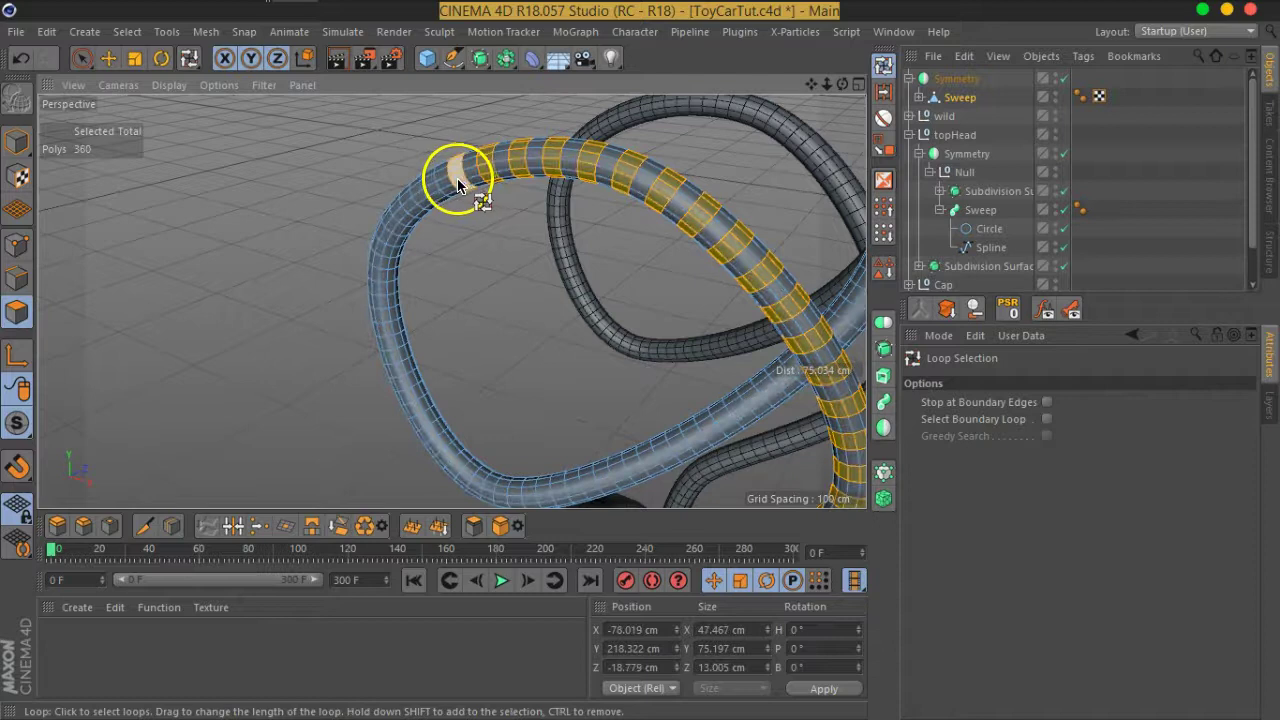
Add alternating rings down the tube through the lower bend, reaching 1380 selected polygons.
{"action": "left_click", "coordinate": [420, 220], "text": "shift"}
{"action": "left_click", "coordinate": [413, 230], "text": "shift"}
{"action": "left_click", "coordinate": [392, 252], "text": "shift"}
{"action": "left_click", "coordinate": [391, 262], "text": "shift"}
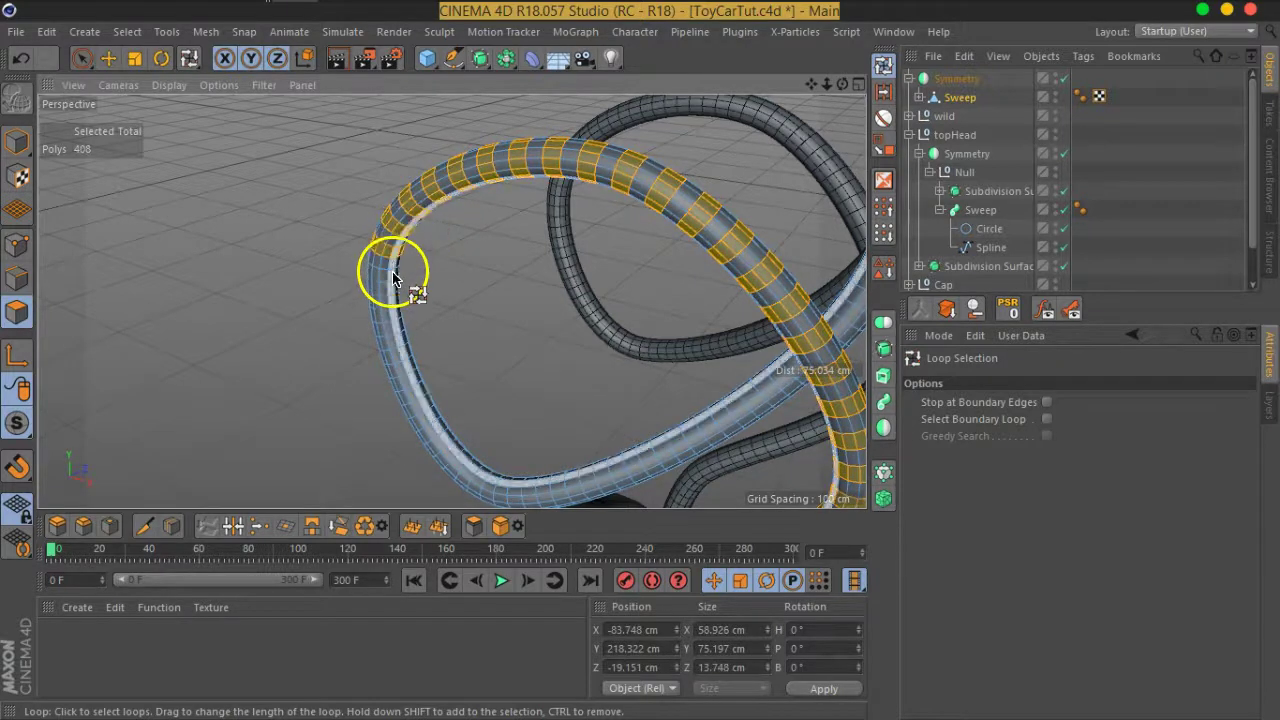
{"action": "left_click", "coordinate": [396, 348], "text": "shift"}
{"action": "left_click", "coordinate": [409, 377], "text": "shift"}
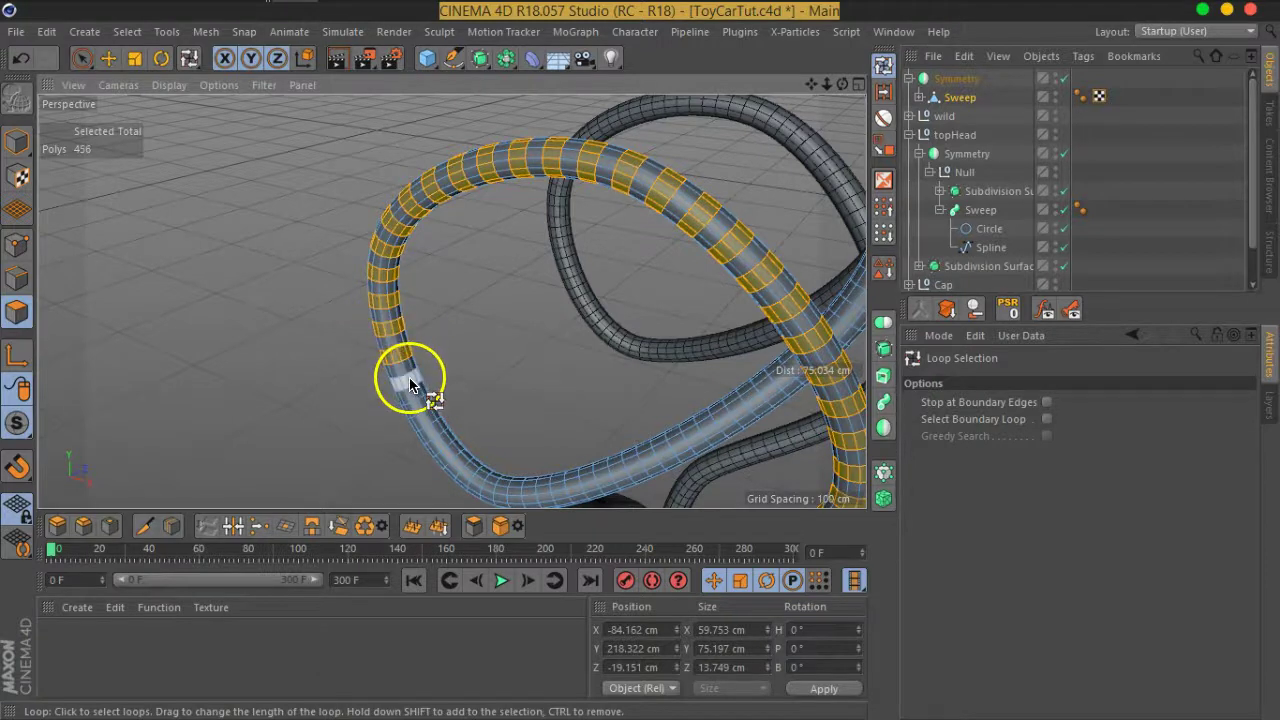
{"action": "left_click", "coordinate": [420, 415], "text": "shift"}
{"action": "left_click", "coordinate": [434, 430], "text": "shift"}
{"action": "left_click", "coordinate": [451, 450], "text": "shift"}
{"action": "left_click", "coordinate": [462, 464], "text": "shift"}
{"action": "left_click", "coordinate": [482, 474], "text": "shift"}
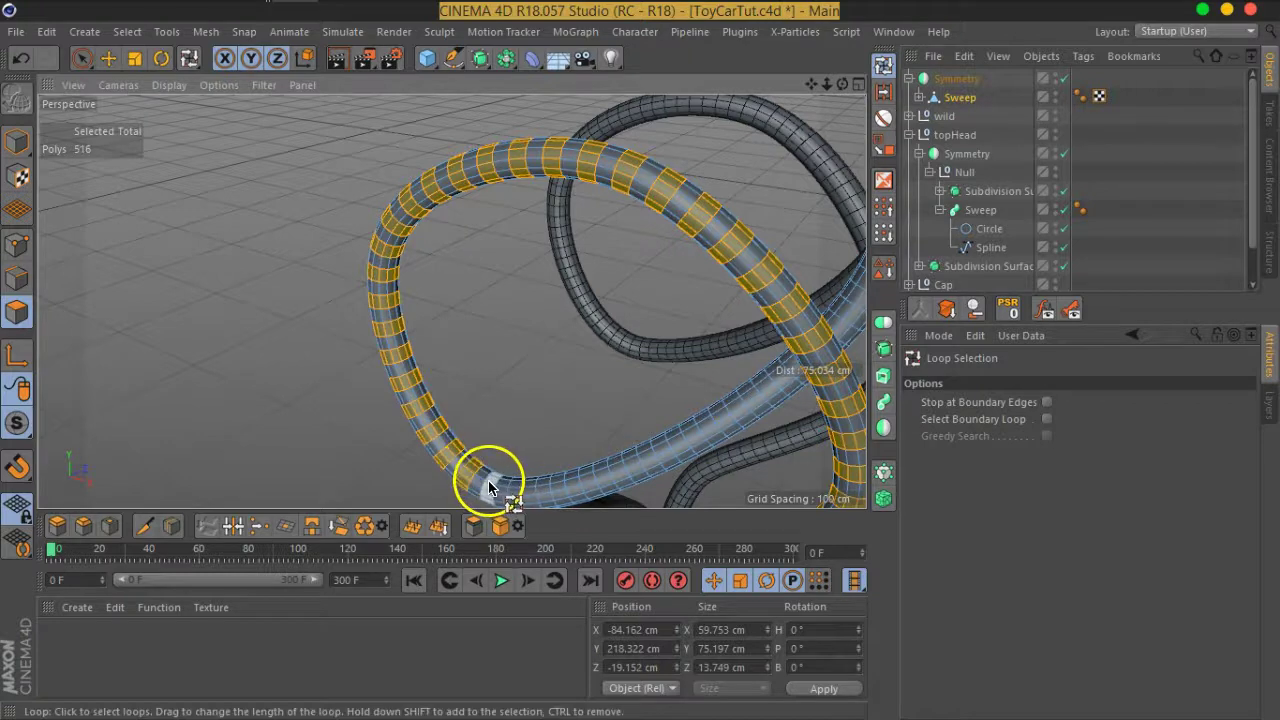
{"action": "left_click", "coordinate": [547, 500], "text": "shift"}
{"action": "left_click", "coordinate": [580, 497], "text": "shift"}
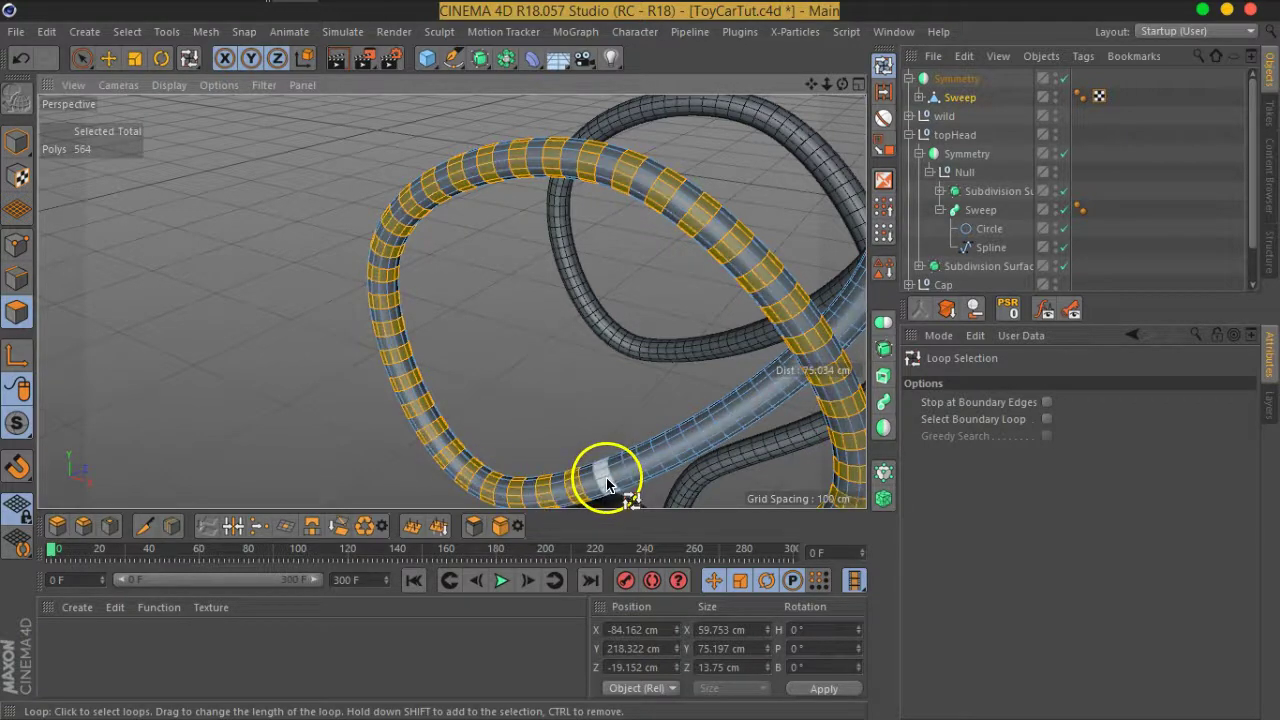
{"action": "left_click", "coordinate": [640, 470], "text": "shift"}
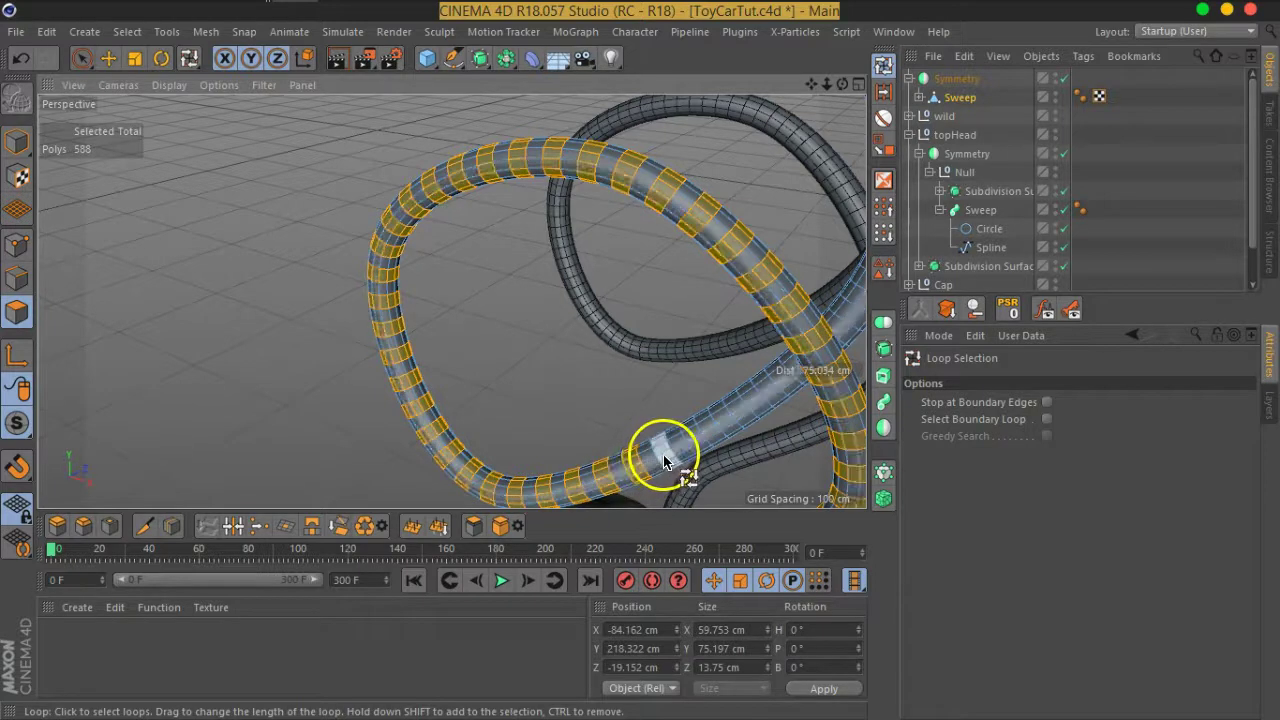
{"action": "left_click", "coordinate": [662, 451], "text": "shift"}
{"action": "mouse_move", "coordinate": [662, 451]}
{"action": "left_mouse_down", "text": "alt"}
{"action": "mouse_move", "coordinate": [620, 327]}
{"action": "mouse_move", "coordinate": [571, 300]}
{"action": "mouse_move", "coordinate": [586, 286]}
{"action": "left_mouse_up", "text": "alt"}
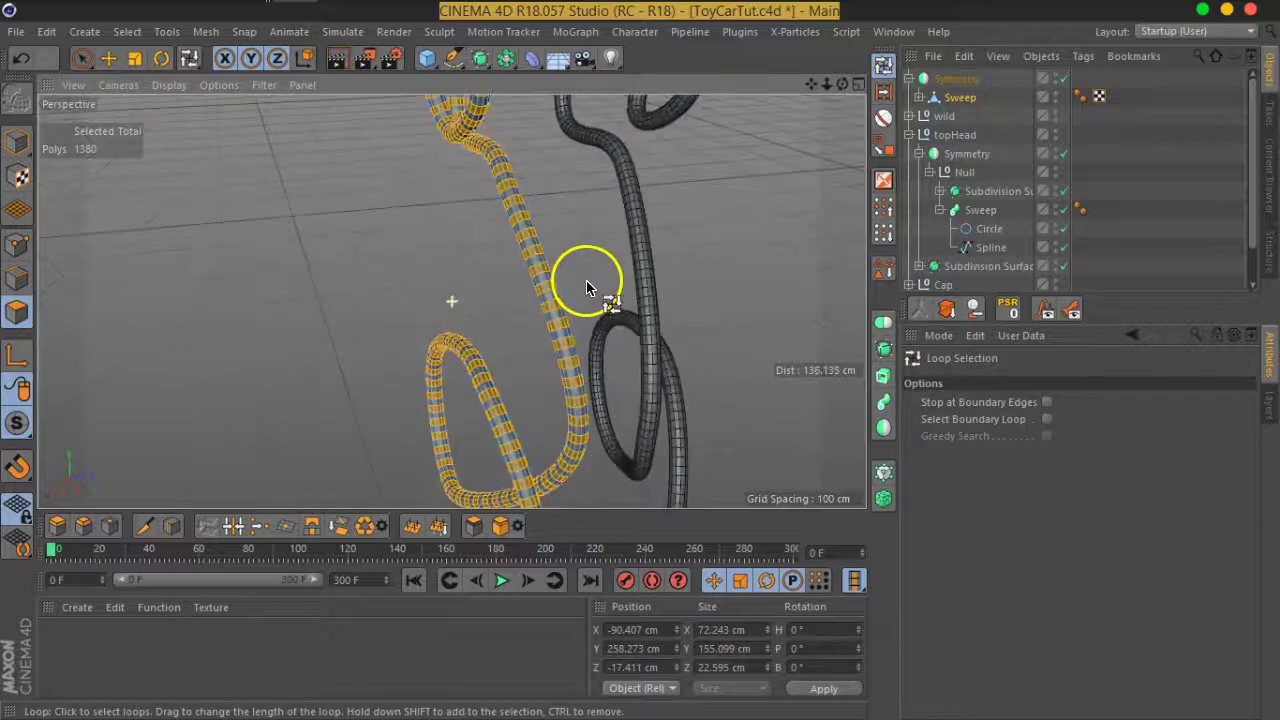
{"action": "right_click", "coordinate": [530, 322]}
Extrude the selected rings outward by 1.15 cm into raised bands, then collapse topHead.
{"action": "left_click", "coordinate": [565, 381]}
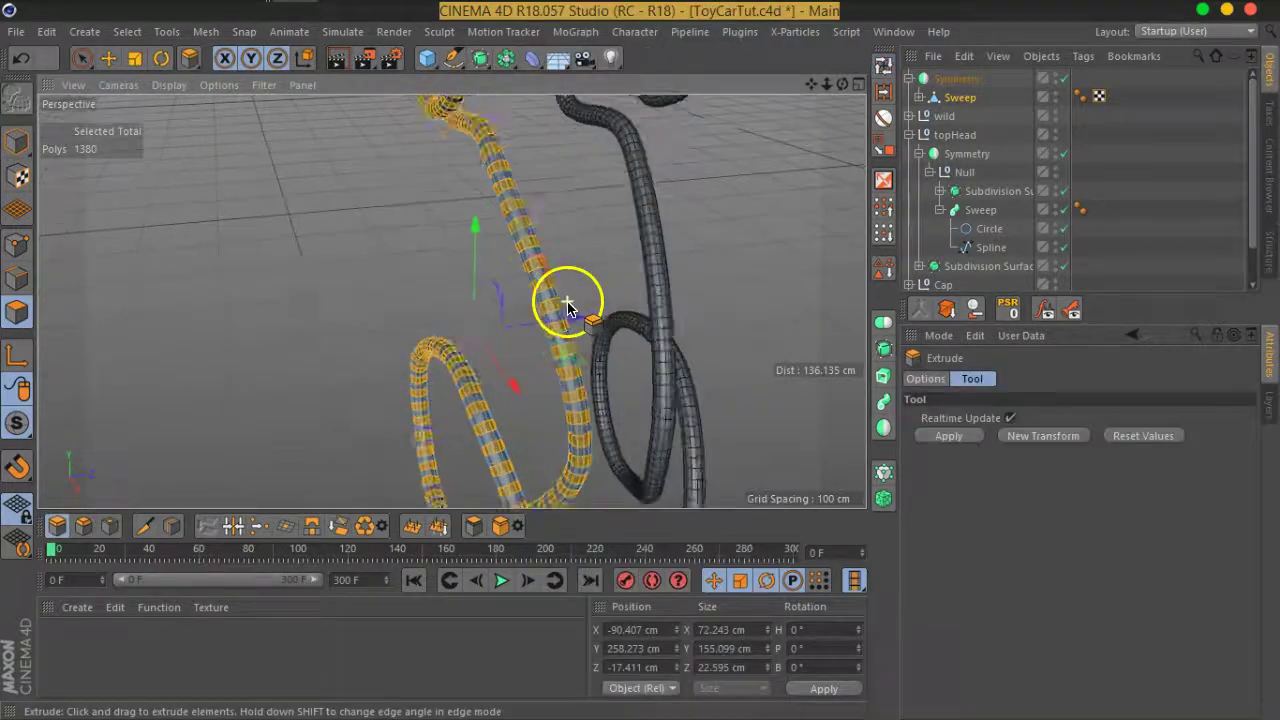
{"action": "scroll", "coordinate": [569, 306], "scroll_direction": "up", "scroll_amount": 3}
{"action": "scroll", "coordinate": [569, 306], "scroll_direction": "up", "scroll_amount": 3}
{"action": "mouse_move", "coordinate": [481, 322]}
{"action": "left_mouse_down", "text": "alt"}
{"action": "mouse_move", "coordinate": [594, 277]}
{"action": "mouse_move", "coordinate": [519, 318]}
{"action": "left_mouse_up", "text": "alt"}
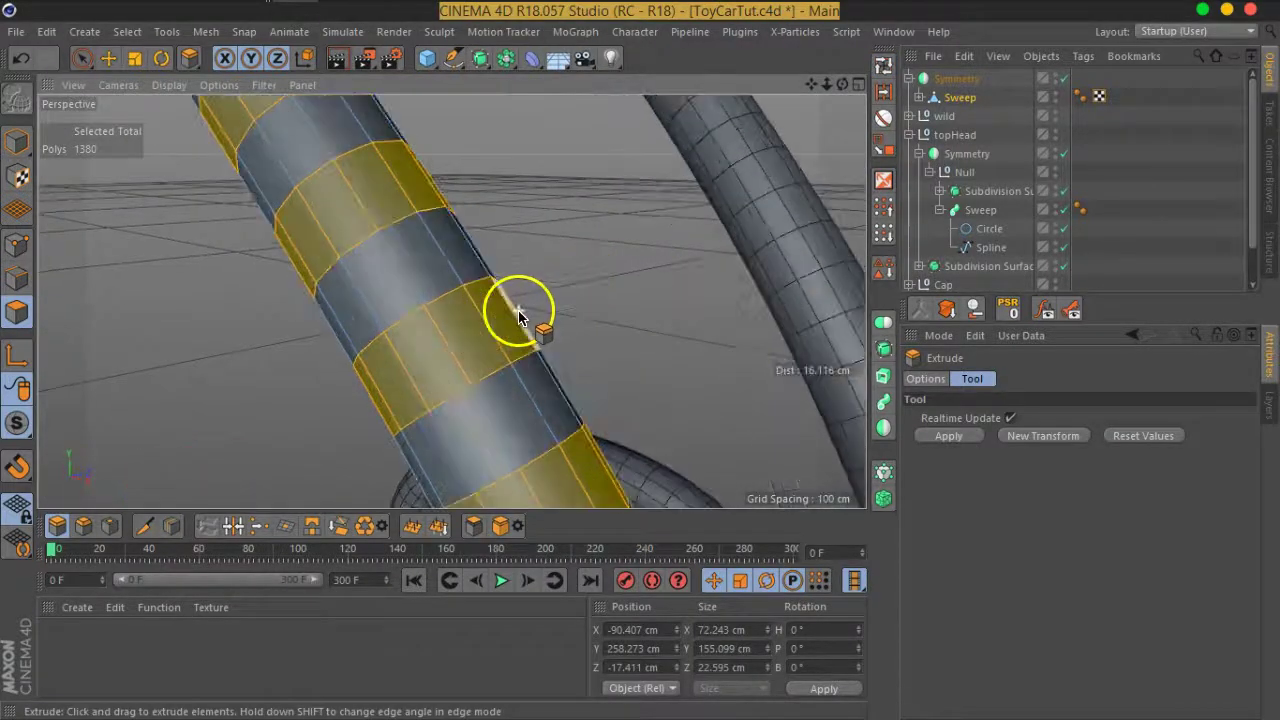
{"action": "left_click", "coordinate": [925, 378]}
{"action": "mouse_move", "coordinate": [436, 364]}
{"action": "left_mouse_down", "text": "alt"}
{"action": "mouse_move", "coordinate": [466, 320]}
{"action": "mouse_move", "coordinate": [630, 383]}
{"action": "left_mouse_up", "text": "alt"}
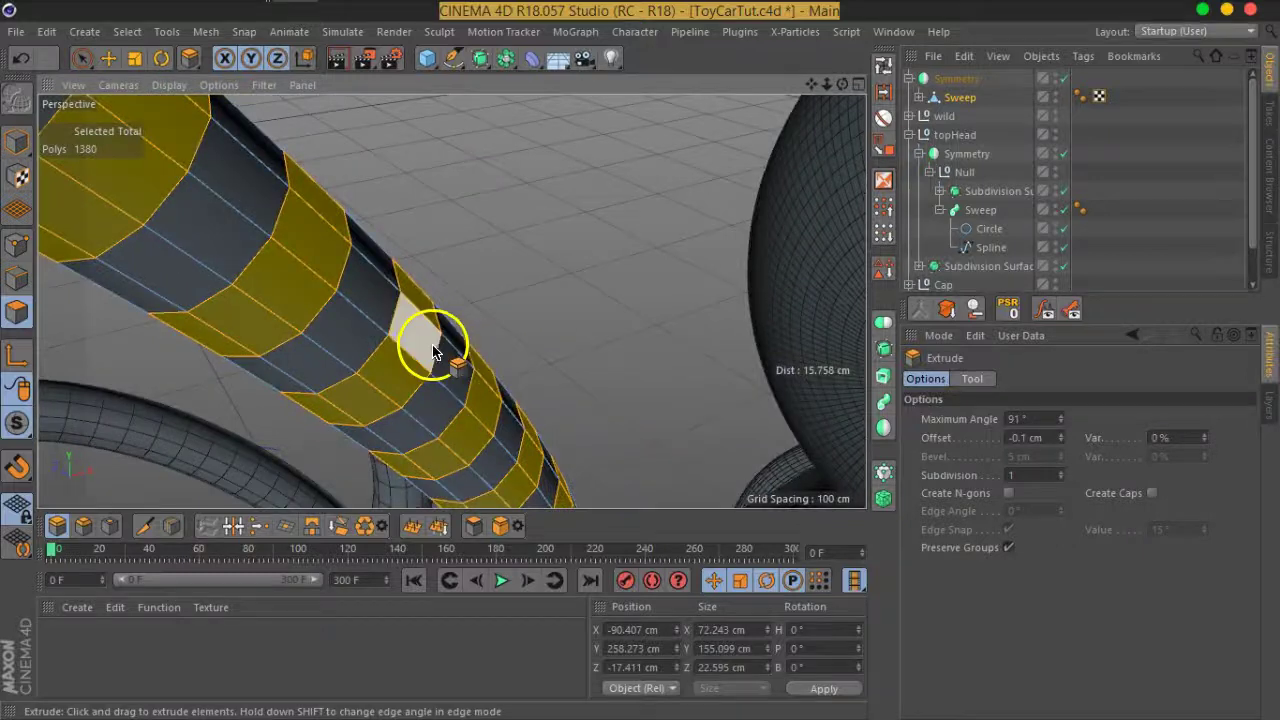
{"action": "mouse_move", "coordinate": [428, 345]}
{"action": "left_mouse_down"}
{"action": "mouse_move", "coordinate": [503, 303]}
{"action": "mouse_move", "coordinate": [535, 309]}
{"action": "mouse_move", "coordinate": [500, 371]}
{"action": "mouse_move", "coordinate": [512, 277]}
{"action": "mouse_move", "coordinate": [528, 371]}
{"action": "mouse_move", "coordinate": [551, 320]}
{"action": "mouse_move", "coordinate": [508, 277]}
{"action": "mouse_move", "coordinate": [514, 289]}
{"action": "mouse_move", "coordinate": [557, 206]}
{"action": "mouse_move", "coordinate": [428, 378]}
{"action": "mouse_move", "coordinate": [343, 294]}
{"action": "mouse_move", "coordinate": [352, 232]}
{"action": "mouse_move", "coordinate": [374, 216]}
{"action": "mouse_move", "coordinate": [503, 246]}
{"action": "mouse_move", "coordinate": [431, 290]}
{"action": "mouse_move", "coordinate": [434, 306]}
{"action": "mouse_move", "coordinate": [294, 249]}
{"action": "mouse_move", "coordinate": [258, 190]}
{"action": "mouse_move", "coordinate": [386, 163]}
{"action": "mouse_move", "coordinate": [429, 209]}
{"action": "mouse_move", "coordinate": [514, 177]}
{"action": "mouse_move", "coordinate": [574, 288]}
{"action": "mouse_move", "coordinate": [491, 214]}
{"action": "mouse_move", "coordinate": [517, 220]}
{"action": "mouse_move", "coordinate": [543, 266]}
{"action": "mouse_move", "coordinate": [456, 256]}
{"action": "mouse_move", "coordinate": [389, 286]}
{"action": "mouse_move", "coordinate": [443, 271]}
{"action": "mouse_move", "coordinate": [480, 234]}
{"action": "mouse_move", "coordinate": [703, 300]}
{"action": "mouse_move", "coordinate": [657, 371]}
{"action": "mouse_move", "coordinate": [654, 357]}
{"action": "left_mouse_up"}
{"action": "scroll", "coordinate": [580, 294], "scroll_direction": "down", "scroll_amount": 5}
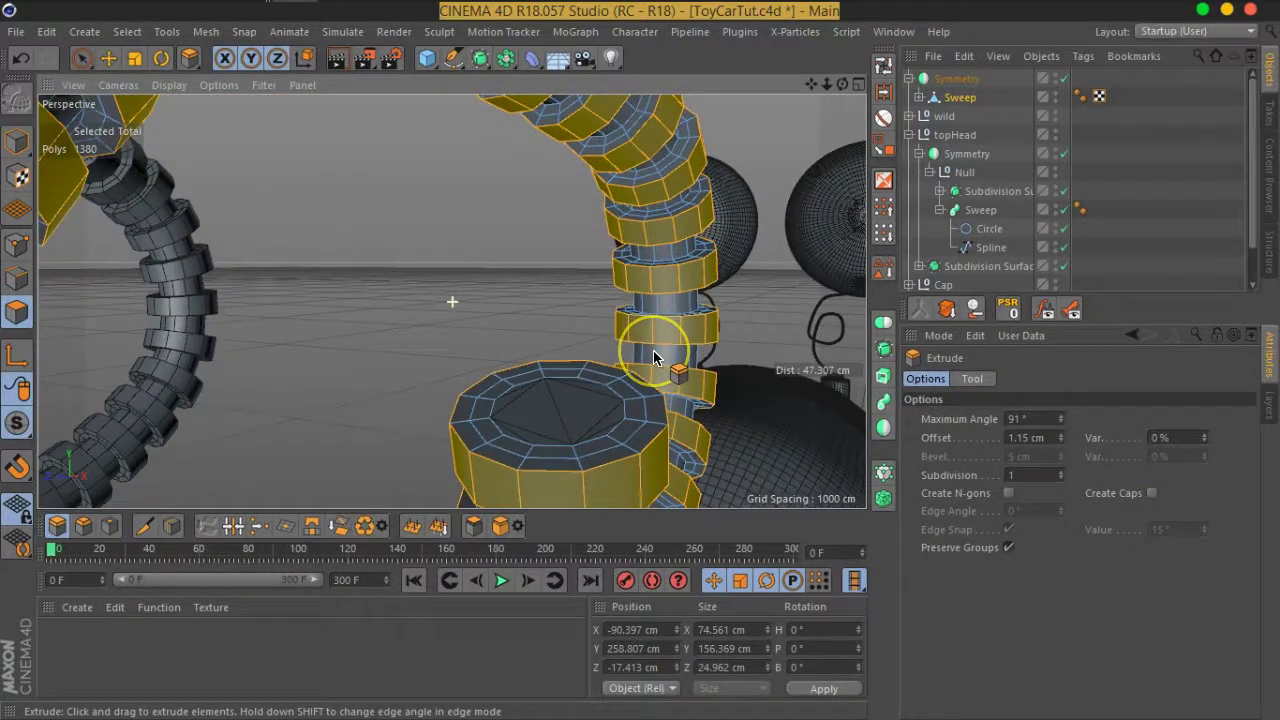
{"action": "left_click", "coordinate": [1005, 163]}
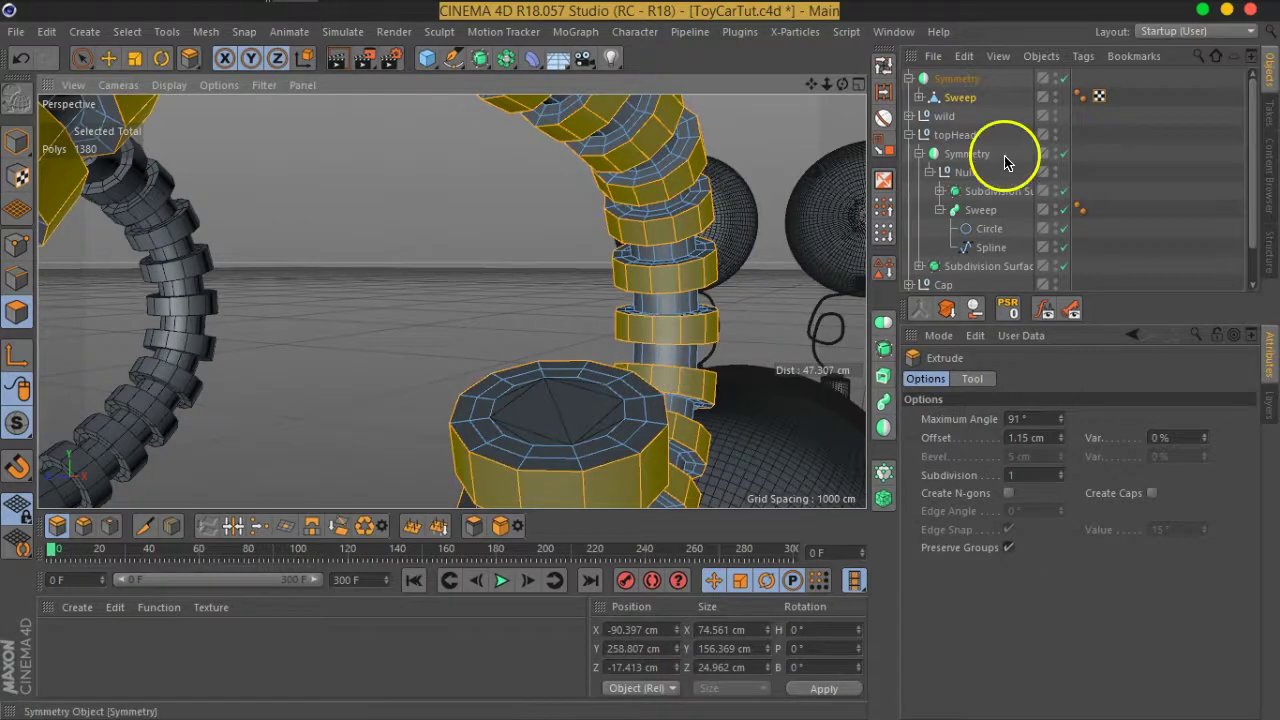
{"action": "left_click", "coordinate": [921, 139]}
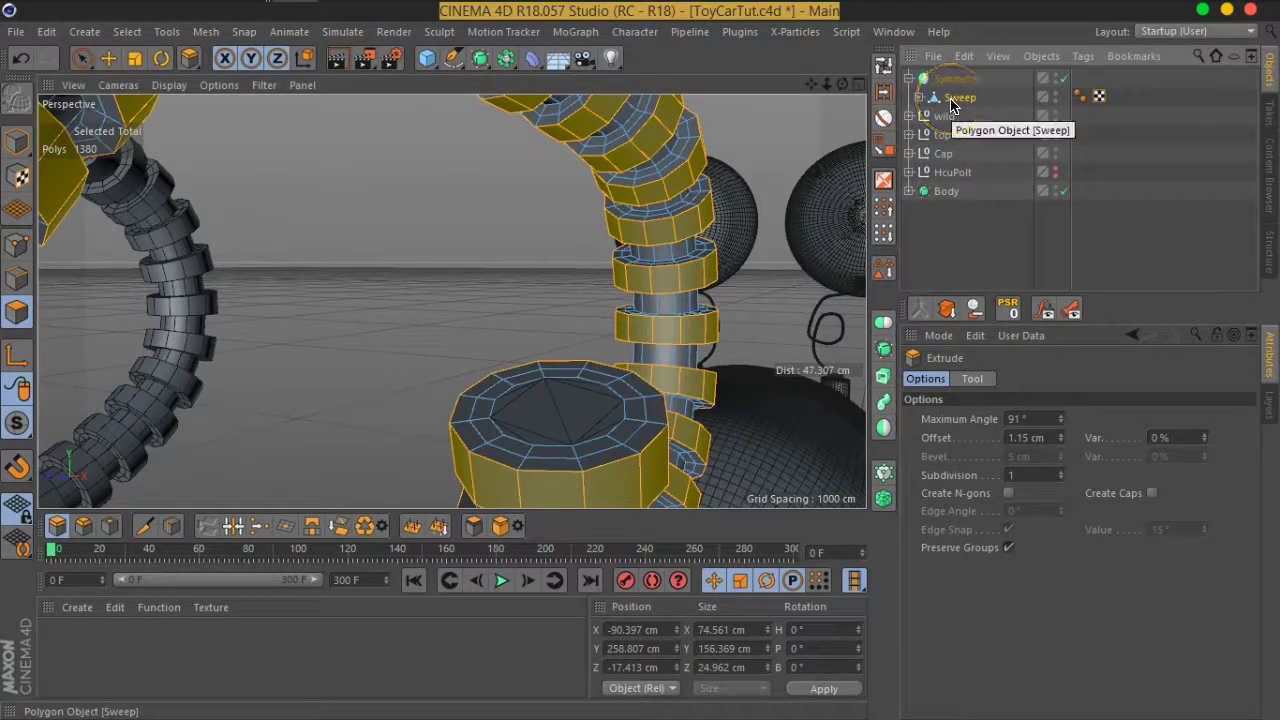
Wrap the ridged Sweep in a Subdivision Surface, inspect the smoothing, then disable it.
{"action": "left_click", "coordinate": [743, 93]}
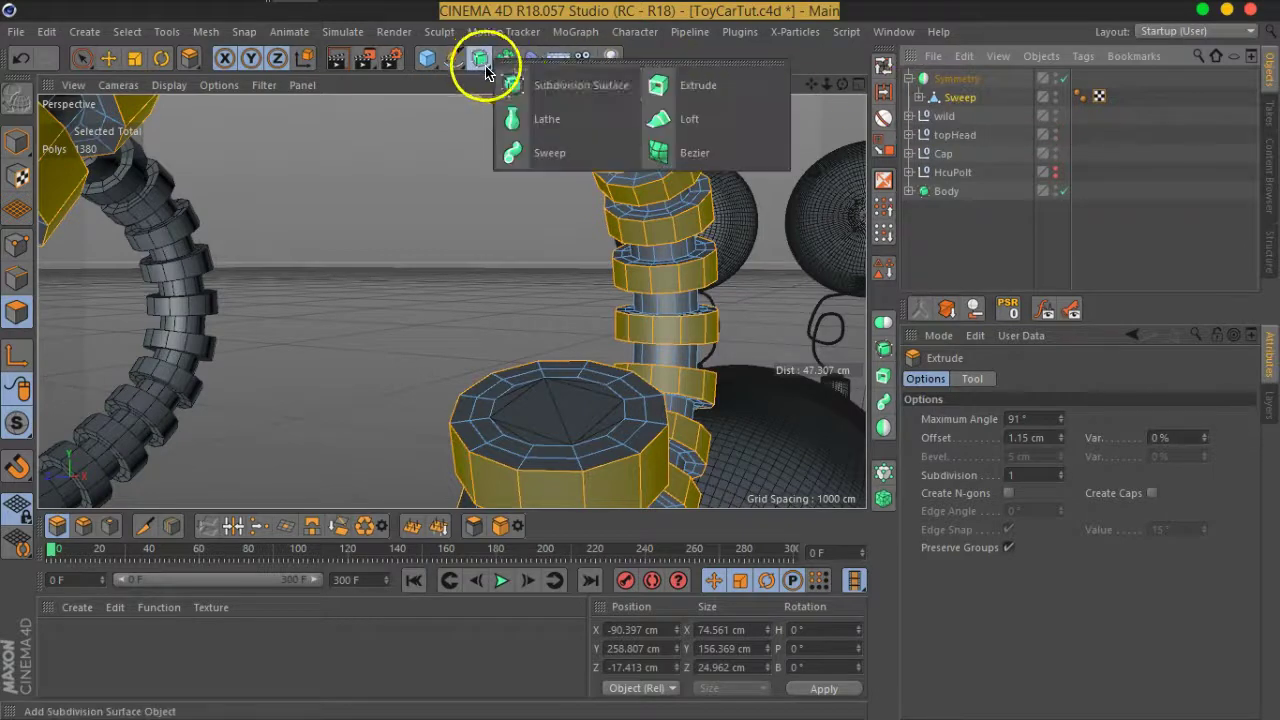
{"action": "left_click_drag", "start_coordinate": [516, 73], "coordinate": [508, 80]}
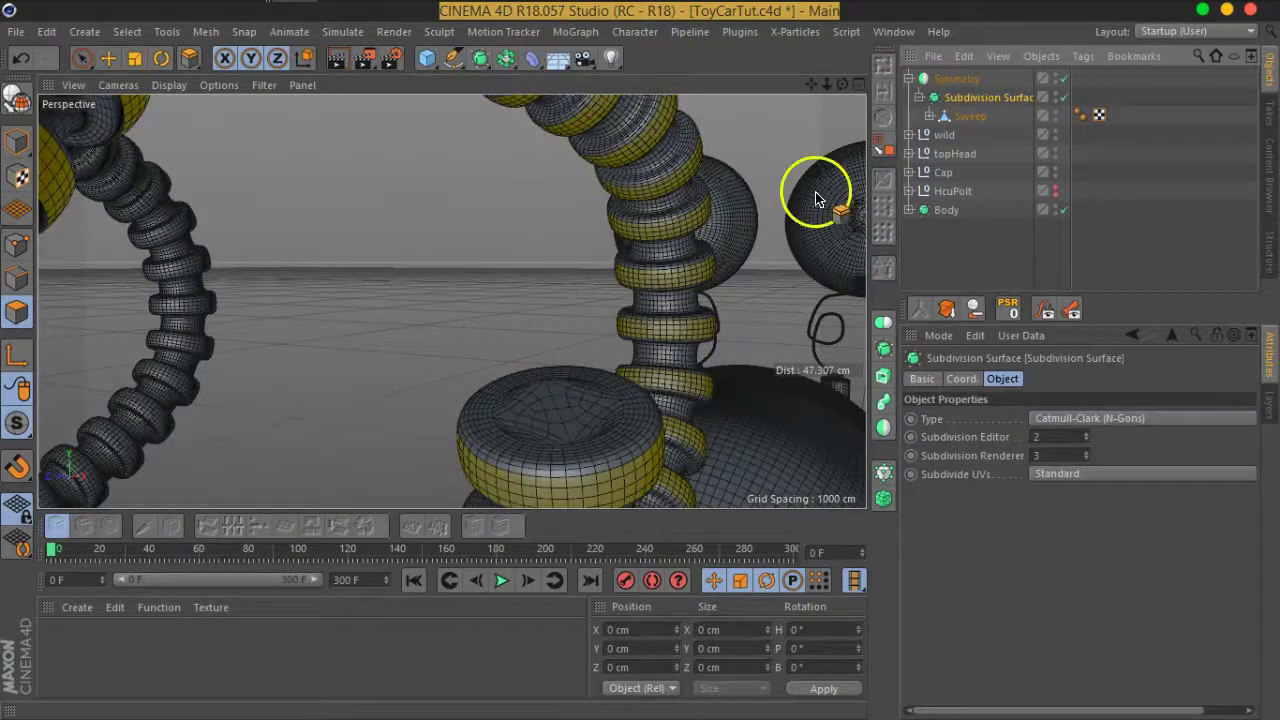
{"action": "left_click", "coordinate": [980, 284]}
{"action": "mouse_move", "coordinate": [646, 308]}
{"action": "left_mouse_down", "text": "alt"}
{"action": "mouse_move", "coordinate": [631, 386]}
{"action": "mouse_move", "coordinate": [486, 366]}
{"action": "mouse_move", "coordinate": [640, 400]}
{"action": "mouse_move", "coordinate": [563, 300]}
{"action": "left_mouse_up", "text": "alt"}
{"action": "scroll", "coordinate": [543, 343], "scroll_direction": "up", "scroll_amount": 3}
{"action": "scroll", "coordinate": [506, 294], "scroll_direction": "up", "scroll_amount": 2}
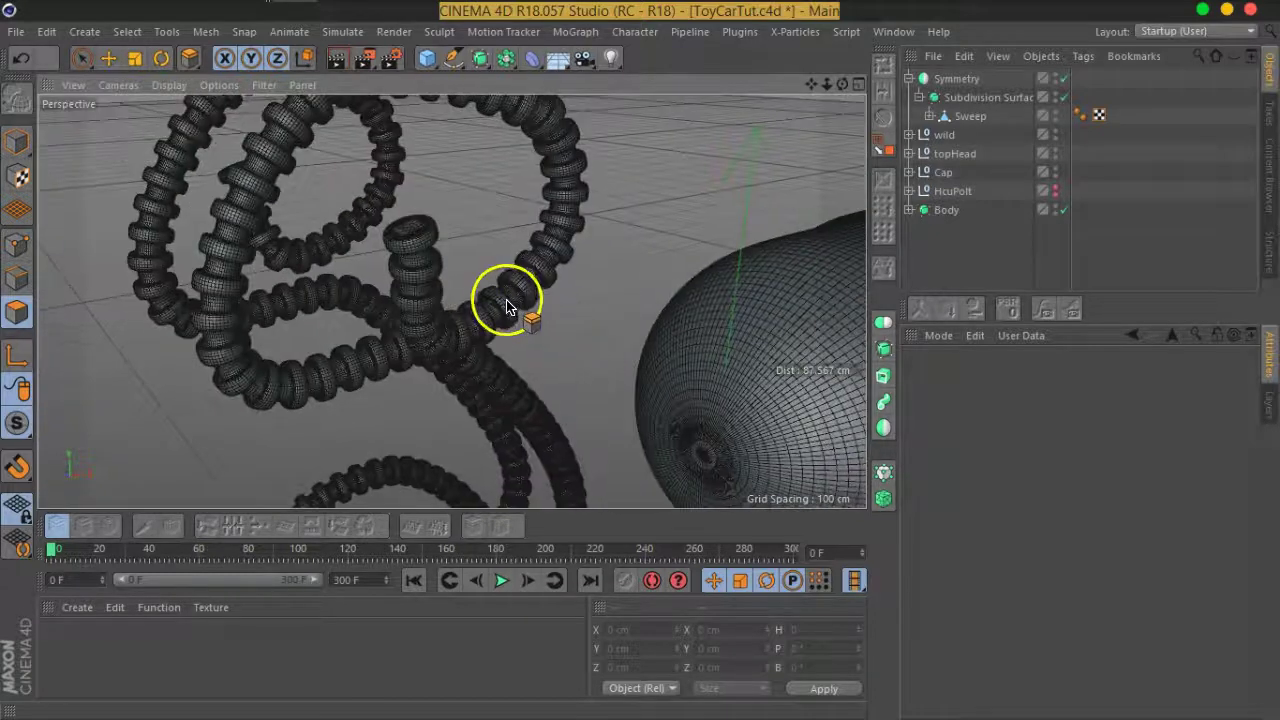
{"action": "scroll", "coordinate": [505, 303], "scroll_direction": "up", "scroll_amount": 3}
{"action": "scroll", "coordinate": [505, 303], "scroll_direction": "up", "scroll_amount": 3}
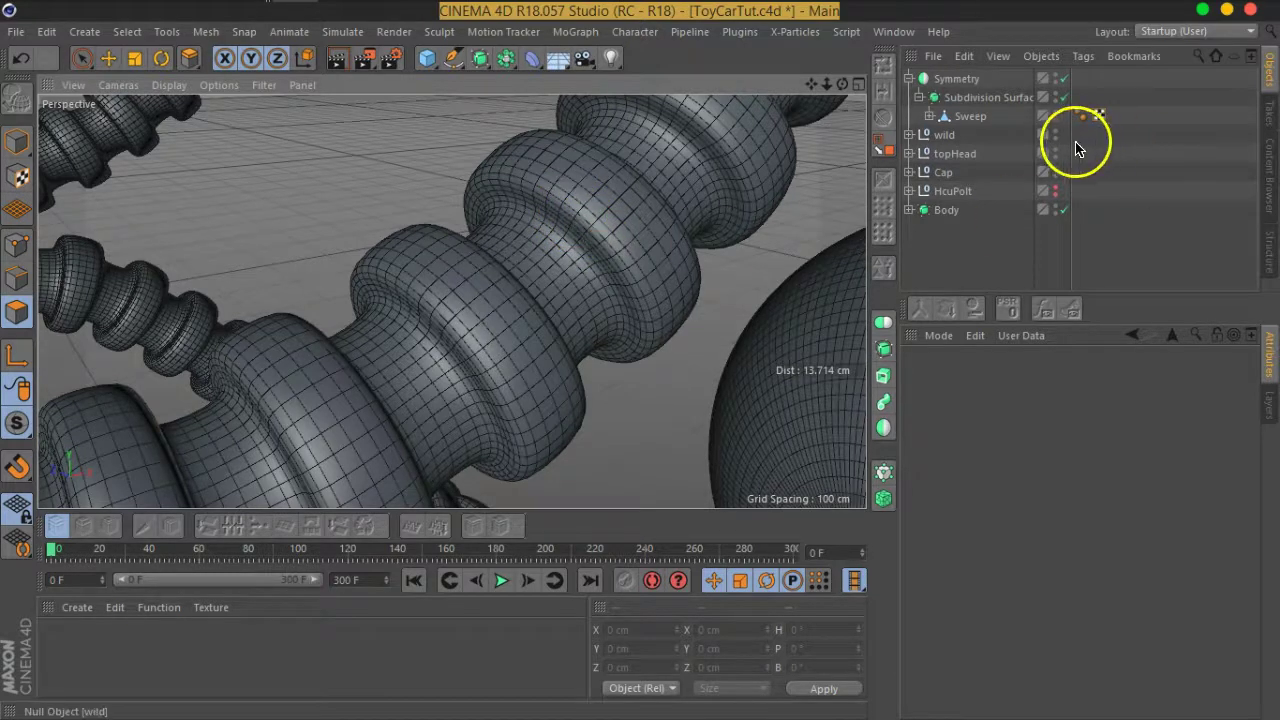
{"action": "left_click", "coordinate": [970, 116]}
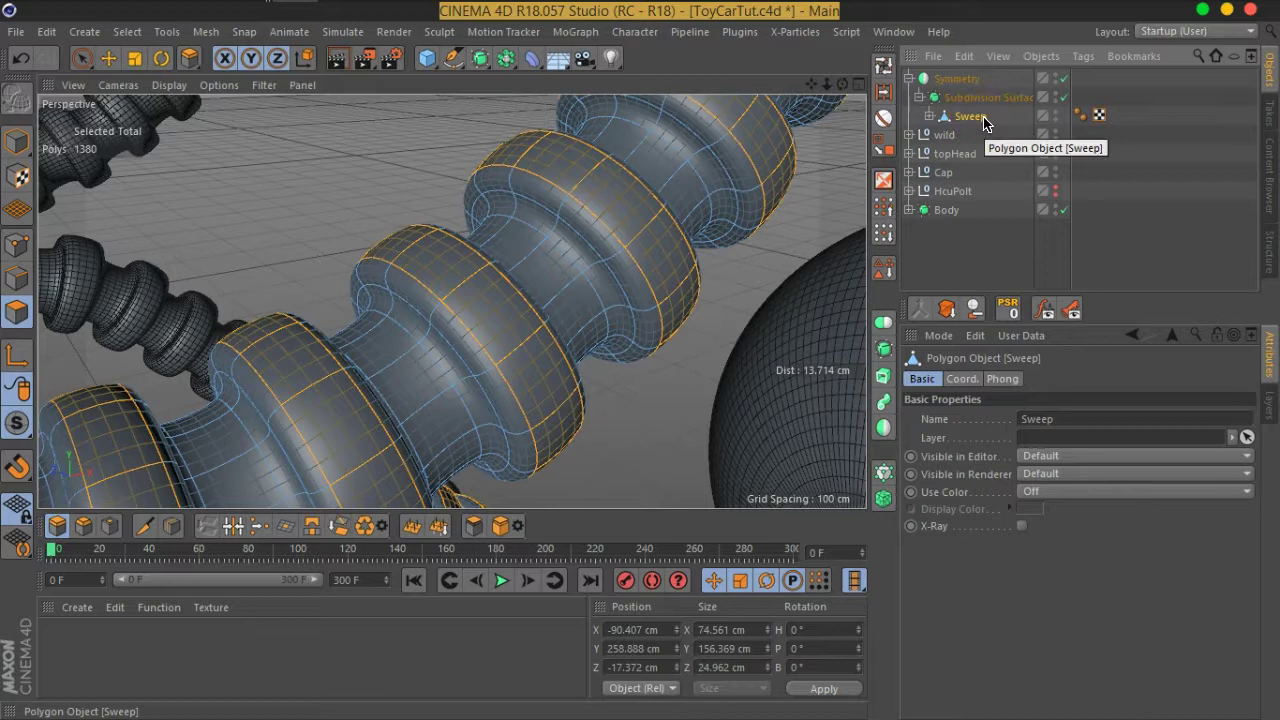
{"action": "left_click", "coordinate": [1064, 97]}
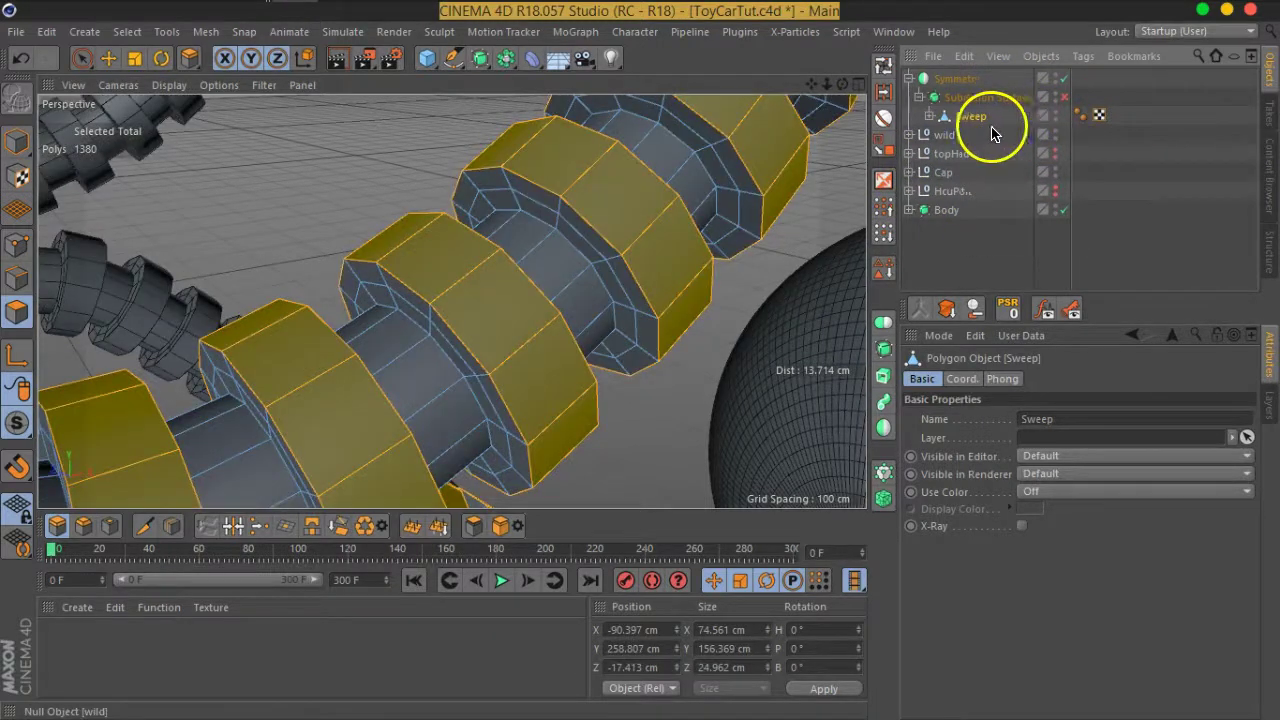
Create a Phong Break Selection in Edge mode with Override Phong Tag off, selecting all 5508 edges.
{"action": "left_click", "coordinate": [884, 117]}
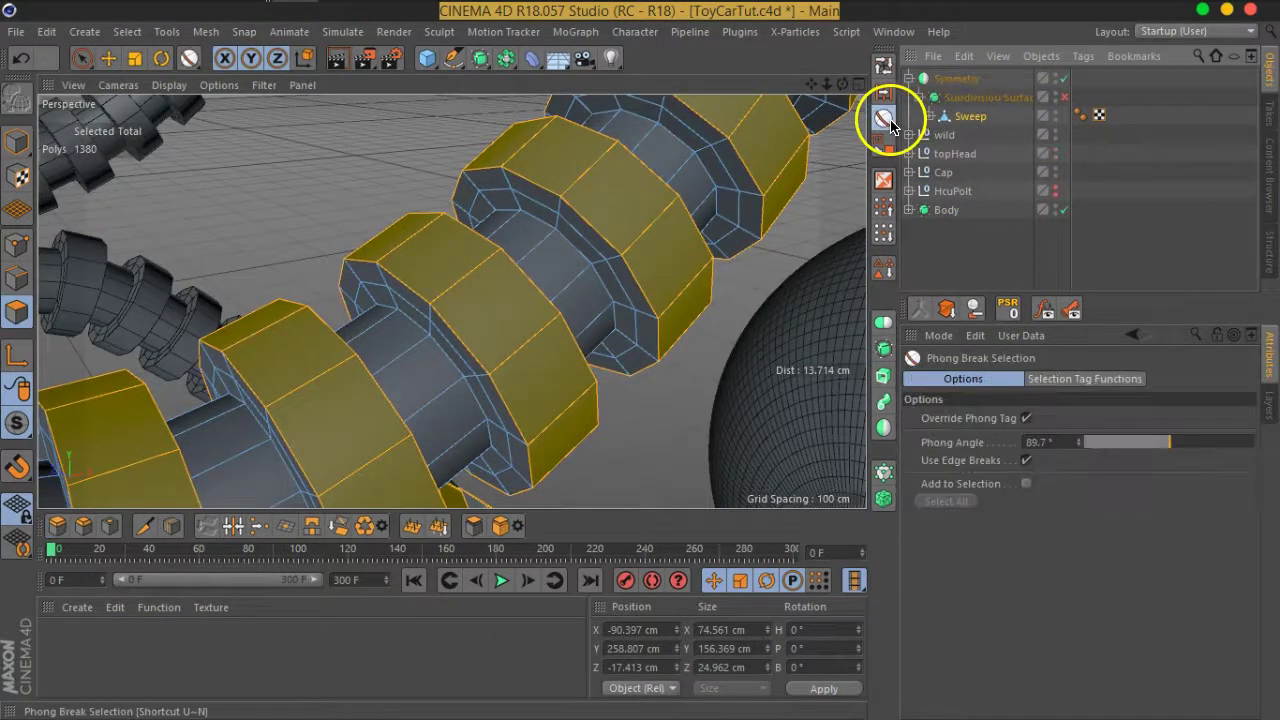
{"action": "left_click", "coordinate": [17, 279]}
{"action": "left_click_drag", "start_coordinate": [685, 408], "coordinate": [484, 418], "text": "alt"}
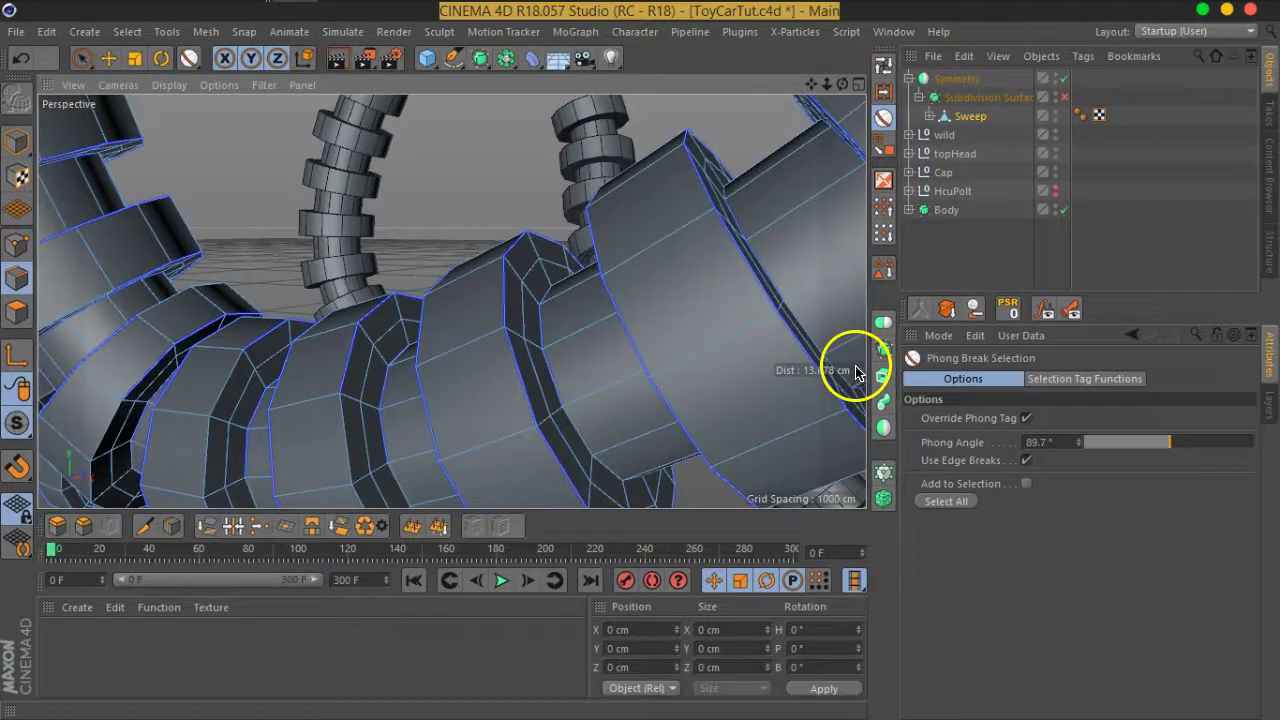
{"action": "left_click_drag", "start_coordinate": [433, 357], "coordinate": [600, 386], "text": "alt"}
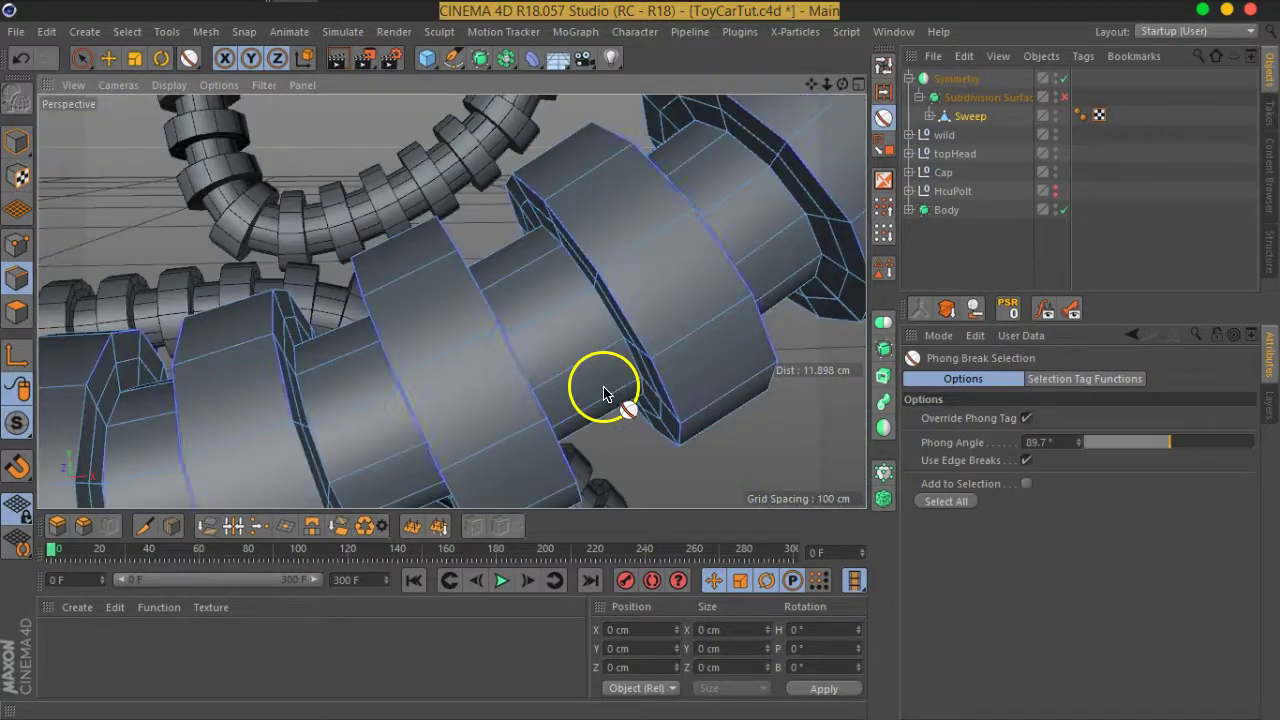
{"action": "mouse_move", "coordinate": [792, 250]}
{"action": "left_mouse_down", "text": "alt"}
{"action": "mouse_move", "coordinate": [623, 374]}
{"action": "mouse_move", "coordinate": [457, 380]}
{"action": "left_mouse_up", "text": "alt"}
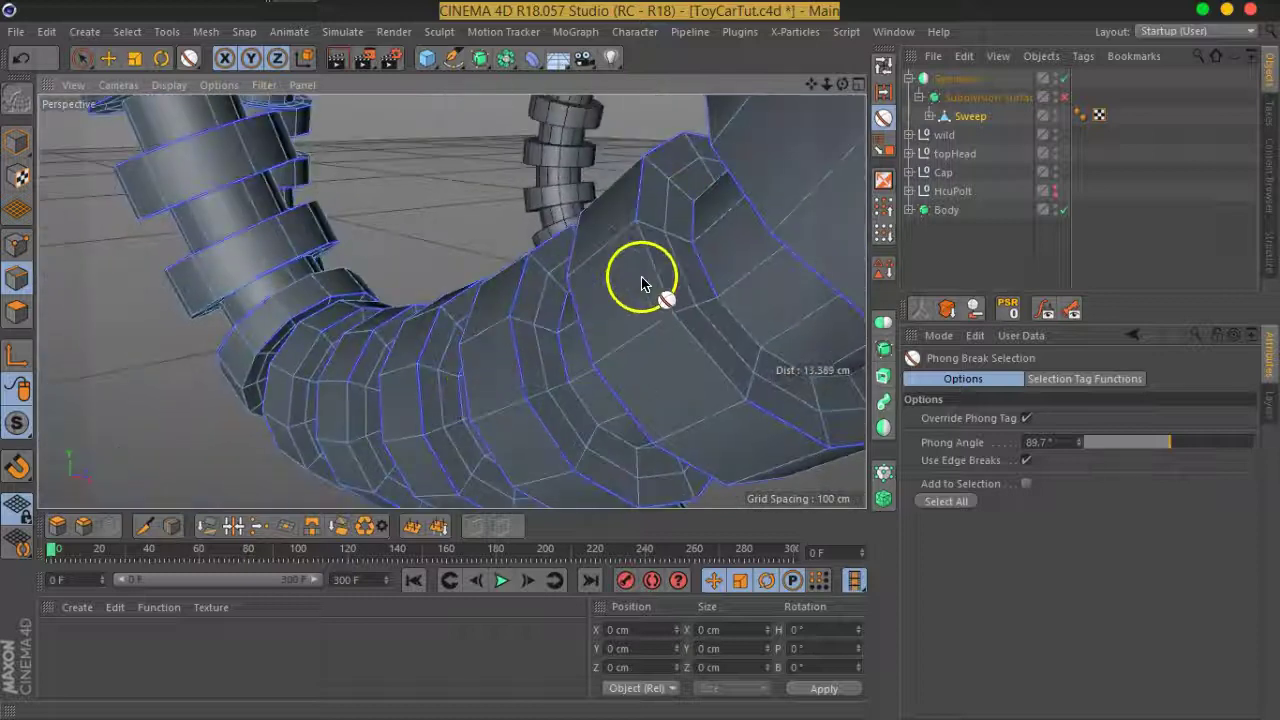
{"action": "left_click", "coordinate": [1025, 422]}
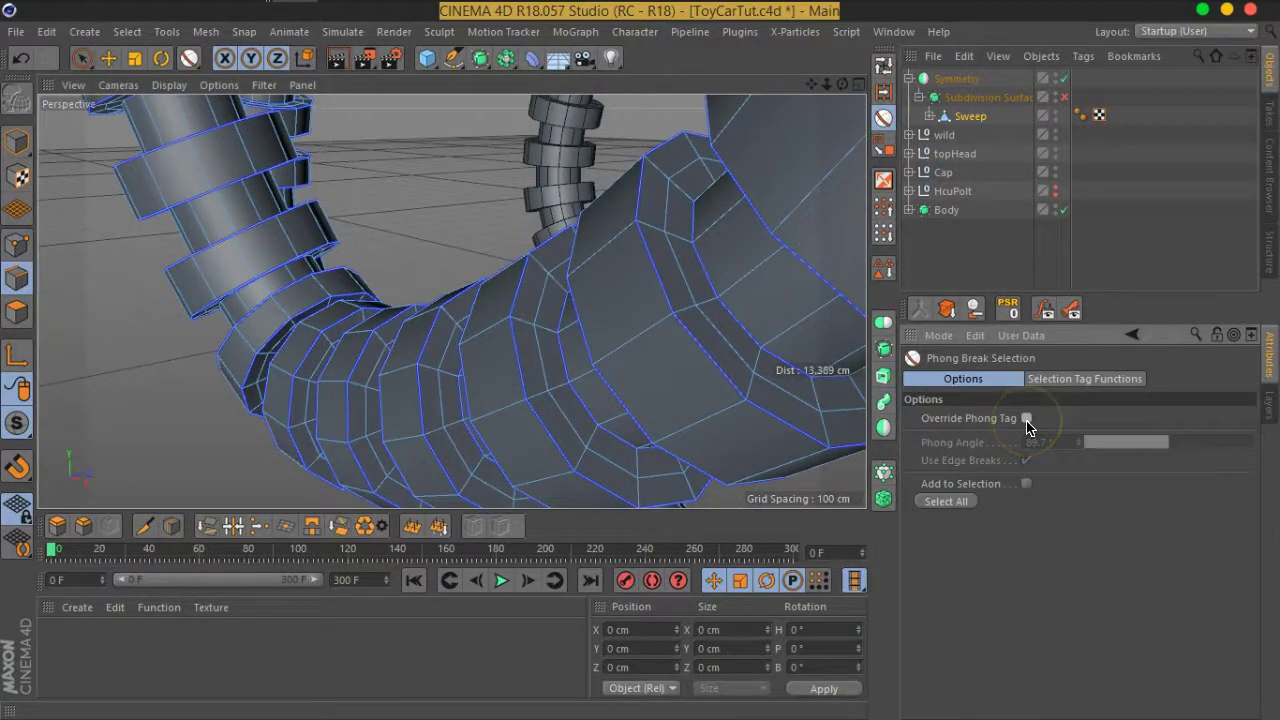
{"action": "left_click_drag", "start_coordinate": [495, 390], "coordinate": [770, 330], "text": "alt"}
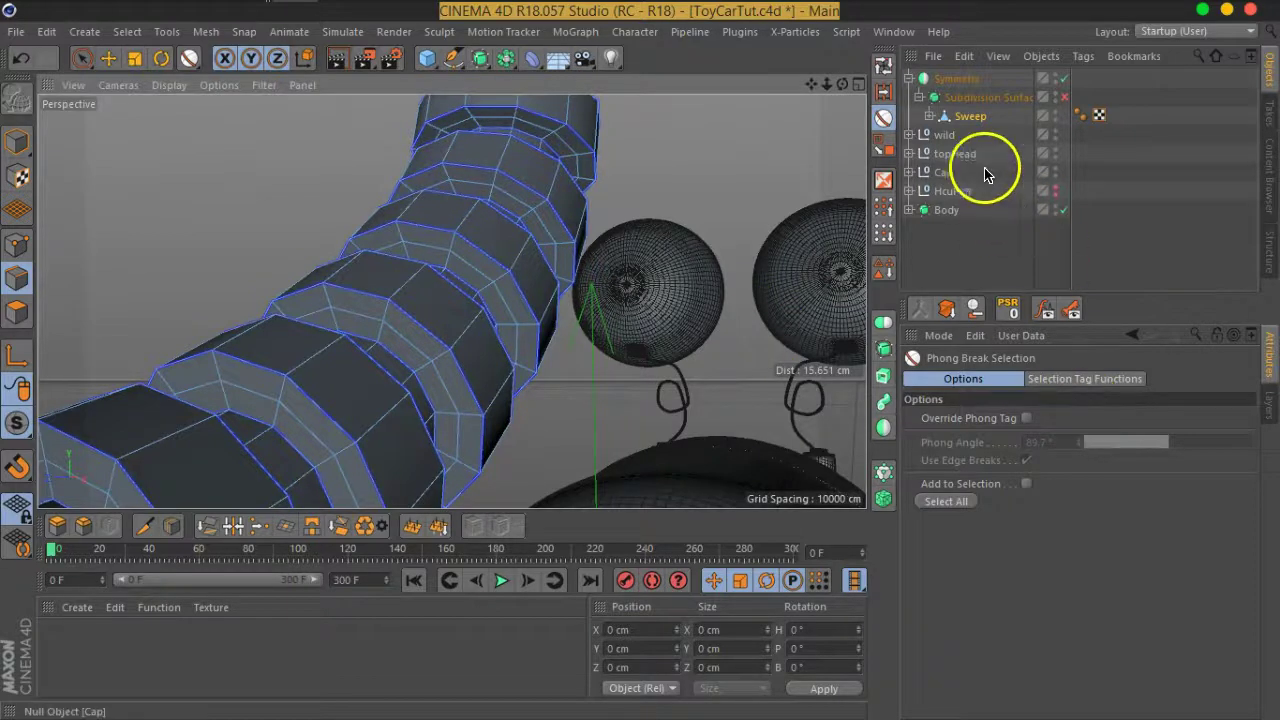
{"action": "left_click", "coordinate": [951, 501]}
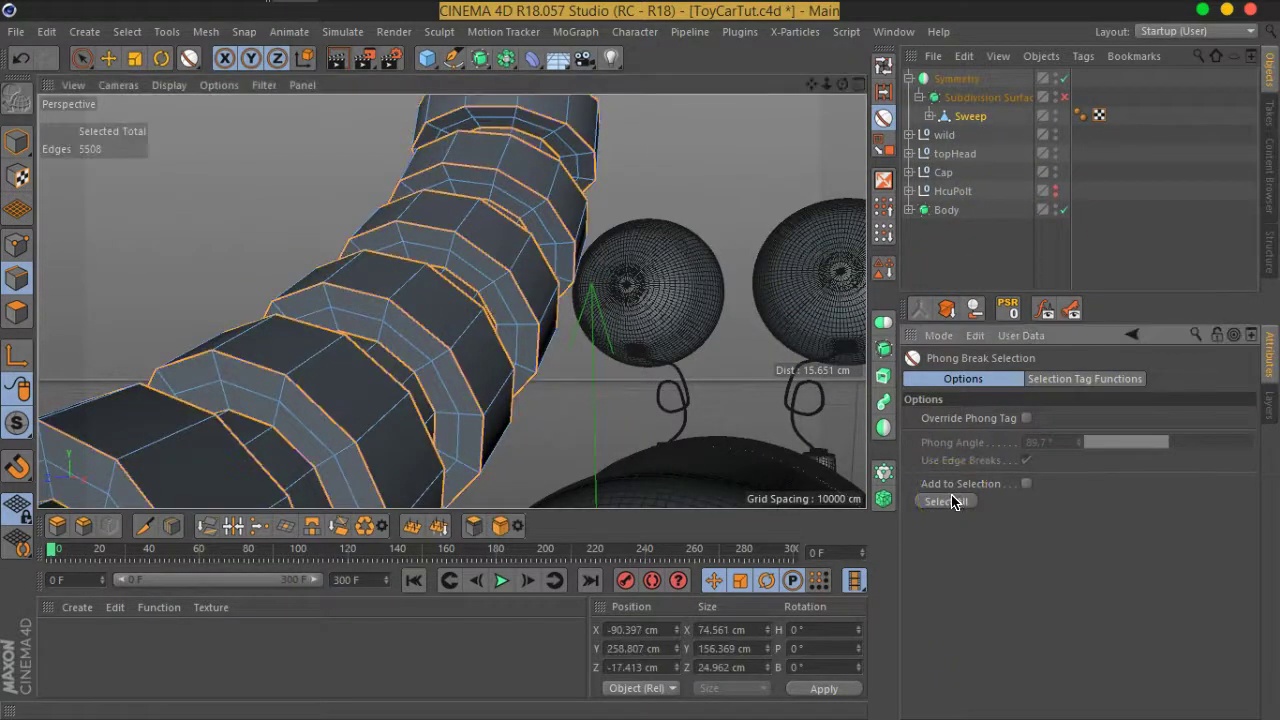
{"action": "mouse_move", "coordinate": [582, 192]}
{"action": "left_mouse_down", "text": "alt"}
{"action": "mouse_move", "coordinate": [600, 157]}
{"action": "mouse_move", "coordinate": [580, 300]}
{"action": "mouse_move", "coordinate": [543, 271]}
{"action": "mouse_move", "coordinate": [470, 348]}
{"action": "mouse_move", "coordinate": [586, 223]}
{"action": "mouse_move", "coordinate": [666, 200]}
{"action": "left_mouse_up", "text": "alt"}
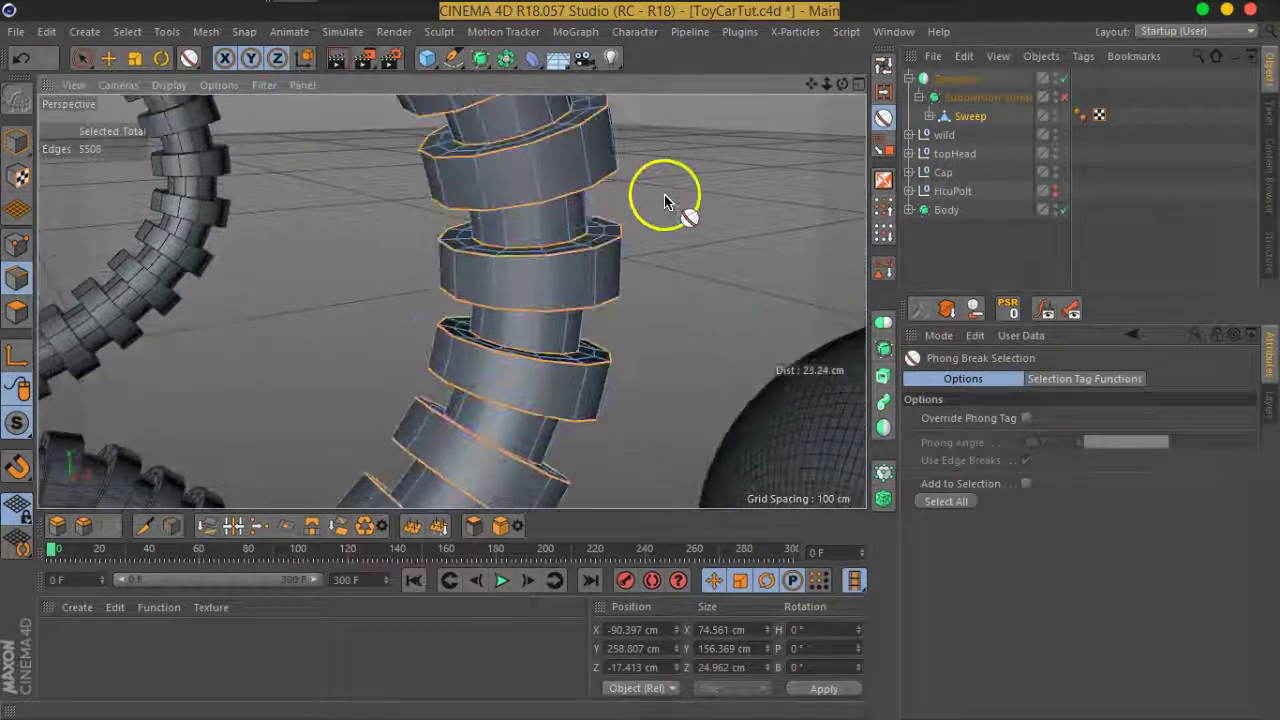
Merge the Sweep with Cap 1 and Cap 2 using Connect Objects + Delete.
{"action": "left_click", "coordinate": [931, 121]}
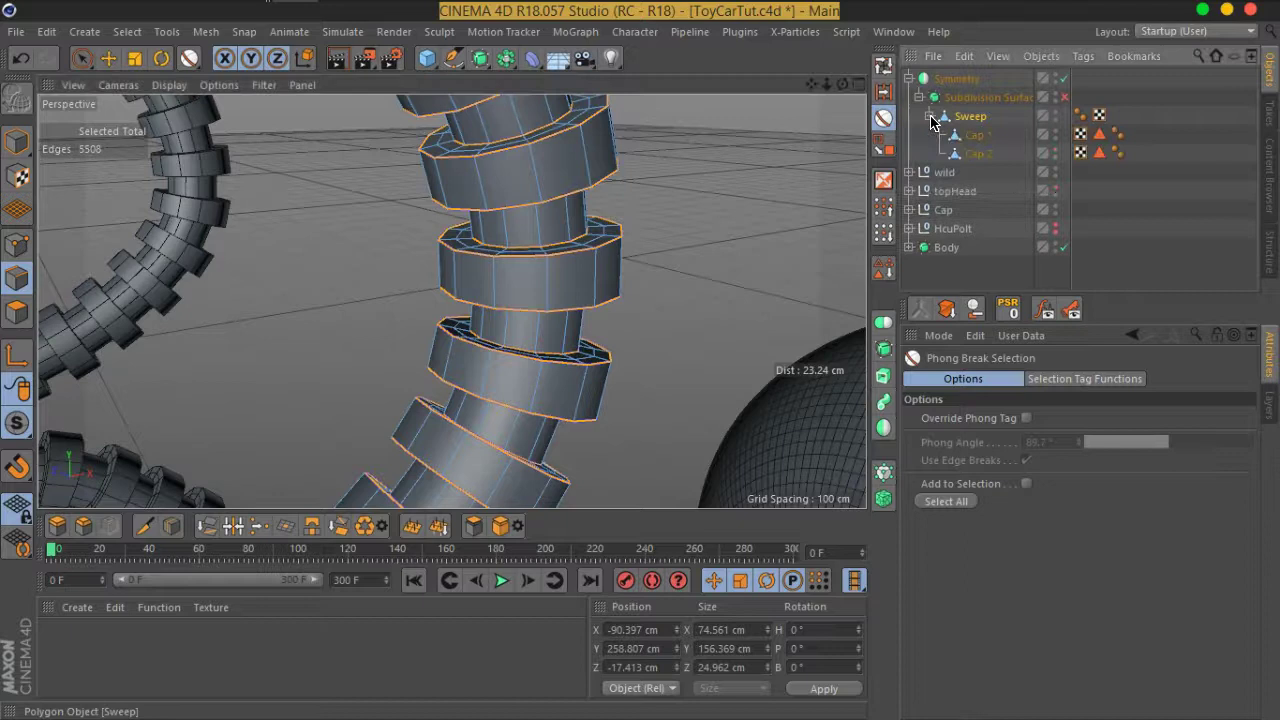
{"action": "left_click", "coordinate": [985, 155], "text": "shift"}
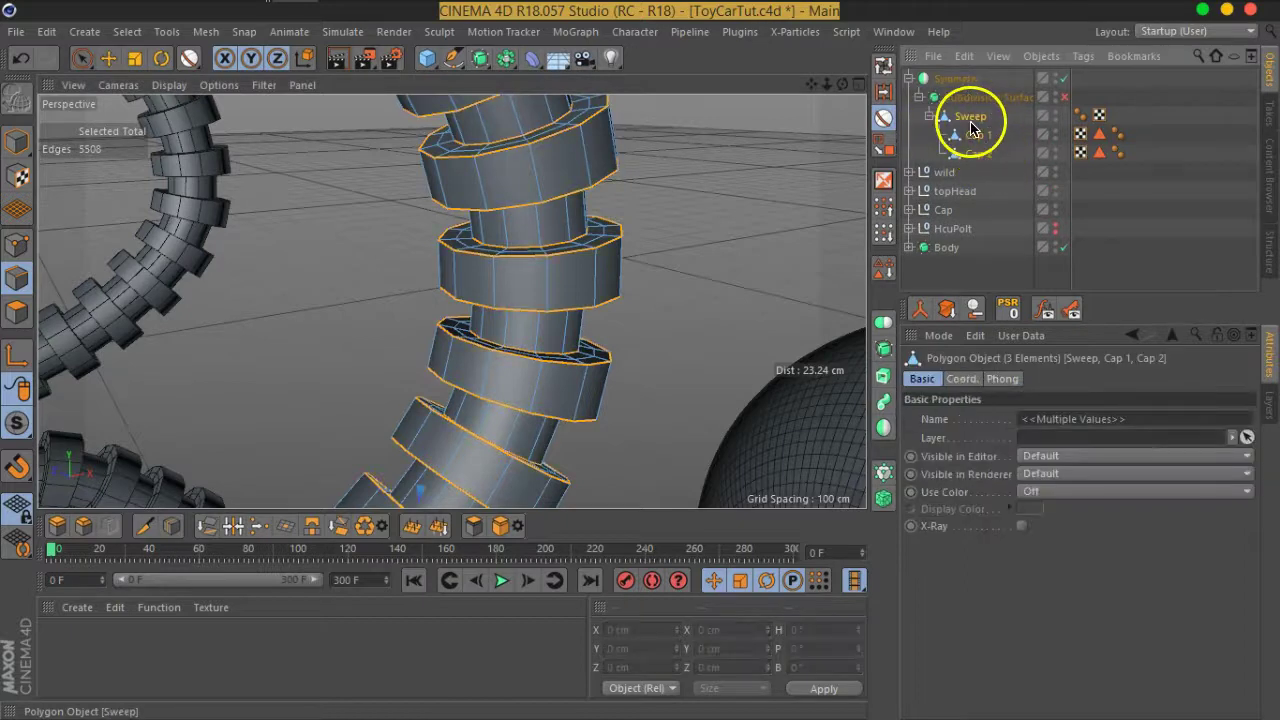
{"action": "right_click", "coordinate": [970, 128]}
{"action": "left_click", "coordinate": [1105, 590]}
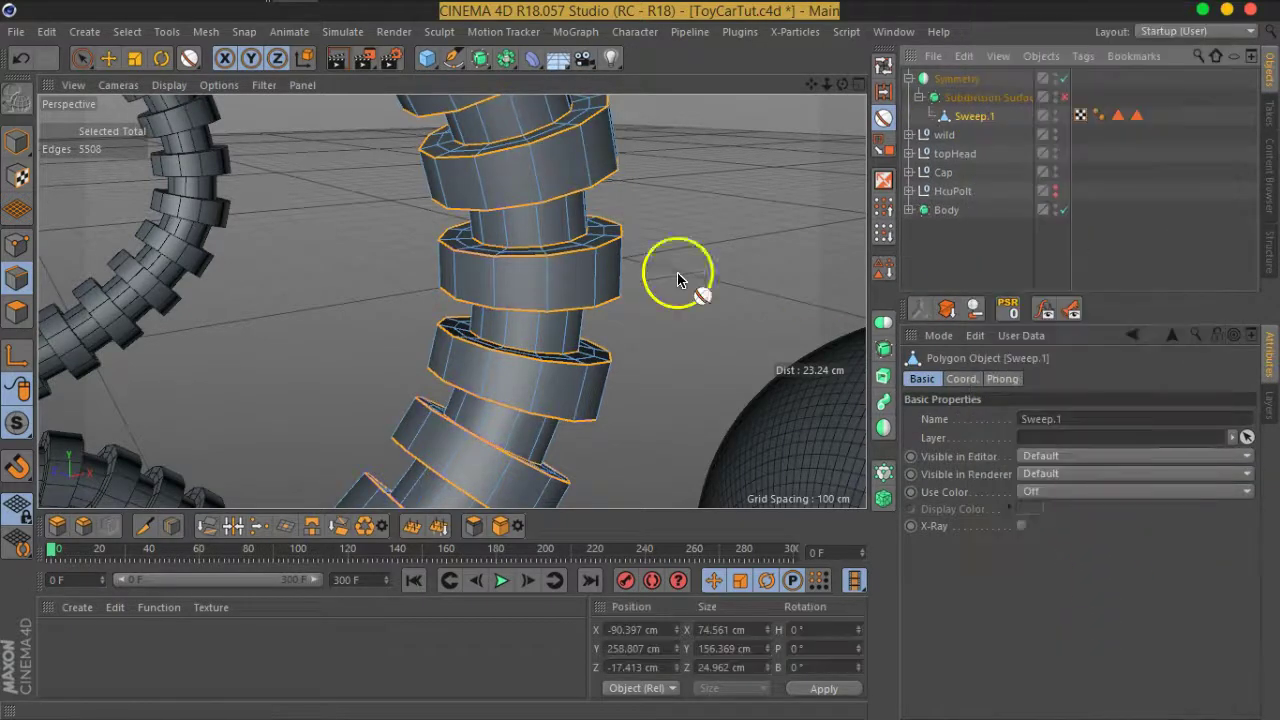
Optimize the mesh in Point mode to weld duplicate points, and re-enable the Subdivision Surface.
{"action": "left_click", "coordinate": [6, 247]}
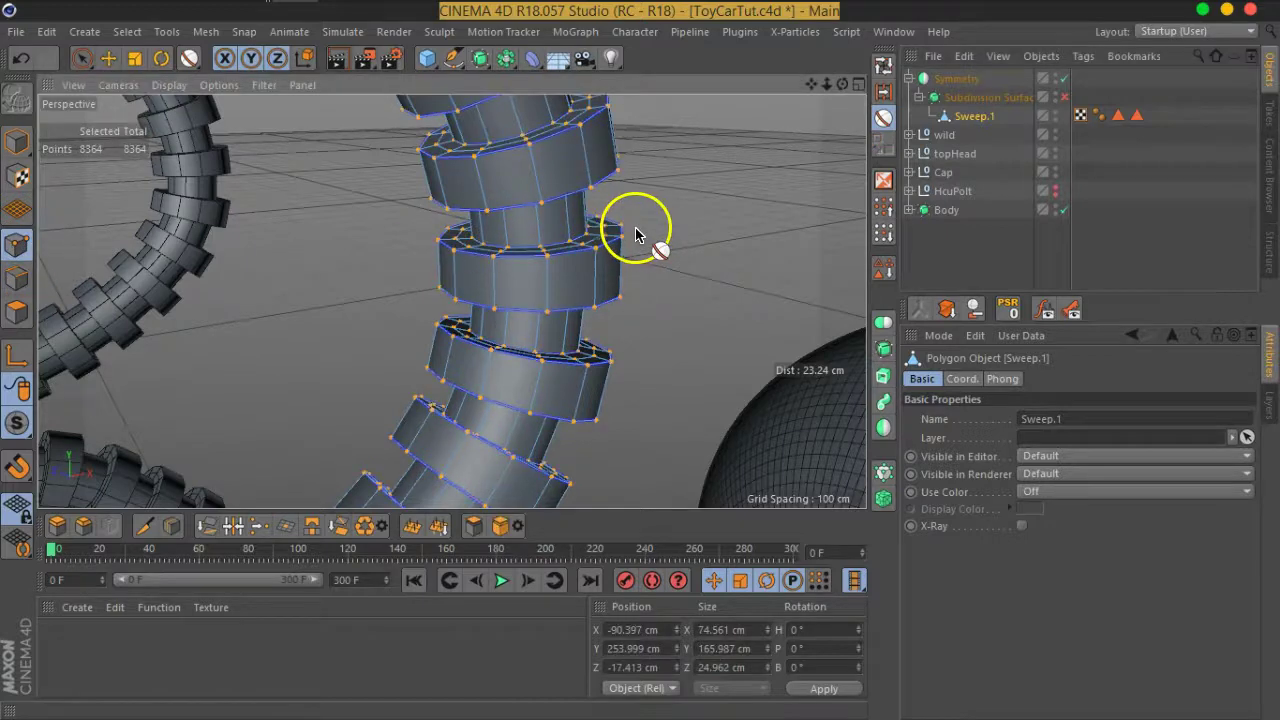
{"action": "right_click", "coordinate": [643, 230]}
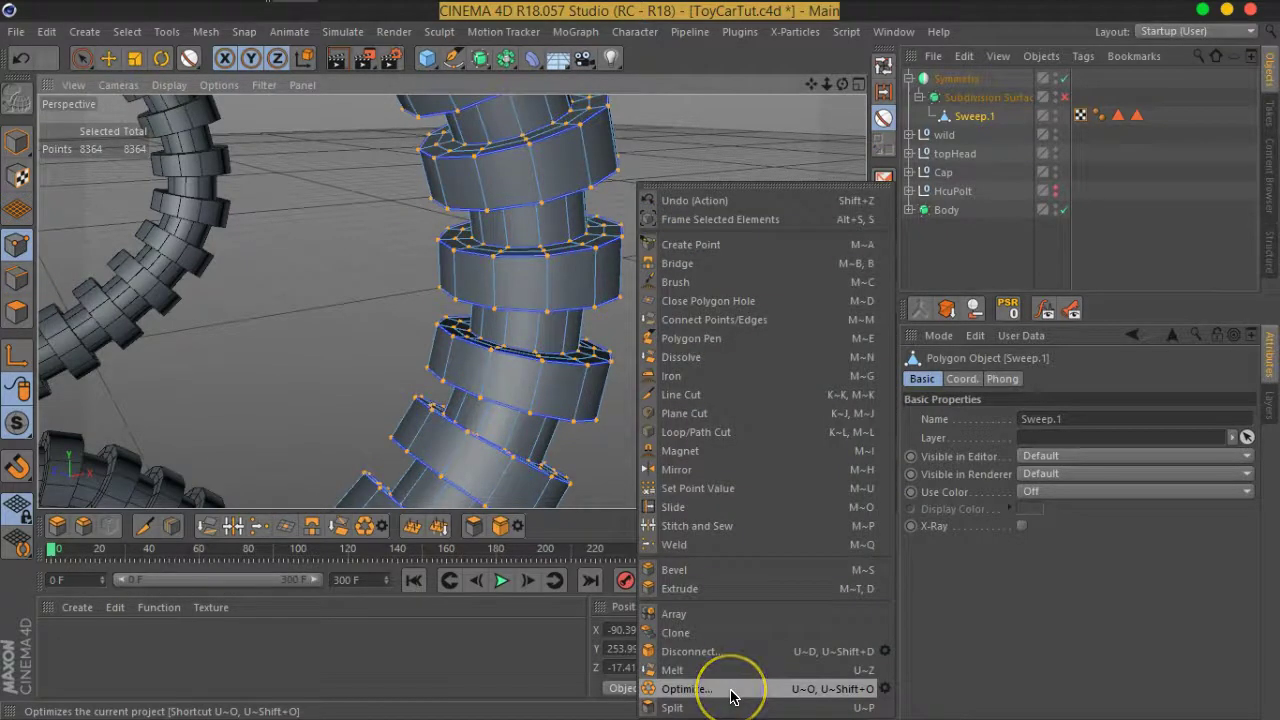
{"action": "left_click", "coordinate": [731, 689]}
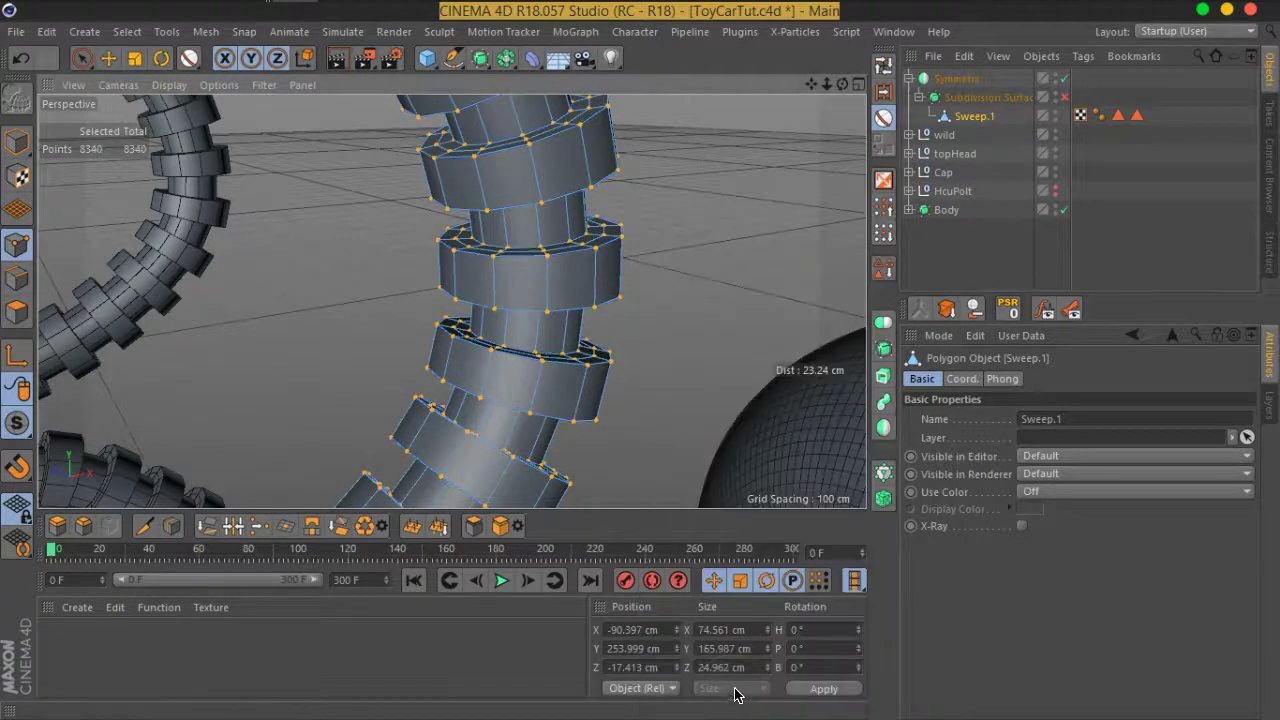
{"action": "left_click", "coordinate": [1064, 97]}
{"action": "mouse_move", "coordinate": [640, 240]}
{"action": "left_mouse_down", "text": "alt"}
{"action": "mouse_move", "coordinate": [594, 177]}
{"action": "mouse_move", "coordinate": [729, 366]}
{"action": "mouse_move", "coordinate": [738, 250]}
{"action": "mouse_move", "coordinate": [503, 371]}
{"action": "mouse_move", "coordinate": [503, 391]}
{"action": "mouse_move", "coordinate": [523, 346]}
{"action": "mouse_move", "coordinate": [513, 358]}
{"action": "mouse_move", "coordinate": [852, 310]}
{"action": "left_mouse_up", "text": "alt"}
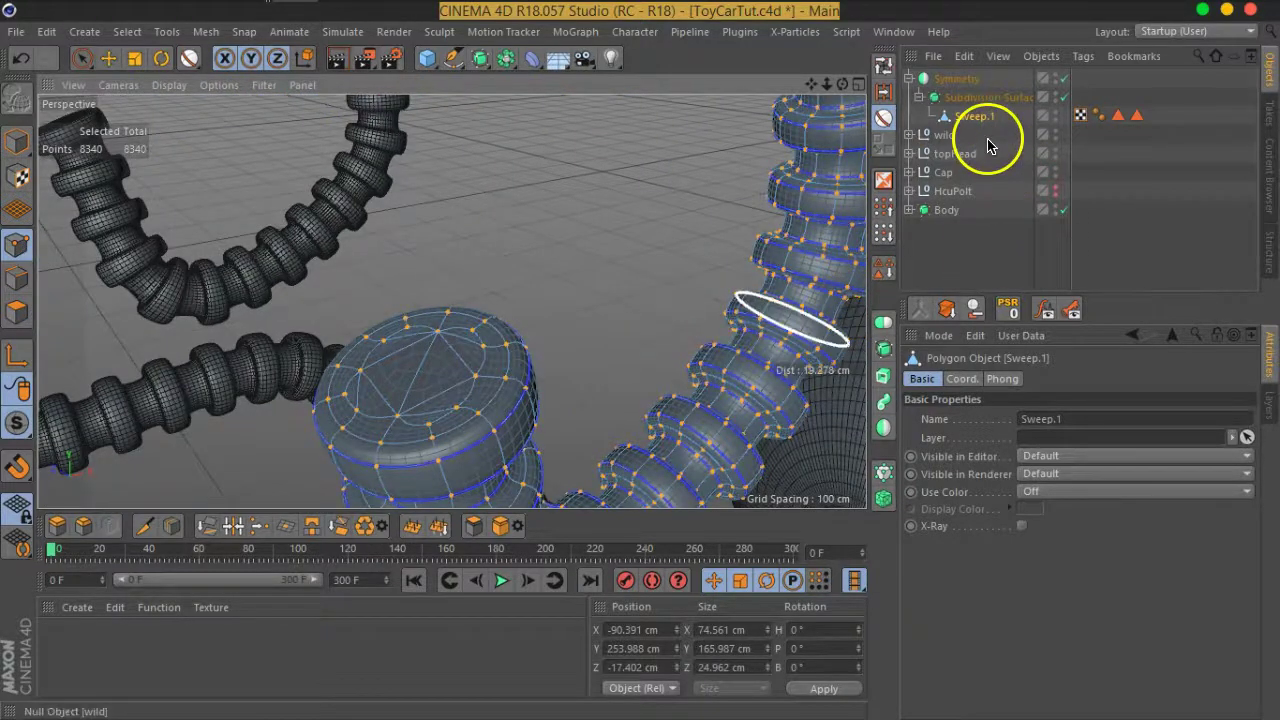
Add a Bevel deformer above Sweep.1 inside Subdivision Surface and temporarily disable it.
{"action": "left_click", "coordinate": [531, 58]}
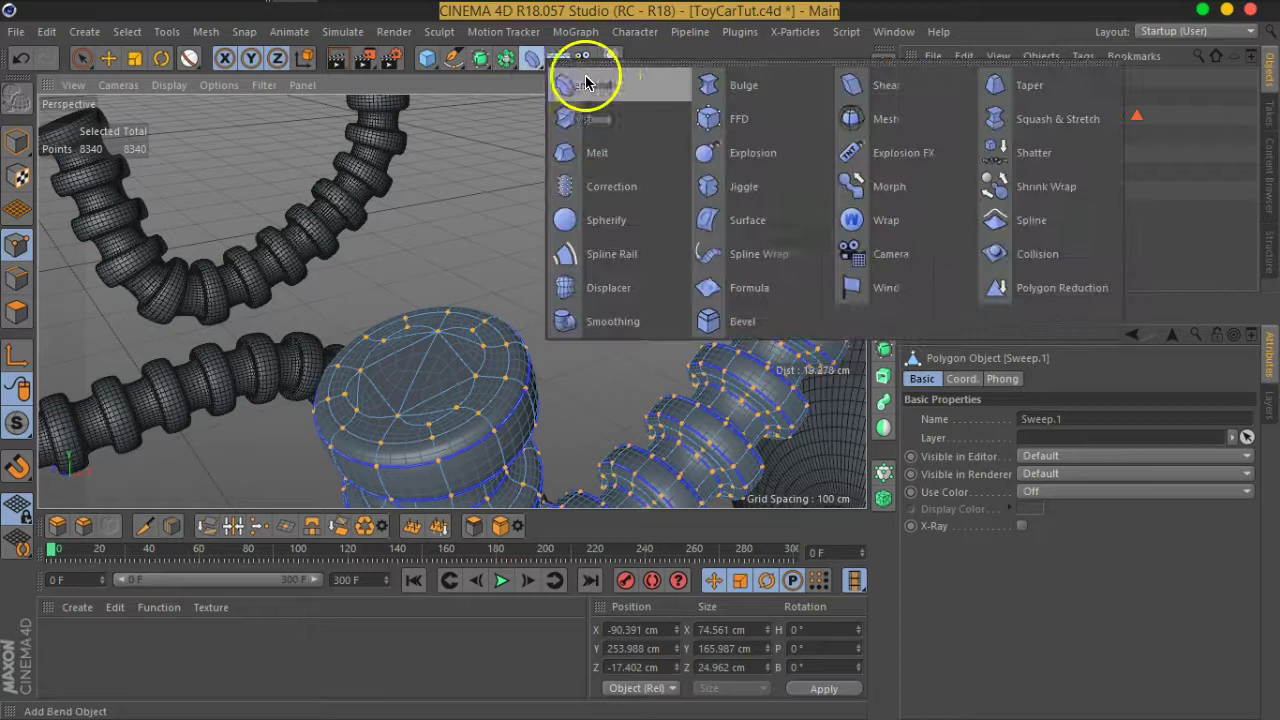
{"action": "left_click", "coordinate": [725, 320]}
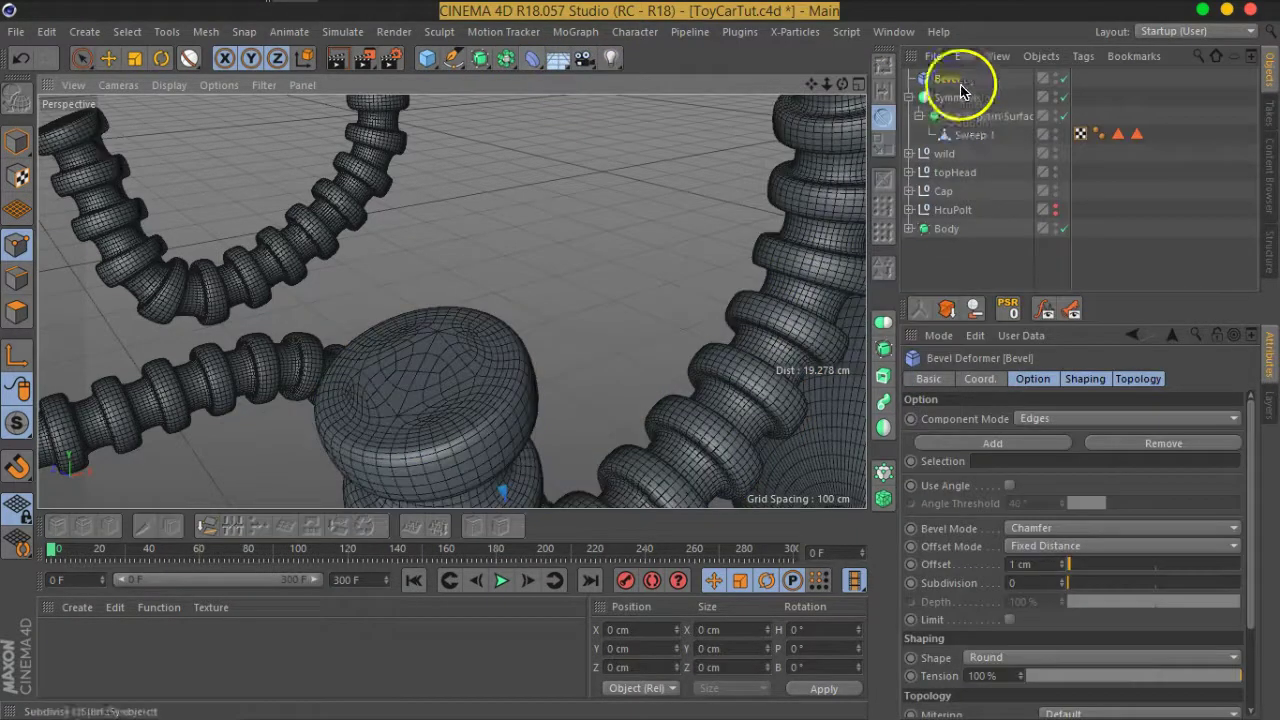
{"action": "left_click_drag", "start_coordinate": [950, 85], "coordinate": [966, 122]}
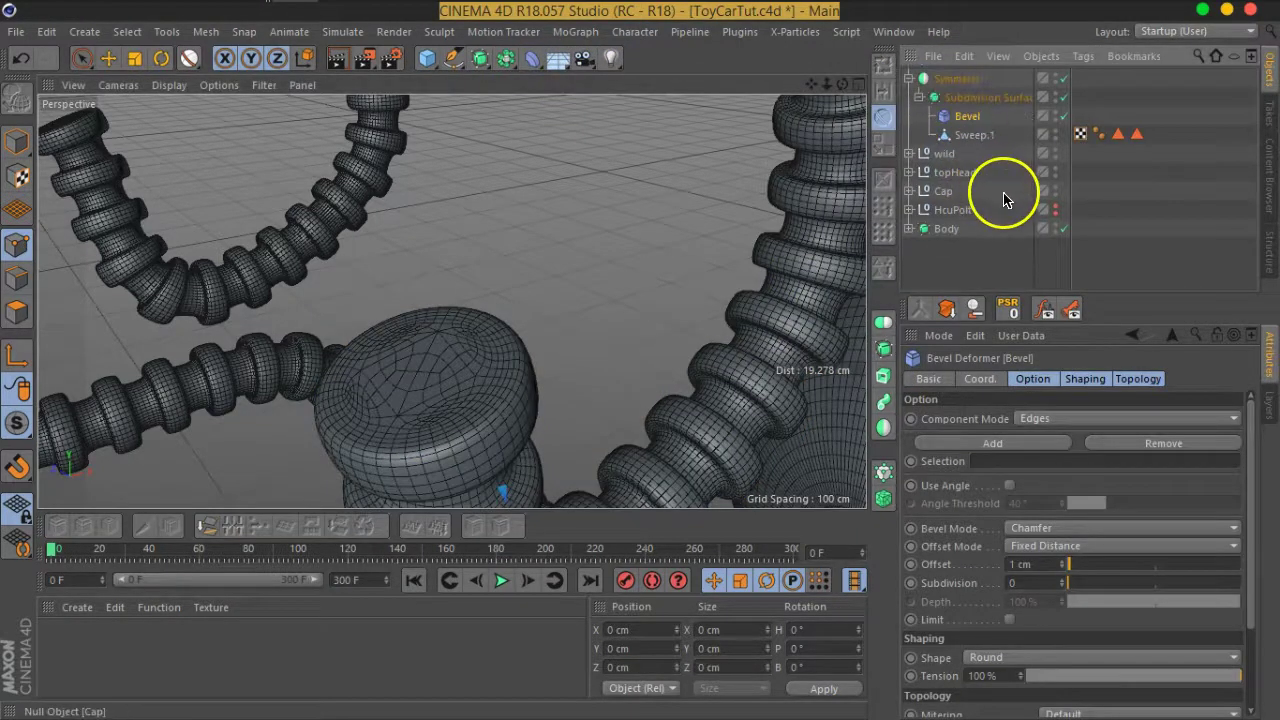
{"action": "left_click", "coordinate": [977, 137]}
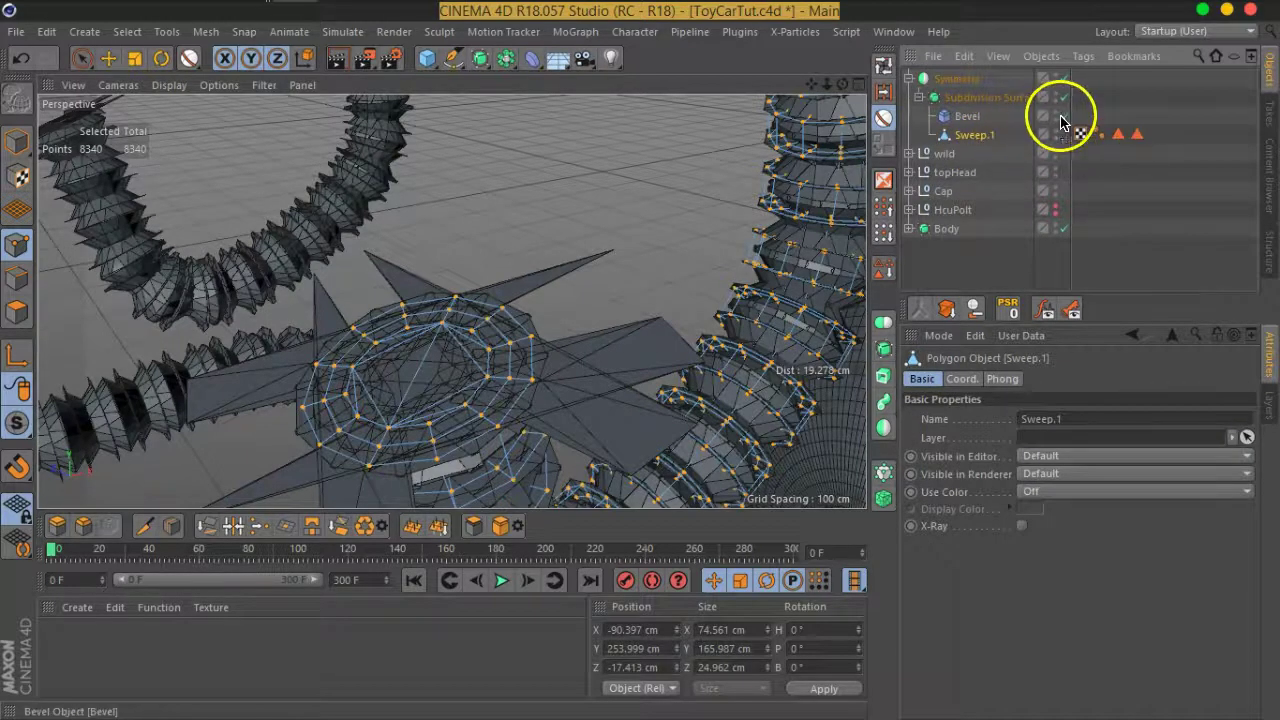
{"action": "left_click", "coordinate": [1063, 116]}
Replace the unwanted point selection tag on Sweep.1 with a stored edge selection tag.
{"action": "left_click_drag", "start_coordinate": [514, 380], "coordinate": [530, 216], "text": "alt"}
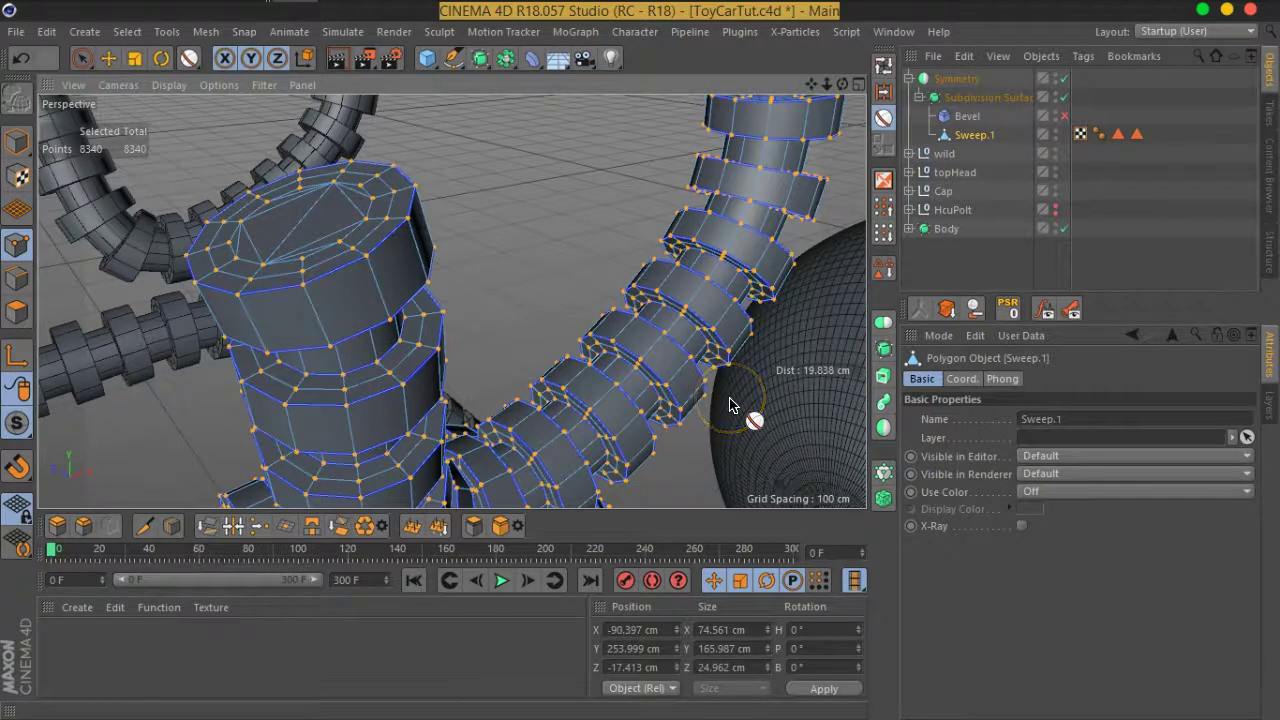
{"action": "left_click", "coordinate": [886, 272]}
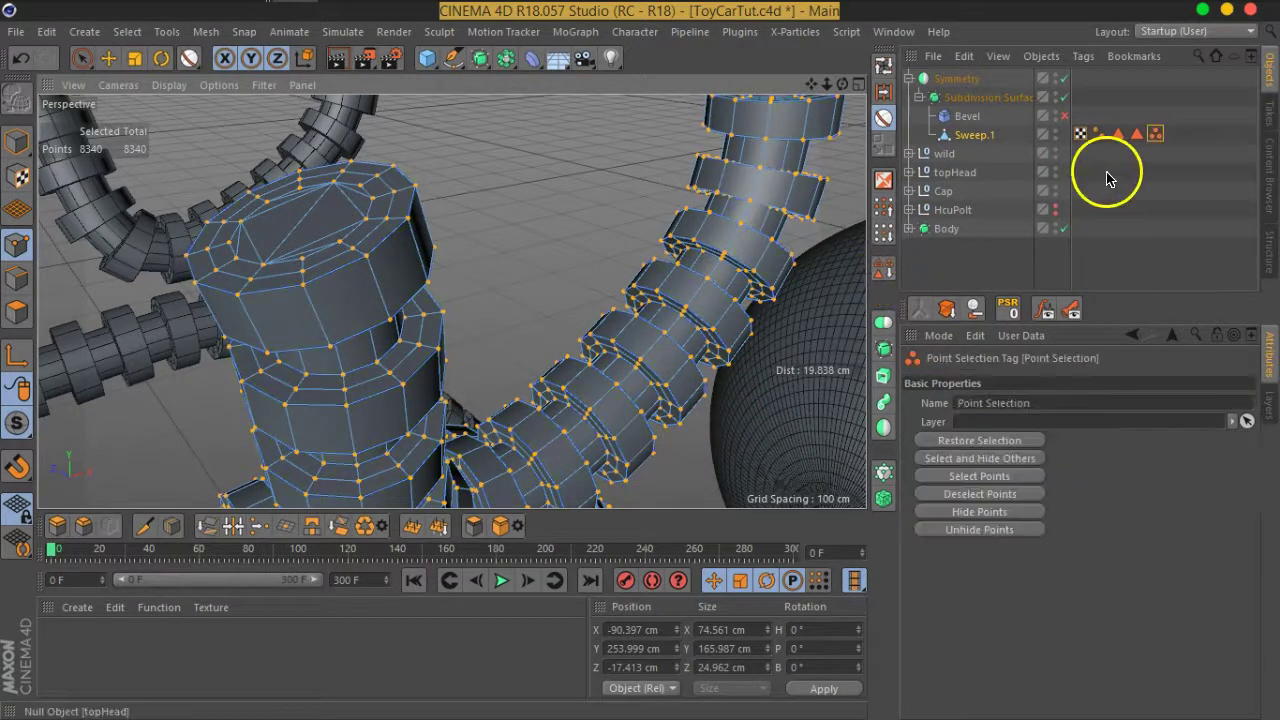
{"action": "left_click", "coordinate": [966, 118]}
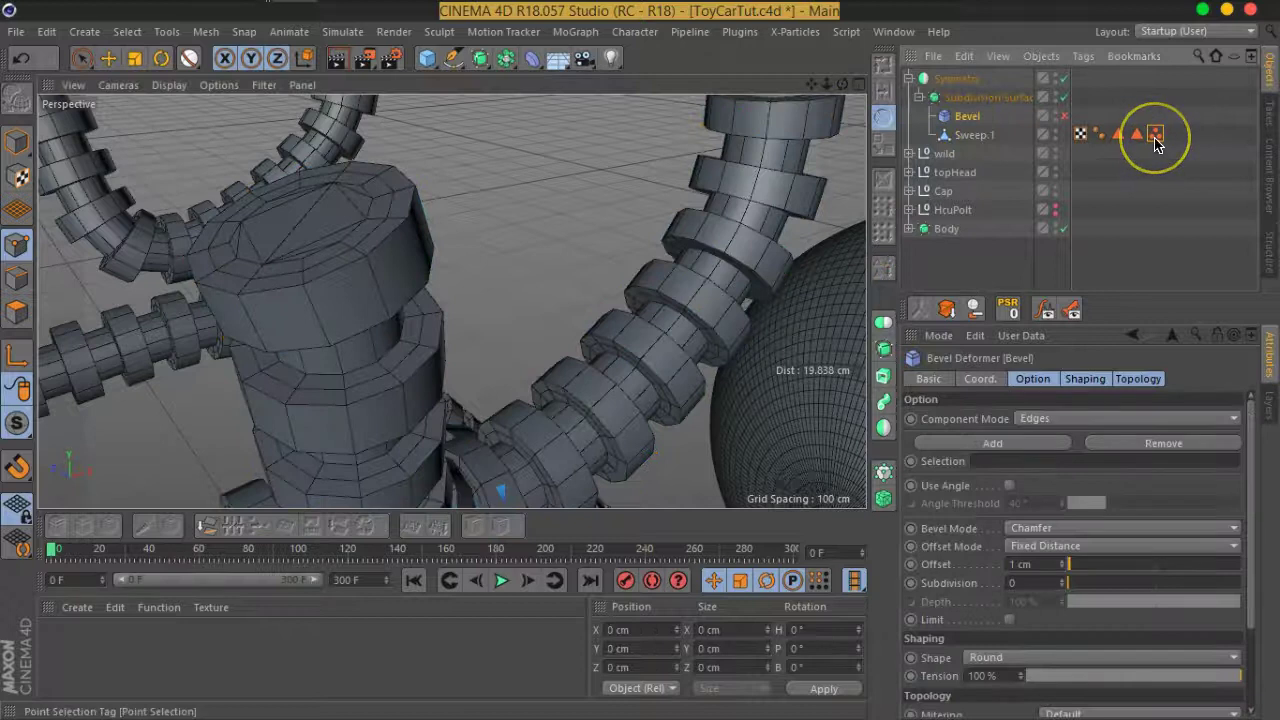
{"action": "left_click_drag", "start_coordinate": [1155, 145], "coordinate": [1158, 140]}
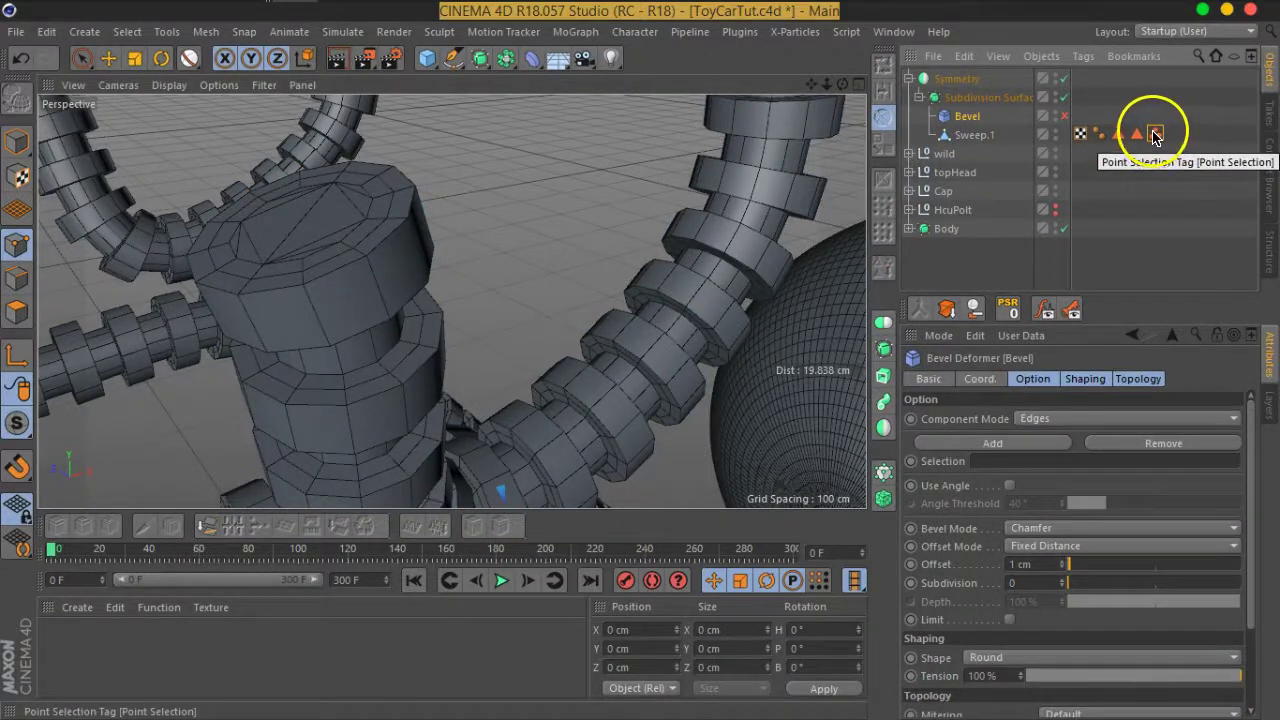
{"action": "key", "text": "Delete"}
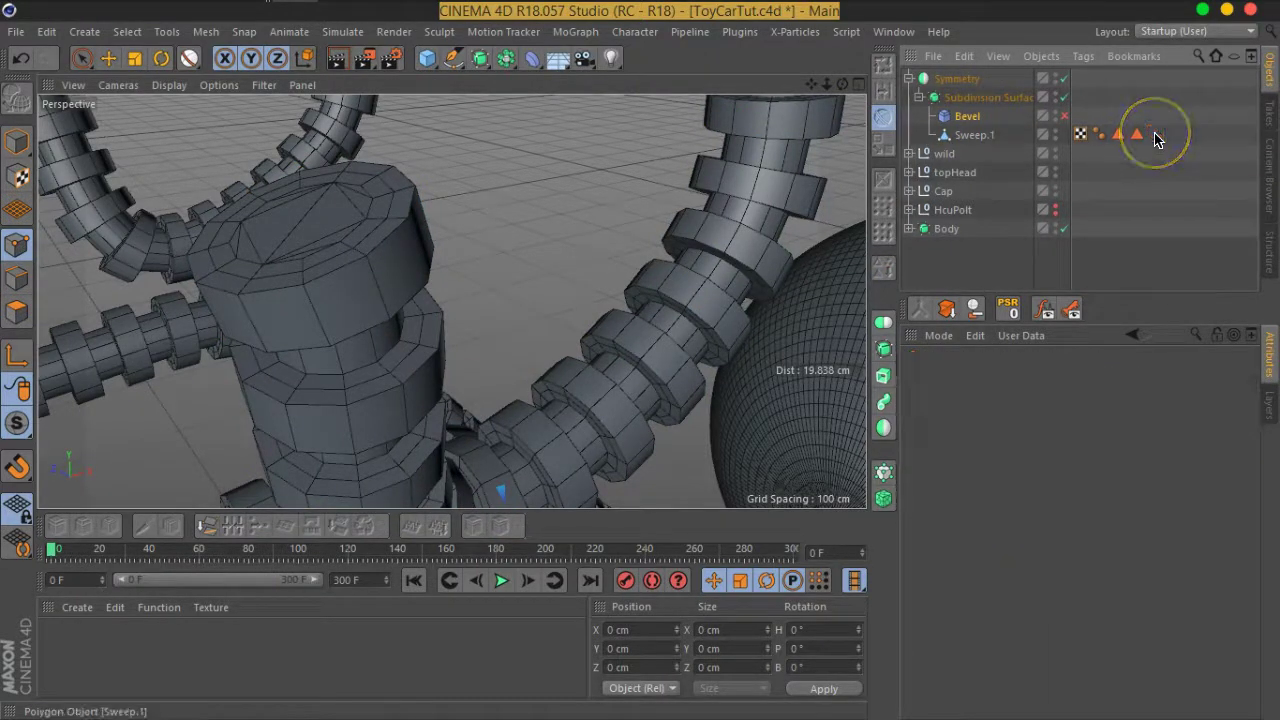
{"action": "left_click", "coordinate": [963, 146]}
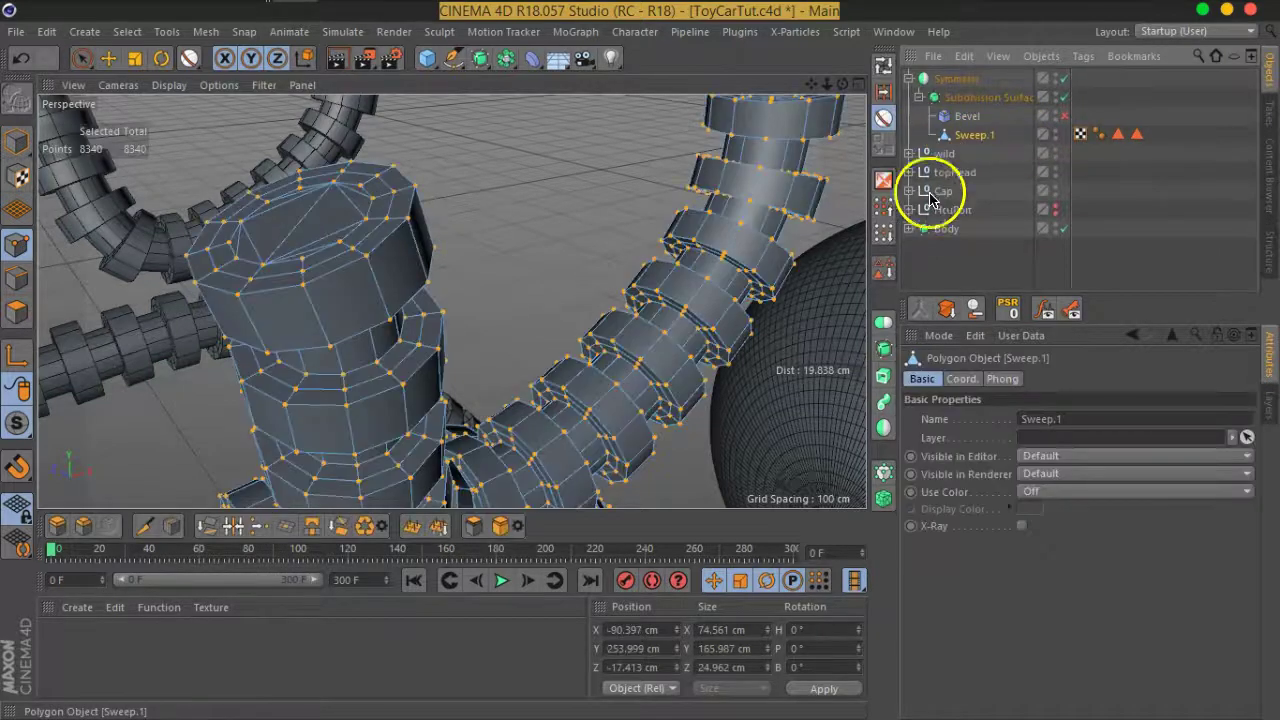
{"action": "left_click", "coordinate": [17, 278]}
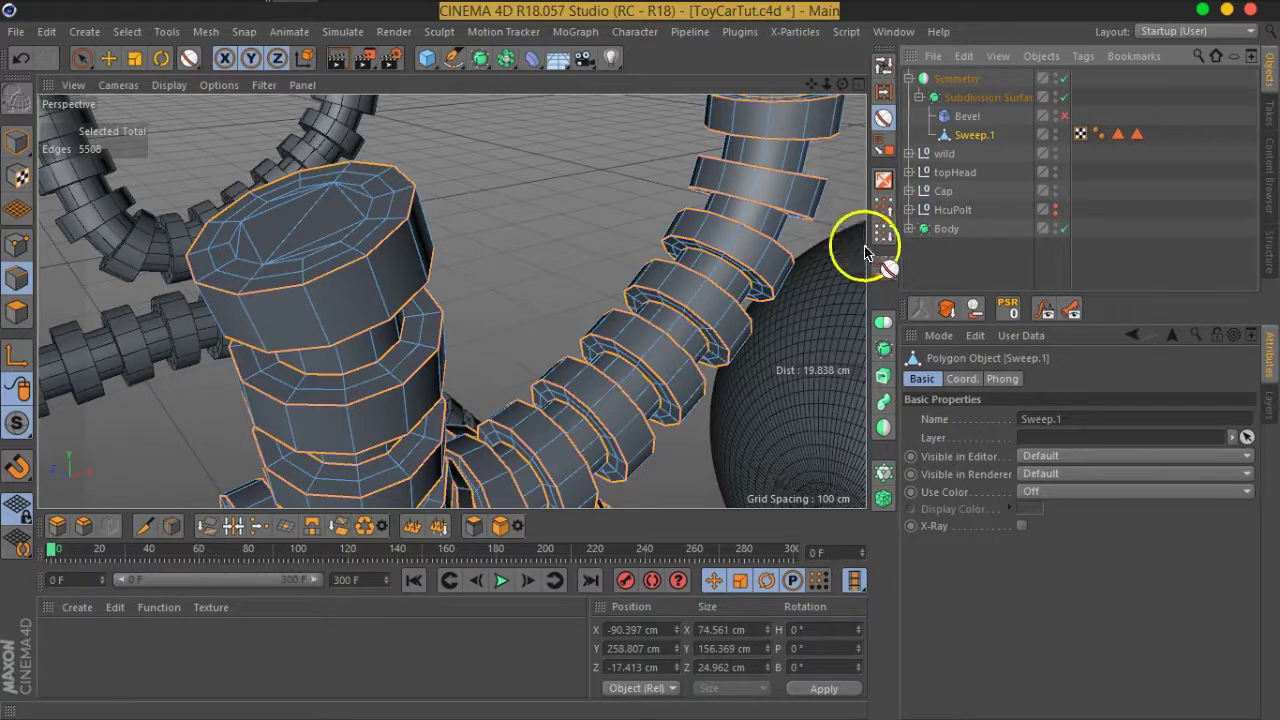
{"action": "left_click", "coordinate": [881, 277]}
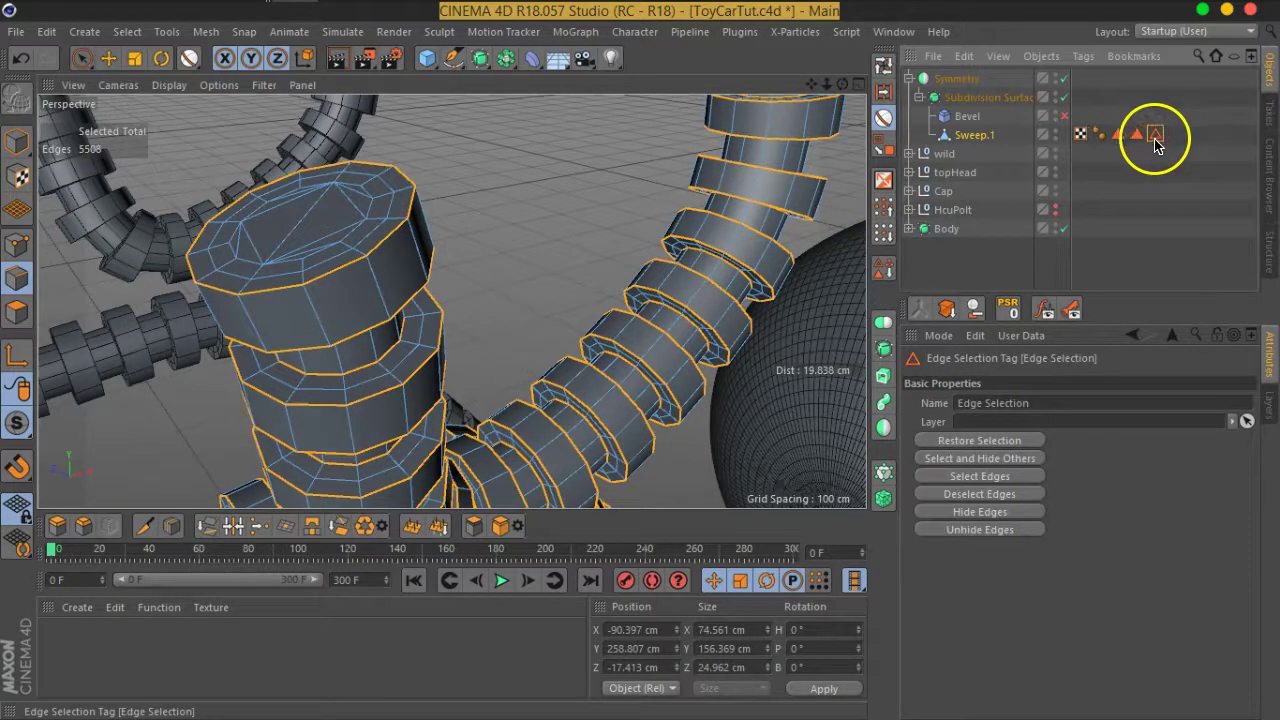
Limit the Bevel to the stored edge selection, set Offset to 0.2 cm, and nest it under Sweep.1.
{"action": "left_click", "coordinate": [966, 117]}
{"action": "left_click_drag", "start_coordinate": [1158, 138], "coordinate": [1107, 390]}
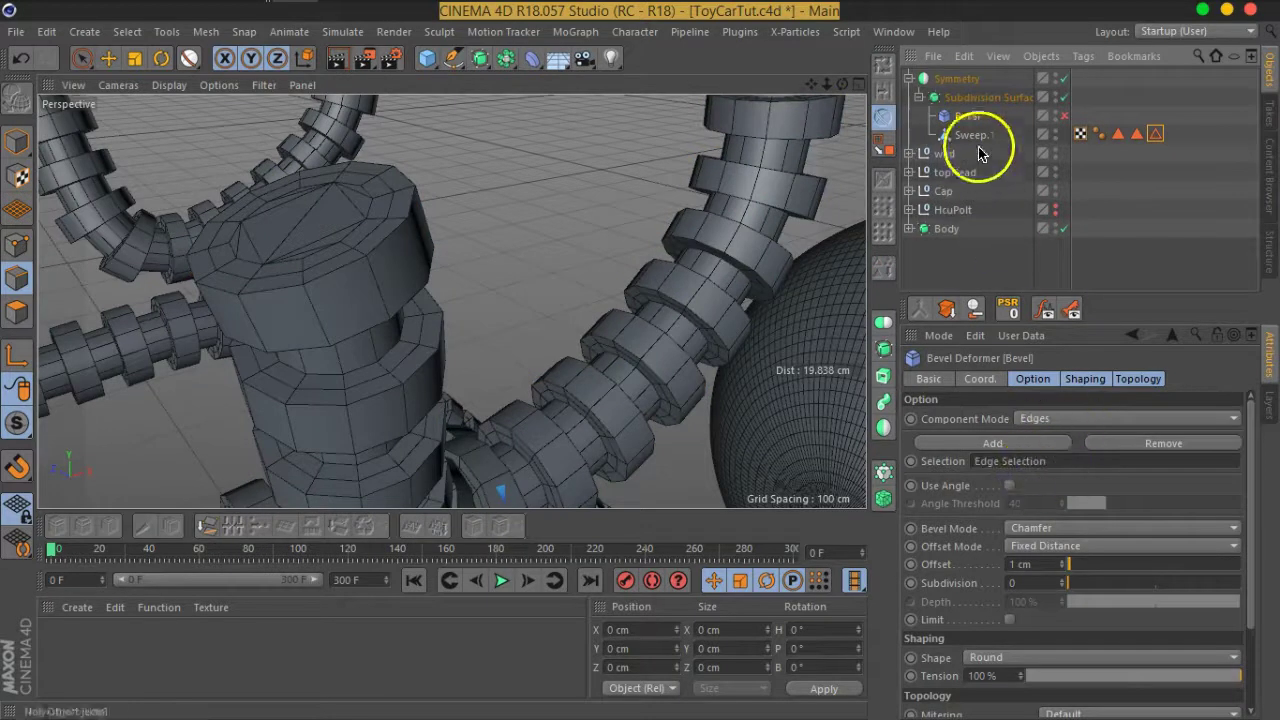
{"action": "left_click", "coordinate": [1018, 565]}
{"action": "type", "text": "0.2"}
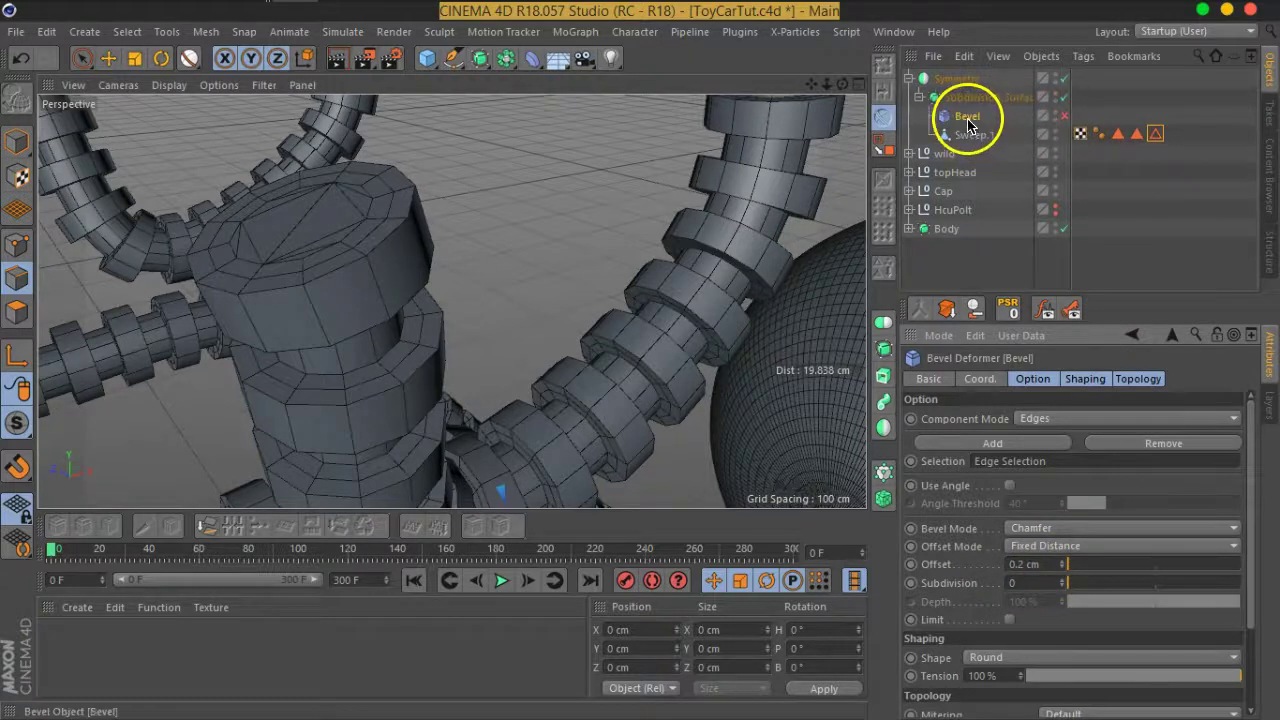
{"action": "left_click_drag", "start_coordinate": [967, 124], "coordinate": [971, 132]}
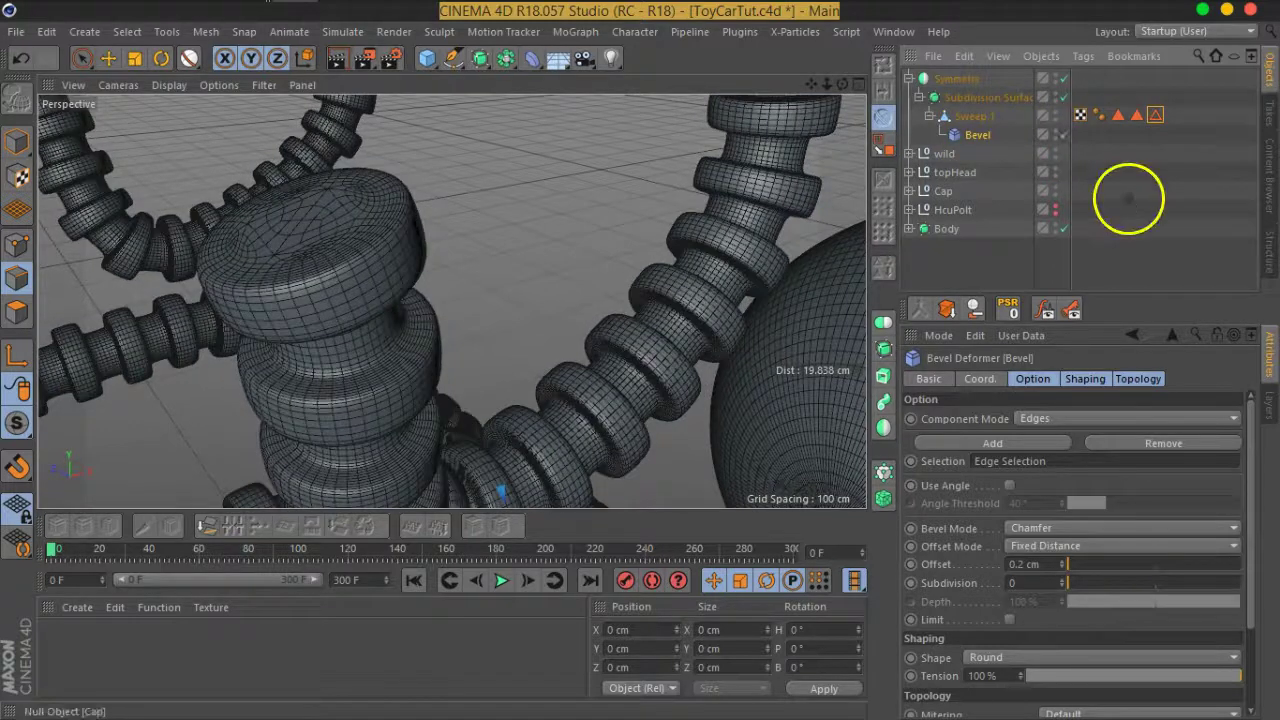
Deselect everything and orbit and zoom in close around the ridged coiled antenna tubes.
{"action": "left_click", "coordinate": [1128, 199]}
{"action": "mouse_move", "coordinate": [634, 377]}
{"action": "left_mouse_down", "text": "alt"}
{"action": "mouse_move", "coordinate": [549, 334]}
{"action": "mouse_move", "coordinate": [614, 400]}
{"action": "left_mouse_up", "text": "alt"}
{"action": "scroll", "coordinate": [614, 403], "scroll_direction": "up", "scroll_amount": 5}
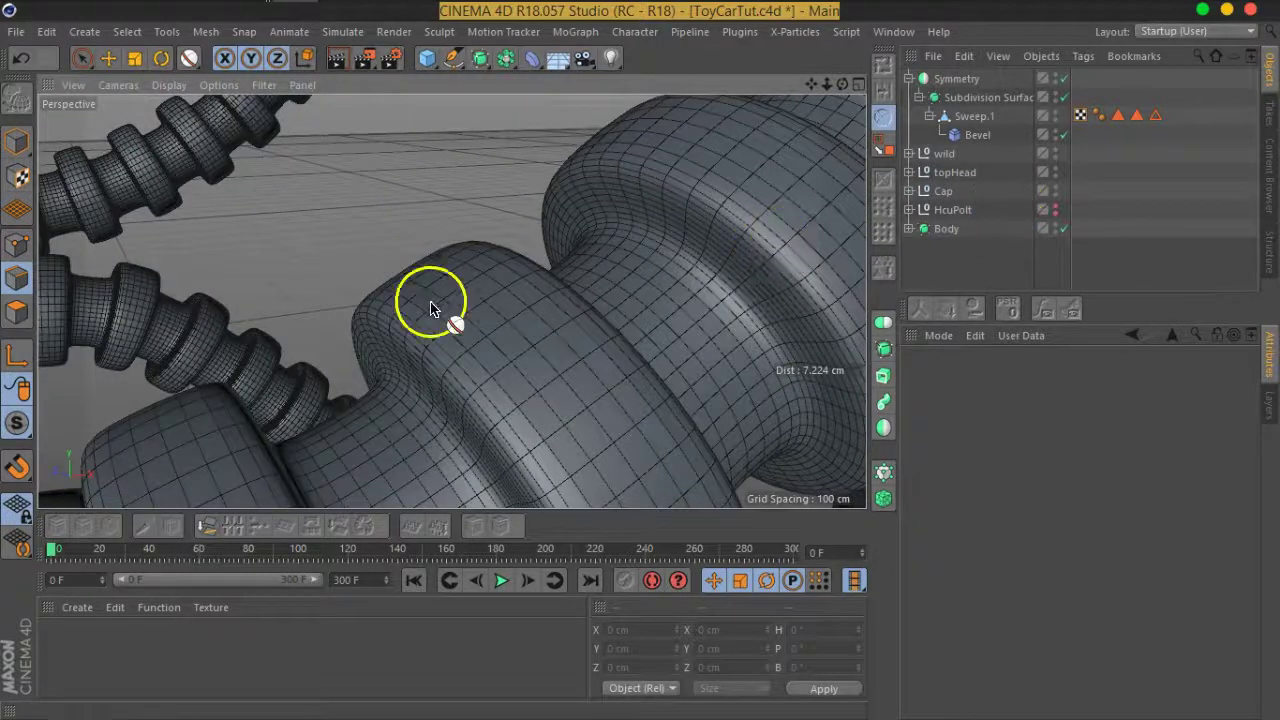
{"action": "scroll", "coordinate": [430, 310], "scroll_direction": "down", "scroll_amount": 8}
{"action": "scroll", "coordinate": [460, 330], "scroll_direction": "up", "scroll_amount": 2}
{"action": "scroll", "coordinate": [462, 352], "scroll_direction": "up", "scroll_amount": 2}
{"action": "left_click_drag", "start_coordinate": [462, 352], "coordinate": [202, 135], "text": "alt"}
Switch the viewport display to Isoparms and pull back to frame the whole toy car.
{"action": "left_click", "coordinate": [169, 86]}
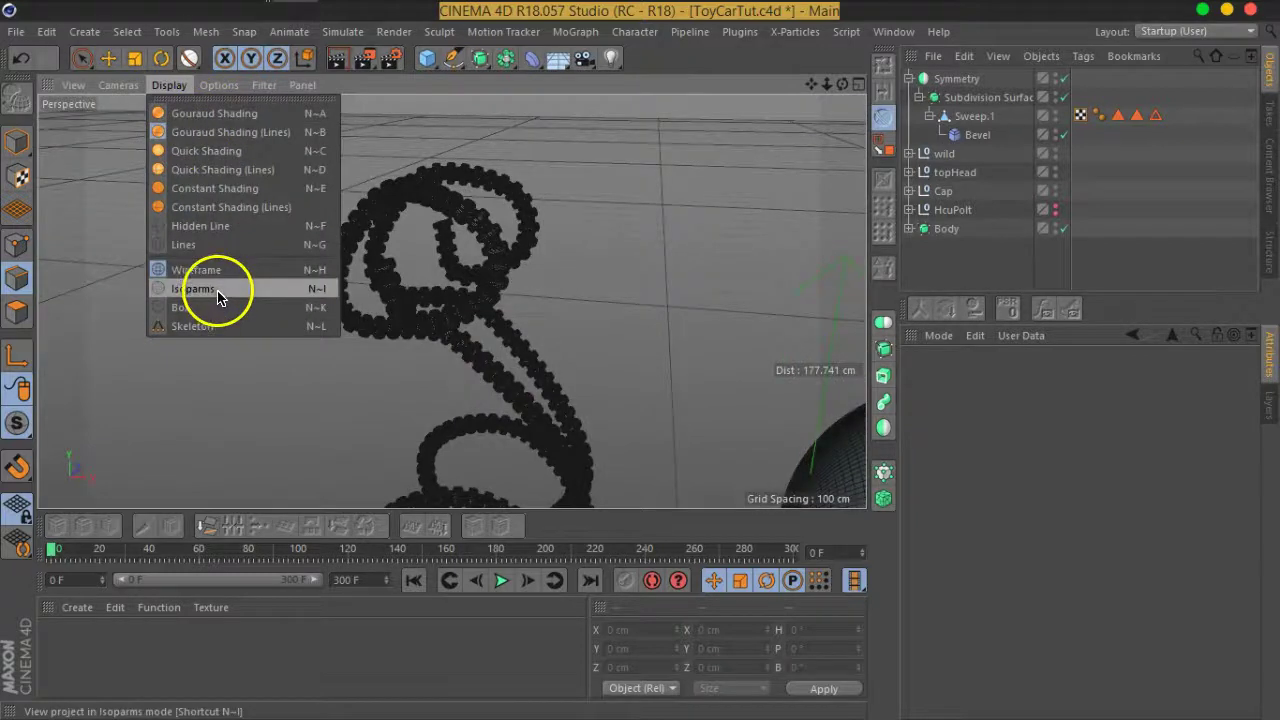
{"action": "left_click", "coordinate": [218, 297]}
{"action": "scroll", "coordinate": [514, 386], "scroll_direction": "down", "scroll_amount": 3}
{"action": "mouse_move", "coordinate": [680, 457]}
{"action": "left_mouse_down", "text": "alt"}
{"action": "mouse_move", "coordinate": [432, 262]}
{"action": "mouse_move", "coordinate": [563, 349]}
{"action": "mouse_move", "coordinate": [466, 286]}
{"action": "mouse_move", "coordinate": [517, 354]}
{"action": "mouse_move", "coordinate": [505, 290]}
{"action": "mouse_move", "coordinate": [603, 334]}
{"action": "mouse_move", "coordinate": [449, 329]}
{"action": "mouse_move", "coordinate": [617, 331]}
{"action": "mouse_move", "coordinate": [515, 356]}
{"action": "mouse_move", "coordinate": [634, 314]}
{"action": "mouse_move", "coordinate": [617, 343]}
{"action": "mouse_move", "coordinate": [523, 334]}
{"action": "left_mouse_up", "text": "alt"}
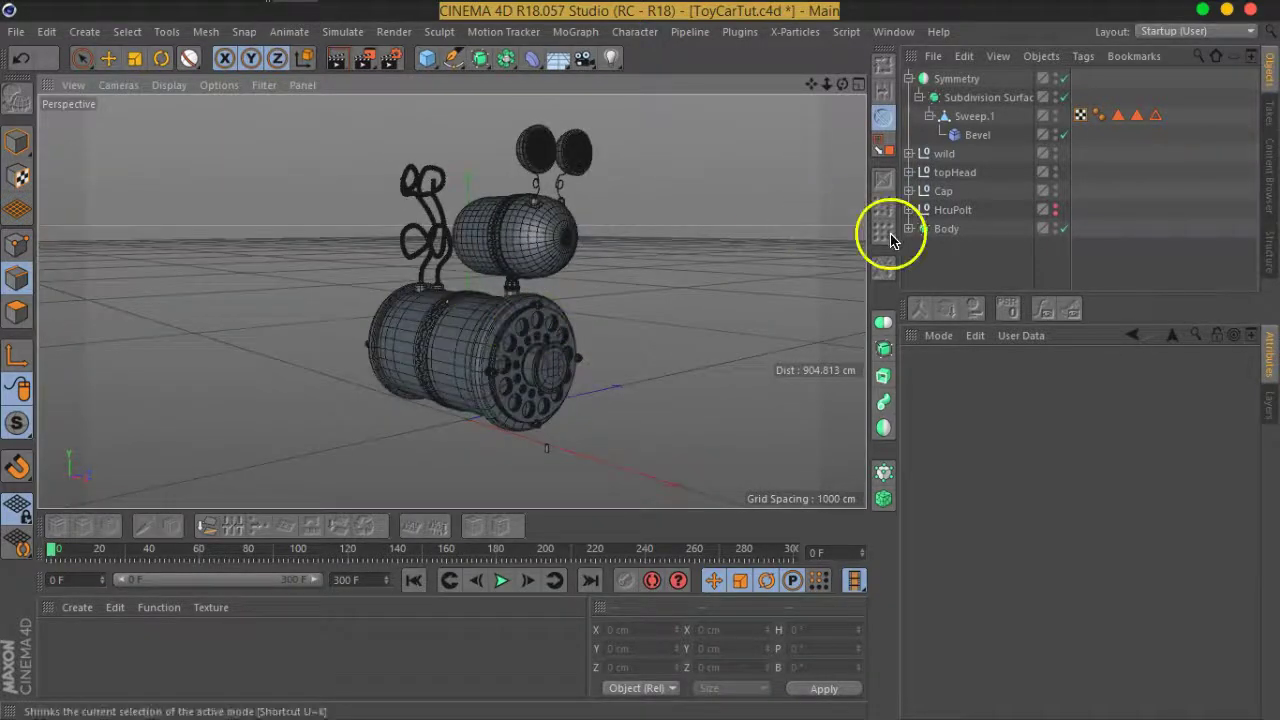
Save ToyCarTut.c4d and zoom in to a side view of the car.
{"action": "key", "text": "ctrl+s"}
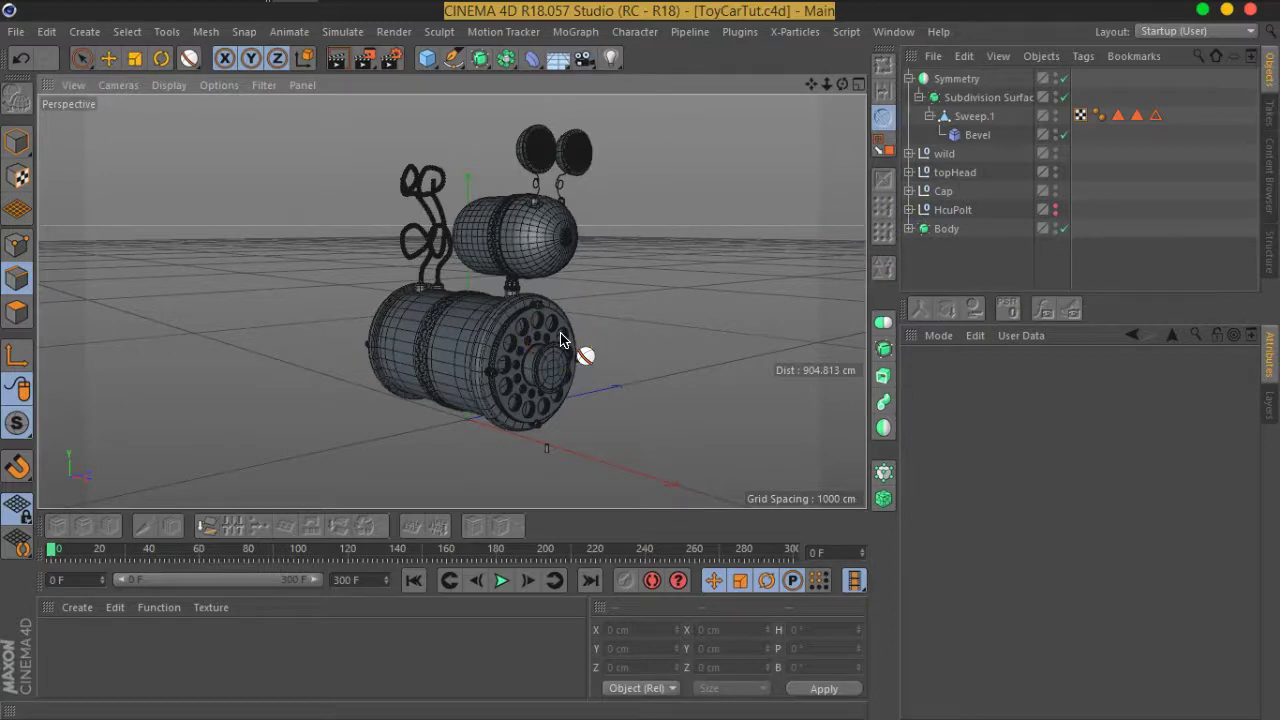
{"action": "scroll", "coordinate": [560, 340], "scroll_direction": "up", "scroll_amount": 3}
{"action": "mouse_move", "coordinate": [563, 337]}
{"action": "left_mouse_down", "text": "alt"}
{"action": "mouse_move", "coordinate": [391, 297]}
{"action": "mouse_move", "coordinate": [573, 343]}
{"action": "left_mouse_up", "text": "alt"}
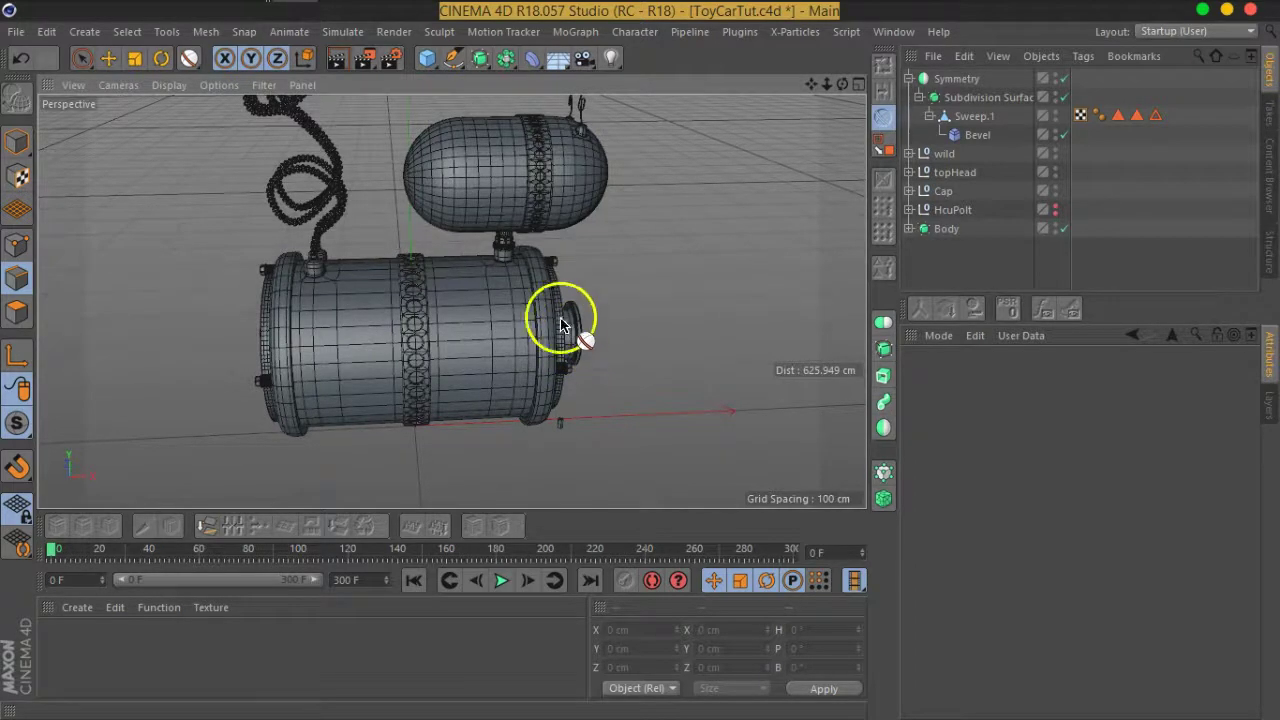
Orbit around the car to inspect its back, top, front and round holed end.
{"action": "mouse_move", "coordinate": [586, 284]}
{"action": "left_mouse_down", "text": "alt"}
{"action": "mouse_move", "coordinate": [457, 251]}
{"action": "mouse_move", "coordinate": [577, 300]}
{"action": "mouse_move", "coordinate": [486, 297]}
{"action": "mouse_move", "coordinate": [500, 338]}
{"action": "left_mouse_up", "text": "alt"}
{"action": "mouse_move", "coordinate": [466, 263]}
{"action": "left_mouse_down", "text": "alt"}
{"action": "mouse_move", "coordinate": [600, 320]}
{"action": "mouse_move", "coordinate": [610, 247]}
{"action": "mouse_move", "coordinate": [423, 223]}
{"action": "mouse_move", "coordinate": [629, 206]}
{"action": "mouse_move", "coordinate": [734, 294]}
{"action": "left_mouse_up", "text": "alt"}
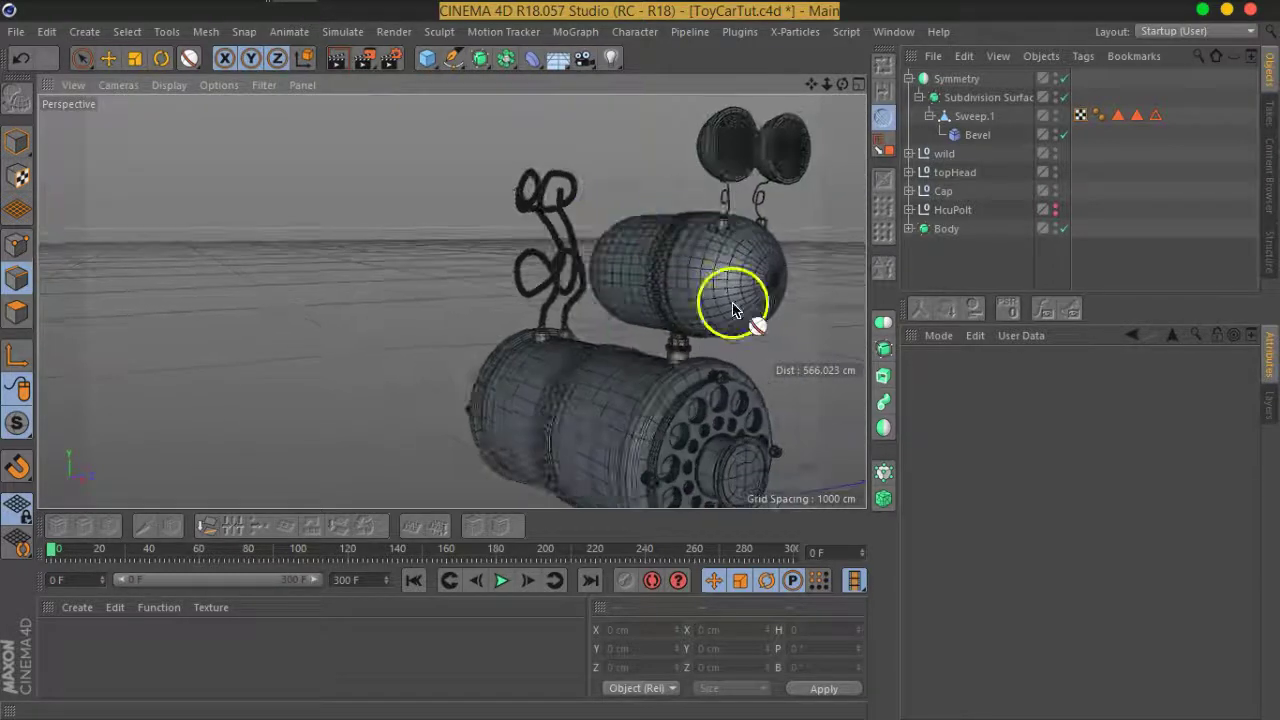
{"action": "mouse_move", "coordinate": [523, 271]}
{"action": "left_mouse_down", "text": "alt"}
{"action": "mouse_move", "coordinate": [677, 346]}
{"action": "mouse_move", "coordinate": [589, 277]}
{"action": "left_mouse_up", "text": "alt"}
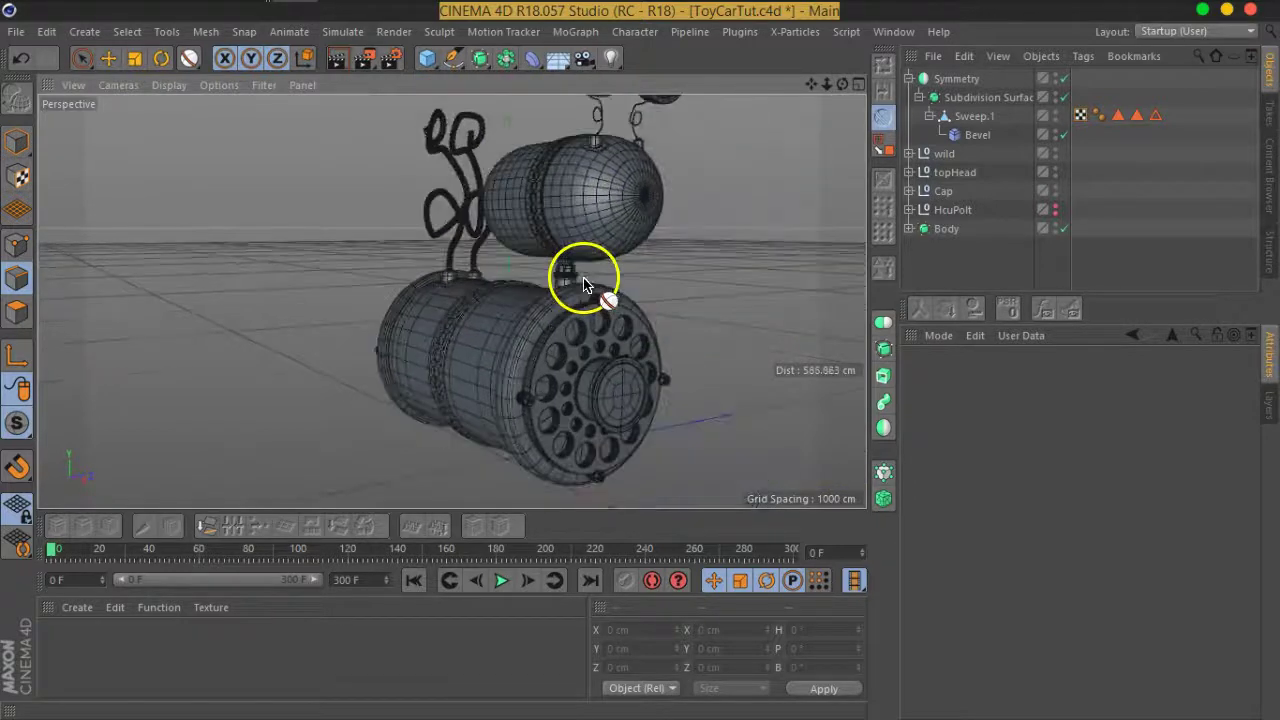
{"action": "mouse_move", "coordinate": [682, 398]}
{"action": "left_mouse_down", "text": "alt"}
{"action": "mouse_move", "coordinate": [608, 320]}
{"action": "mouse_move", "coordinate": [606, 354]}
{"action": "mouse_move", "coordinate": [709, 349]}
{"action": "mouse_move", "coordinate": [474, 390]}
{"action": "left_mouse_up", "text": "alt"}
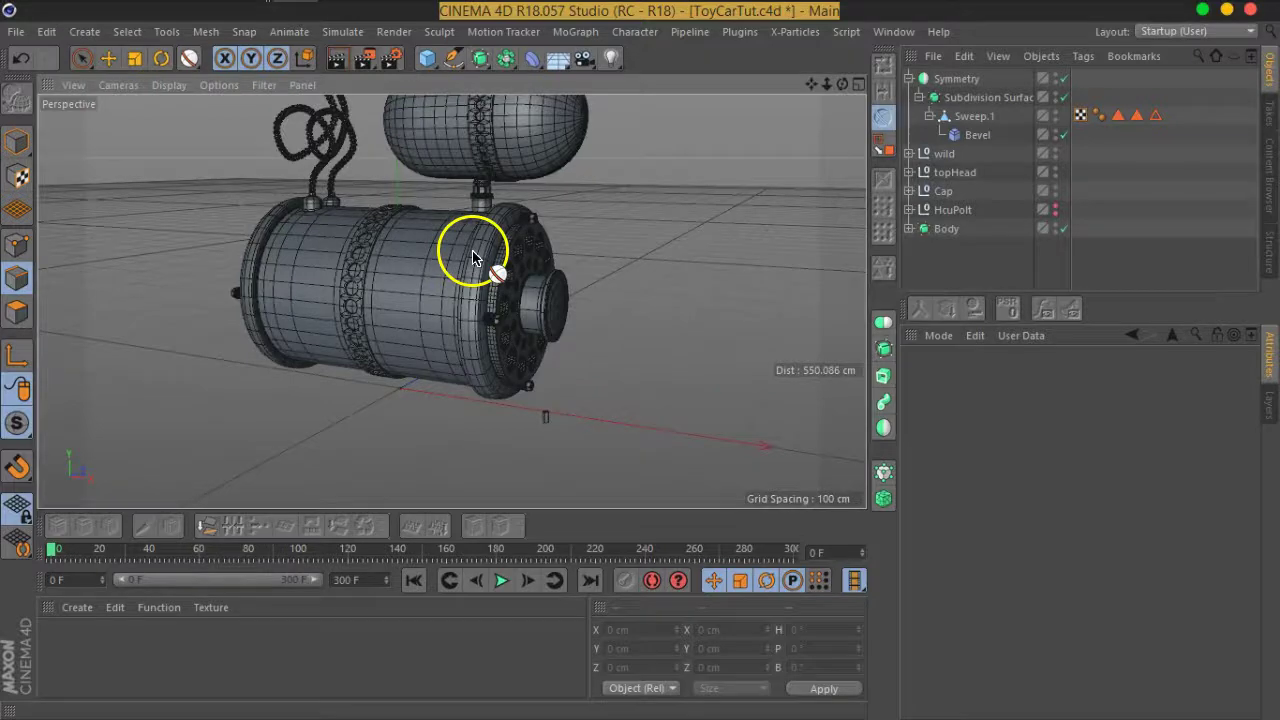